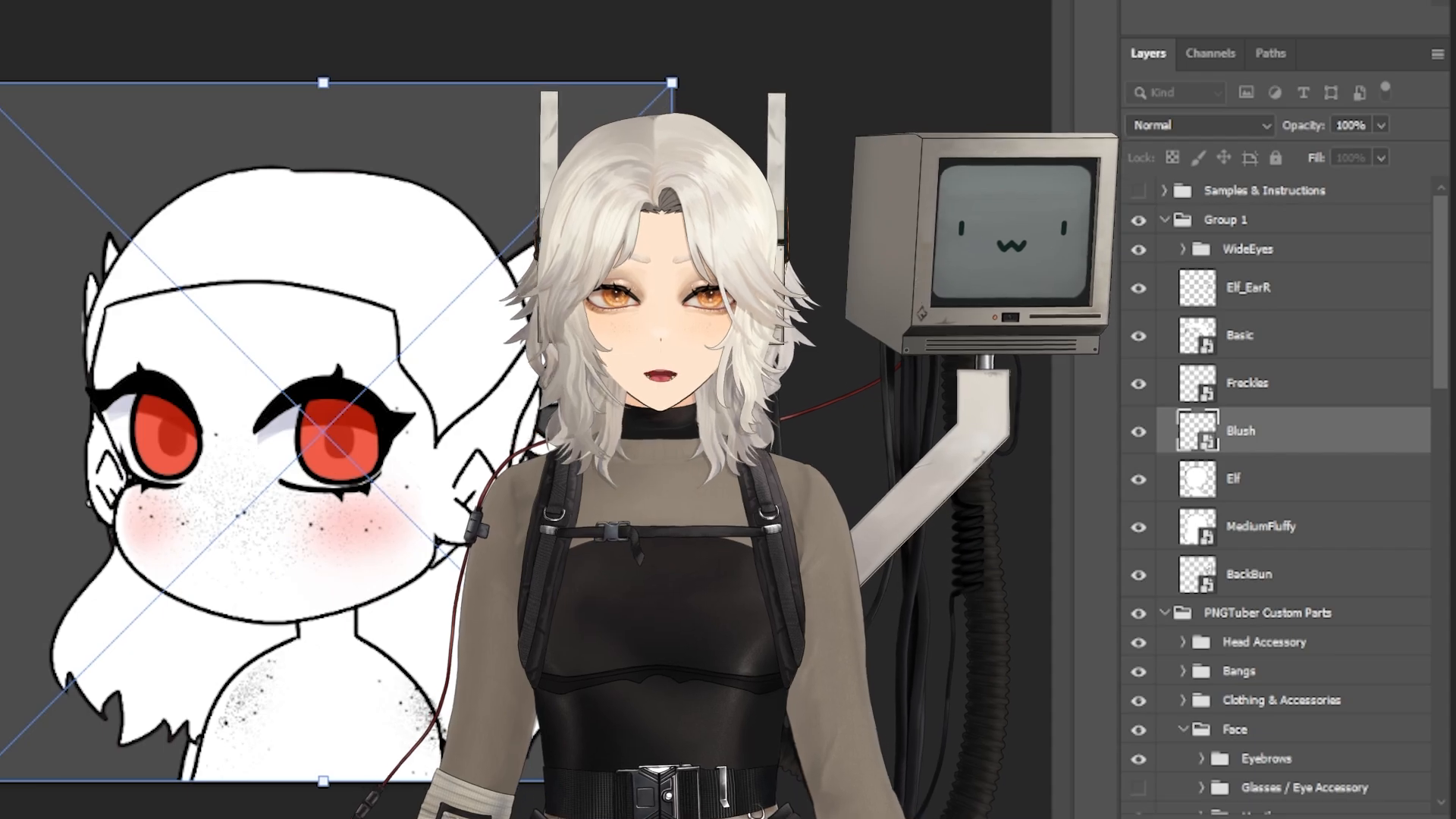
- Add a Gradient Map adjustment layer above the Wide_Sclera_R layer in the WideEyes group
{"action": "left_click", "coordinate": [1248, 249]}
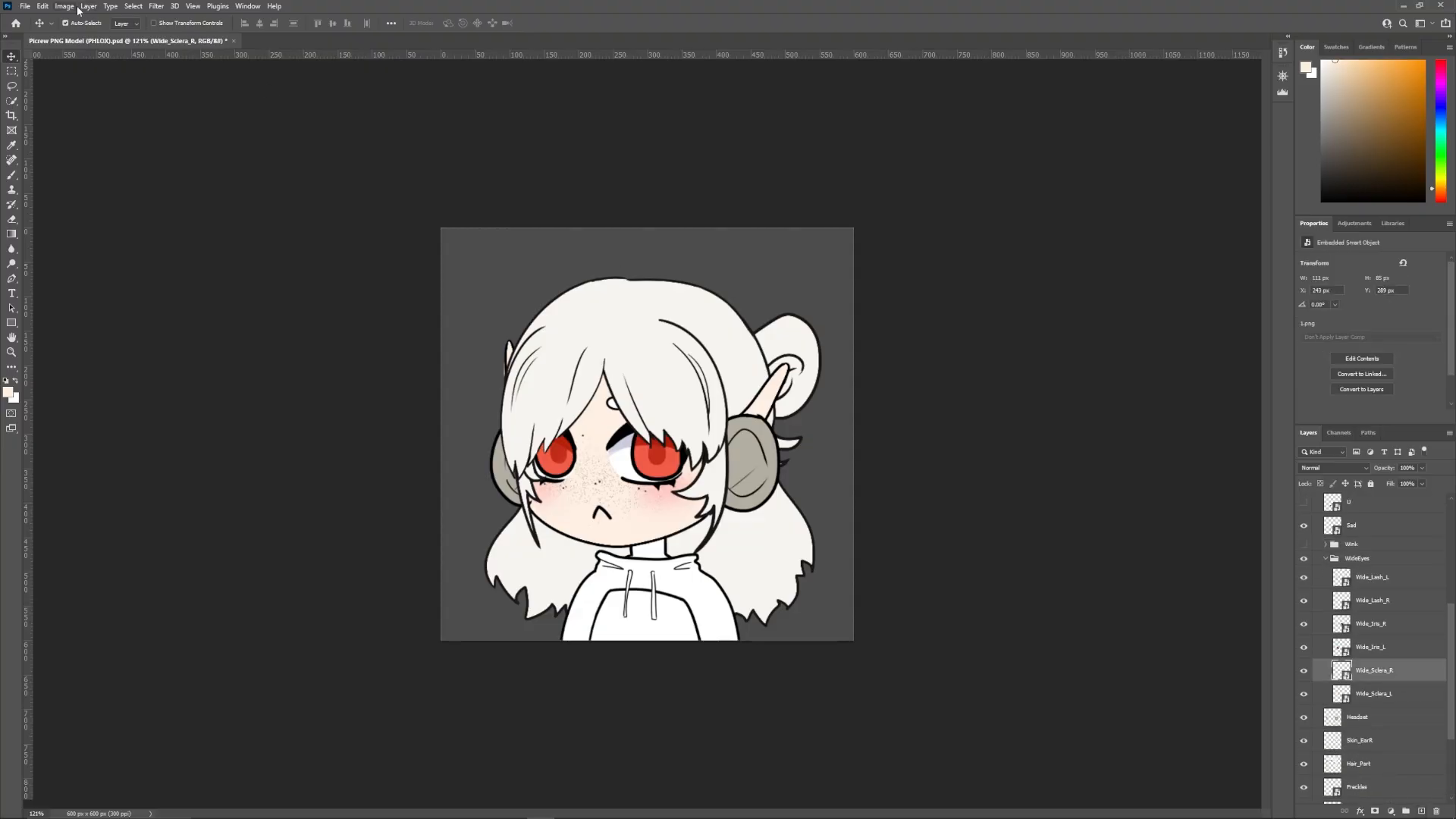
{"action": "left_click", "coordinate": [88, 7]}
{"action": "left_click", "coordinate": [250, 320]}
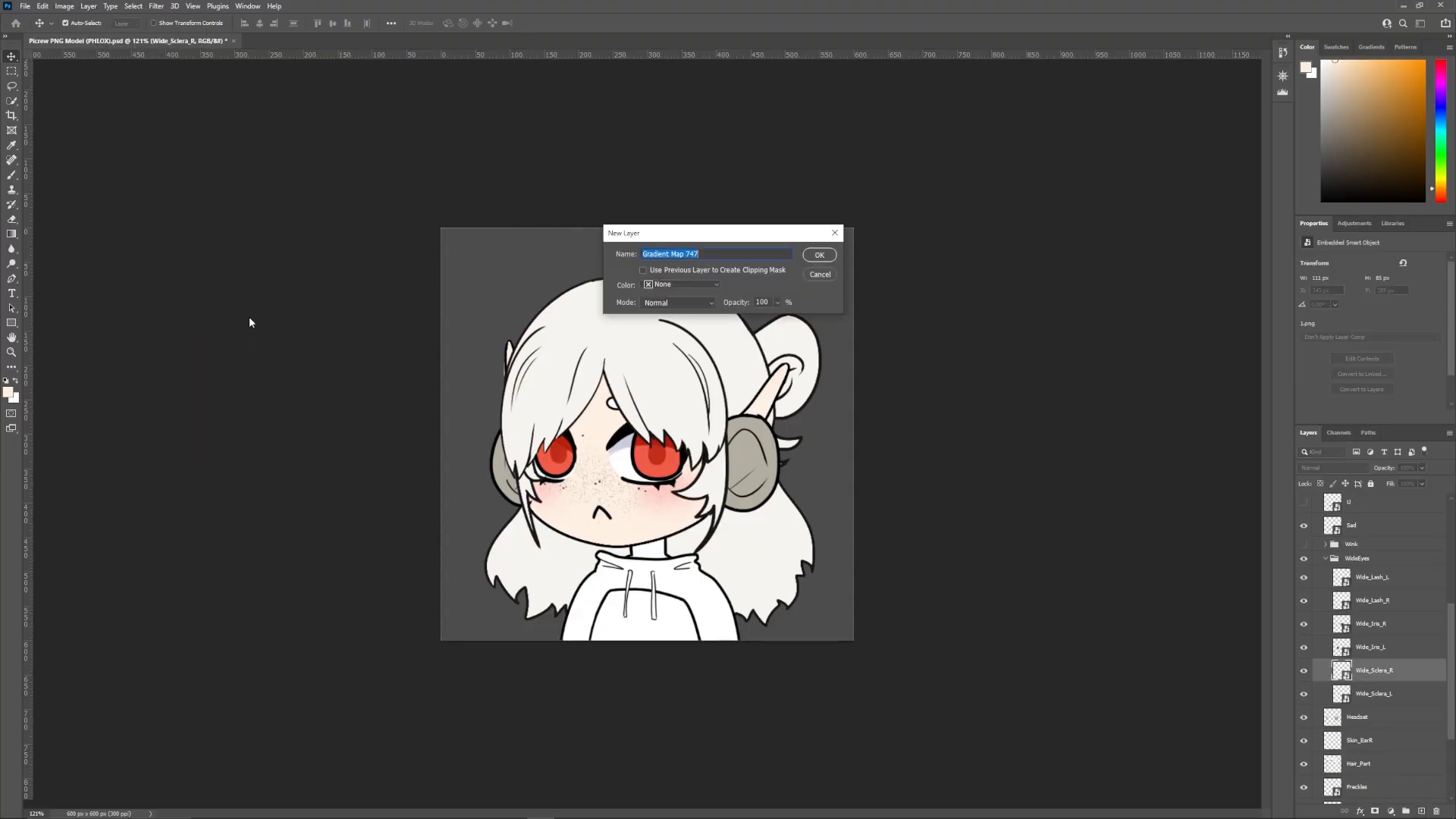
{"action": "left_click", "coordinate": [819, 254]}
- Open the sclera gradient map's start stop colour, move its end stop to near the middle and open that stop's colour
{"action": "left_click", "coordinate": [1368, 265]}
{"action": "double_click", "coordinate": [884, 396]}
{"action": "left_click_drag", "start_coordinate": [1111, 396], "coordinate": [983, 398]}
{"action": "double_click", "coordinate": [982, 397]}
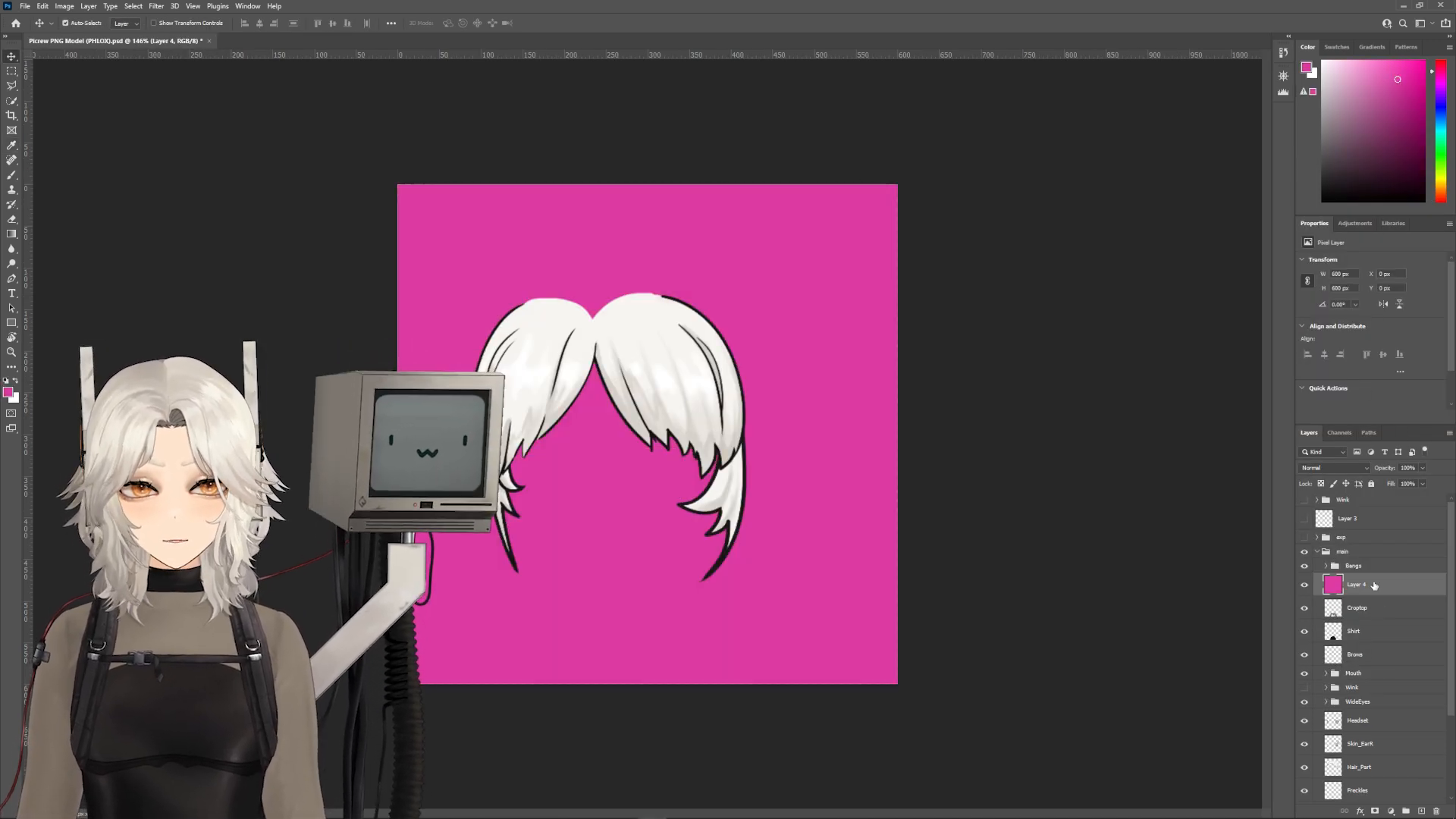
- Clip the pink Layer 4 to the Croptop layer in Multiply mode and shift its hue with Hue/Saturation
{"action": "right_click", "coordinate": [1374, 585]}
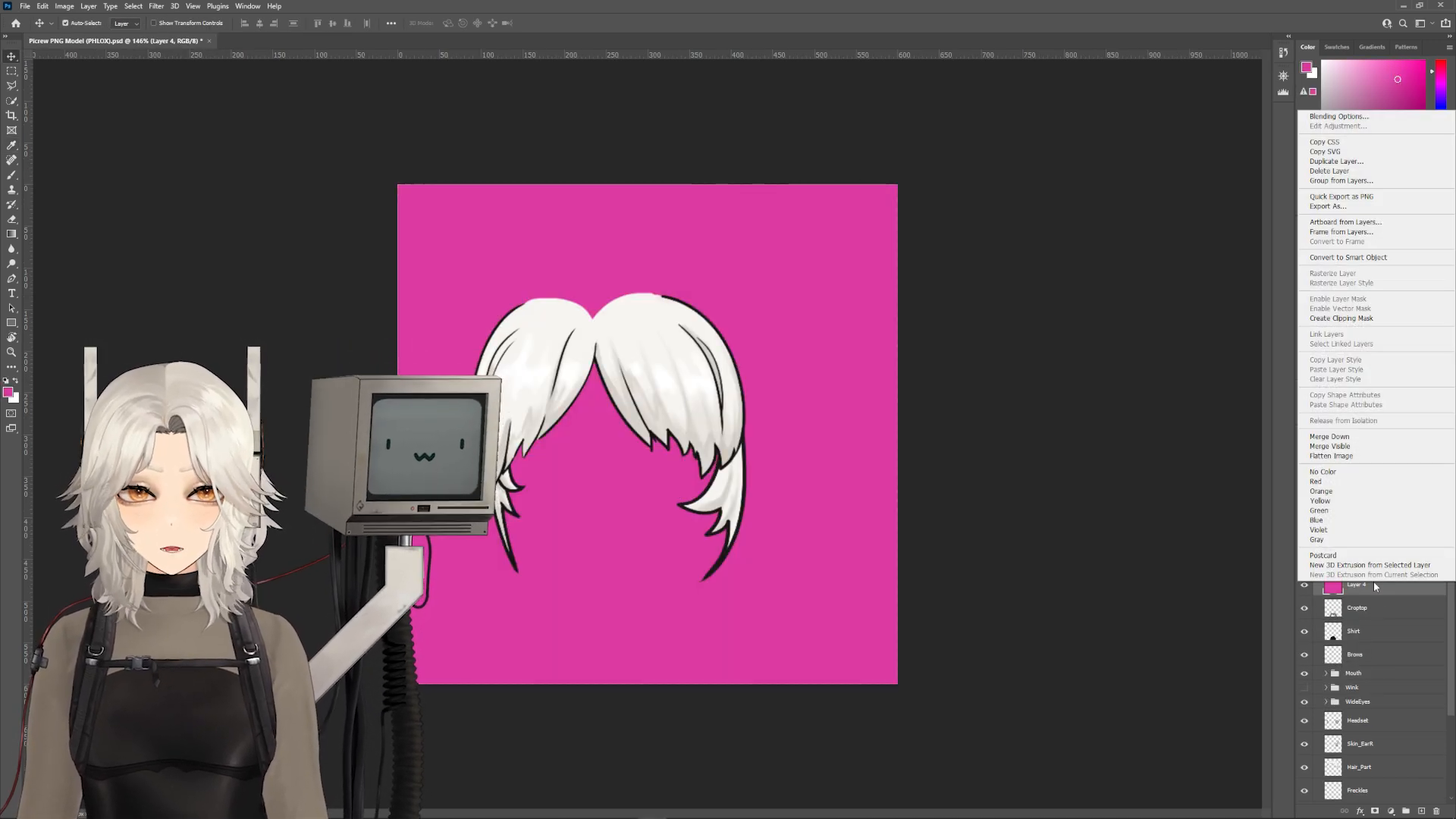
{"action": "left_click", "coordinate": [1357, 316]}
{"action": "left_click", "coordinate": [1337, 468]}
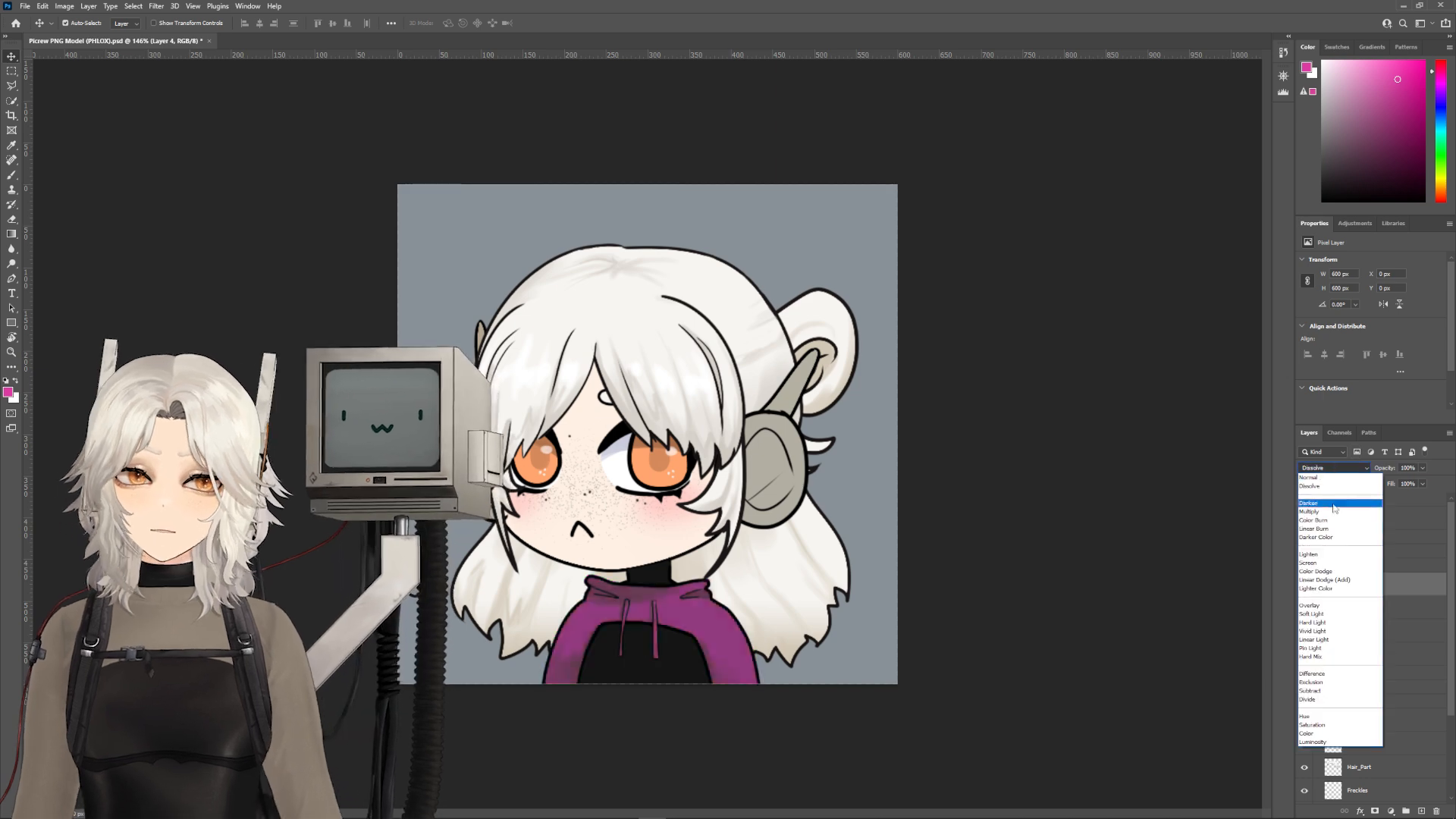
{"action": "left_click", "coordinate": [1334, 505]}
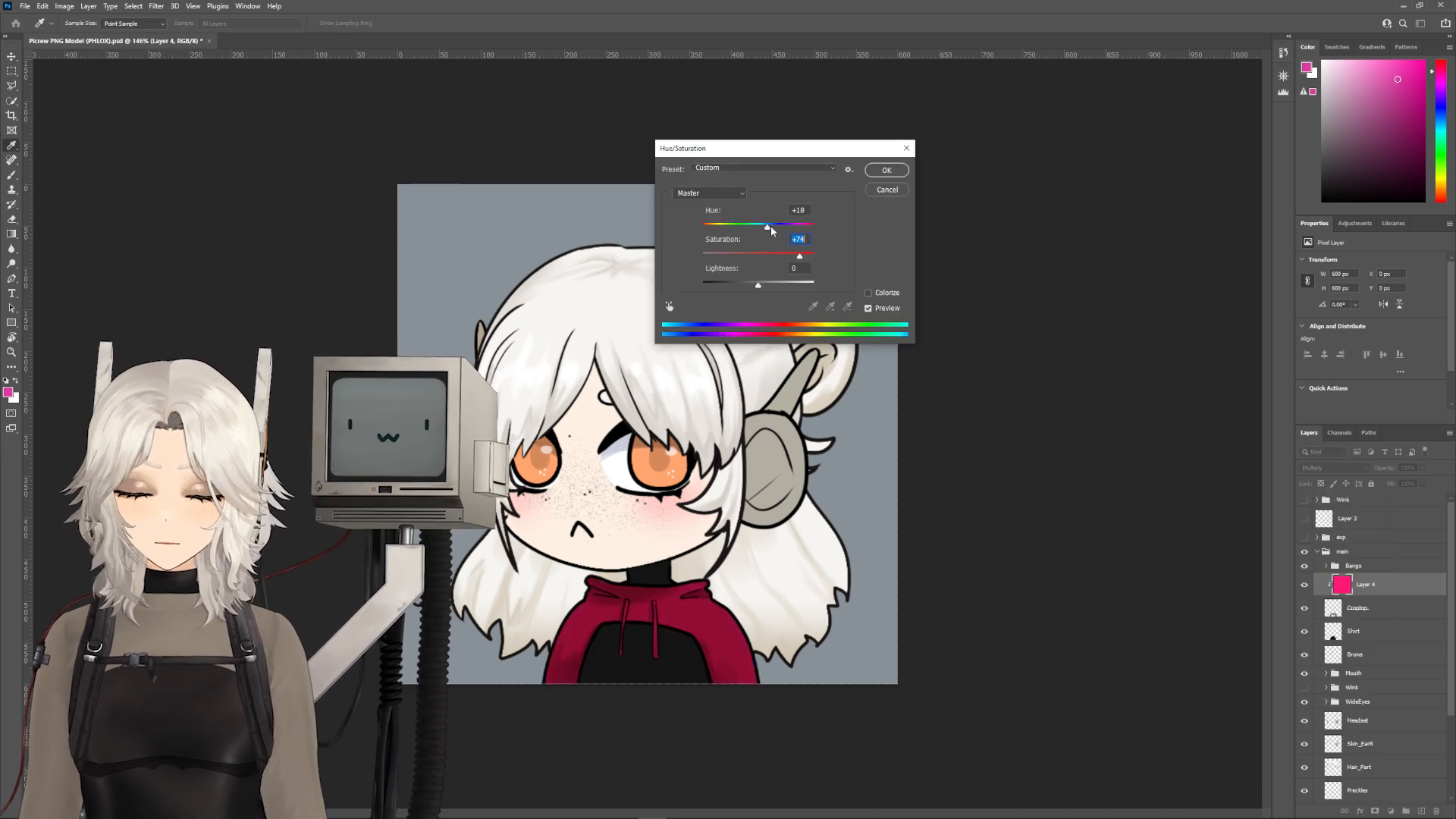
{"action": "left_click_drag", "start_coordinate": [771, 230], "coordinate": [728, 228]}
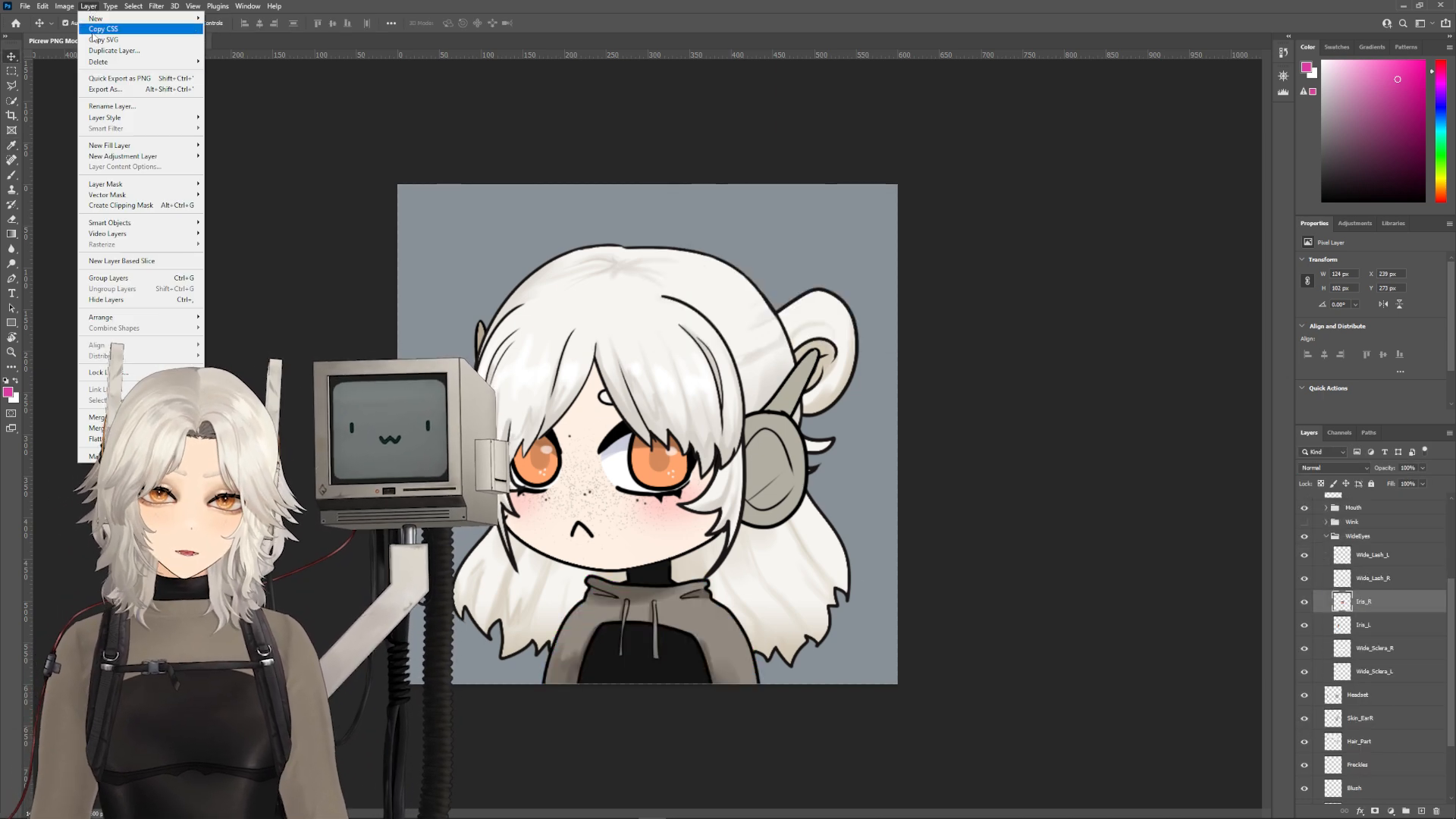
- Add a Gradient Map adjustment layer above the Iris_R layer
{"action": "mouse_move", "coordinate": [121, 157]}
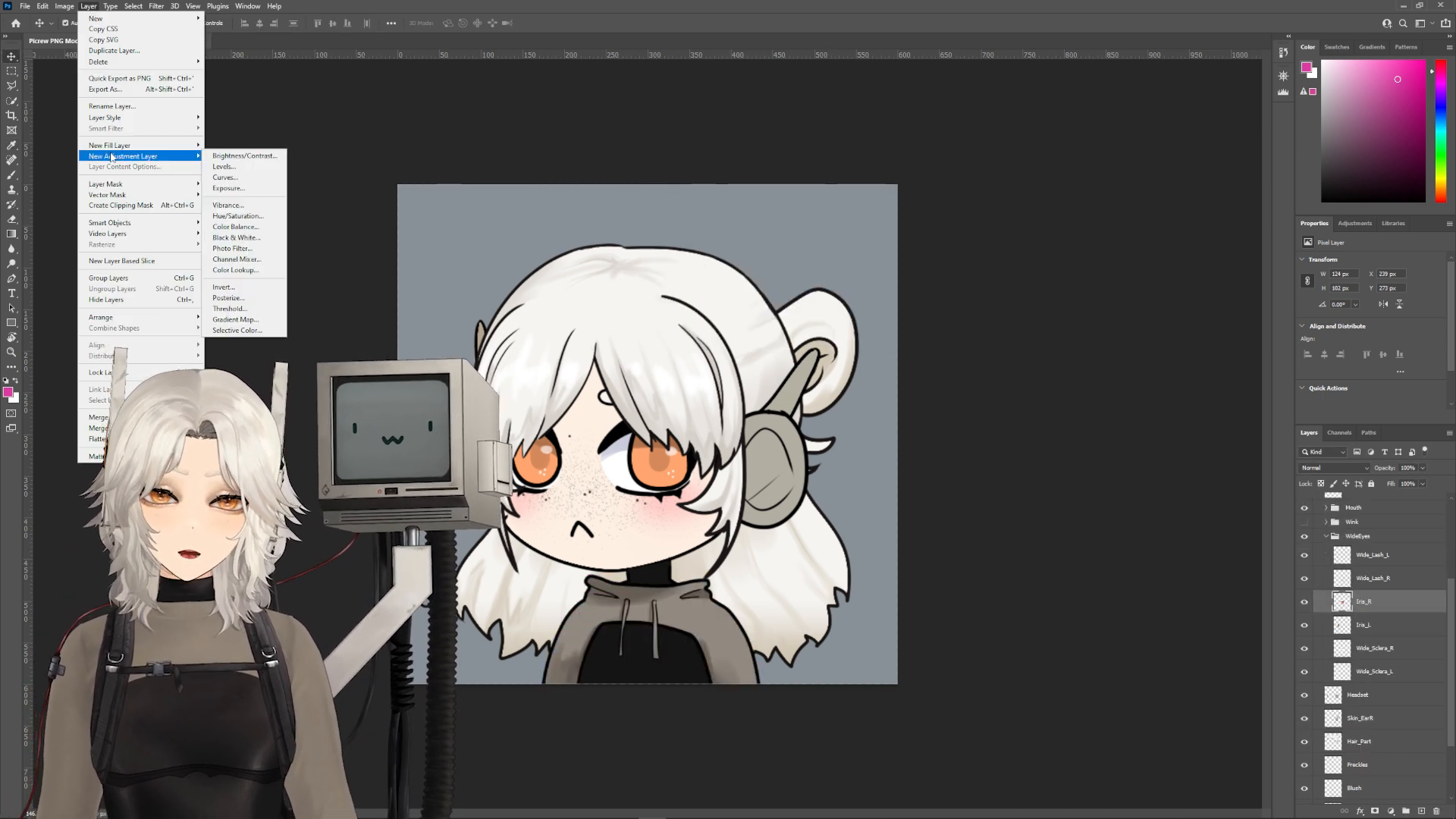
{"action": "left_click", "coordinate": [243, 286]}
{"action": "left_click", "coordinate": [816, 262]}
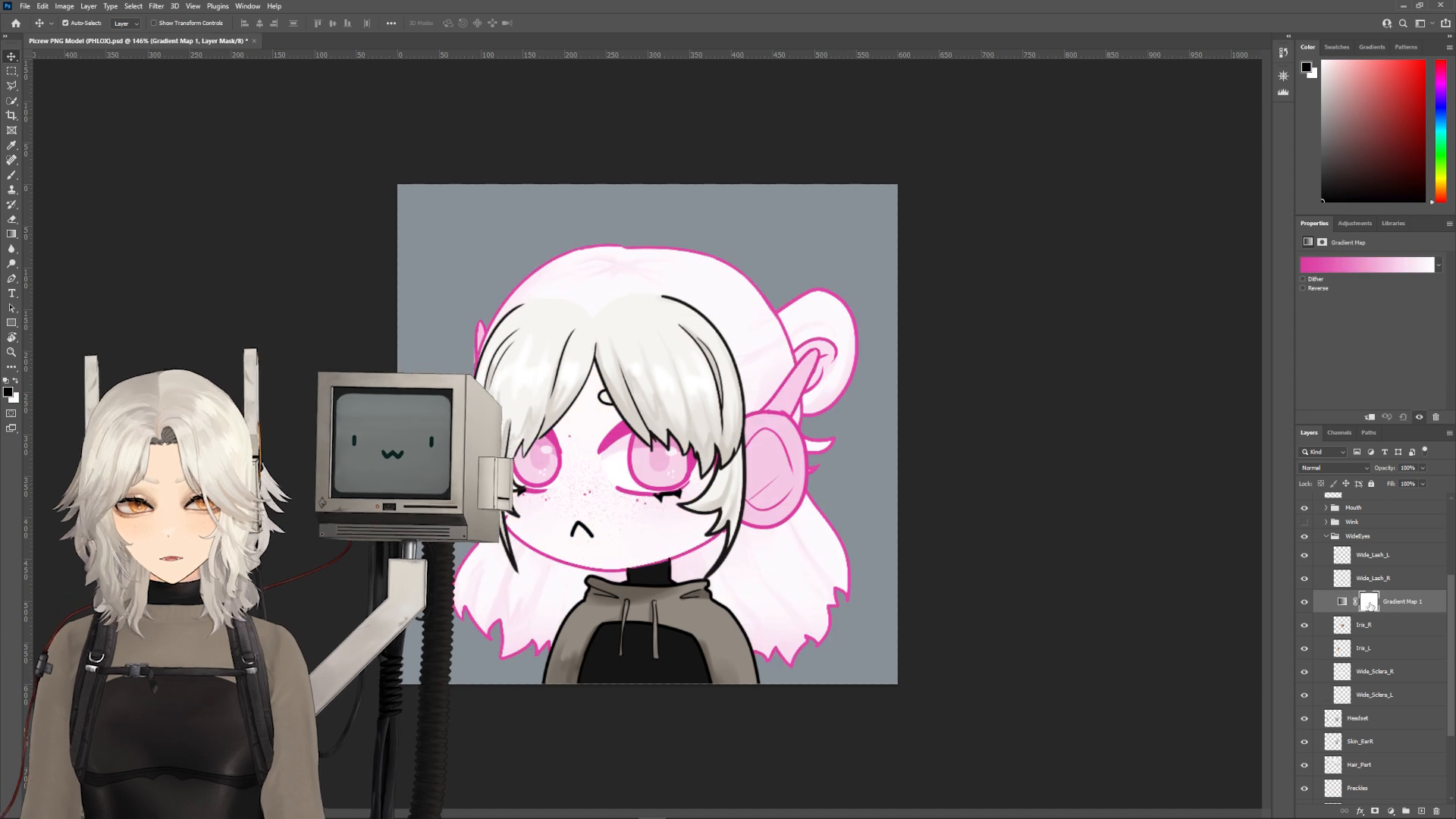
- Edit the iris gradient map so its gradient runs from black to a salmon pink
{"action": "left_click", "coordinate": [1367, 265]}
{"action": "double_click", "coordinate": [881, 395]}
{"action": "left_click", "coordinate": [828, 367]}
{"action": "left_click", "coordinate": [1085, 218]}
{"action": "double_click", "coordinate": [1112, 395]}
{"action": "left_click_drag", "start_coordinate": [947, 226], "coordinate": [894, 226]}
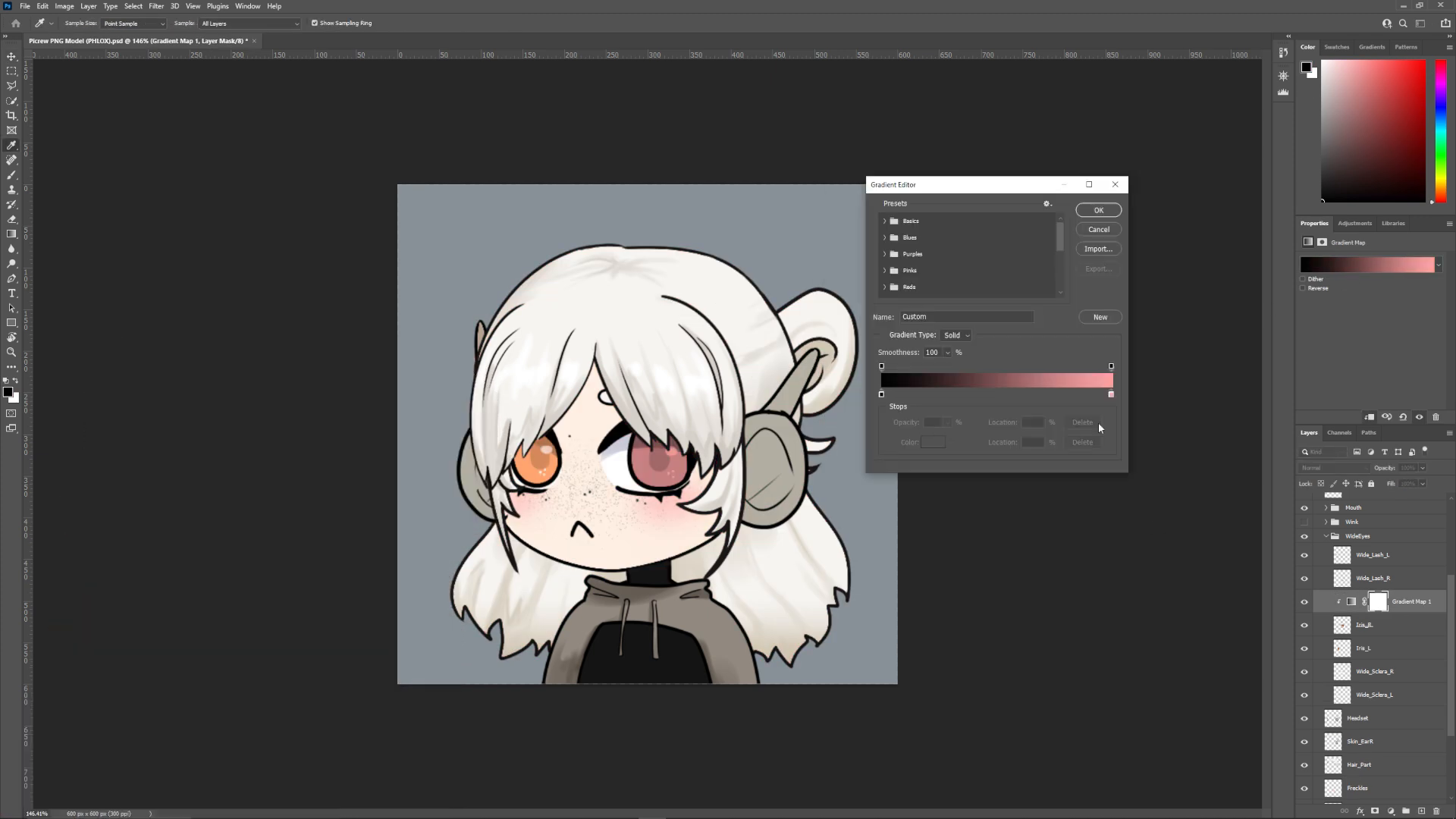
- Choose a new colour for the light end stop of the iris gradient map
{"action": "double_click", "coordinate": [1111, 395]}
{"action": "left_click_drag", "start_coordinate": [872, 242], "coordinate": [830, 202]}
{"action": "left_click", "coordinate": [1105, 221]}
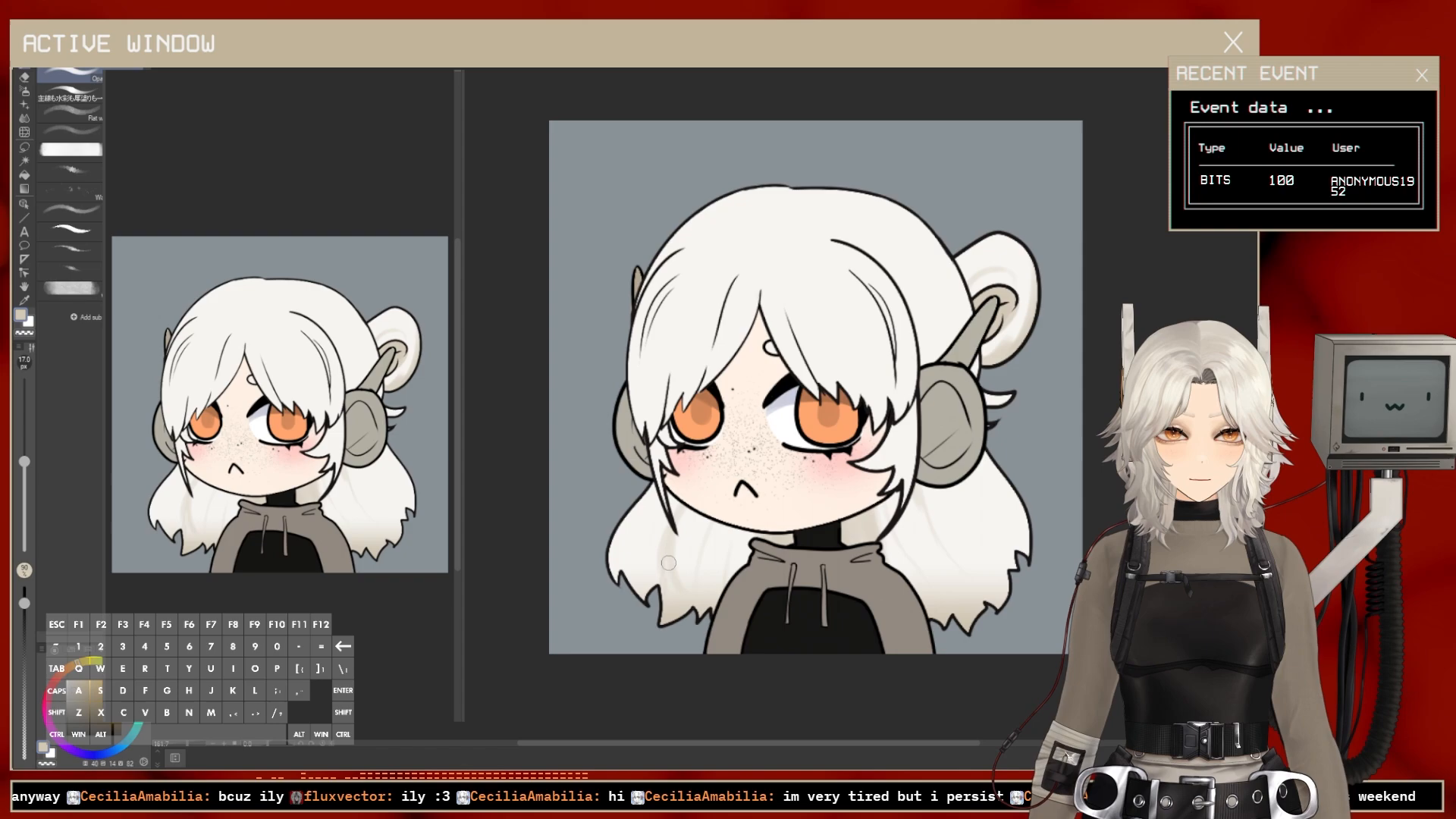
- Paint soft shading strokes on the lower hair locks on both sides and across the crown
{"action": "left_click_drag", "start_coordinate": [668, 563], "coordinate": [658, 599]}
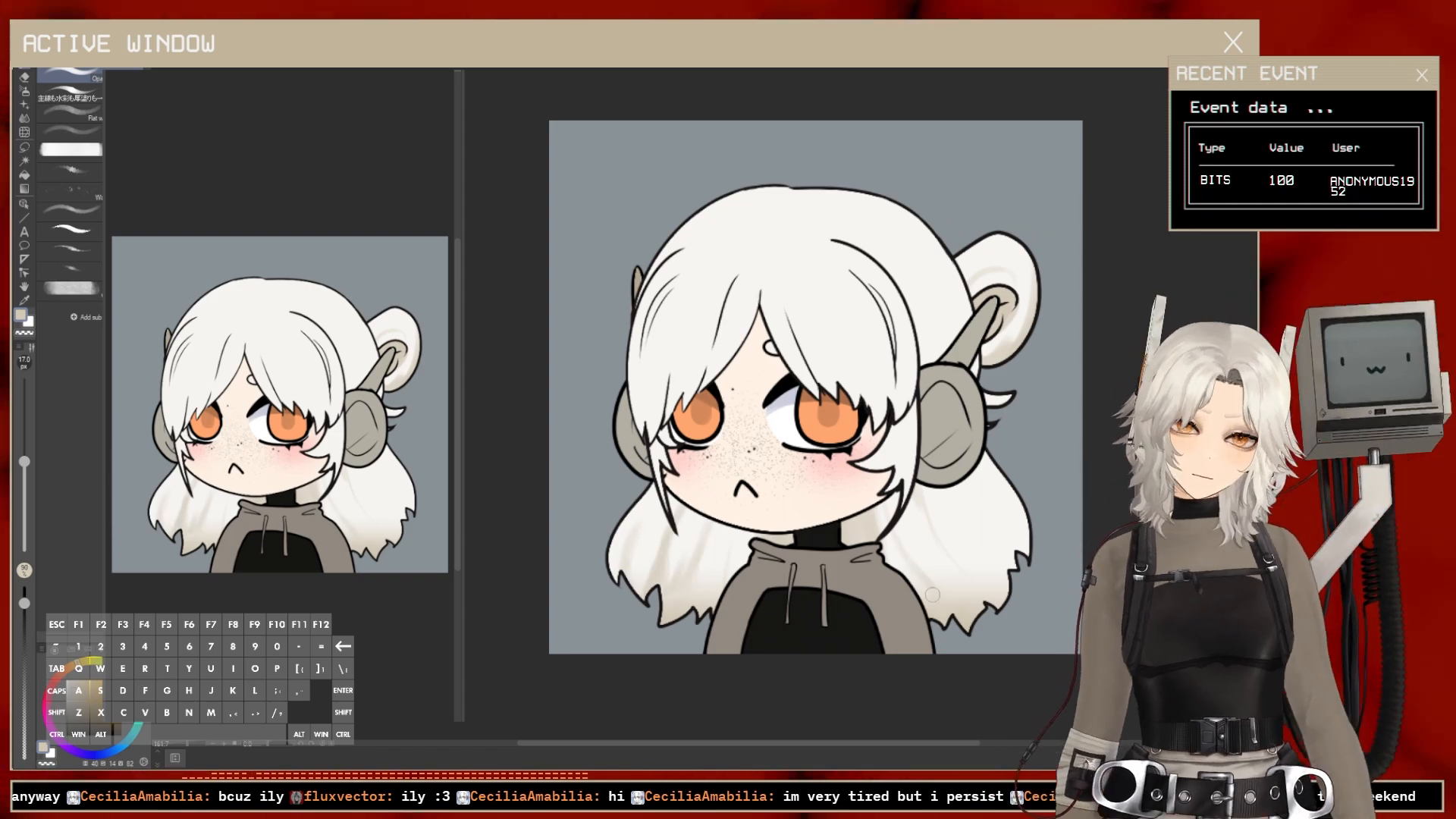
{"action": "left_click_drag", "start_coordinate": [978, 516], "coordinate": [963, 584]}
{"action": "left_click_drag", "start_coordinate": [789, 198], "coordinate": [705, 222]}
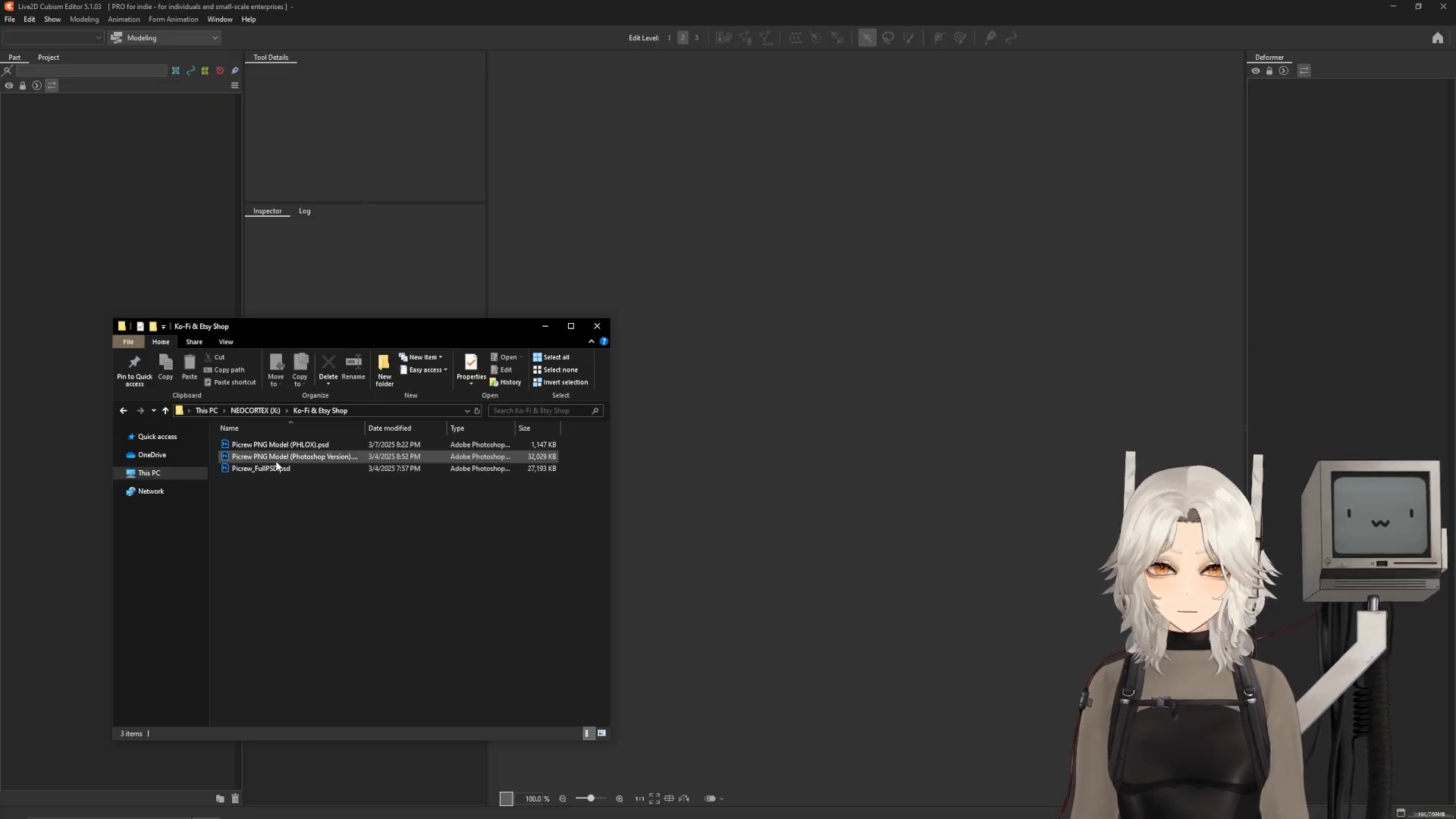
- Switch to Live2D Cubism Editor and import Picrew PNG Model (PHLOX).psd as a new model
{"action": "left_click_drag", "start_coordinate": [275, 445], "coordinate": [786, 386]}
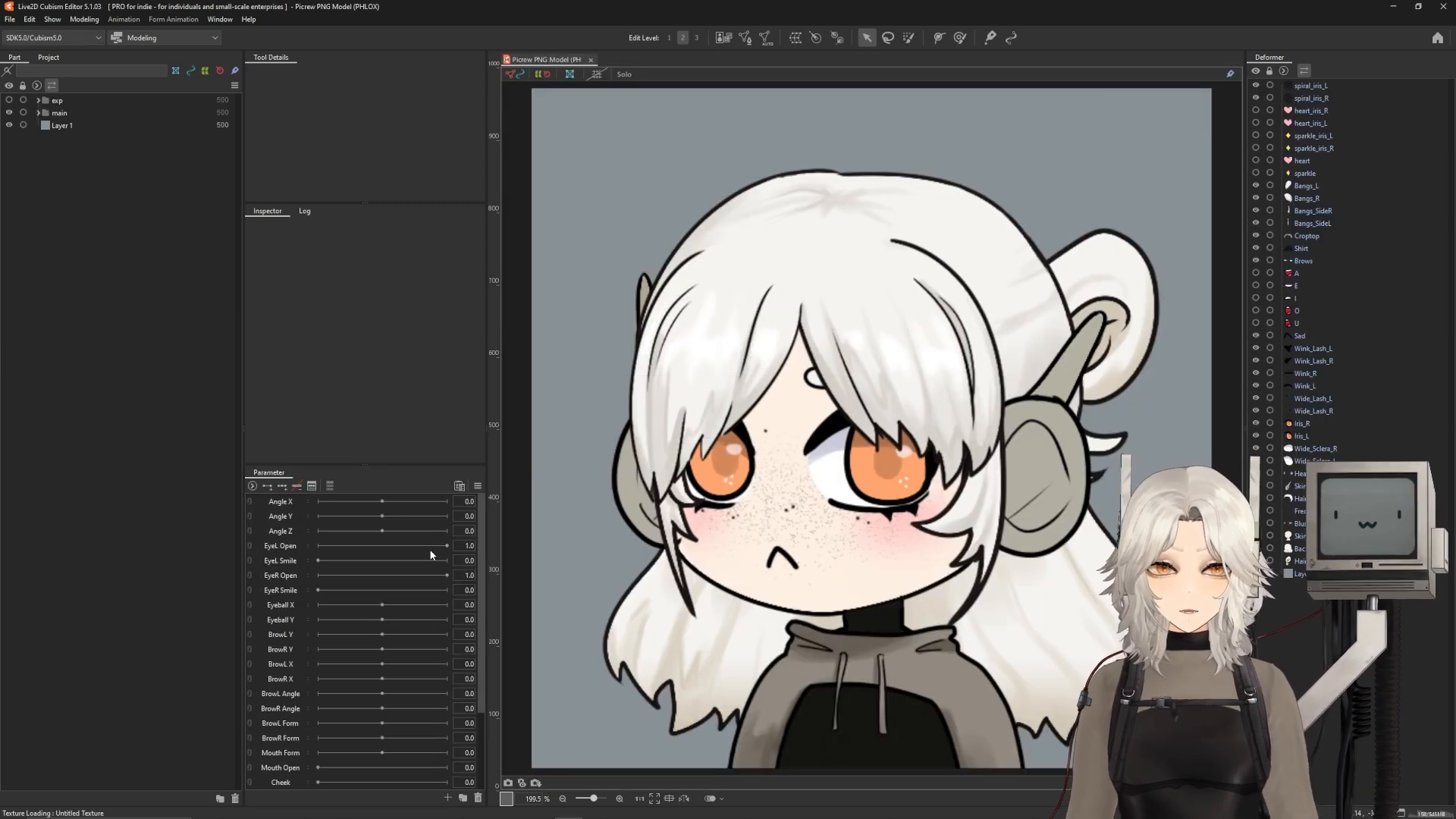
{"action": "scroll", "coordinate": [659, 520], "scroll_direction": "down", "scroll_amount": 3}
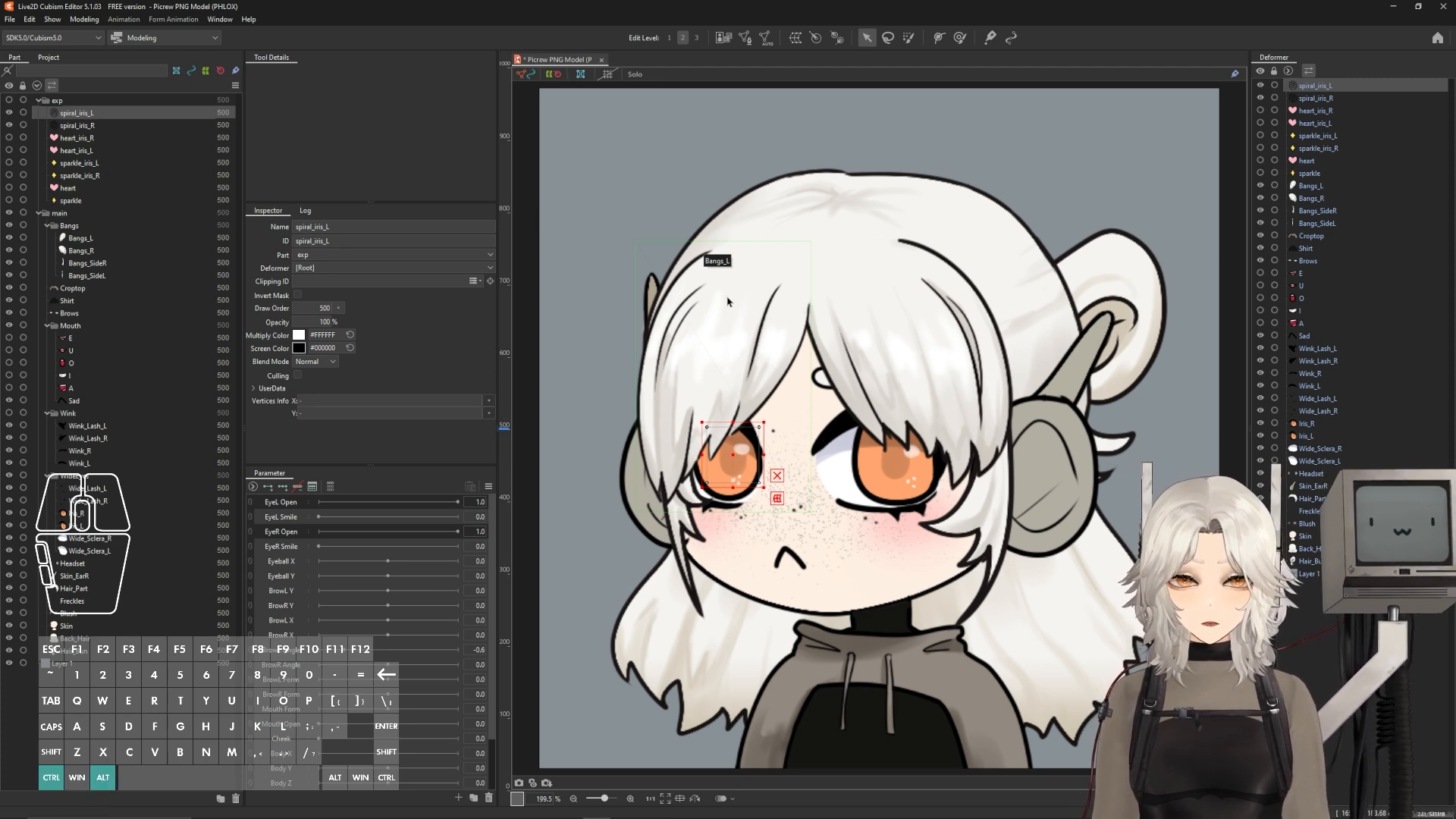
- Look up the shortcut assigned to Hide selected state in the Show category of the shortcut settings
{"action": "key", "text": "ctrl+shift+alt+k"}
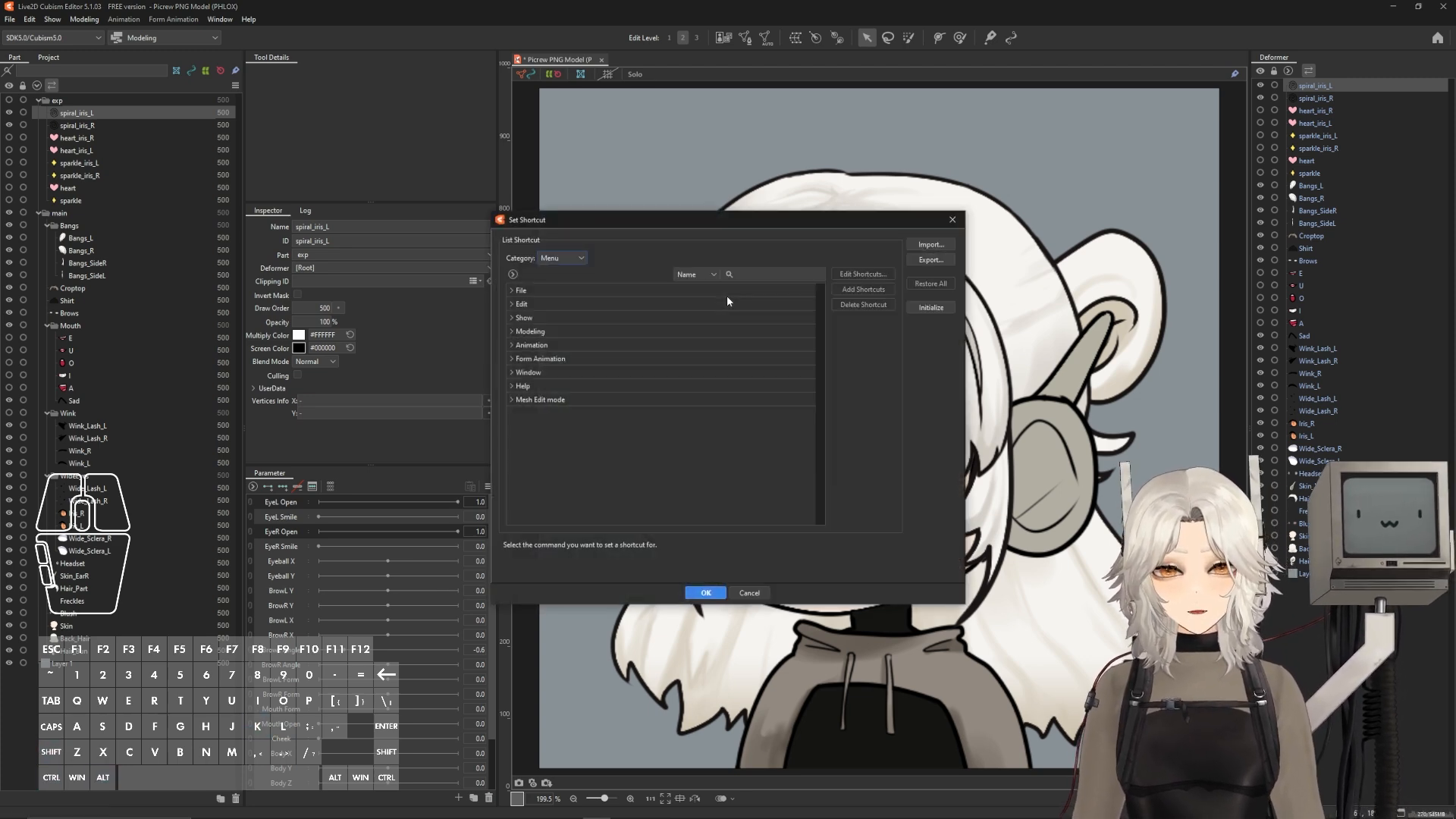
{"action": "left_click", "coordinate": [512, 320]}
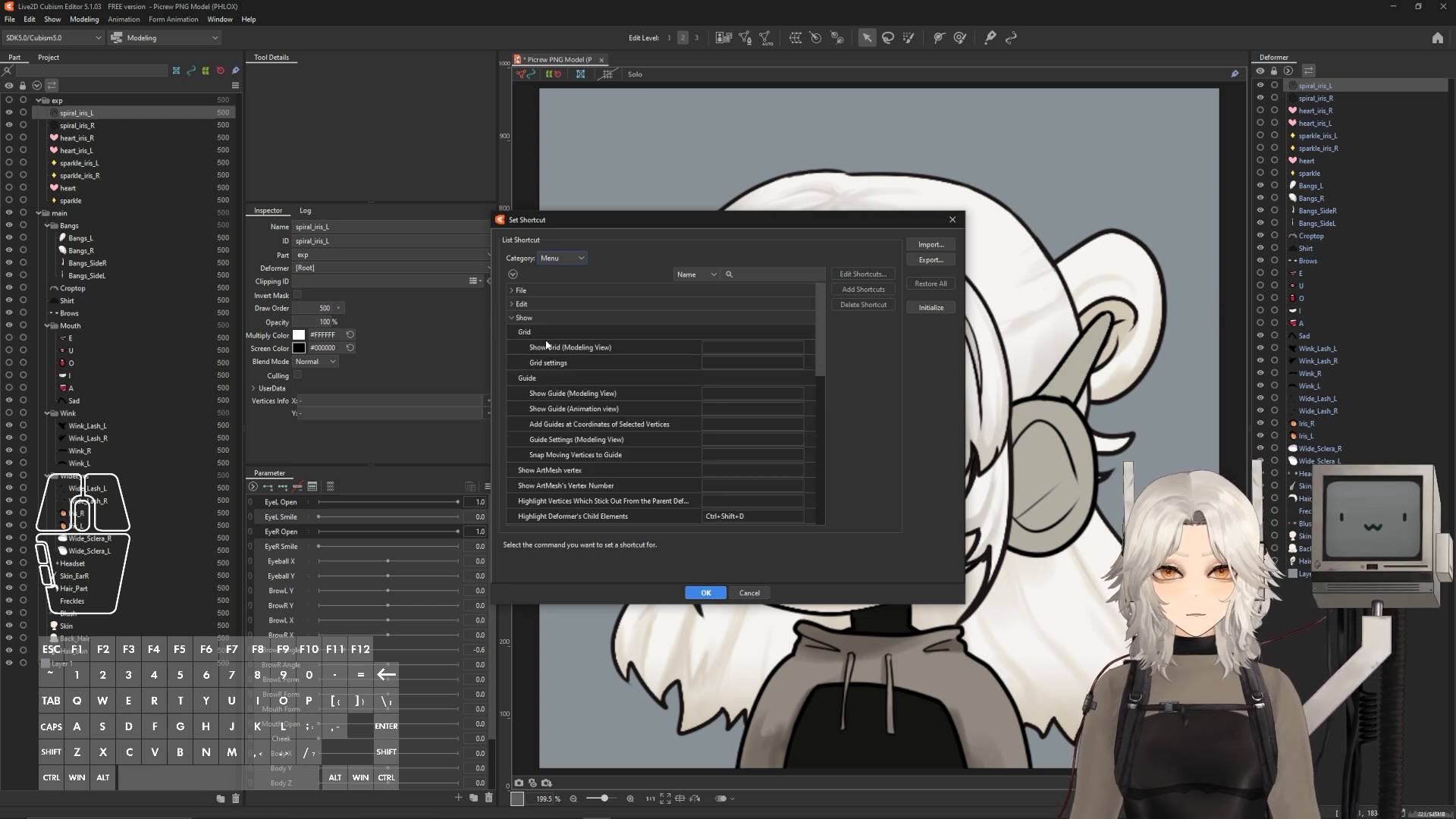
{"action": "scroll", "coordinate": [599, 367], "scroll_direction": "down", "scroll_amount": 5}
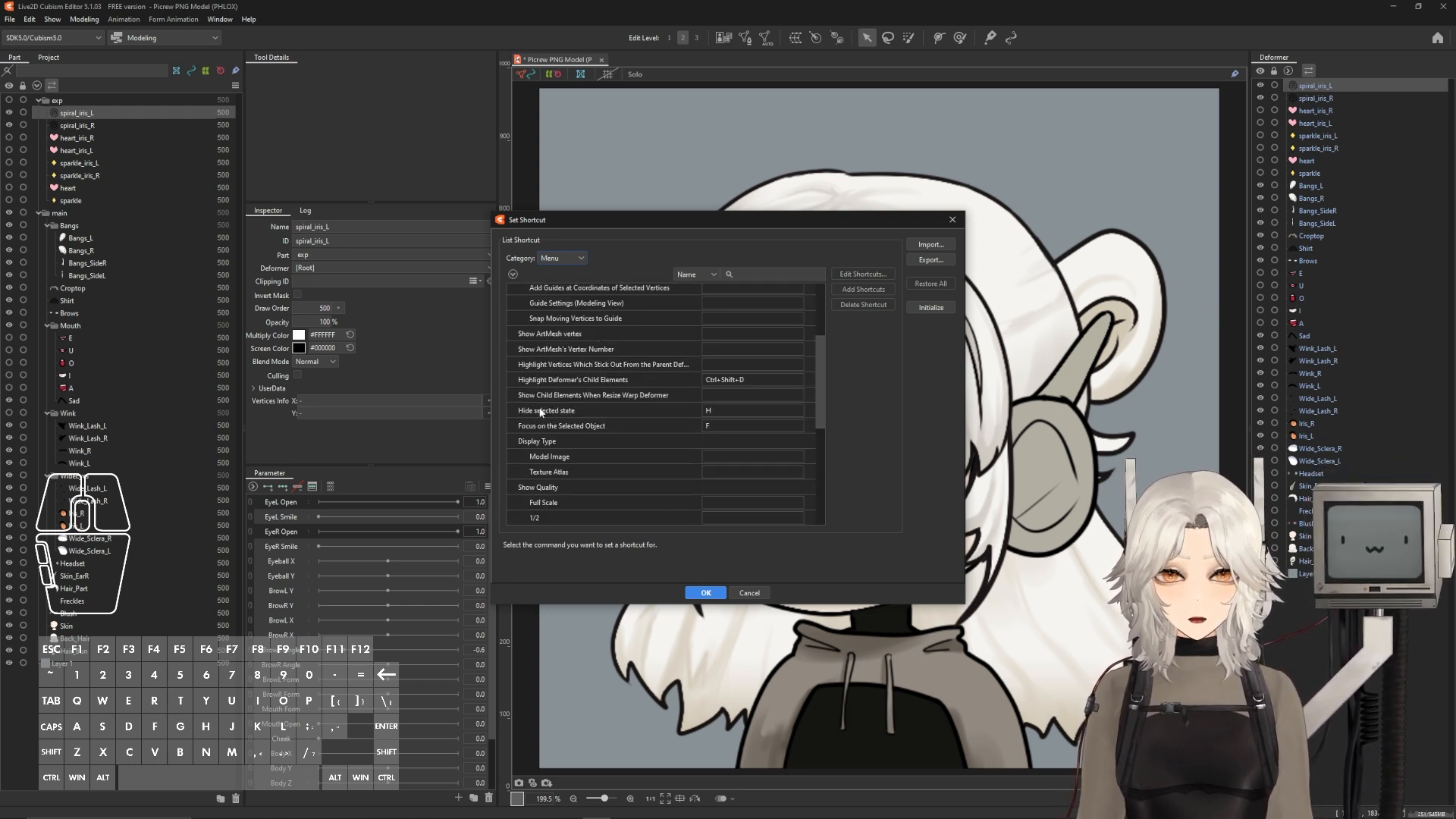
{"action": "left_click", "coordinate": [716, 411]}
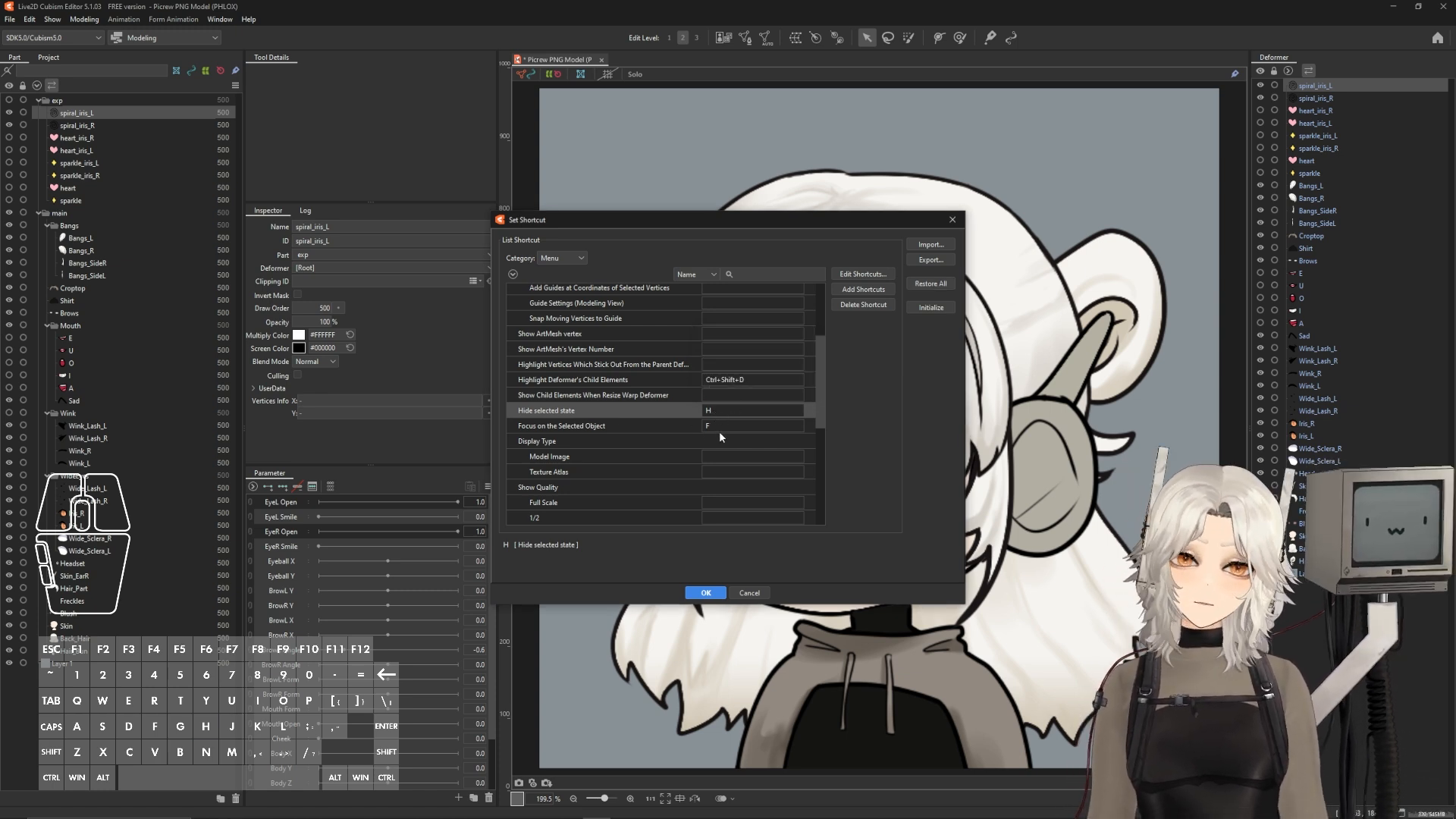
- Set the Temporary path deformation shortcut to Alt+3 in the Modeling category and confirm the shortcut settings
{"action": "left_click", "coordinate": [512, 274]}
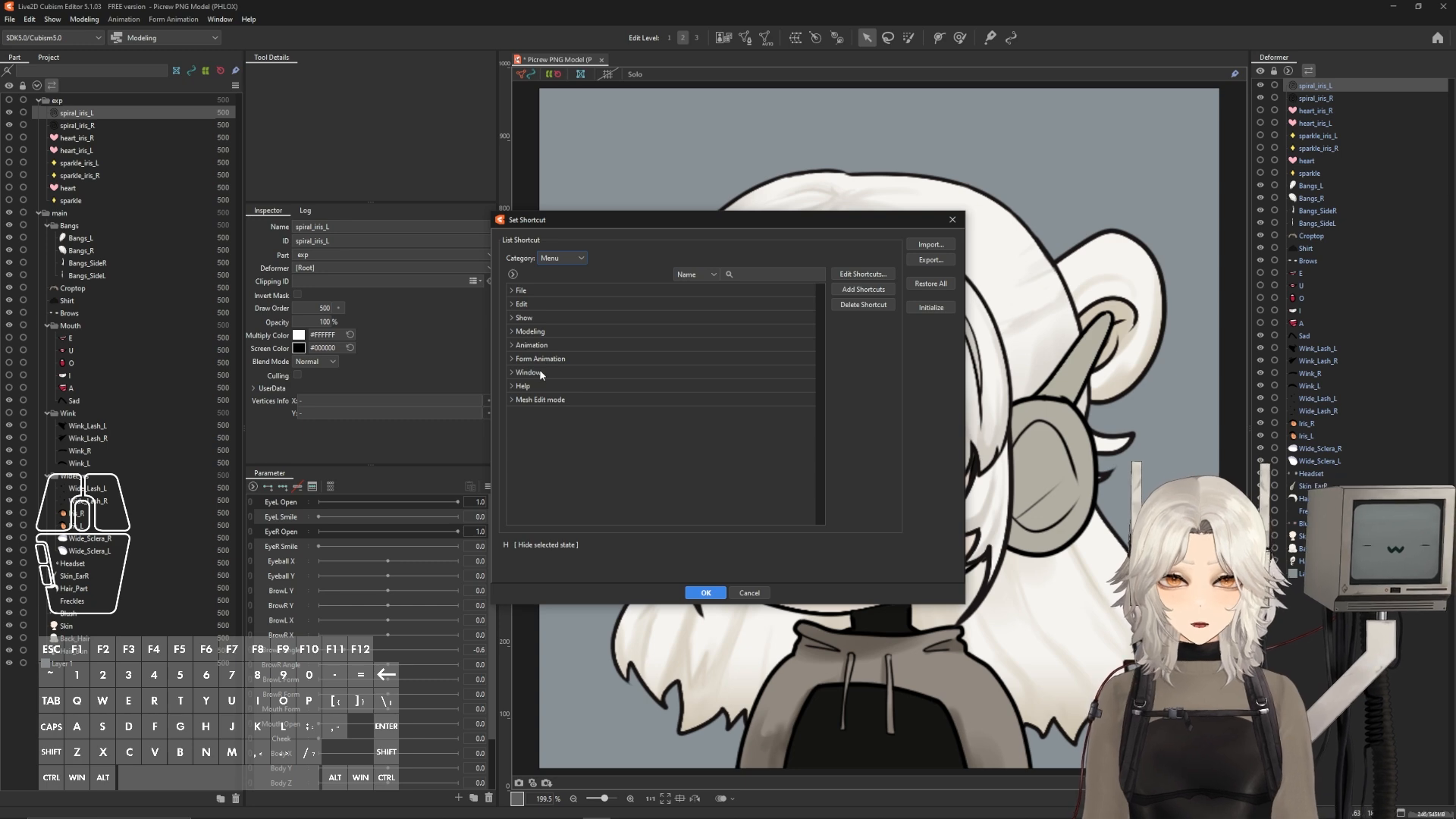
{"action": "left_click", "coordinate": [511, 331]}
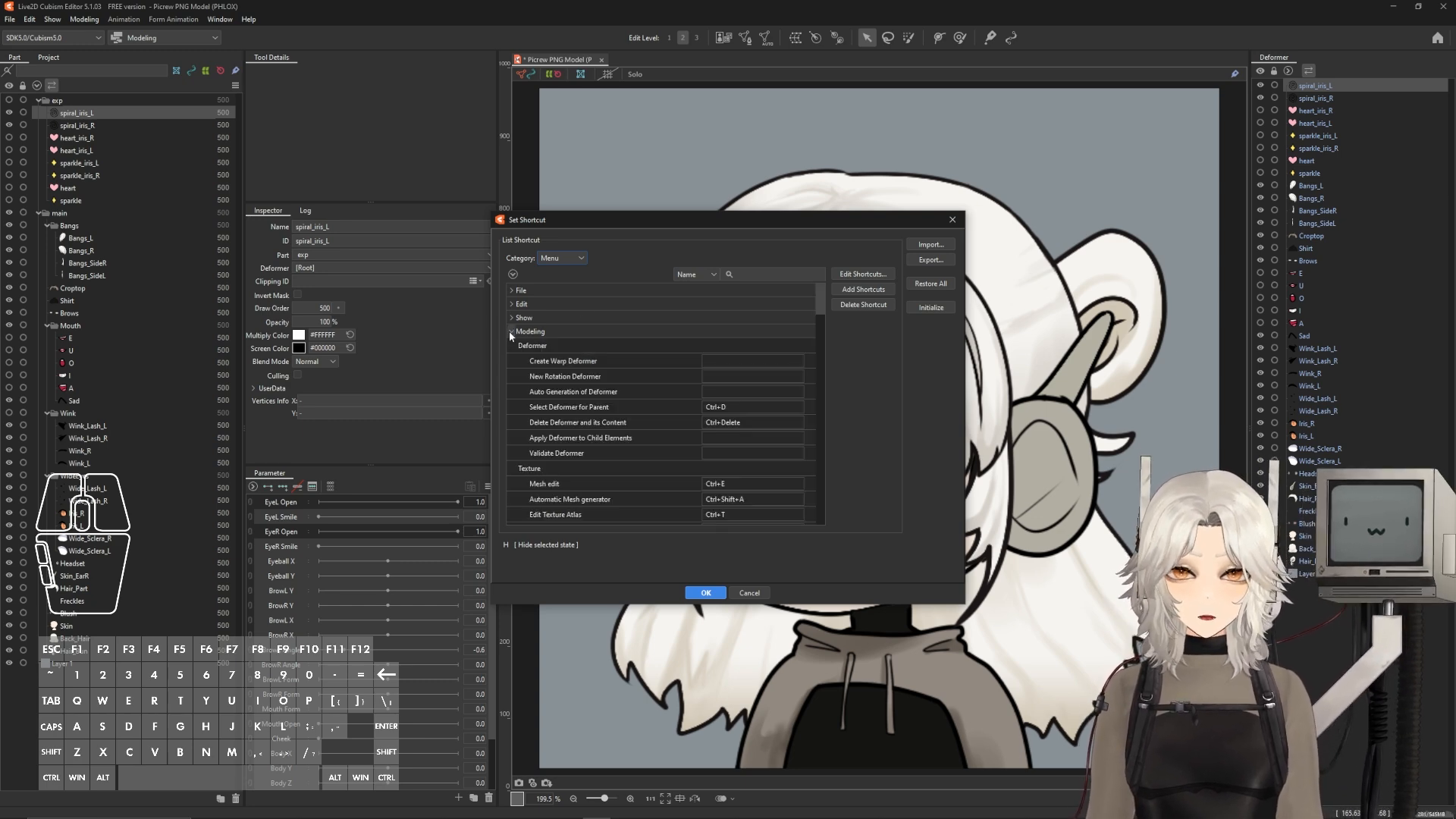
{"action": "left_click_drag", "start_coordinate": [825, 316], "coordinate": [826, 473]}
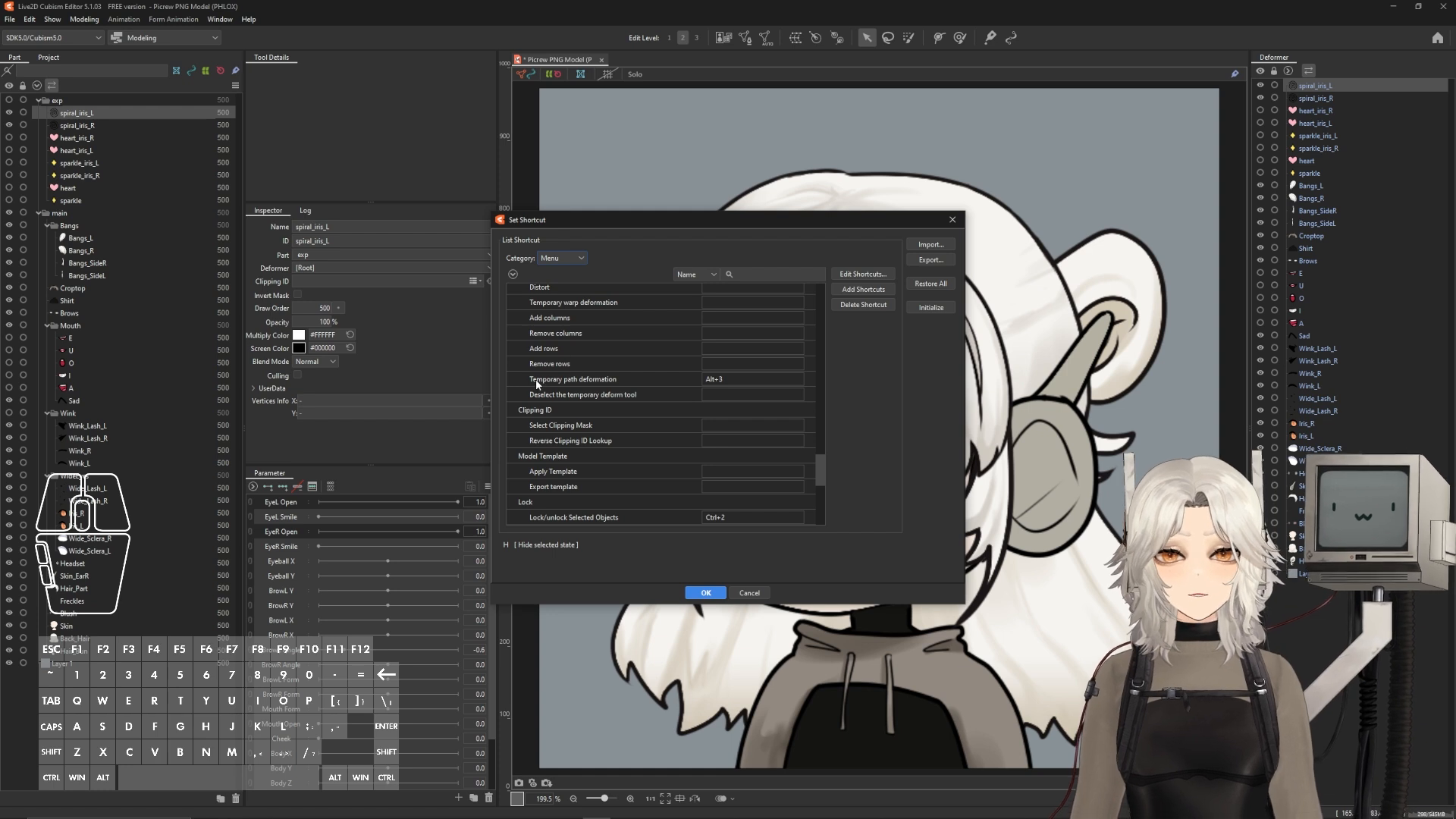
{"action": "left_click", "coordinate": [726, 379]}
{"action": "left_click", "coordinate": [720, 380]}
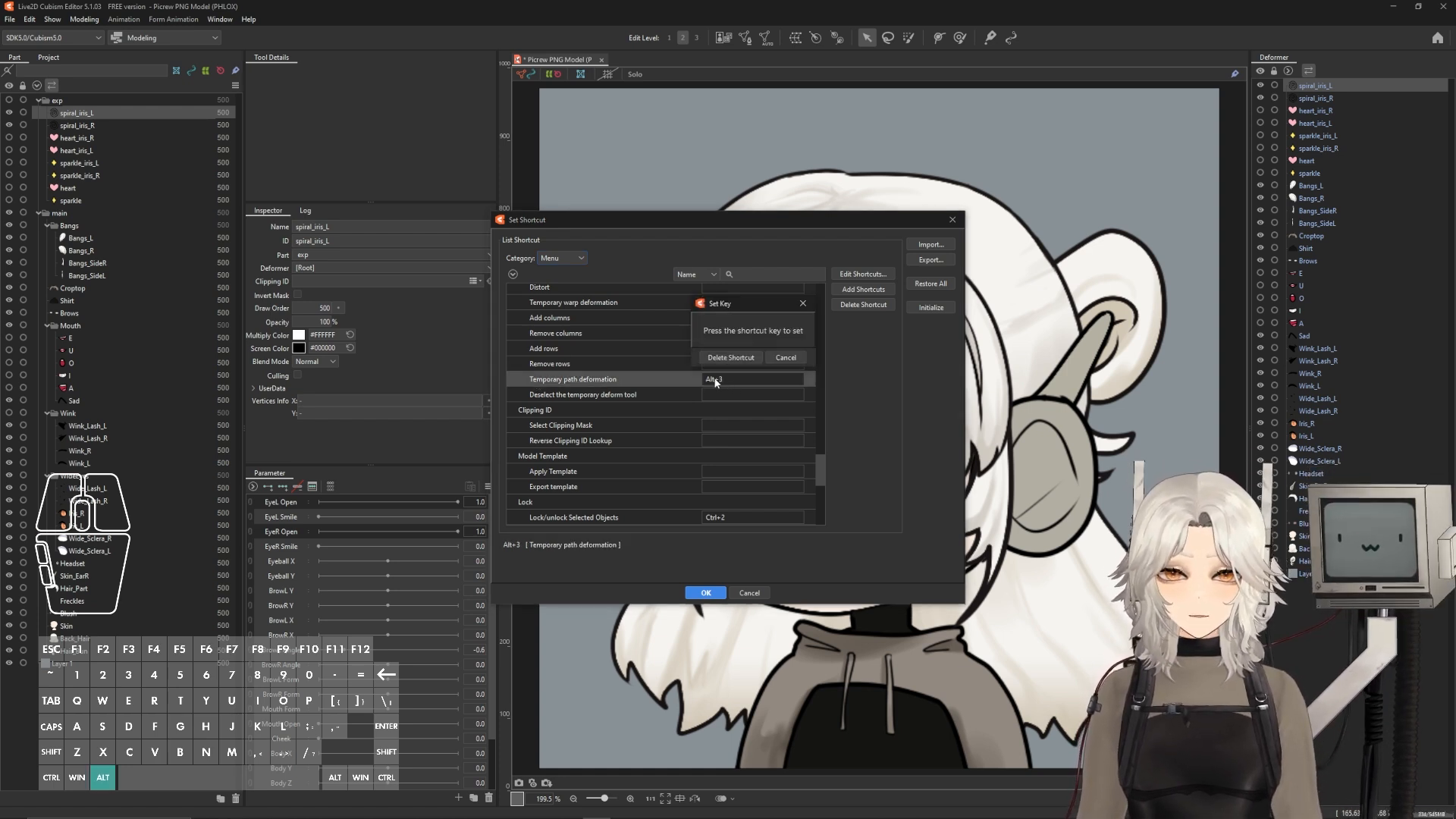
{"action": "key", "text": "alt+3"}
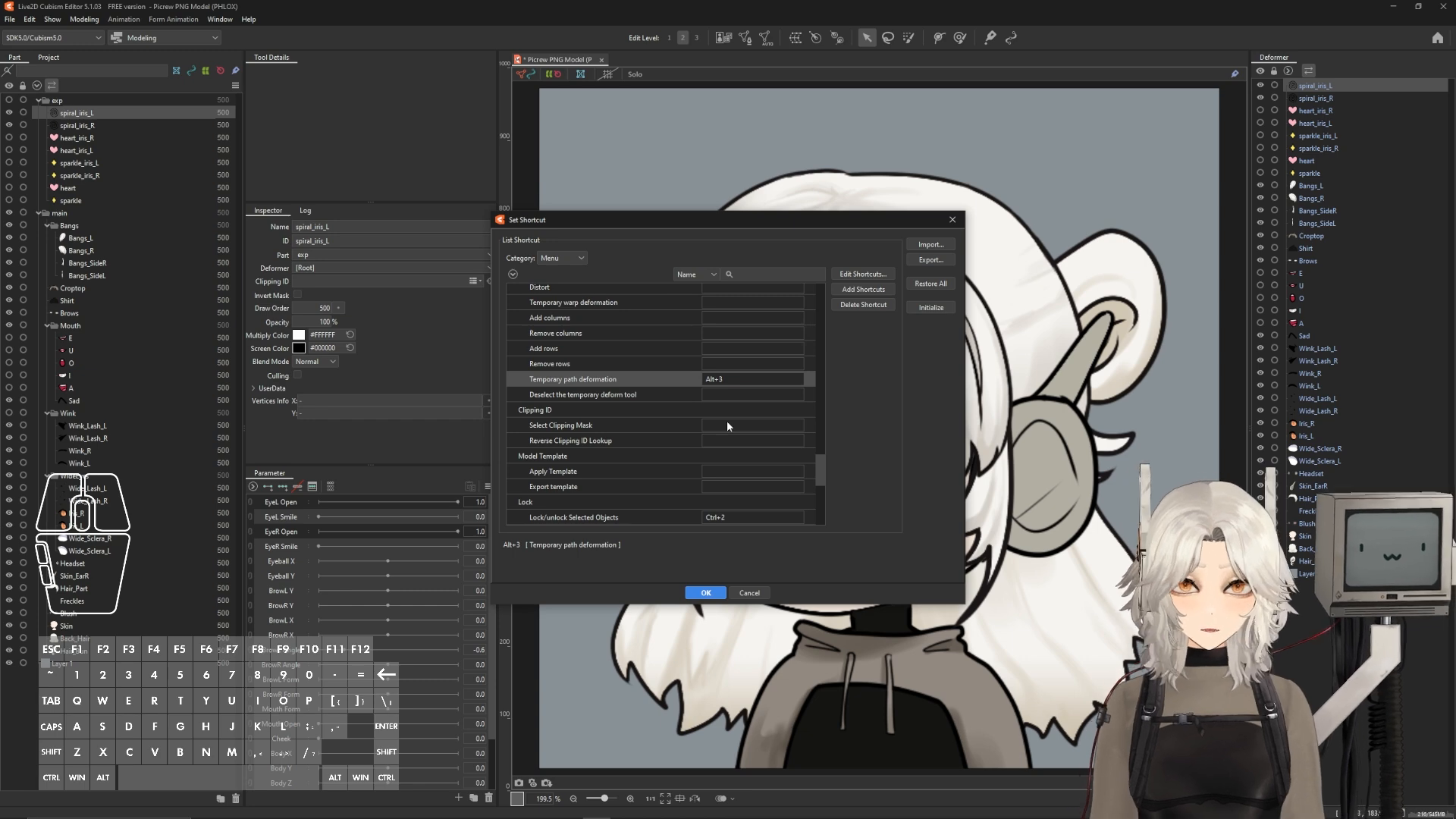
{"action": "left_click", "coordinate": [706, 593]}
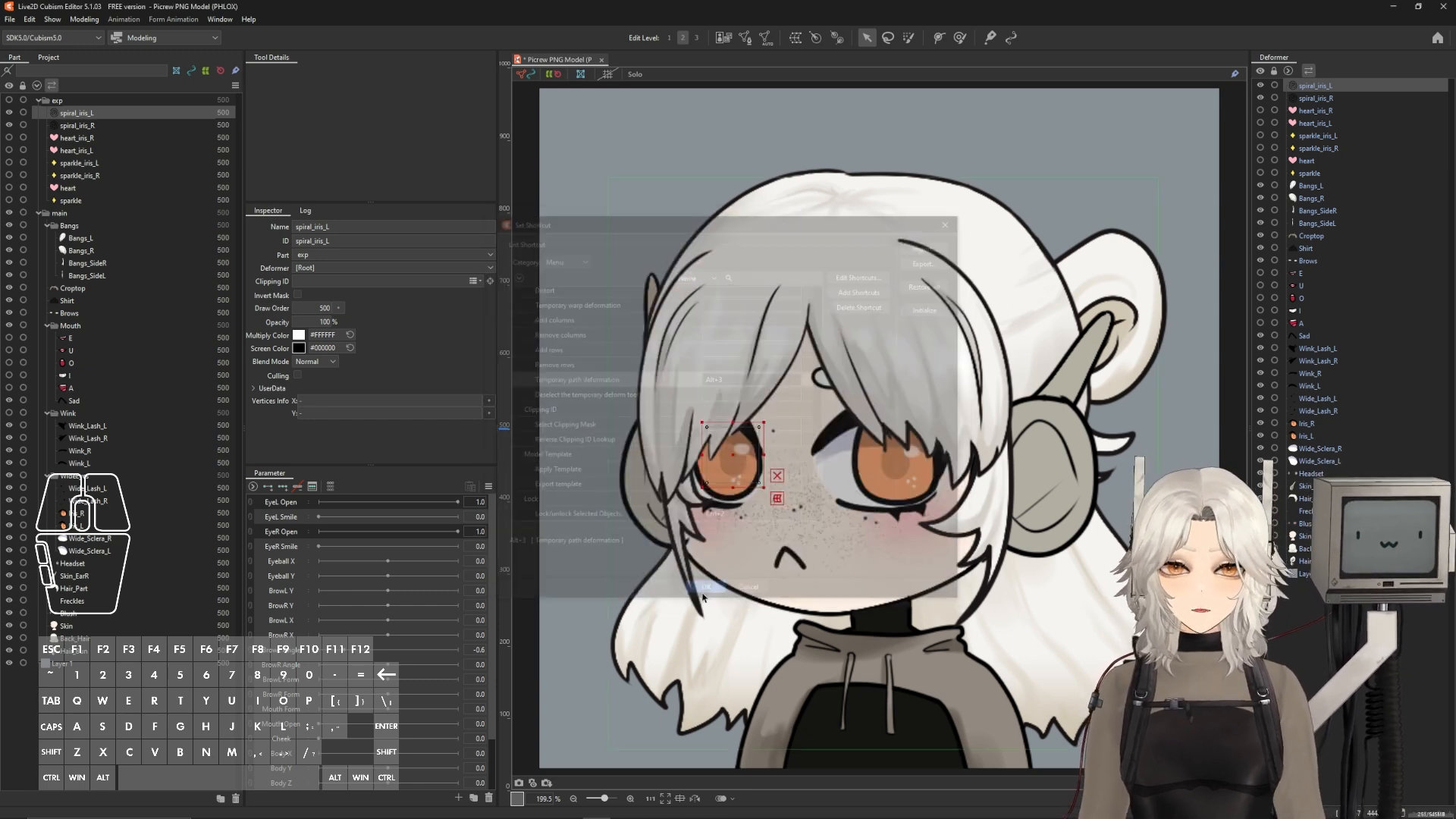
{"action": "key", "text": "alt+3"}
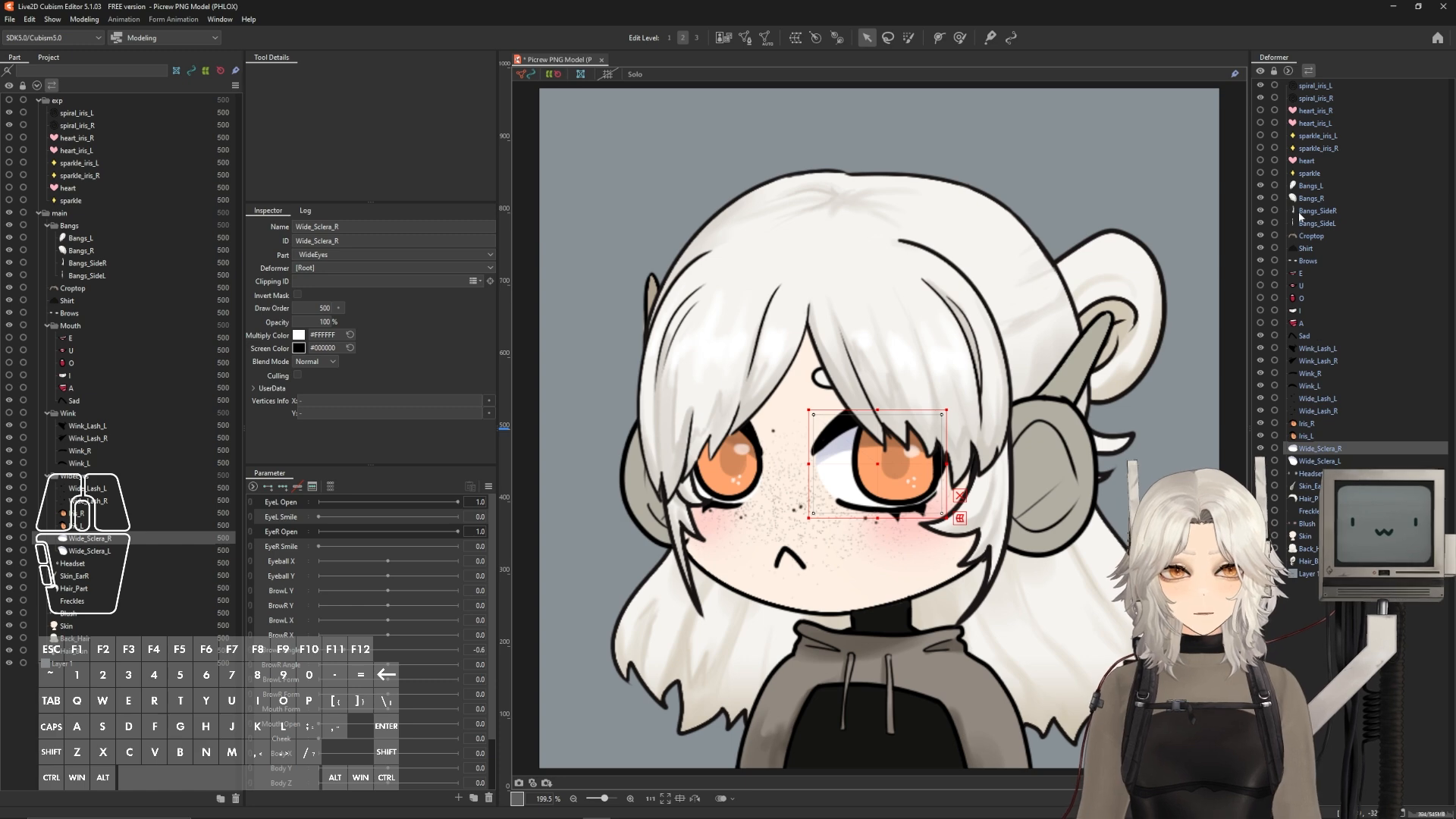
{"action": "scroll", "coordinate": [875, 428], "scroll_direction": "up", "scroll_amount": 8}
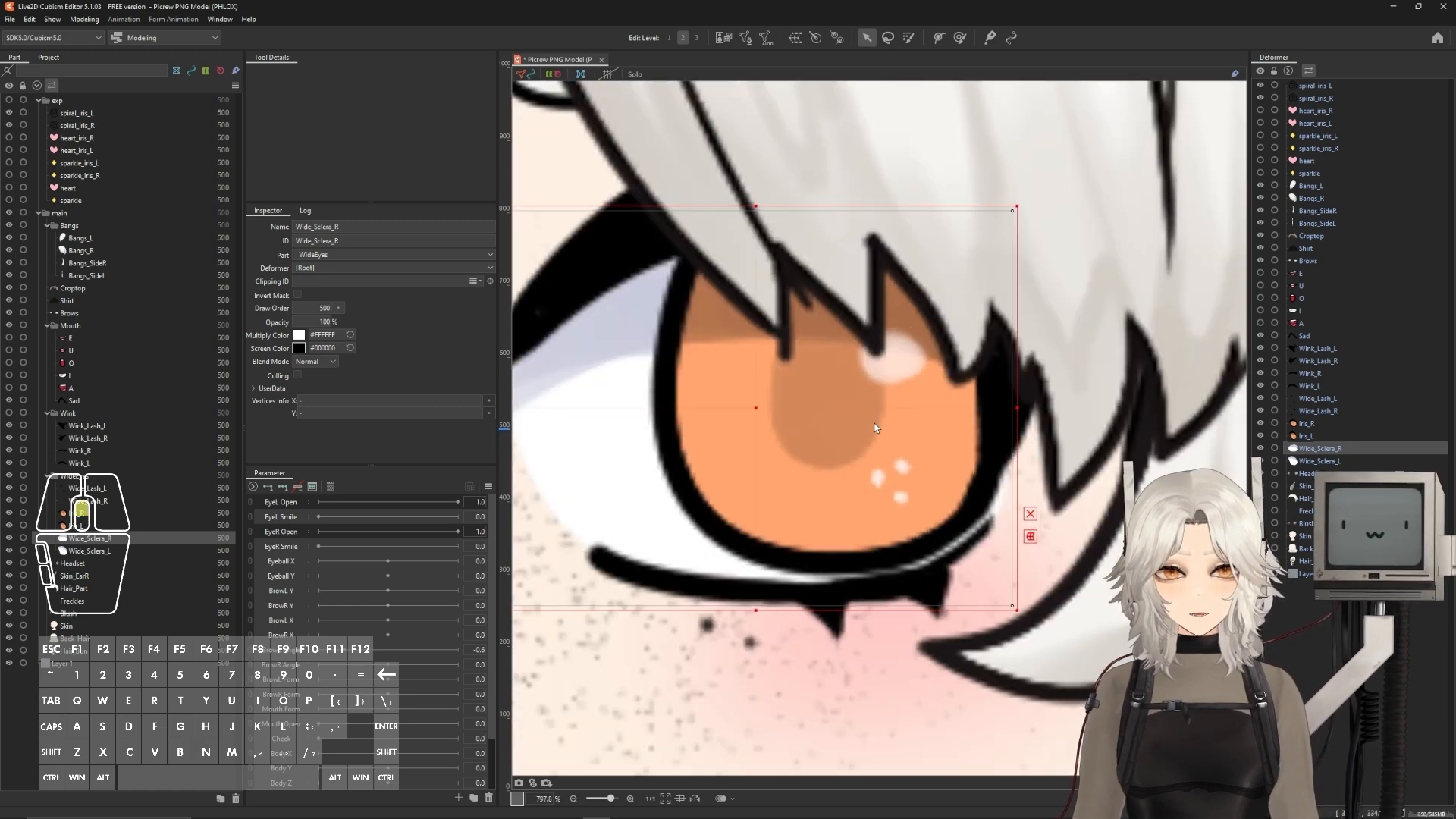
{"action": "scroll", "coordinate": [875, 428], "scroll_direction": "down", "scroll_amount": 2}
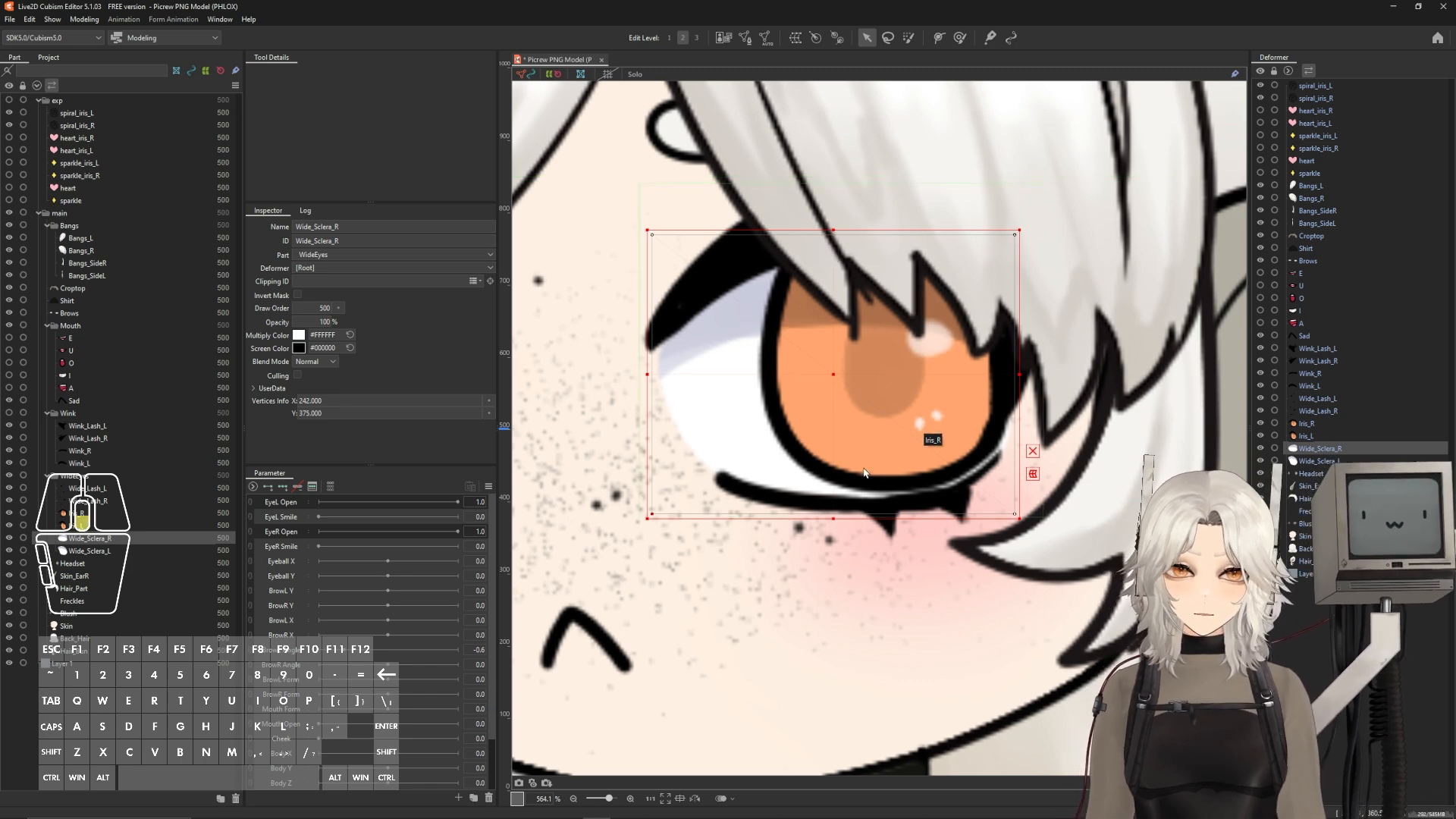
{"action": "scroll", "coordinate": [864, 473], "scroll_direction": "down", "scroll_amount": 4}
- Create a warp deformer as parent of Bangs_R with 2 × 2 Bezier divisions and 5 × 5 conversion divisions
{"action": "left_click", "coordinate": [958, 418]}
{"action": "scroll", "coordinate": [958, 417], "scroll_direction": "down", "scroll_amount": 2}
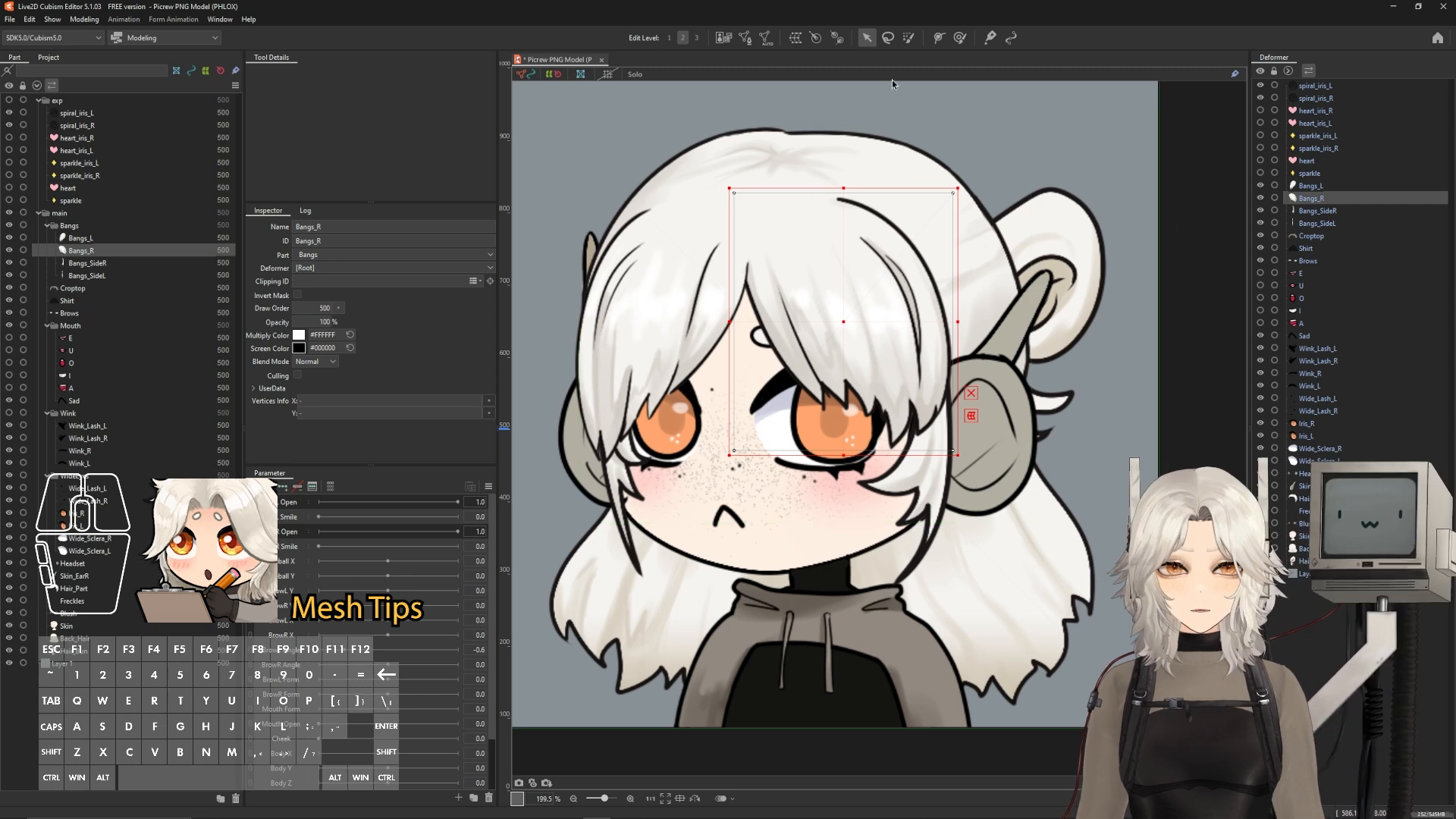
{"action": "left_click", "coordinate": [798, 37]}
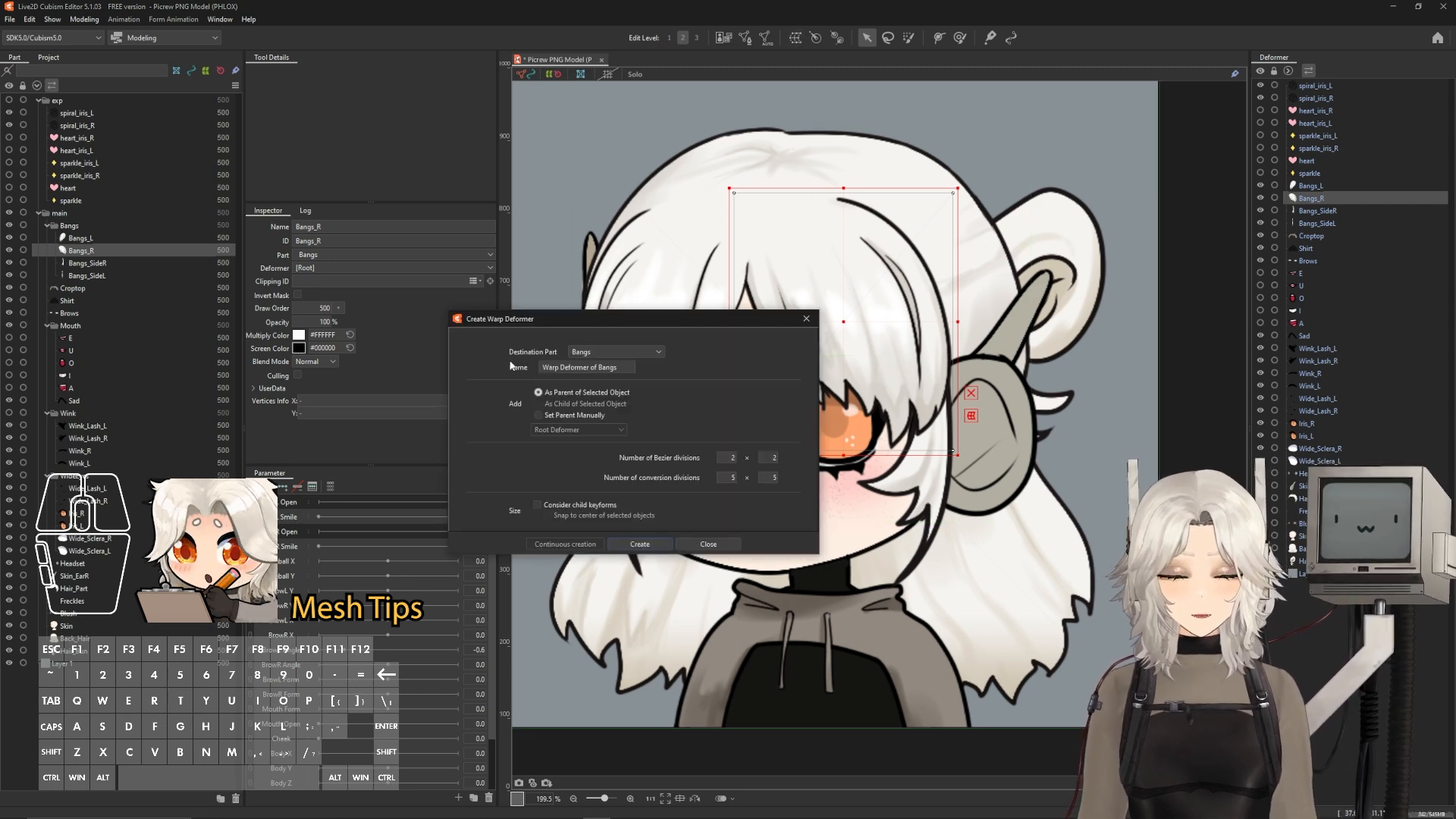
{"action": "left_click", "coordinate": [640, 545]}
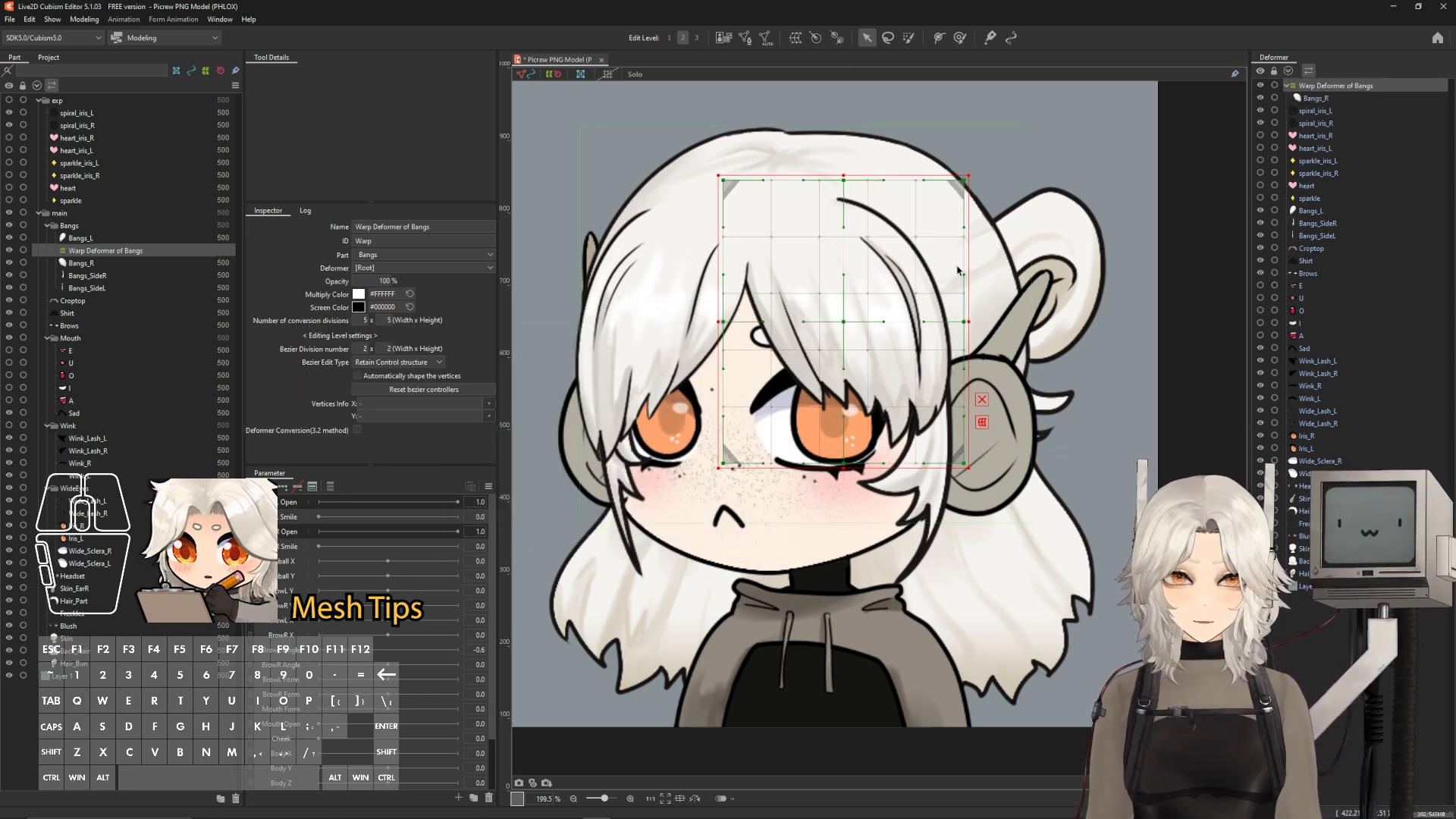
- Push the Bangs_R warp deformer's grid outward, away from the face centre, with the Deform Brush
{"action": "left_click", "coordinate": [960, 38]}
{"action": "mouse_move", "coordinate": [816, 315]}
{"action": "left_mouse_down"}
{"action": "mouse_move", "coordinate": [1043, 318]}
{"action": "mouse_move", "coordinate": [672, 308]}
{"action": "mouse_move", "coordinate": [991, 307]}
{"action": "left_mouse_up"}
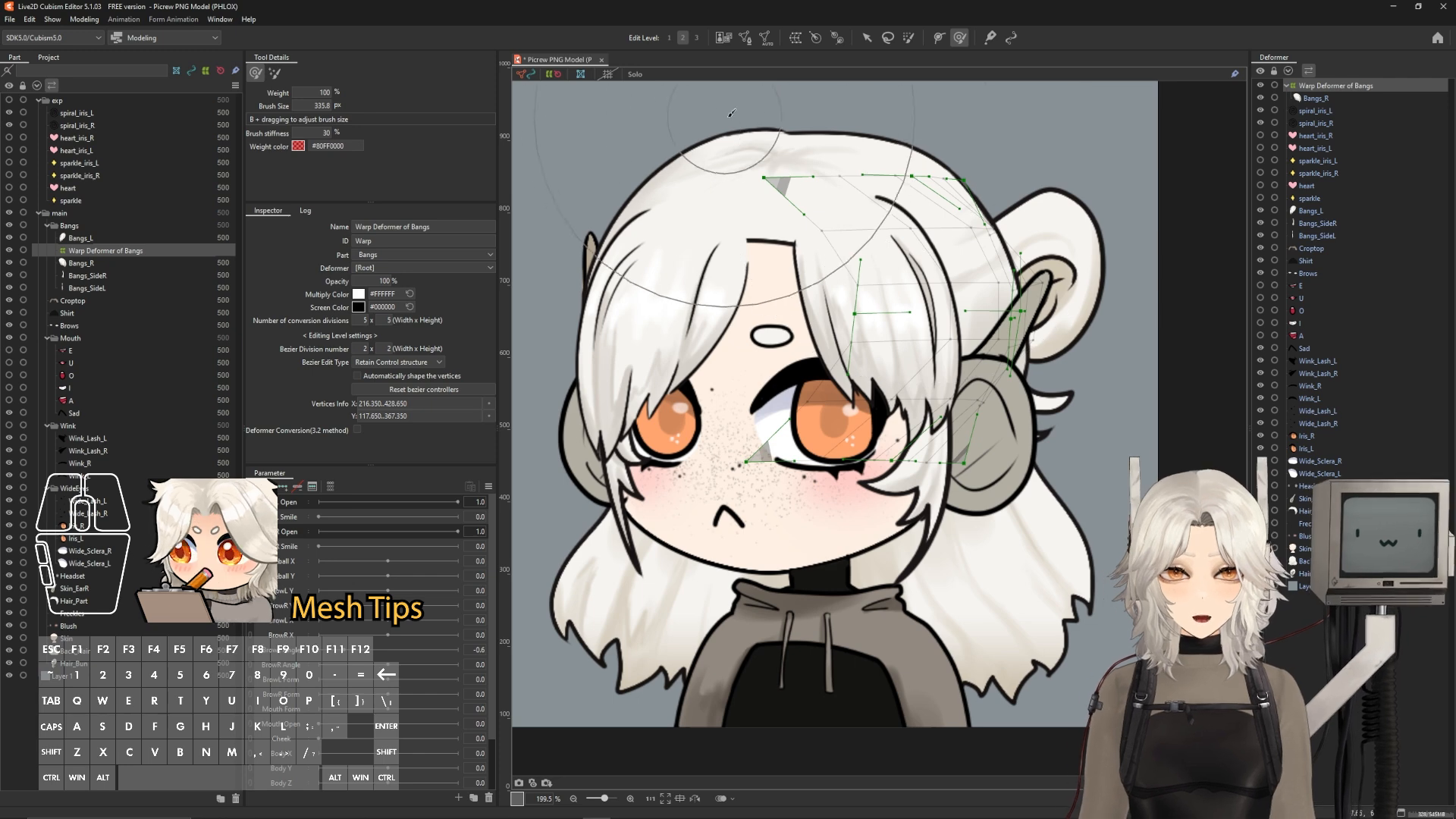
- Try pushing the upper edge of the Bangs_R warp deformer further with the Deform Brush, and undo those strokes
{"action": "mouse_move", "coordinate": [751, 87]}
{"action": "left_mouse_down"}
{"action": "mouse_move", "coordinate": [744, 108]}
{"action": "mouse_move", "coordinate": [774, 110]}
{"action": "left_mouse_up"}
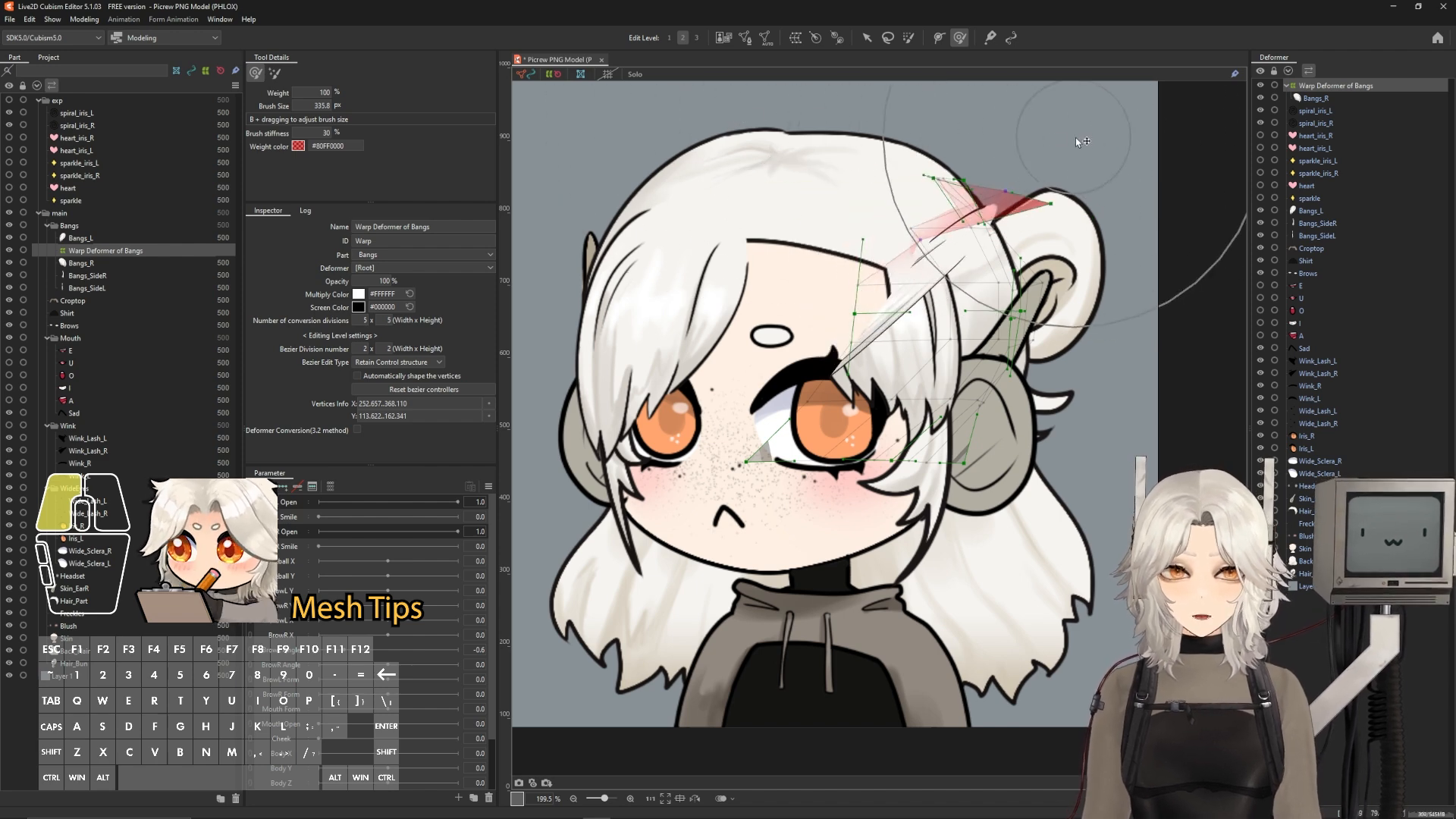
{"action": "left_click_drag", "start_coordinate": [1120, 153], "coordinate": [1064, 177]}
{"action": "key", "text": "ctrl+z"}
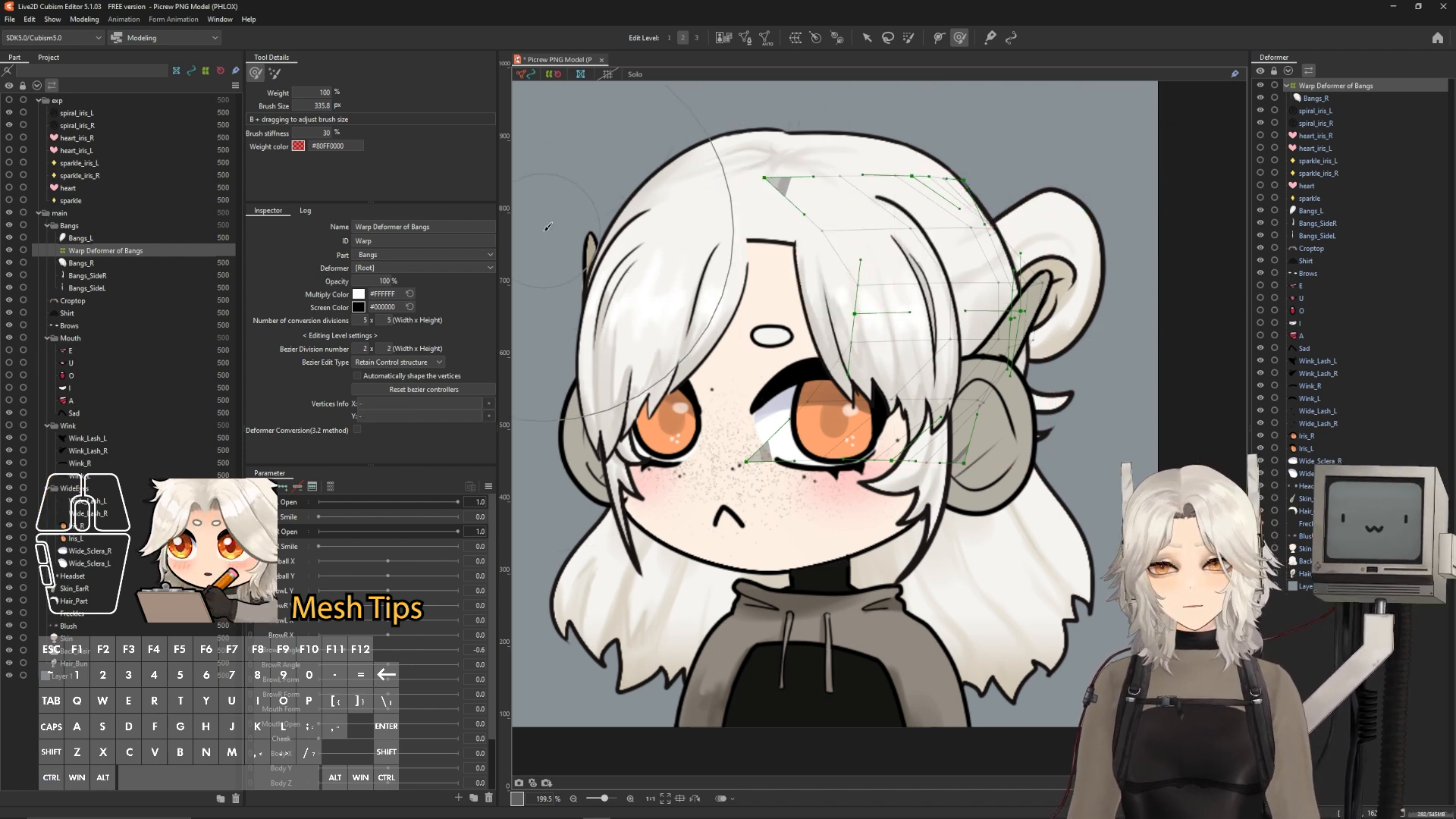
{"action": "key", "text": "ctrl+z"}
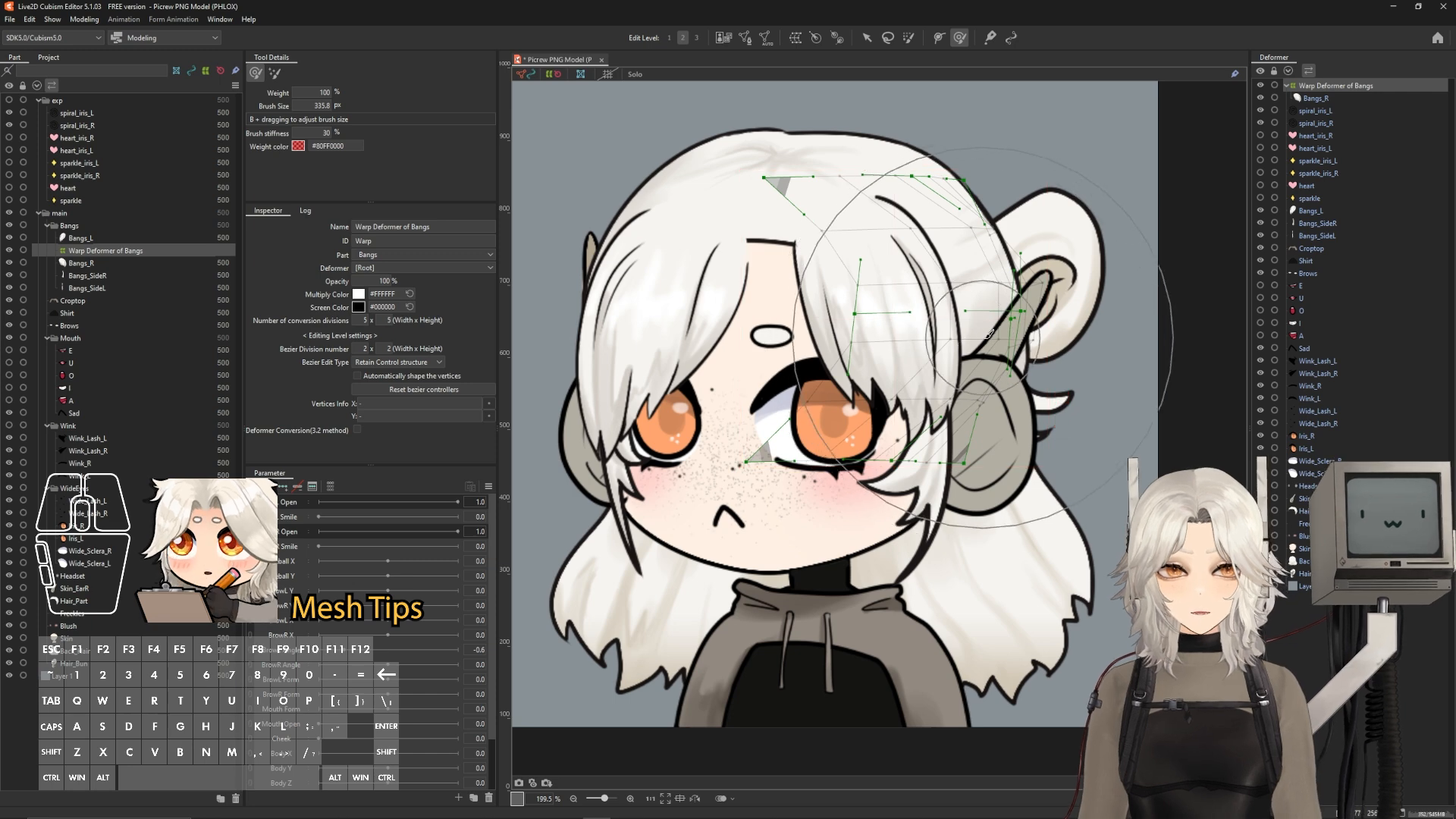
- Generate the Bangs_R mesh automatically with the Deformation (Little) preset
{"action": "left_click", "coordinate": [990, 333]}
{"action": "left_click", "coordinate": [765, 37]}
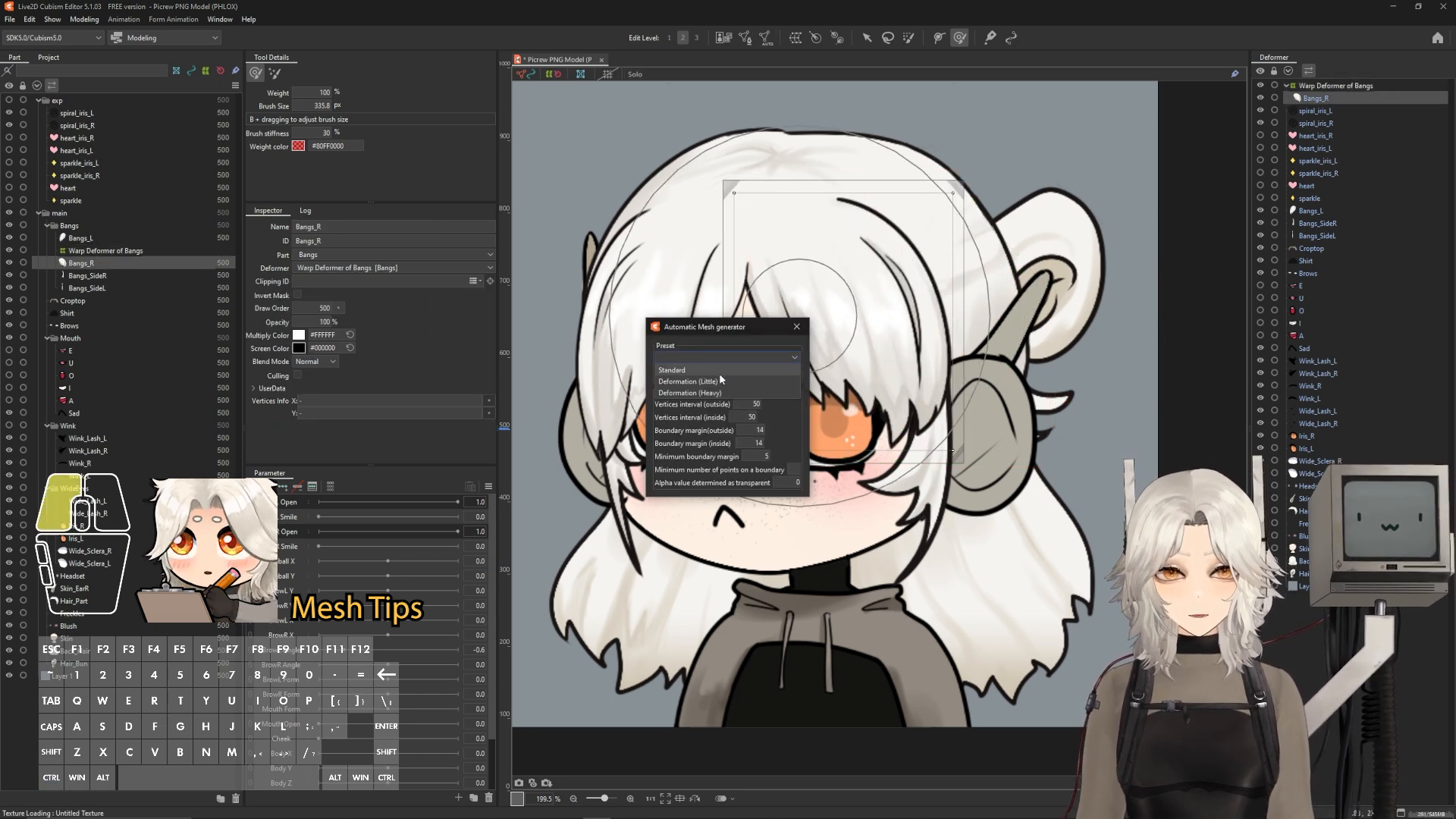
{"action": "left_click", "coordinate": [720, 381]}
{"action": "key", "text": "Return"}
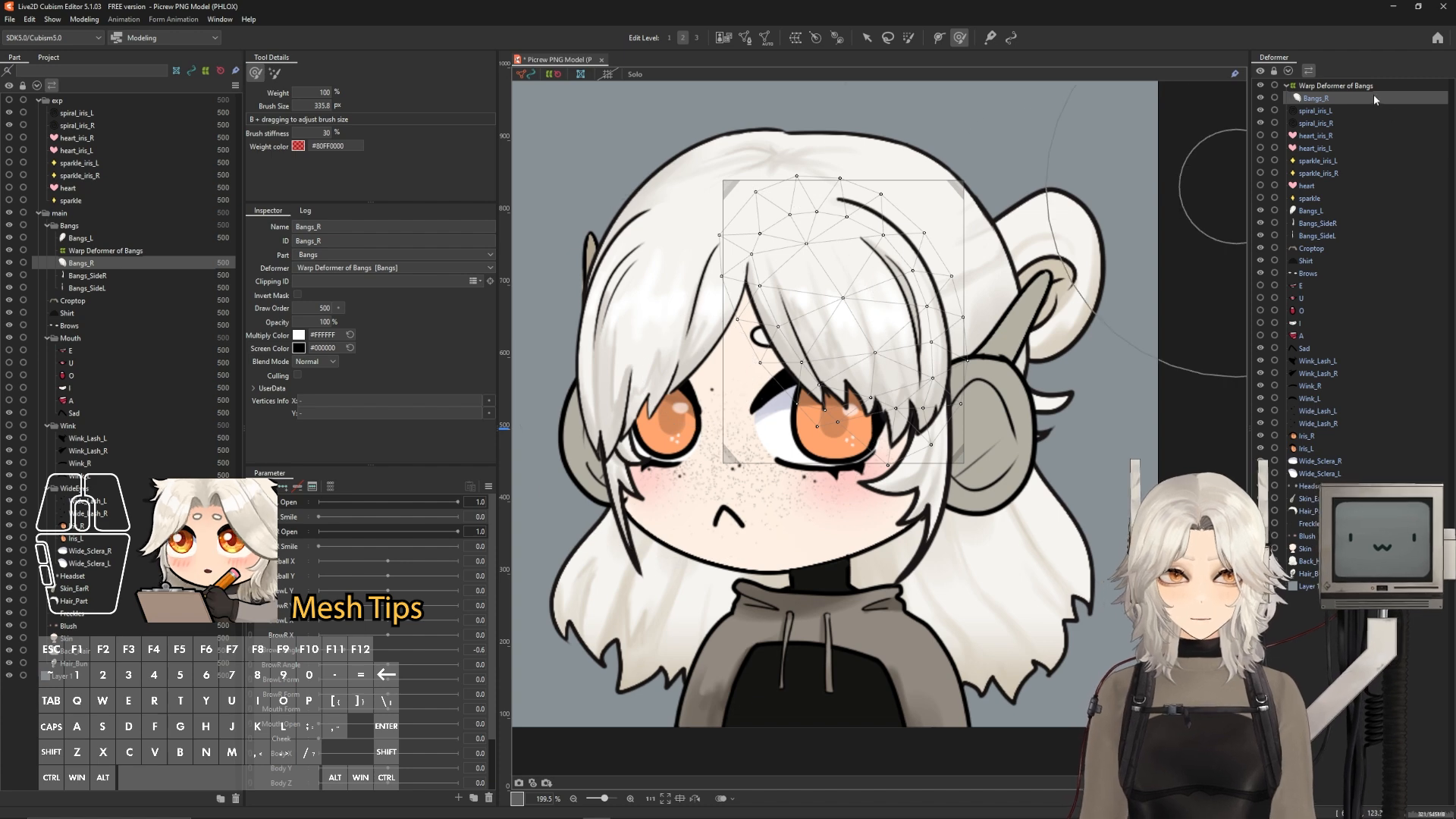
- Push the middle of the Bangs_R warp deformer's grid outward, away from the face centre, with the Deform Brush
{"action": "left_click", "coordinate": [1337, 86]}
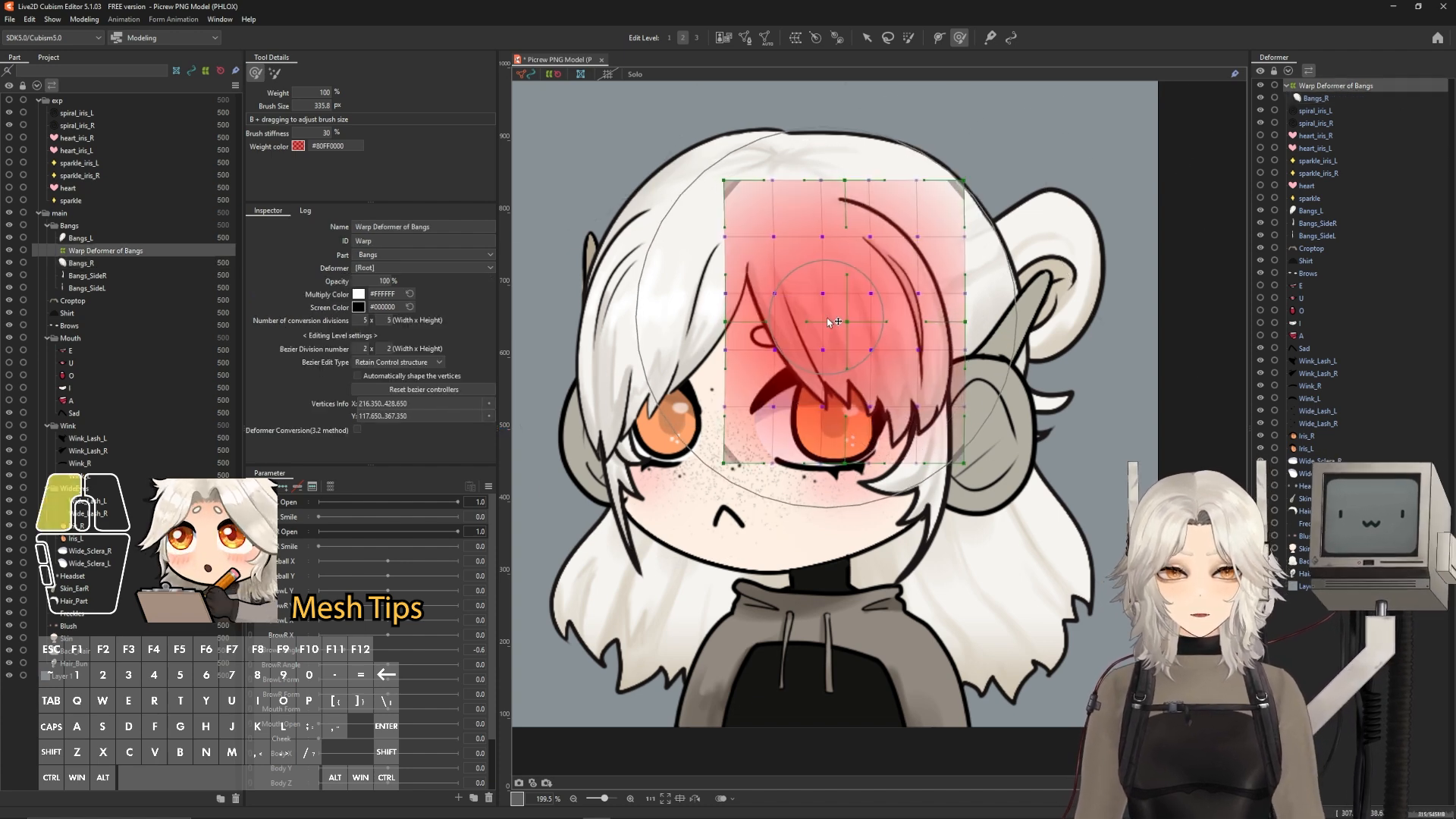
{"action": "mouse_move", "coordinate": [849, 320]}
{"action": "left_mouse_down"}
{"action": "mouse_move", "coordinate": [925, 341]}
{"action": "mouse_move", "coordinate": [961, 317]}
{"action": "left_mouse_up"}
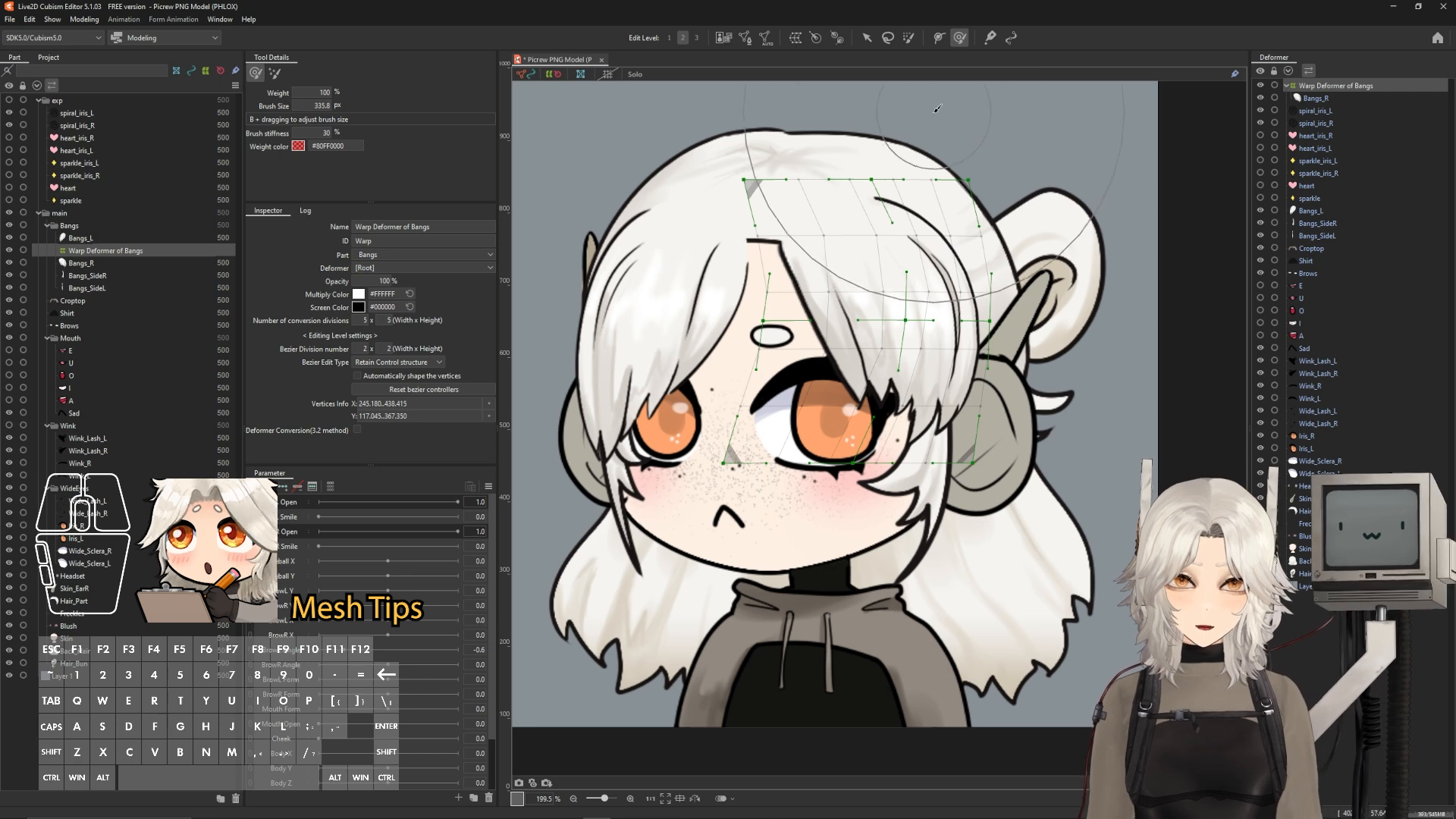
{"action": "scroll", "coordinate": [927, 113], "scroll_direction": "up", "scroll_amount": 4}
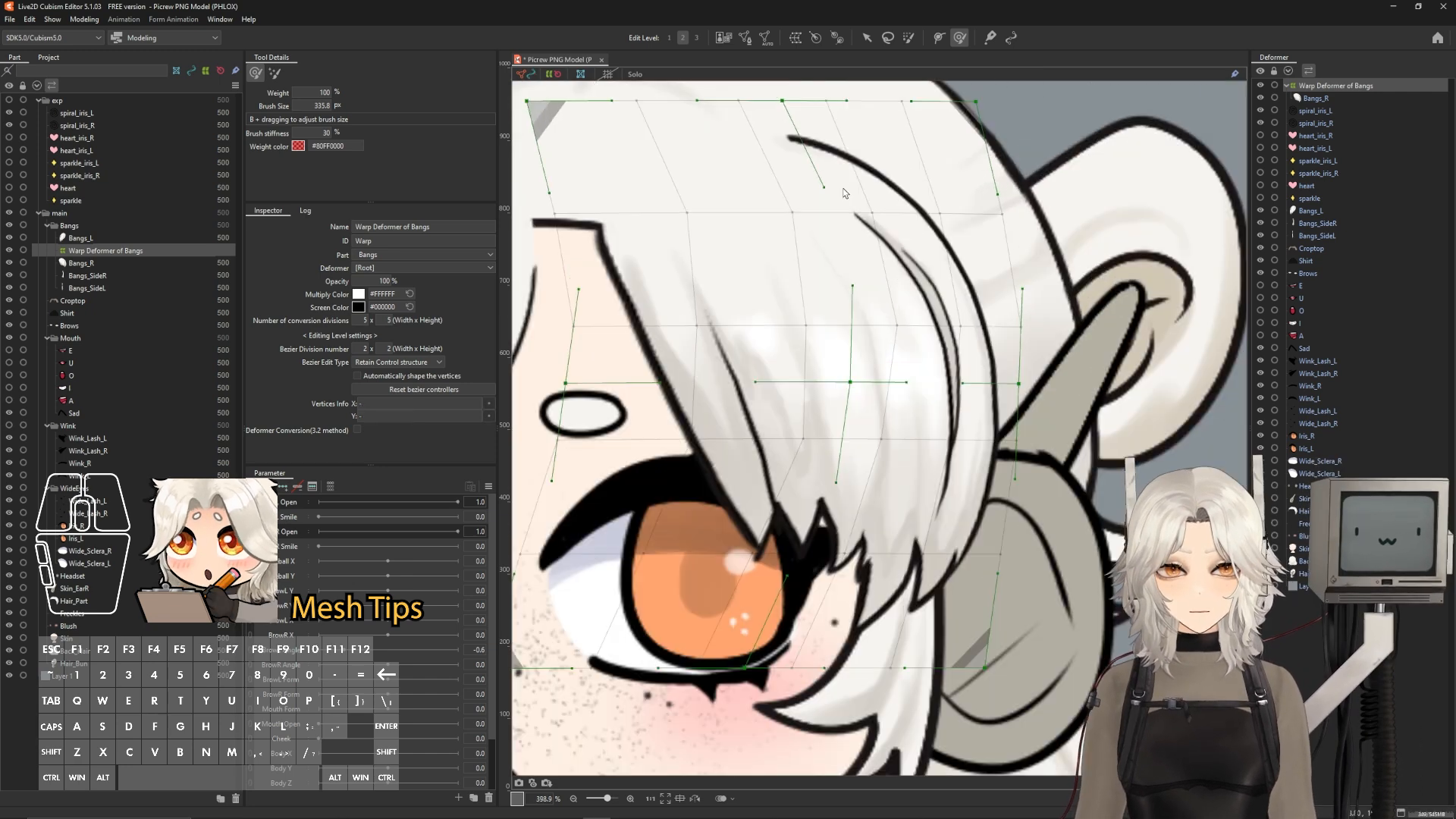
{"action": "scroll", "coordinate": [762, 148], "scroll_direction": "up", "scroll_amount": 5}
{"action": "left_click_drag", "start_coordinate": [737, 353], "coordinate": [926, 387]}
{"action": "left_click_drag", "start_coordinate": [989, 351], "coordinate": [804, 233]}
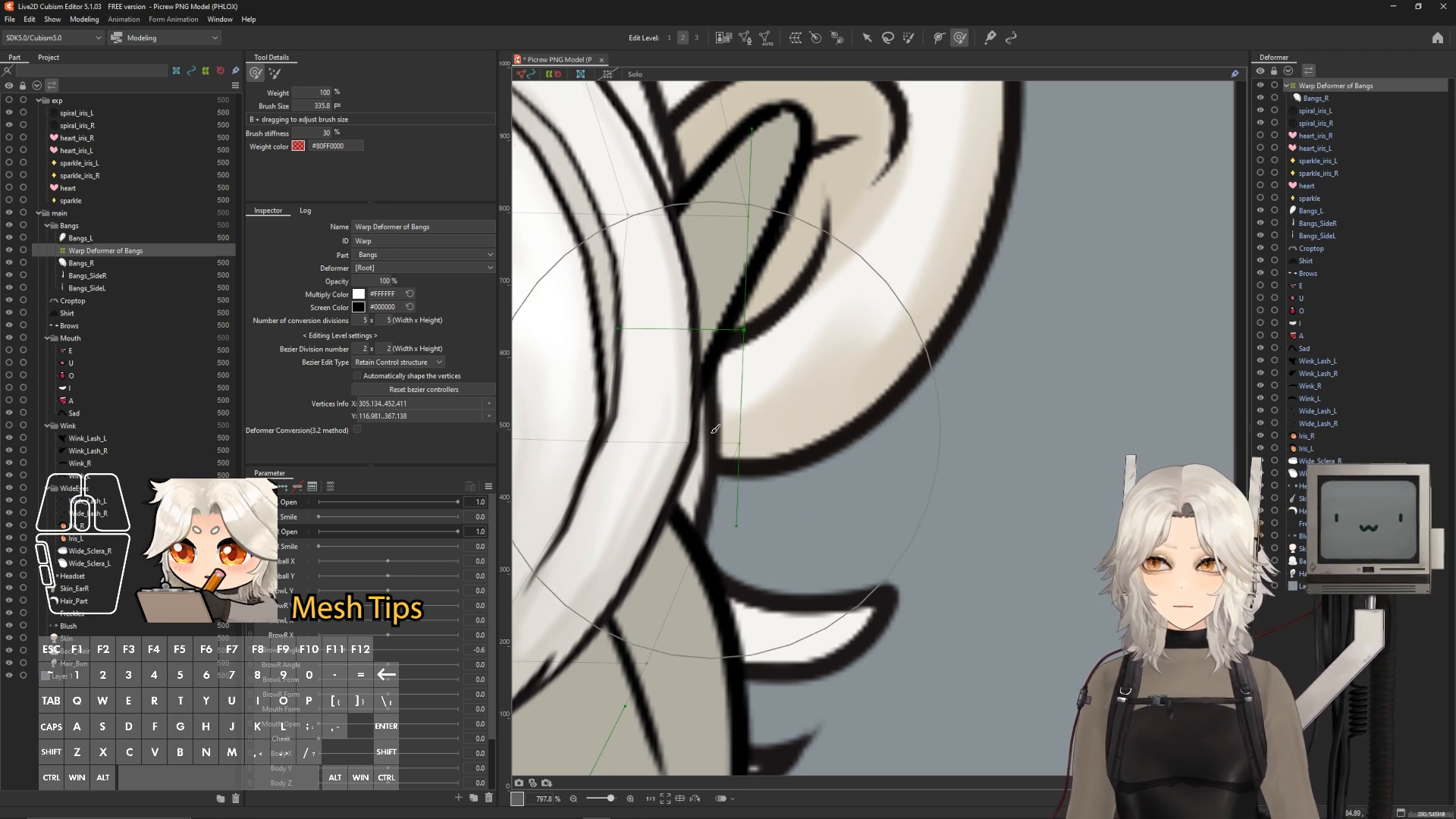
- Try selecting the Bangs_R mesh vertices along the hair's outer edge beside the ear and moving them outward
{"action": "left_click", "coordinate": [1312, 99]}
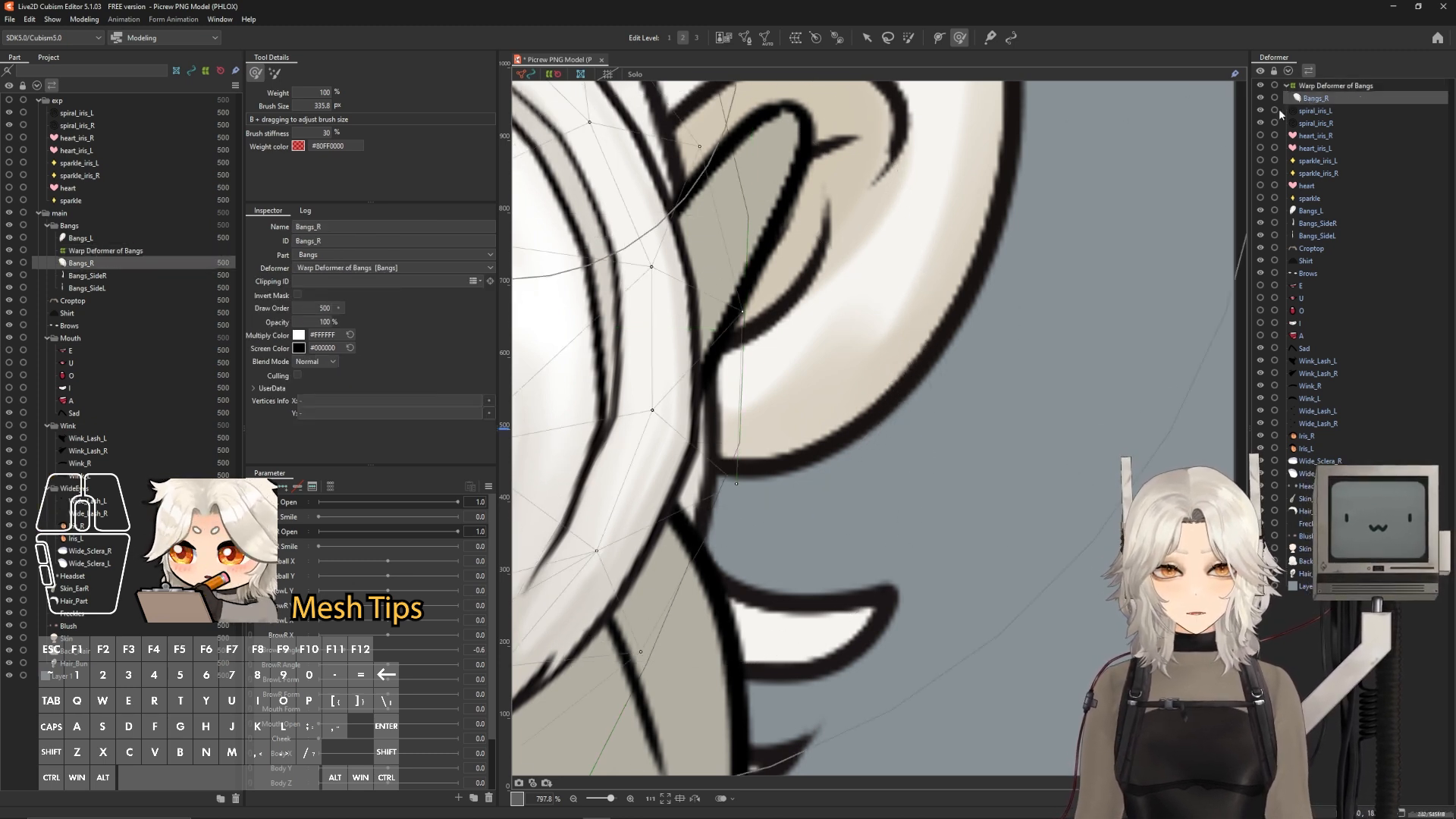
{"action": "key", "text": "v"}
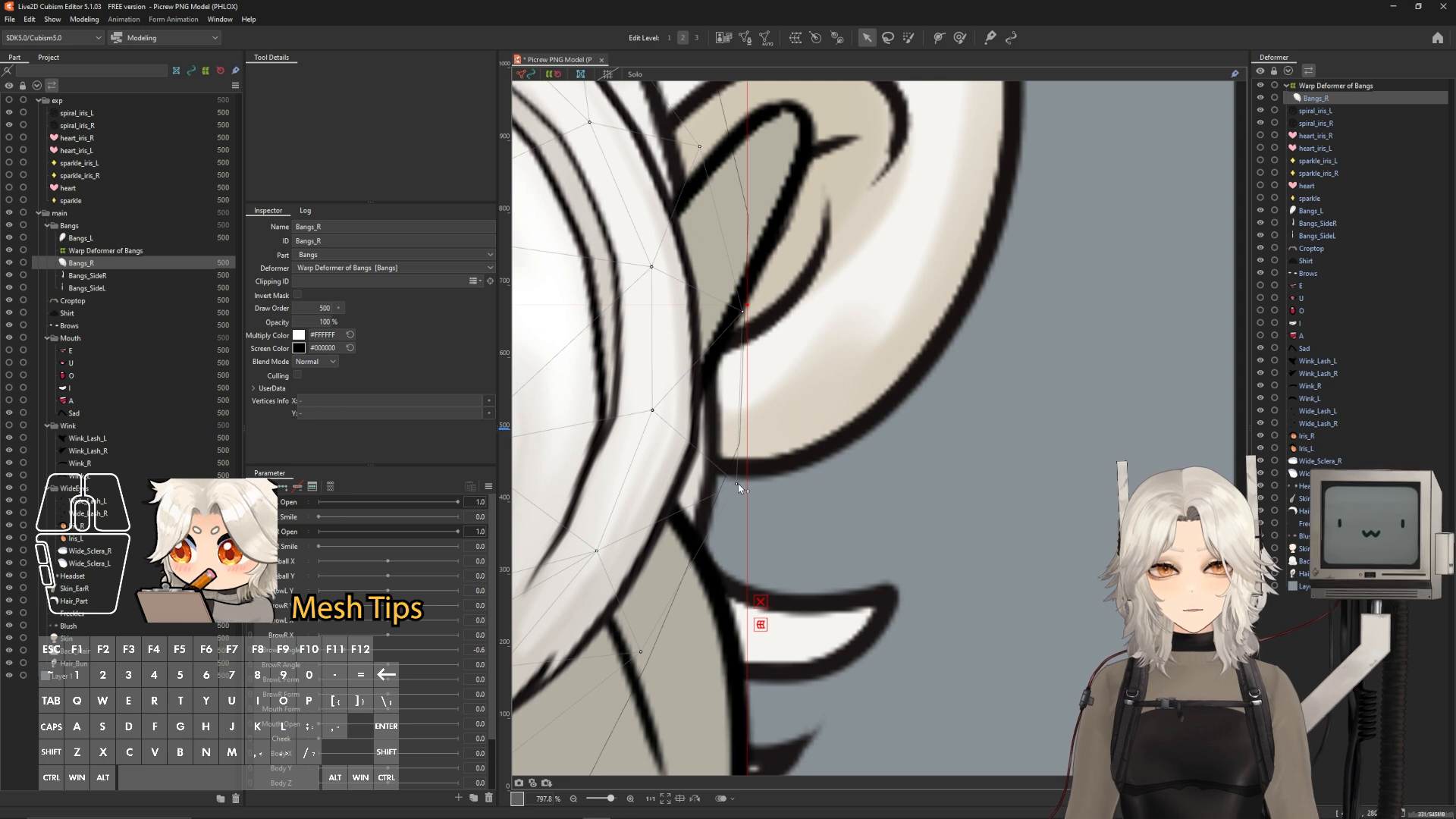
{"action": "left_click", "coordinate": [652, 411], "text": "shift"}
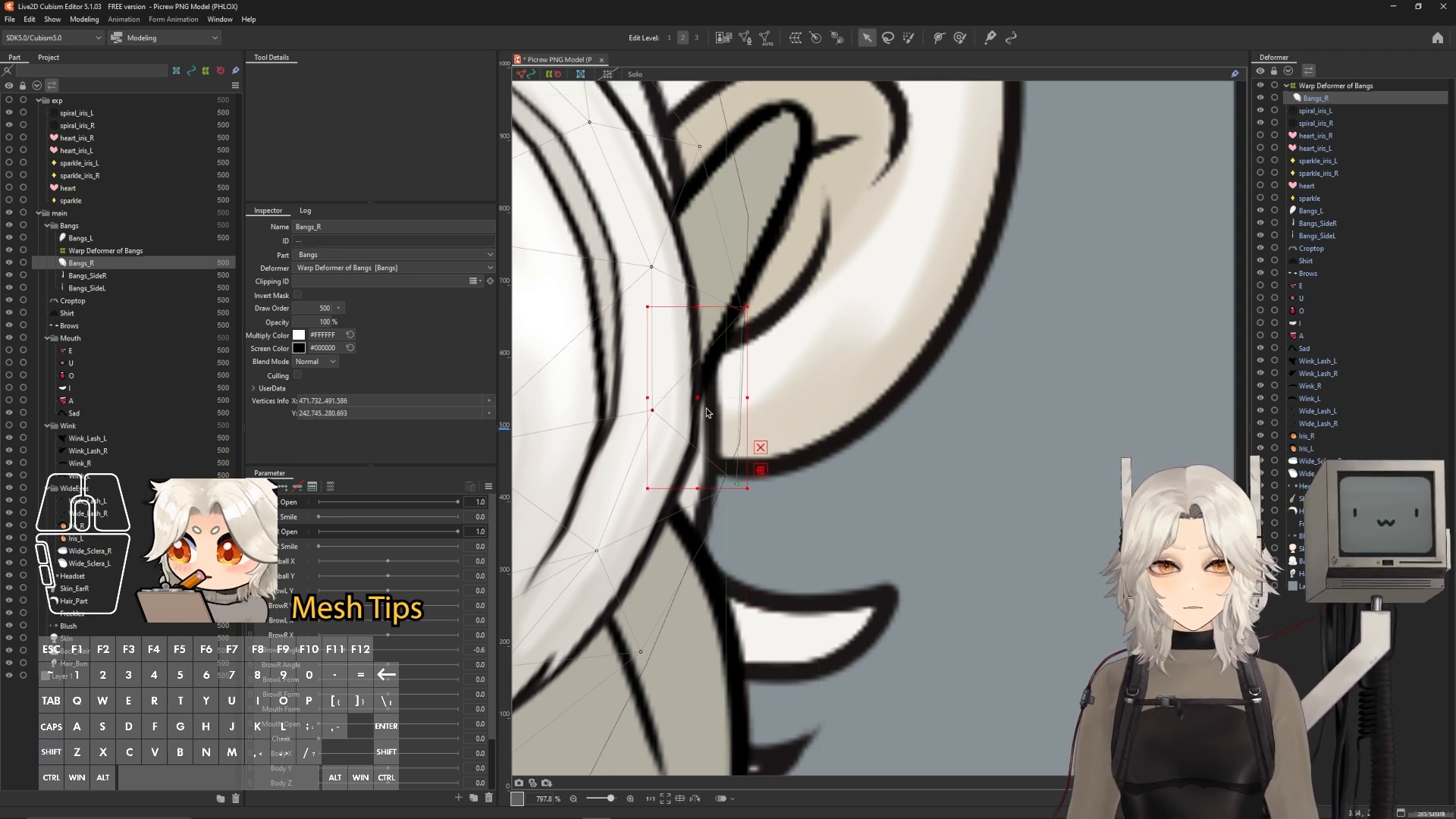
{"action": "left_click_drag", "start_coordinate": [706, 411], "coordinate": [1031, 385]}
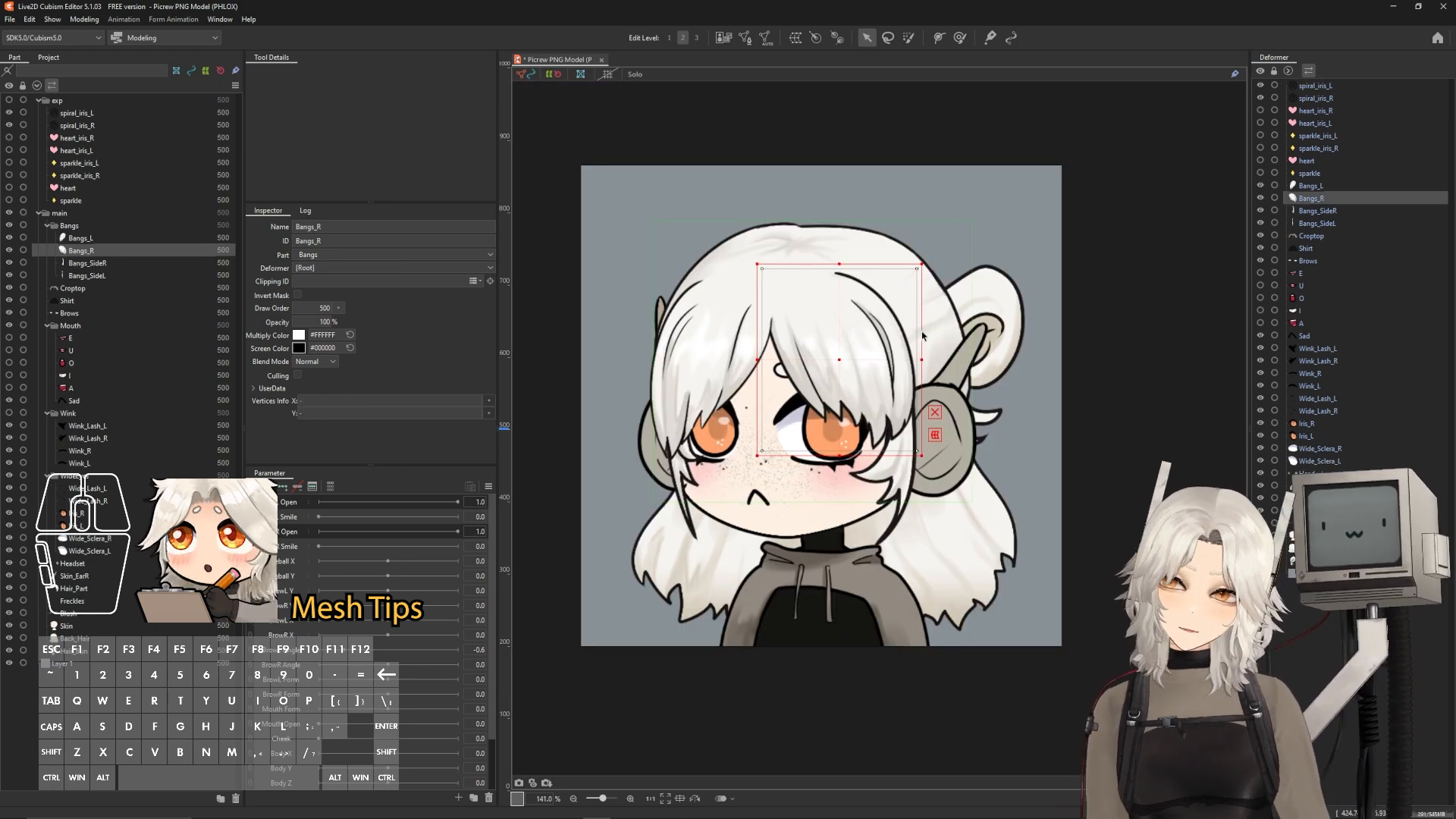
- Select all the model's ArtMeshes and generate their meshes with the Automatic Mesh generator
{"action": "left_click", "coordinate": [1020, 307]}
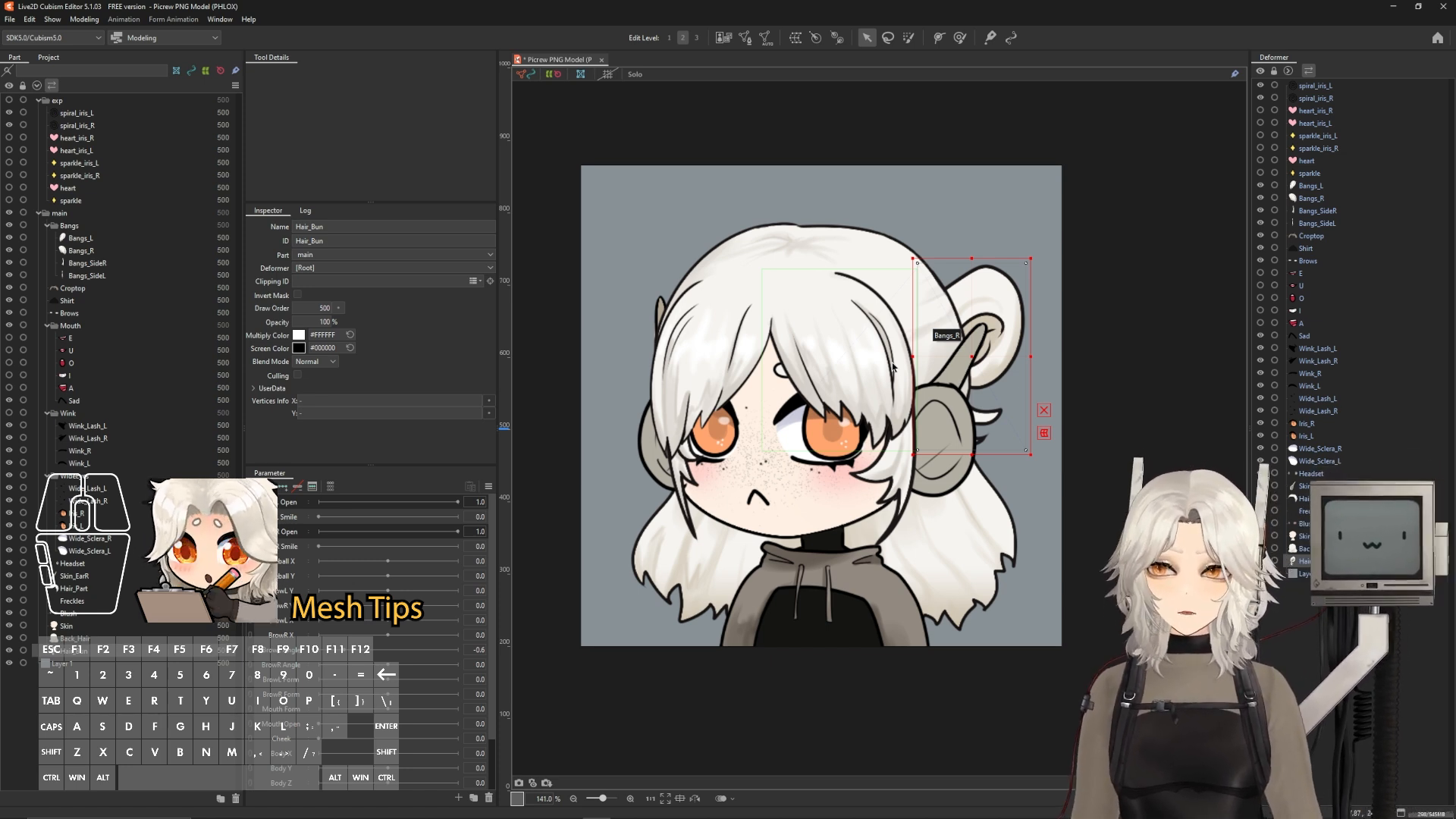
{"action": "key", "text": "ctrl+Escape"}
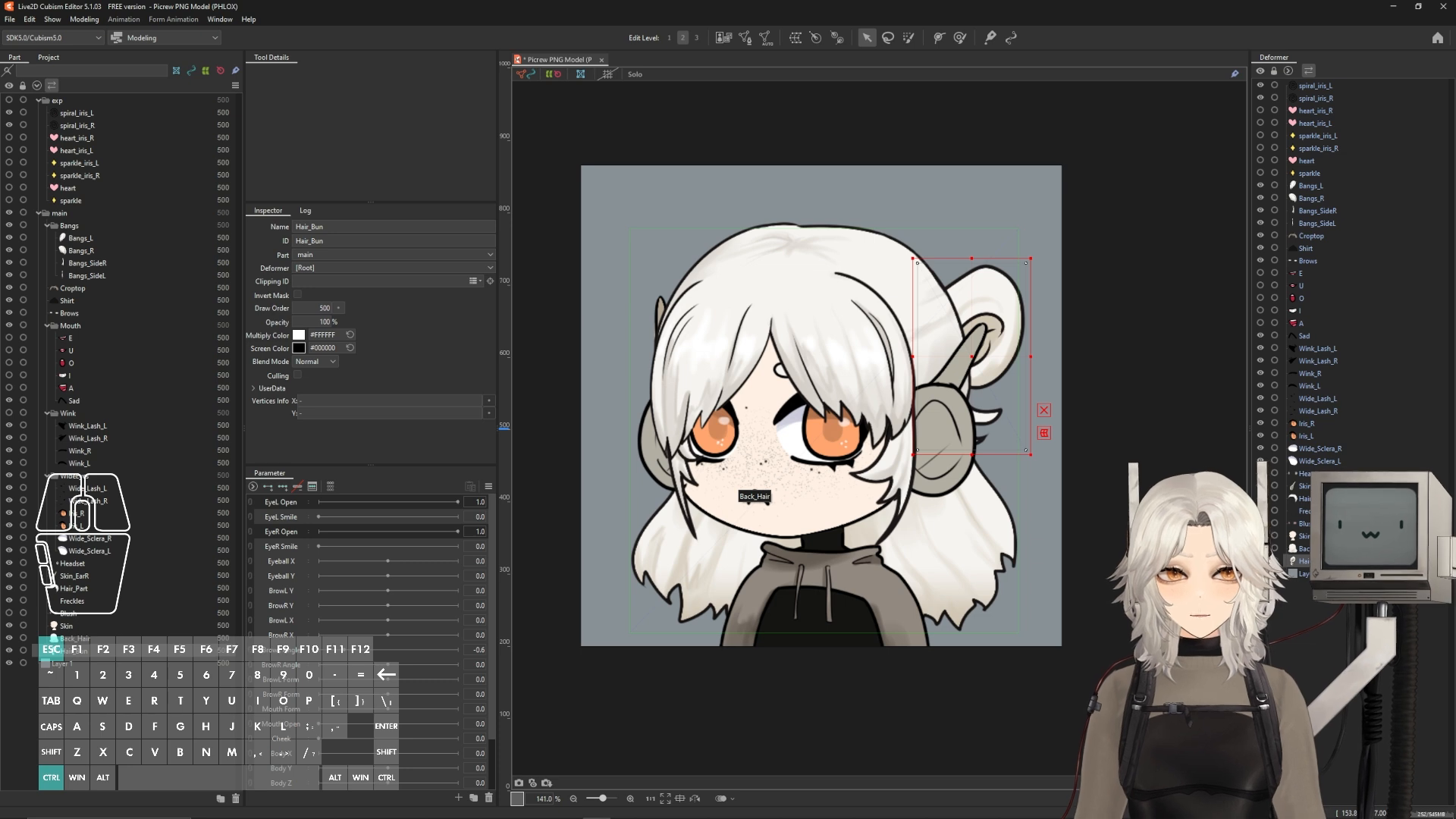
{"action": "left_click", "coordinate": [1309, 87], "text": "shift"}
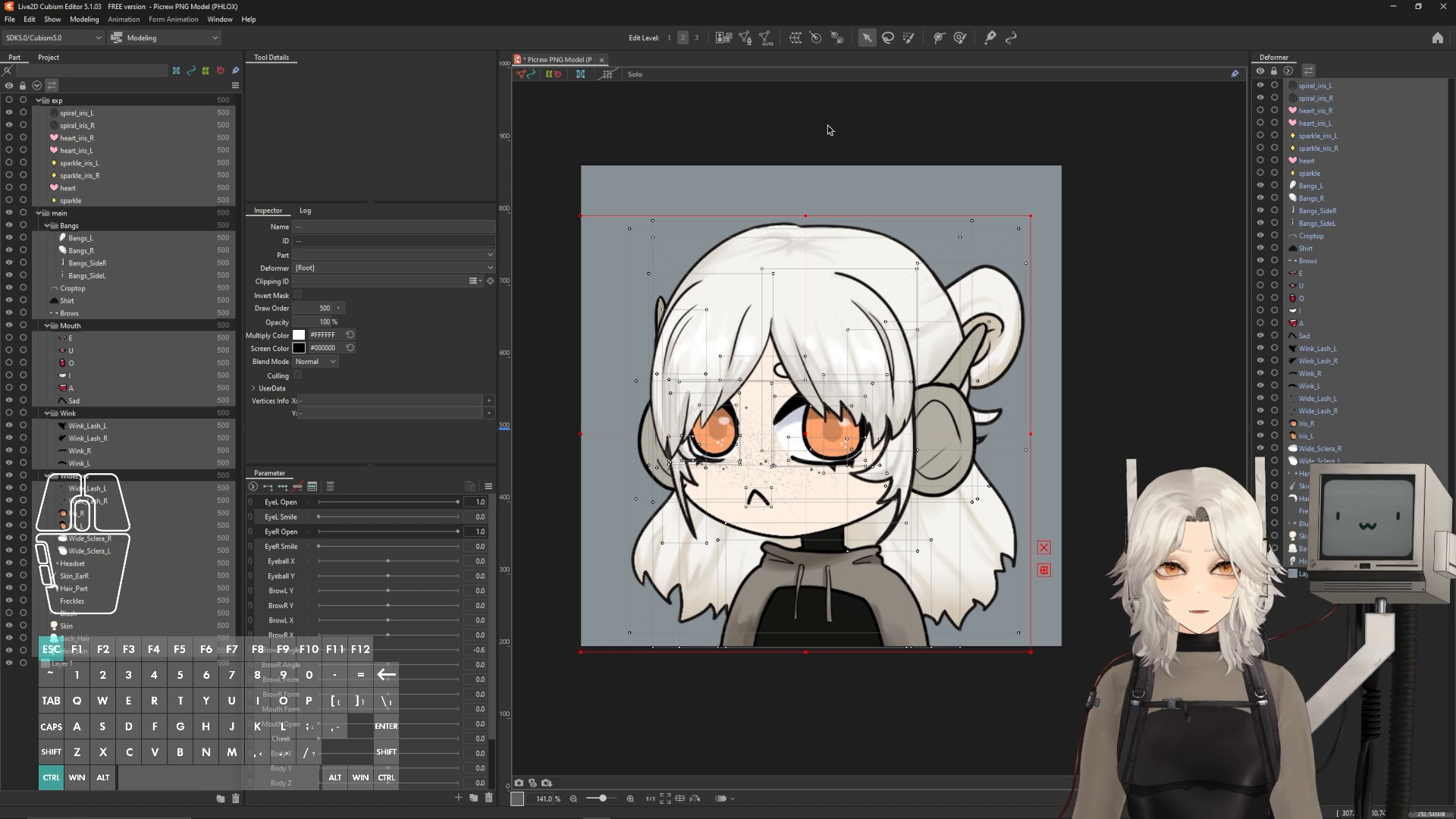
{"action": "left_click", "coordinate": [766, 39]}
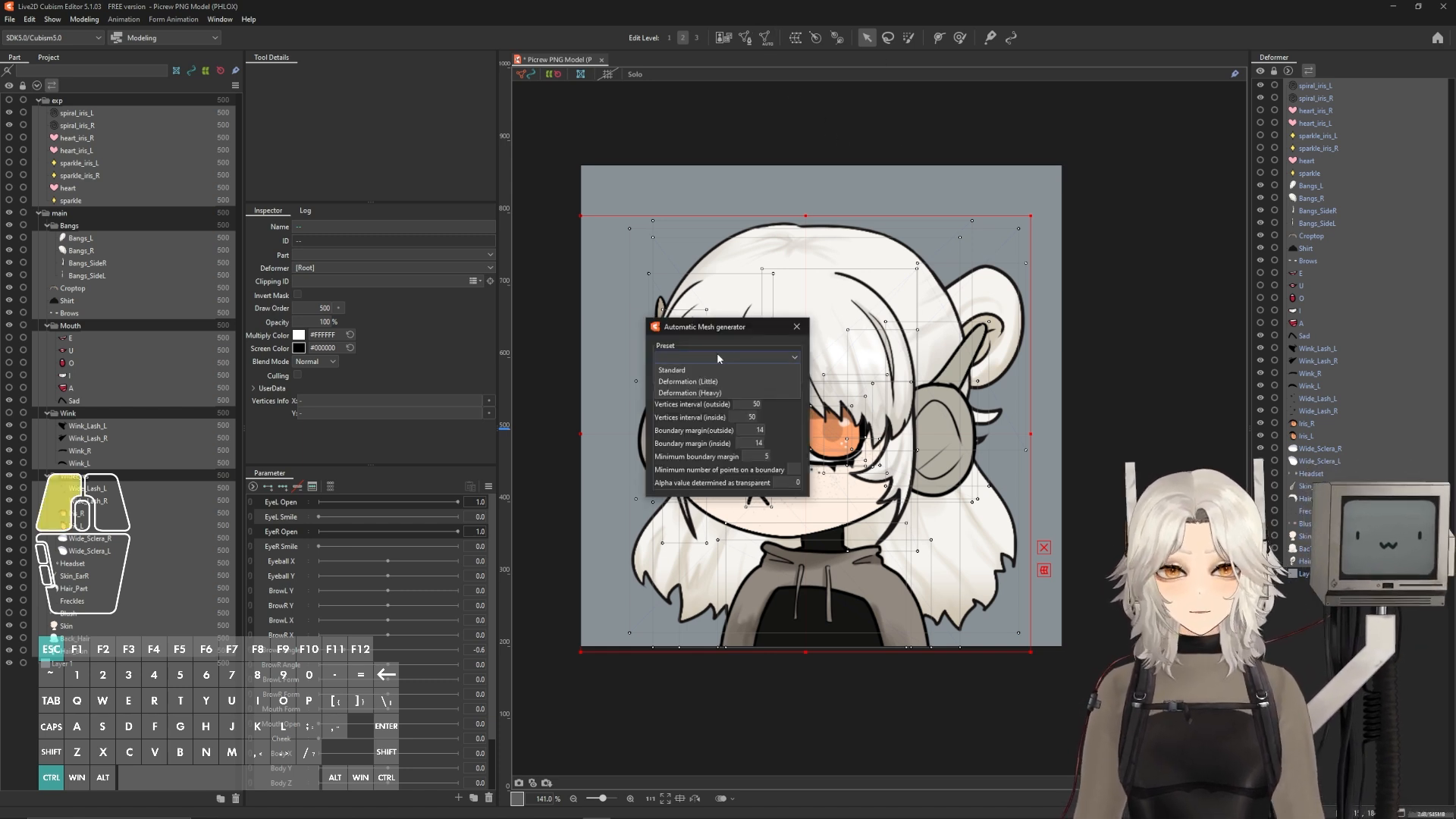
{"action": "left_click", "coordinate": [796, 328]}
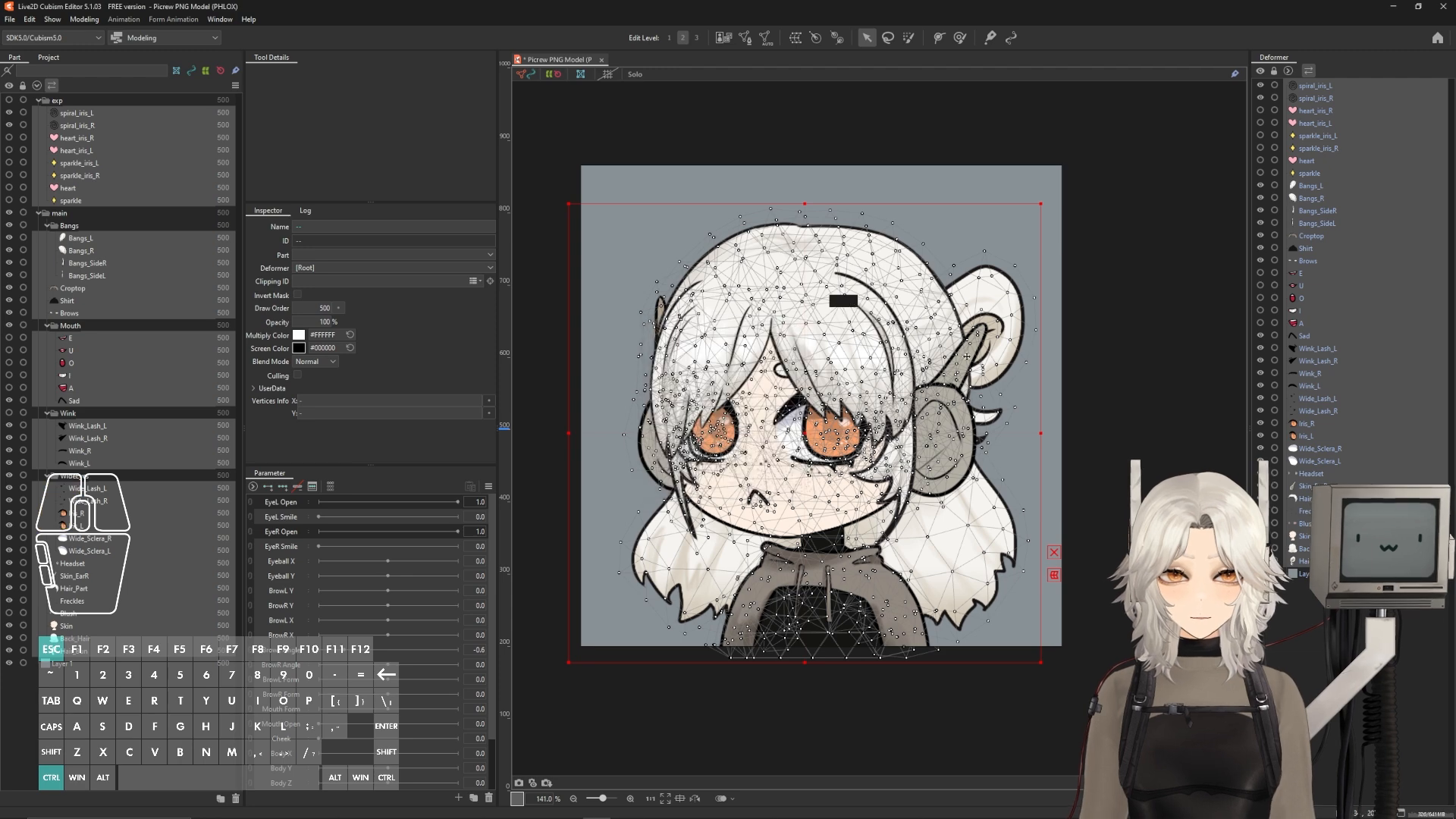
- Examine the generated meshes on the bangs, eyes and face, up close and over the whole model
{"action": "left_click_drag", "start_coordinate": [950, 359], "coordinate": [986, 351]}
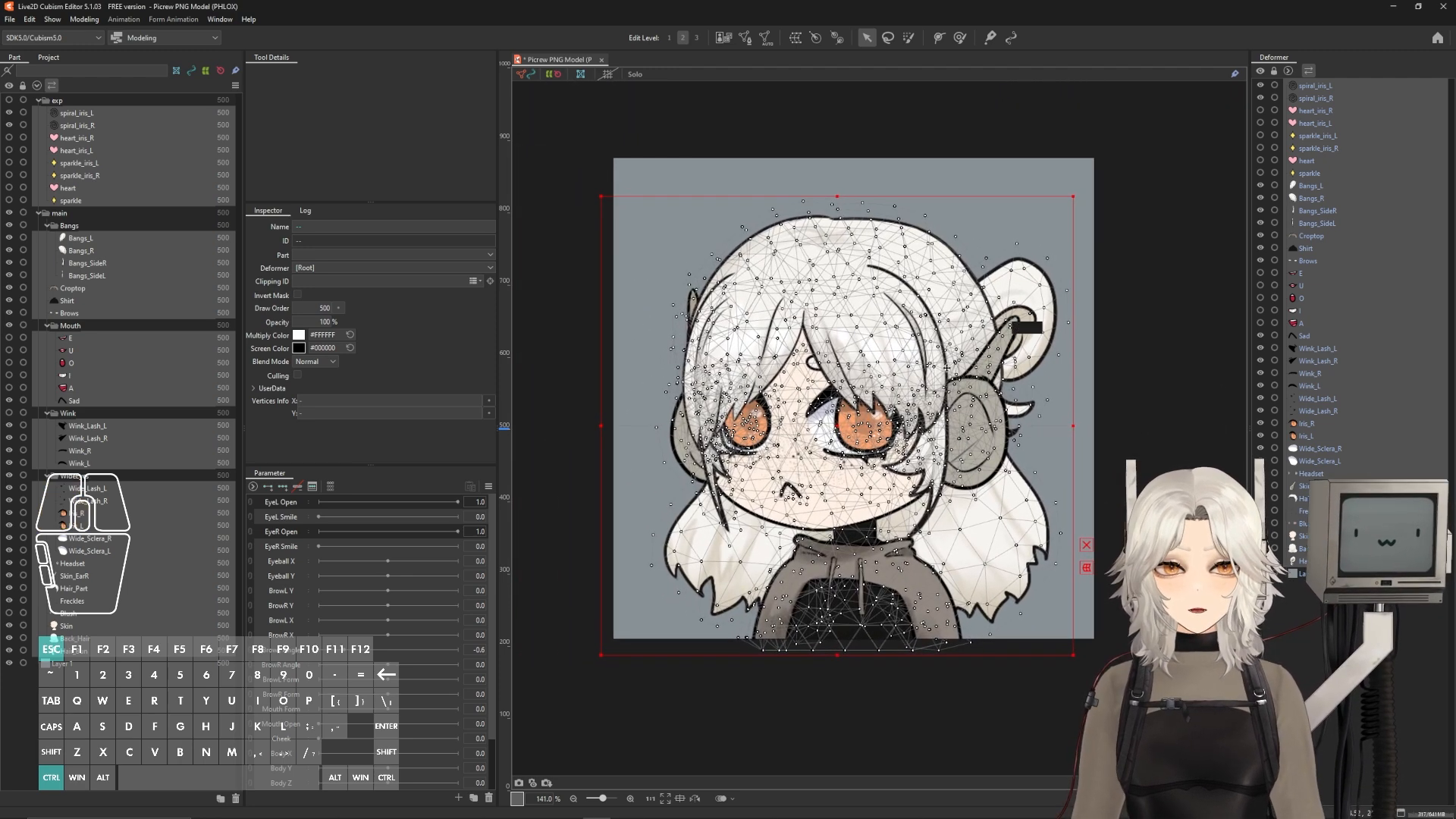
{"action": "scroll", "coordinate": [865, 385], "scroll_direction": "up", "scroll_amount": 6}
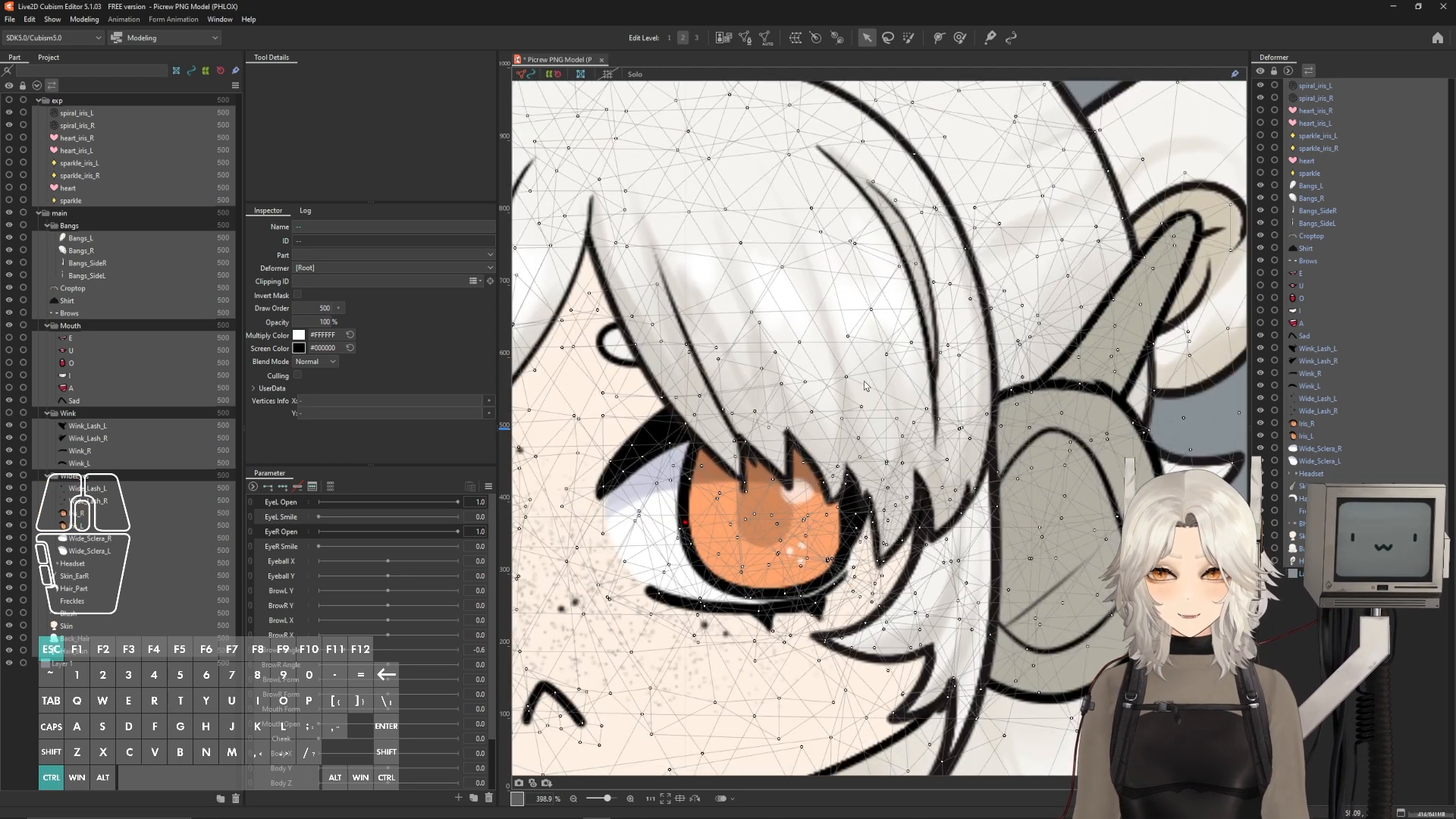
{"action": "scroll", "coordinate": [856, 381], "scroll_direction": "down", "scroll_amount": 4}
{"action": "left_click_drag", "start_coordinate": [808, 373], "coordinate": [873, 356]}
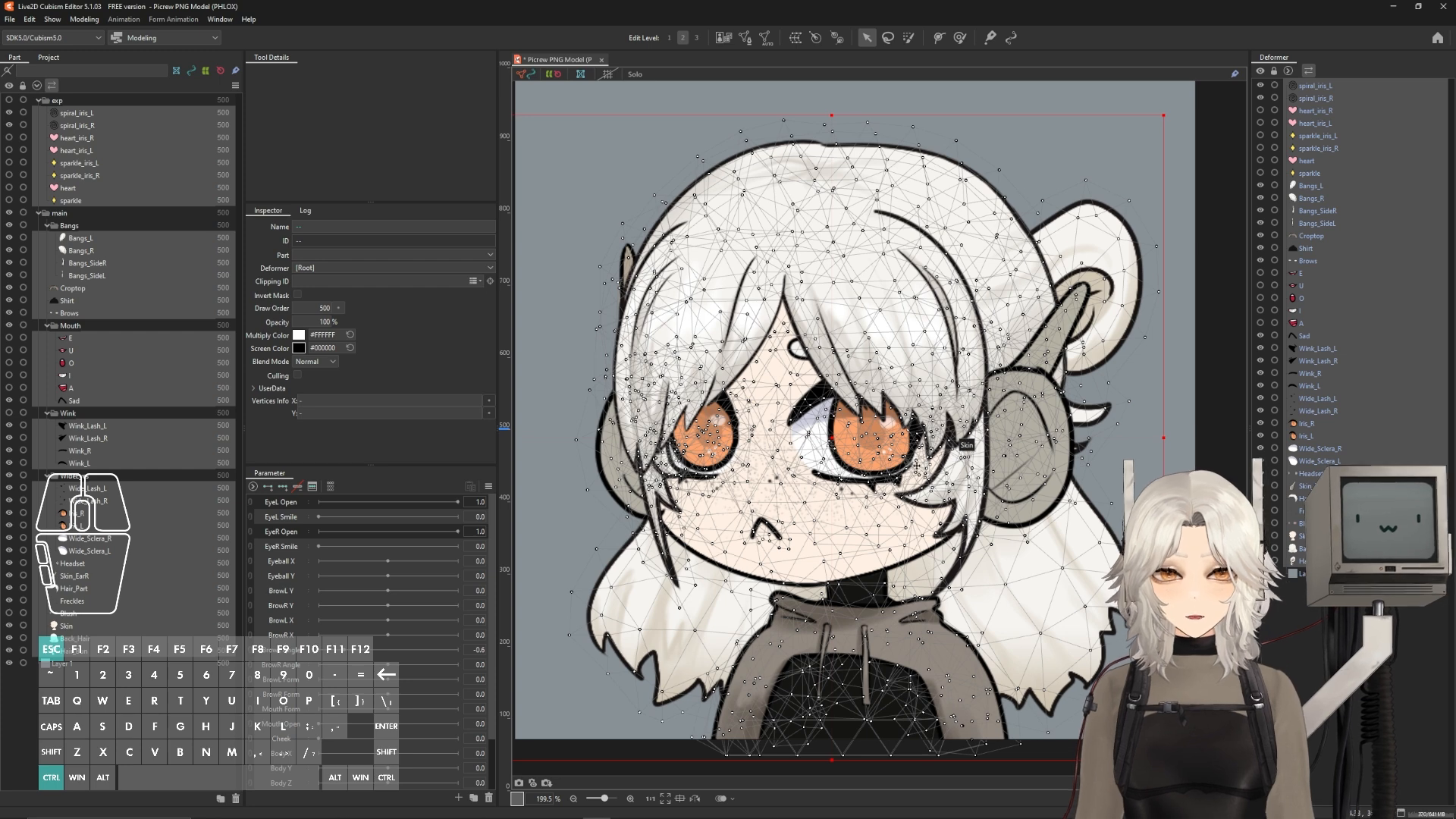
{"action": "scroll", "coordinate": [887, 380], "scroll_direction": "down", "scroll_amount": 4}
{"action": "scroll", "coordinate": [886, 379], "scroll_direction": "up", "scroll_amount": 2}
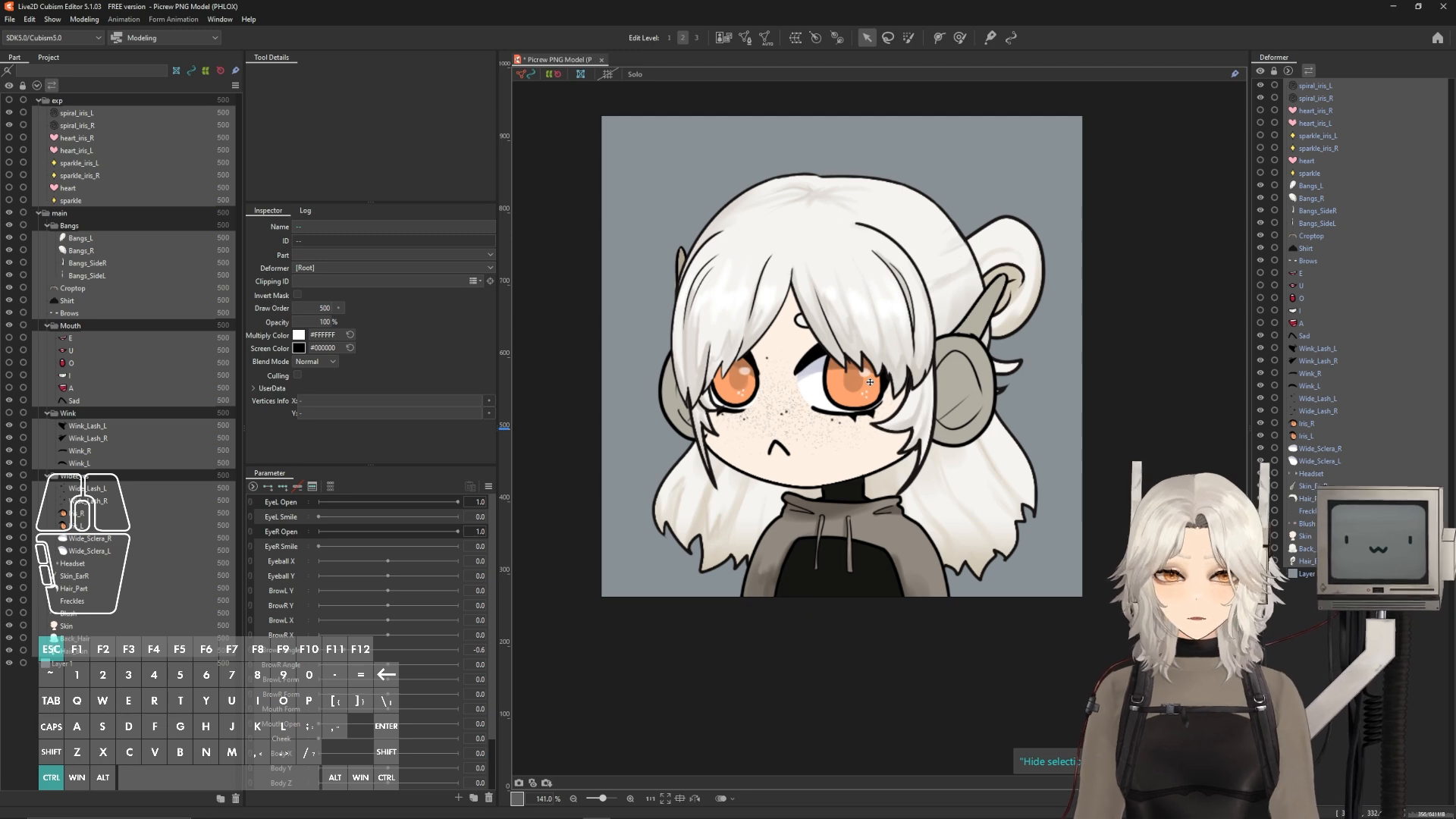
{"action": "key", "text": "ctrl+a"}
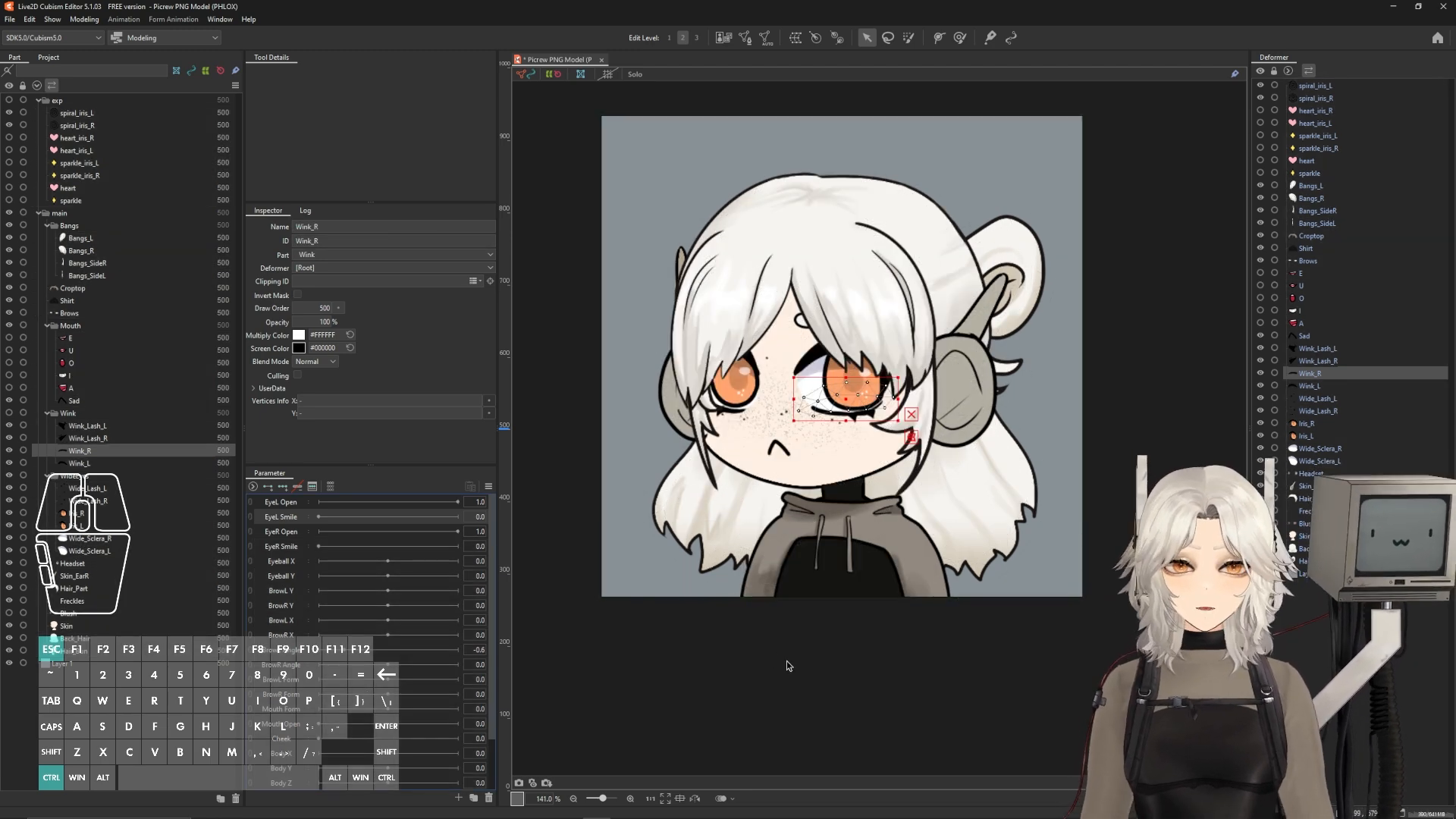
- Delete all default parameters except EyeL Open and EyeR Open
{"action": "scroll", "coordinate": [298, 754], "scroll_direction": "down", "scroll_amount": 2}
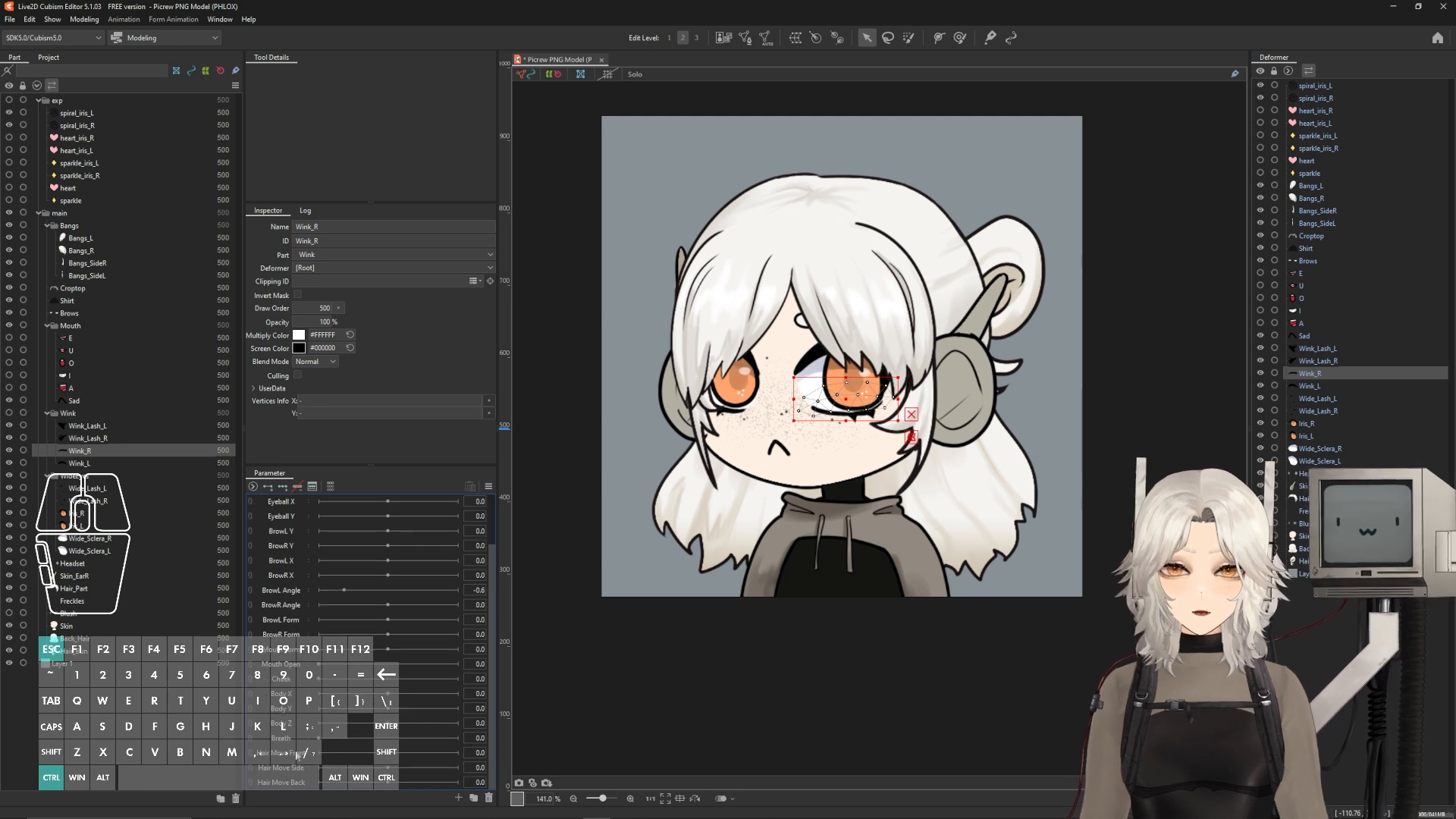
{"action": "scroll", "coordinate": [307, 690], "scroll_direction": "up", "scroll_amount": 2}
{"action": "left_click", "coordinate": [279, 502]}
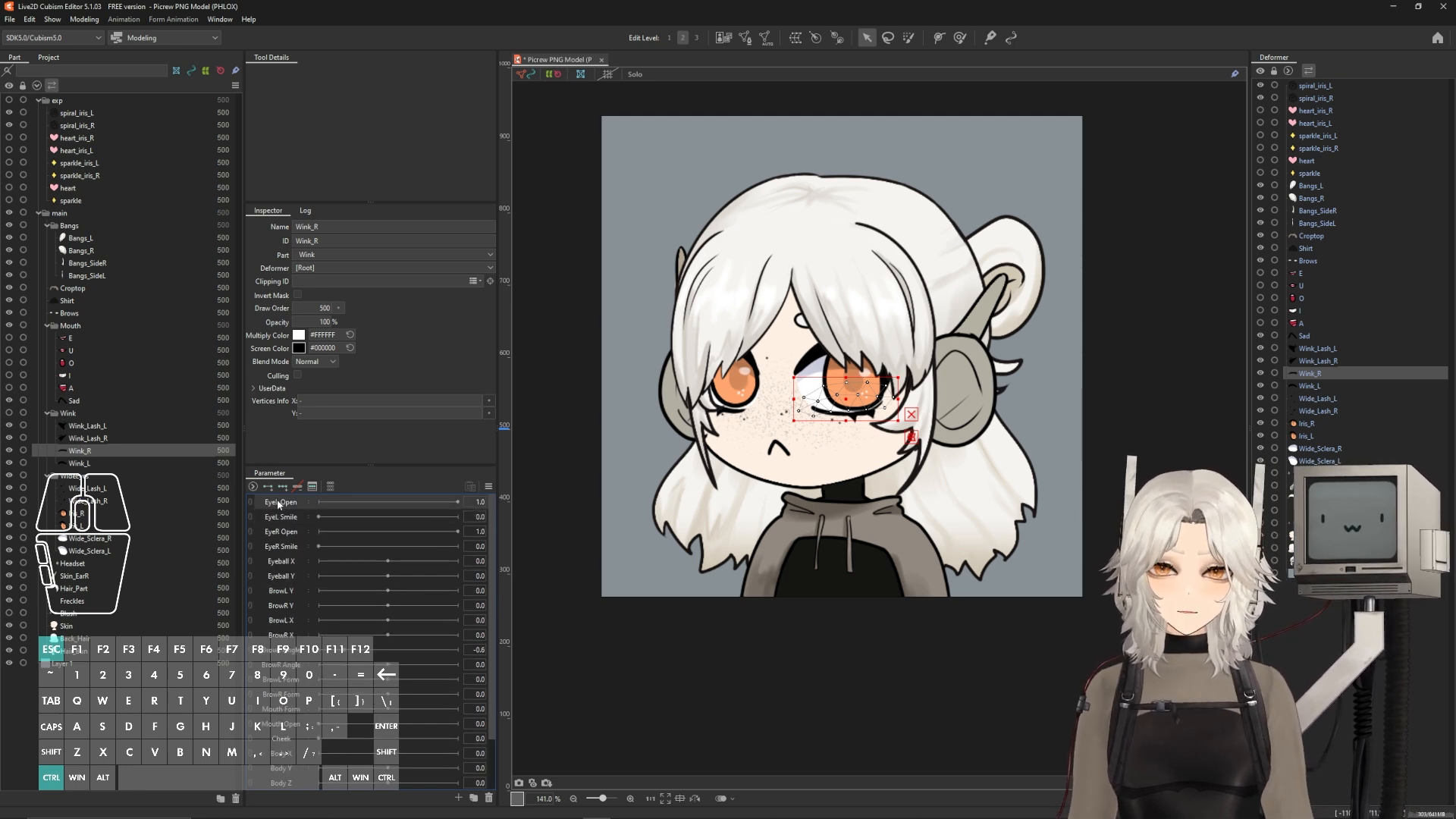
{"action": "left_click", "coordinate": [292, 534]}
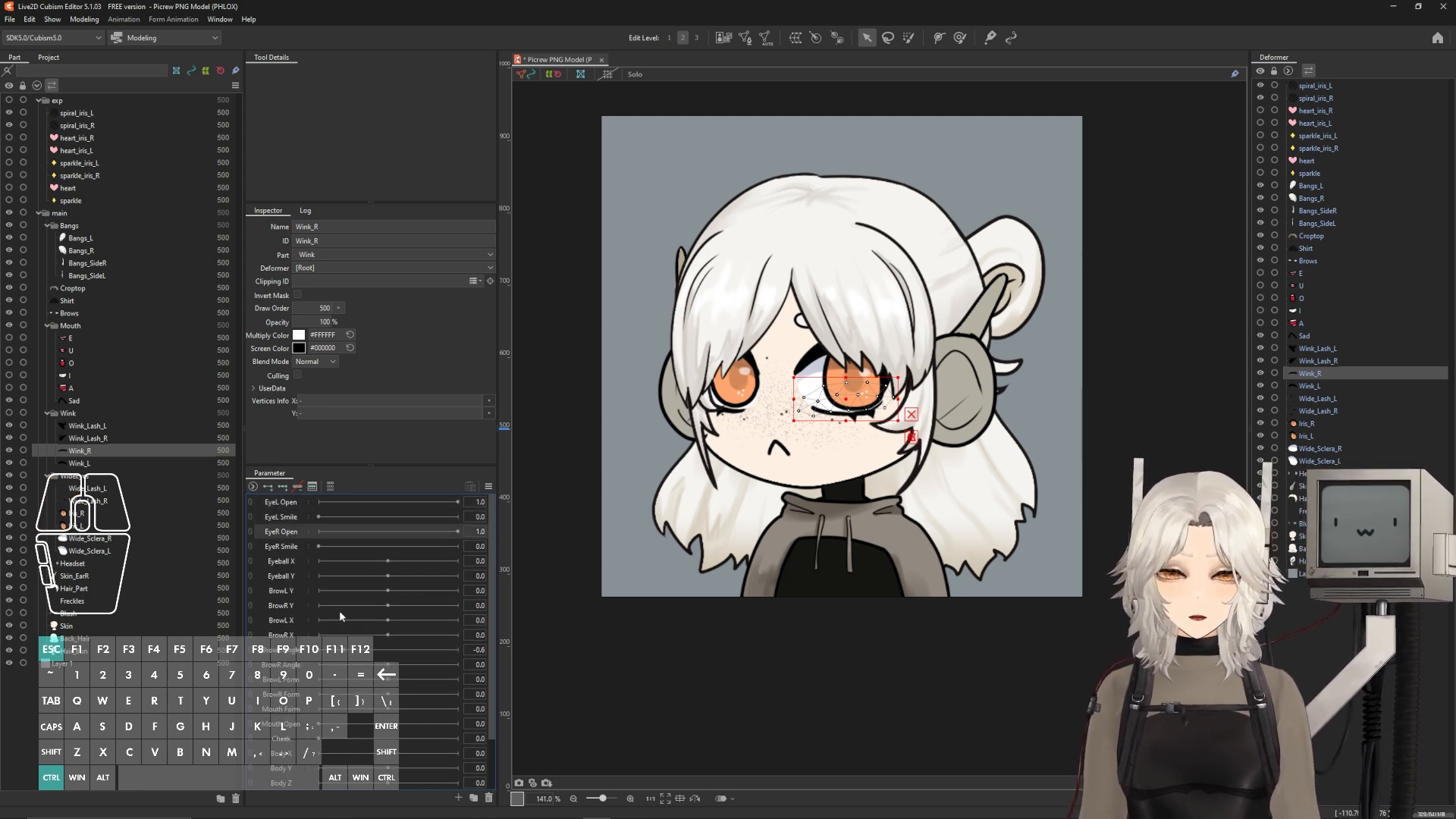
{"action": "scroll", "coordinate": [340, 616], "scroll_direction": "down", "scroll_amount": 2}
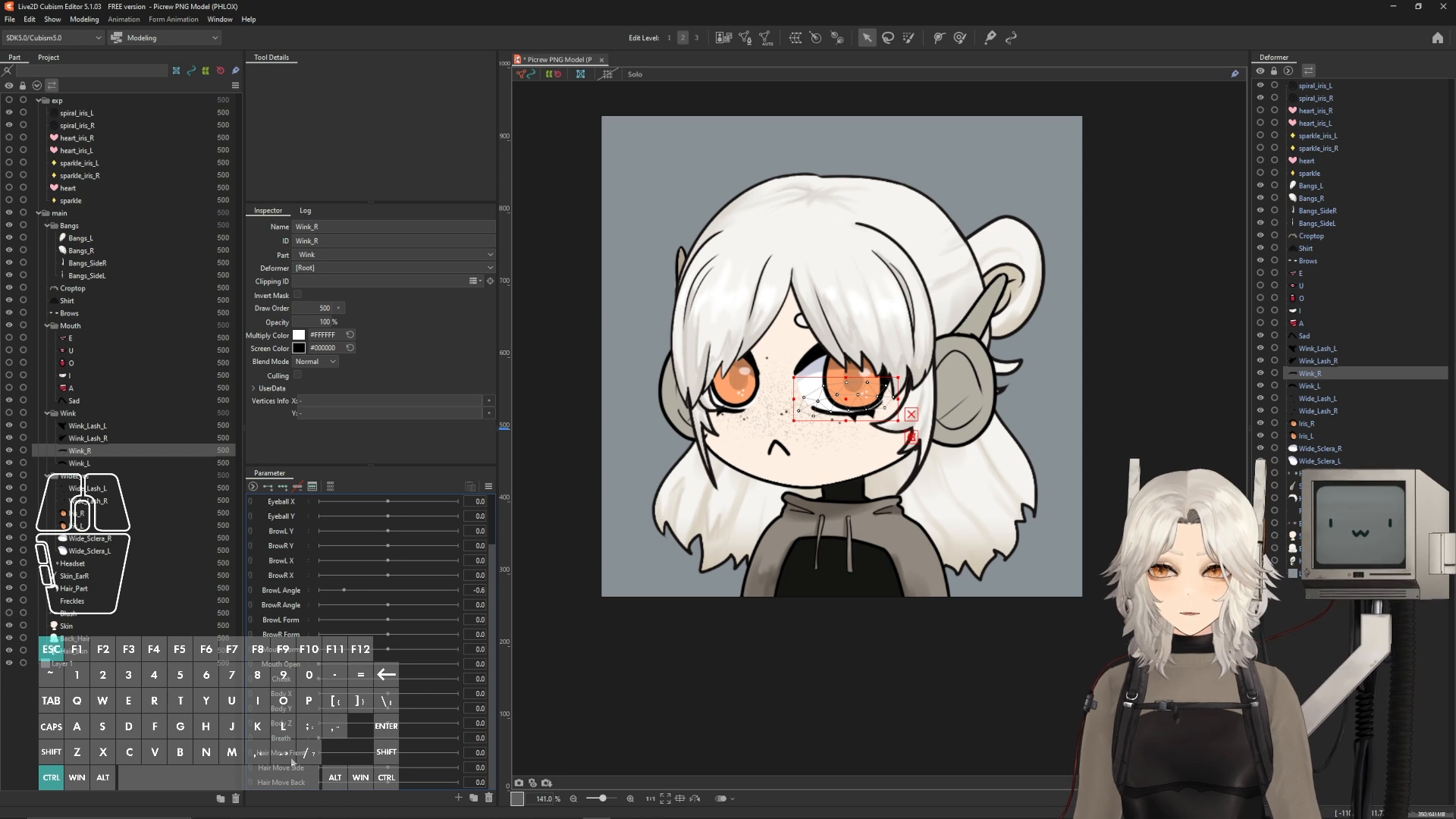
{"action": "left_click", "coordinate": [298, 784]}
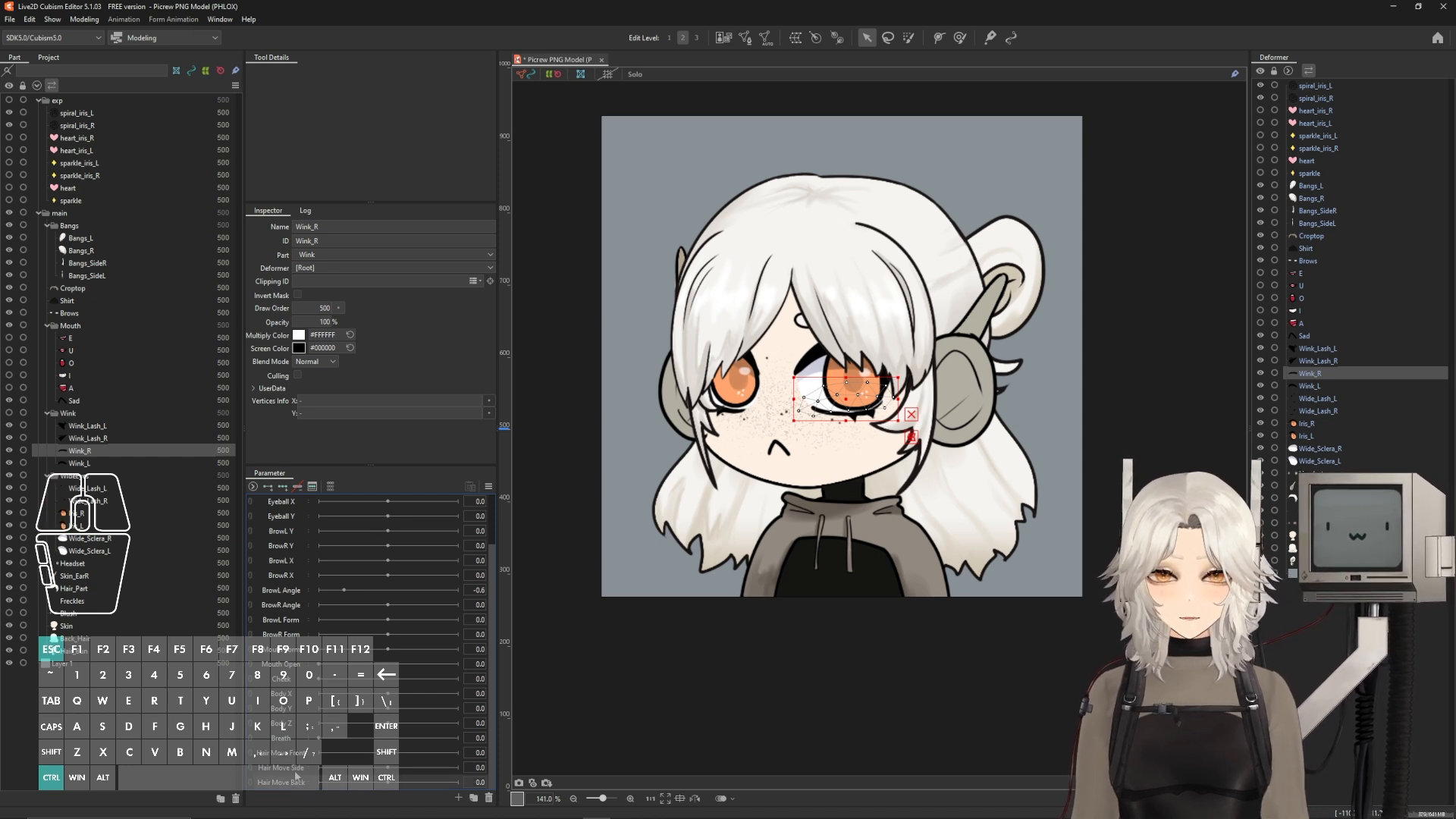
{"action": "scroll", "coordinate": [296, 776], "scroll_direction": "up", "scroll_amount": 2}
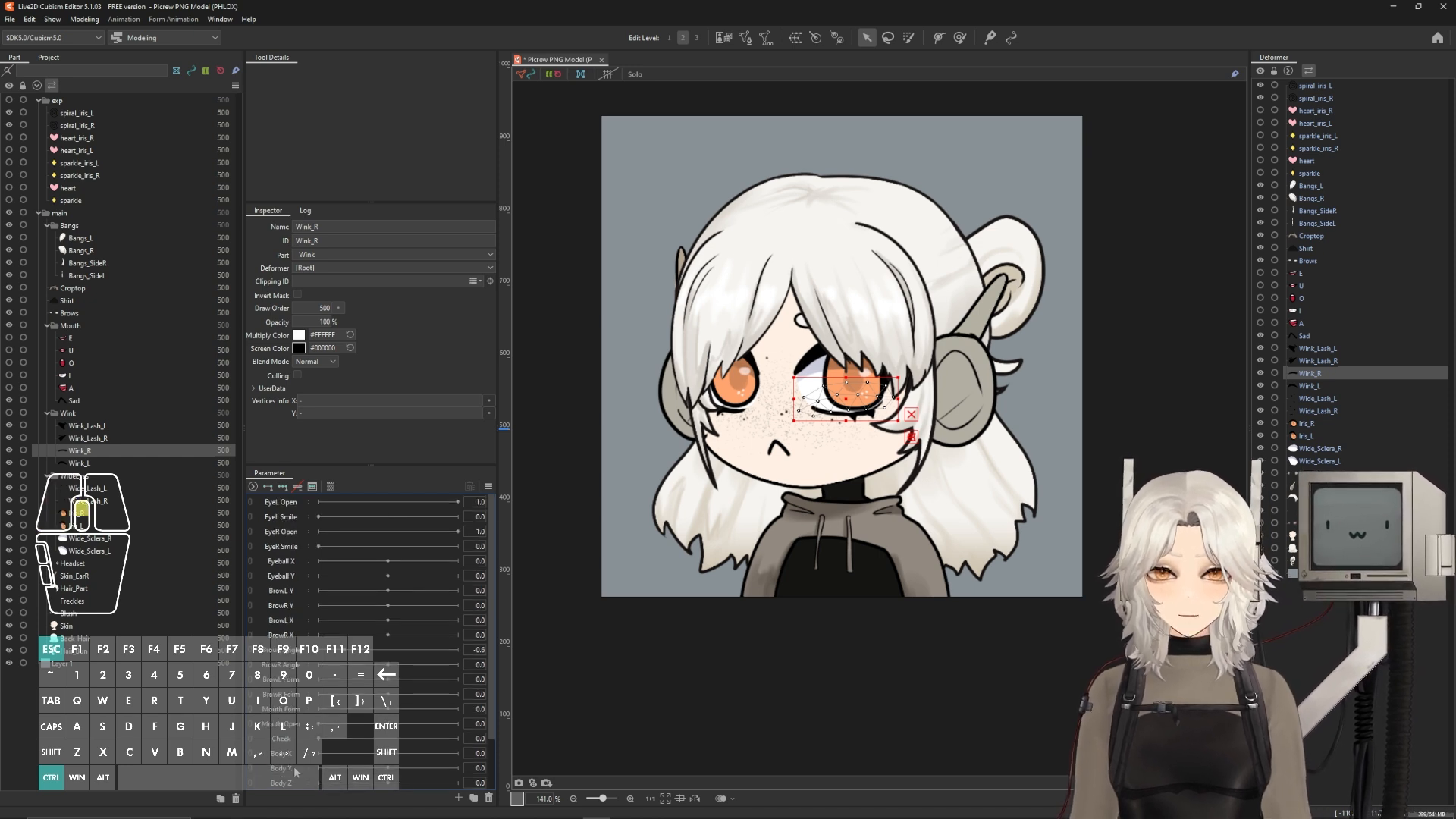
{"action": "left_click", "coordinate": [283, 564], "text": "shift"}
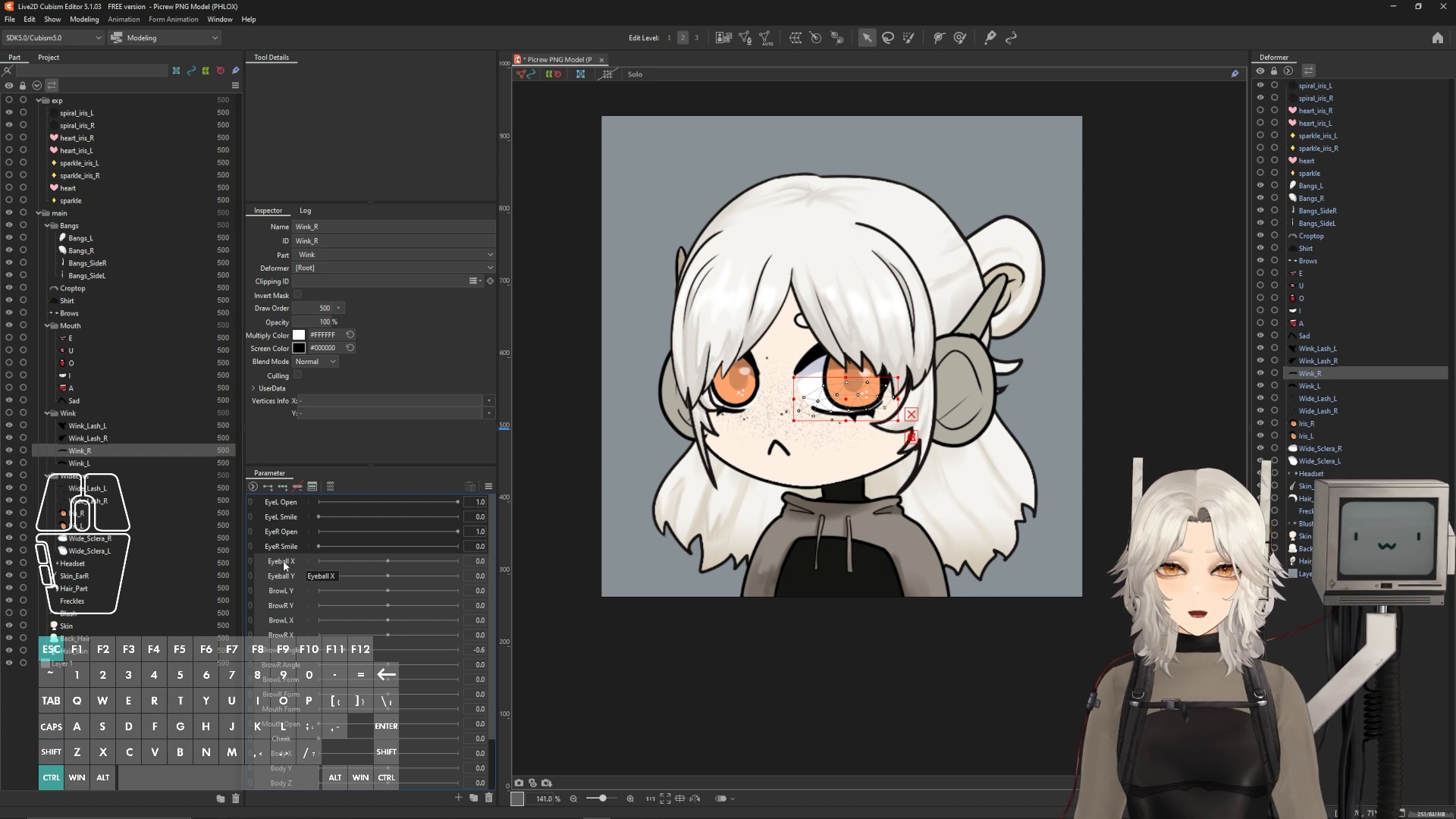
{"action": "right_click", "coordinate": [294, 520]}
{"action": "left_click", "coordinate": [326, 578]}
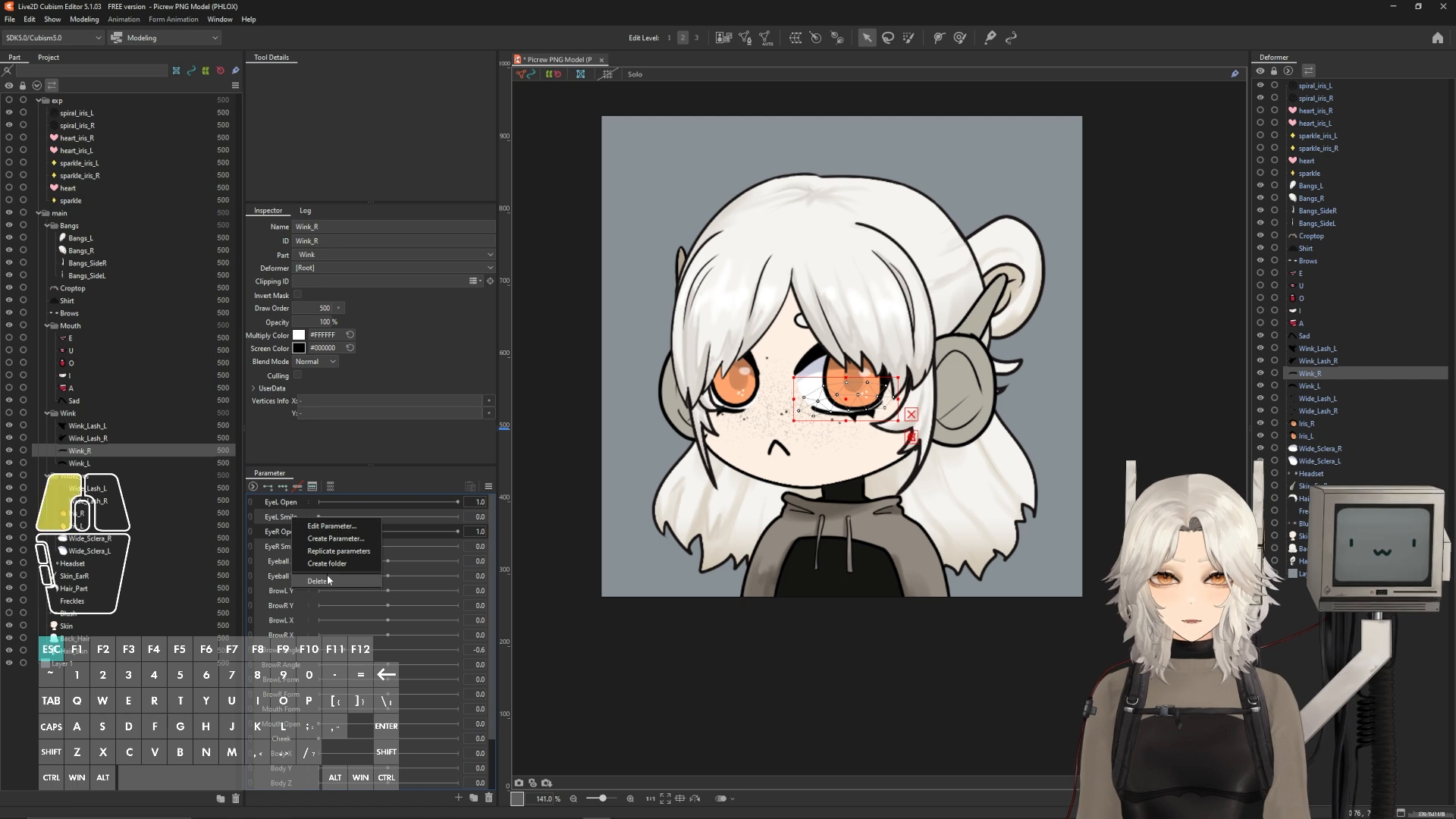
{"action": "left_click", "coordinate": [763, 430]}
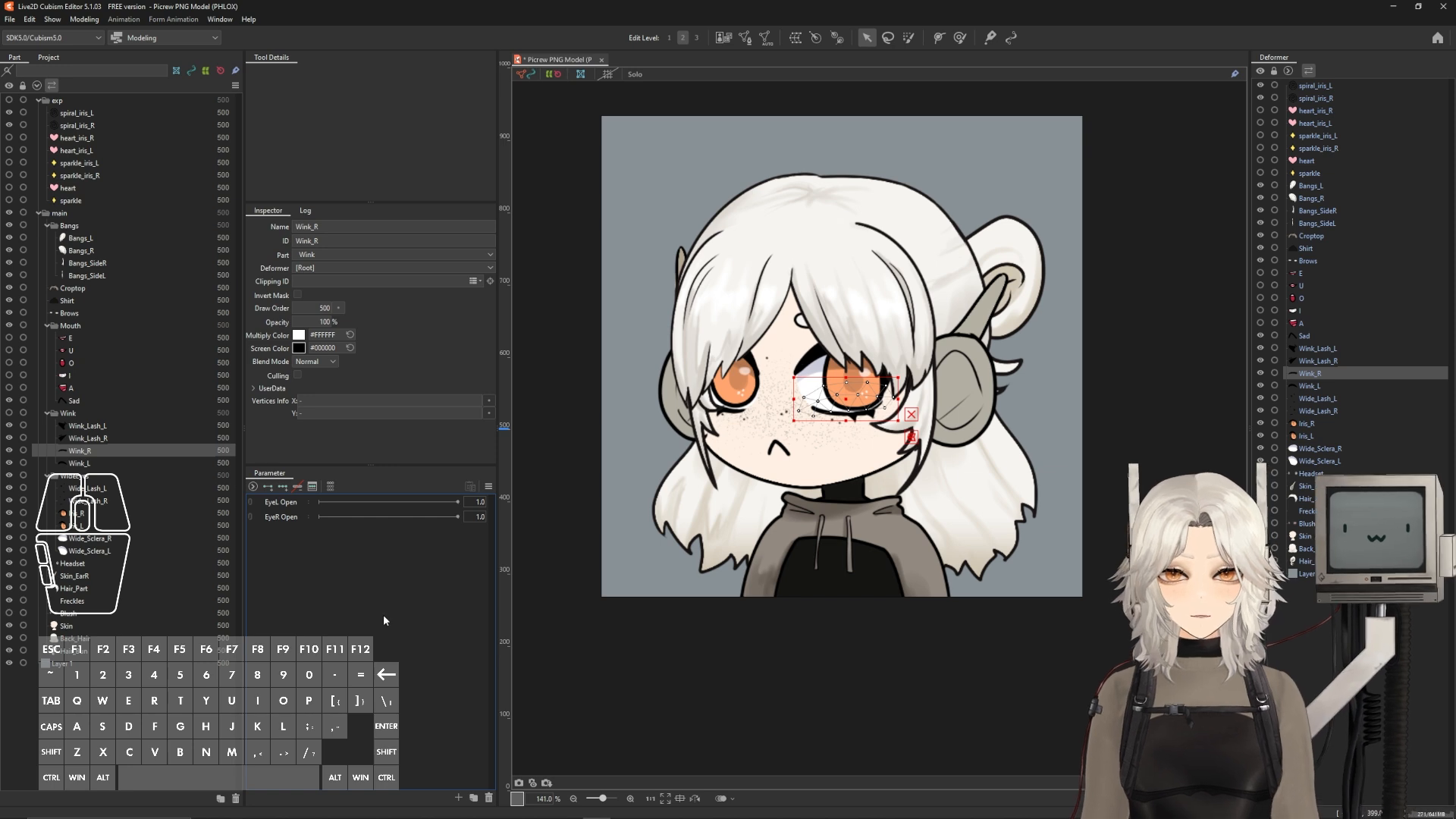
- Create a parameter named Voice Volume with ID ParamVoiceVolume, minimum 0, default 0.0 and maximum 1.0
{"action": "left_click", "coordinate": [459, 798]}
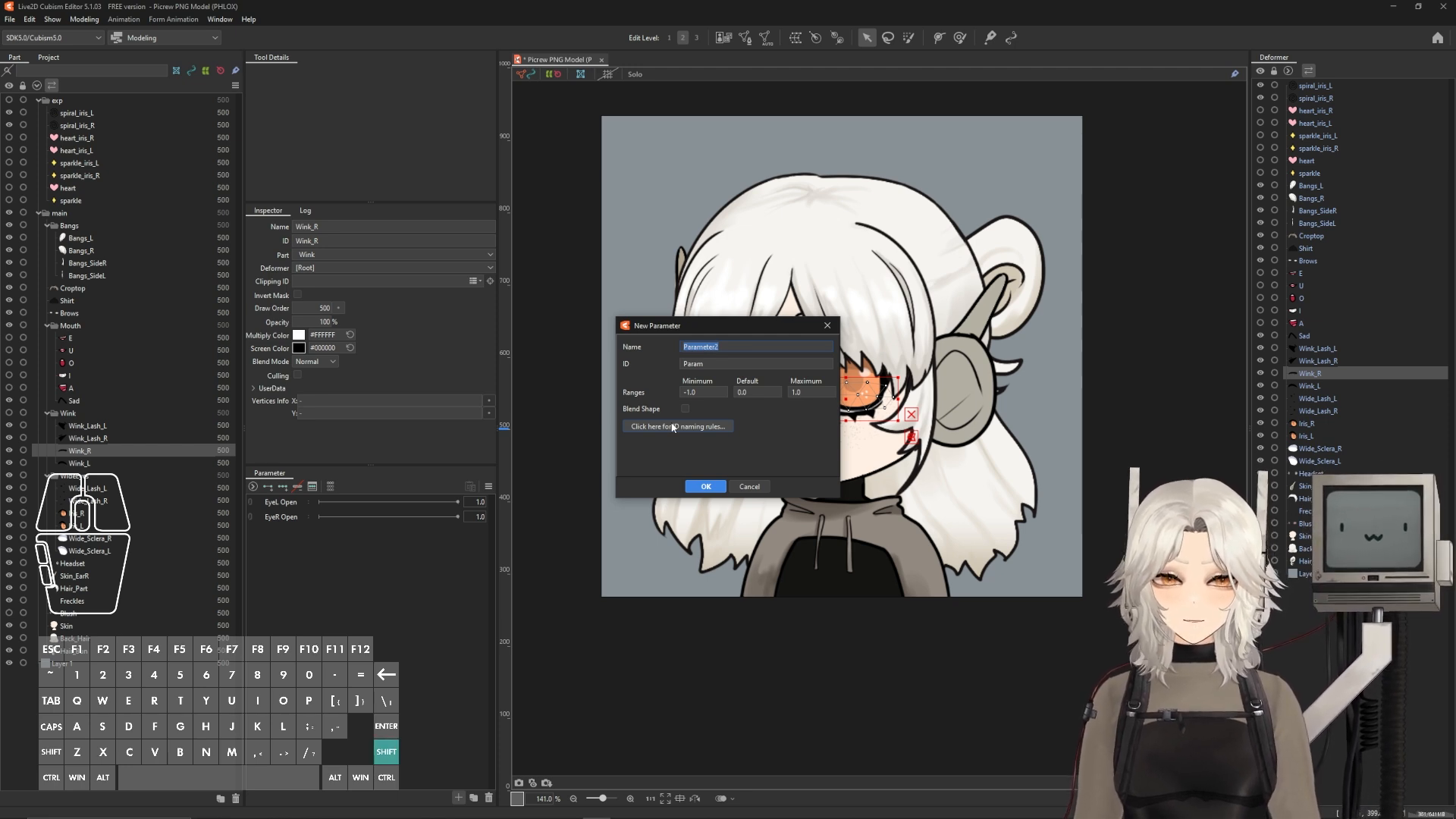
{"action": "type", "text": "Voice Volume"}
{"action": "key", "text": "Tab"}
{"action": "type", "text": "ParamVoiceVolume"}
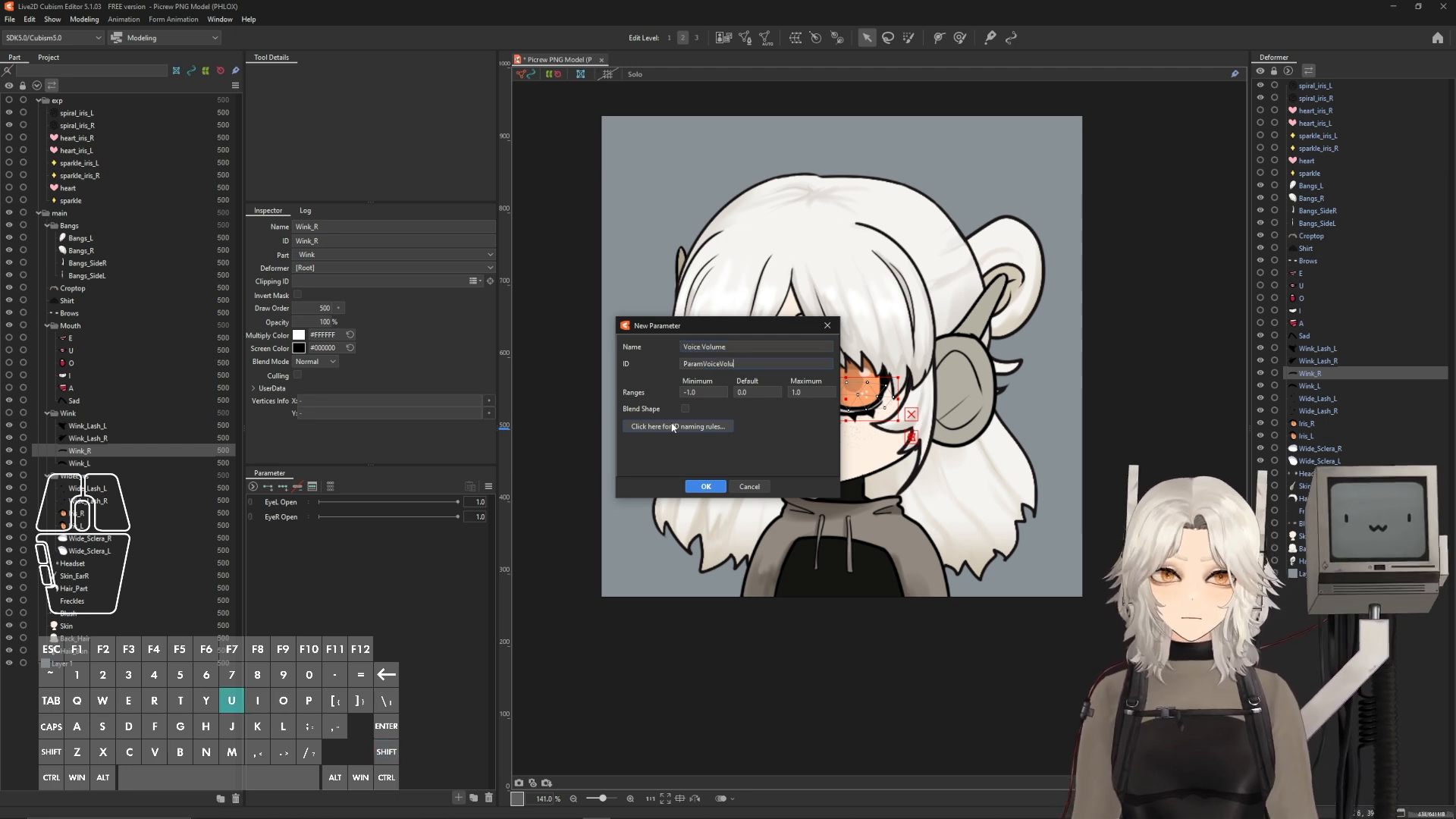
{"action": "key", "text": "Tab"}
{"action": "type", "text": "0"}
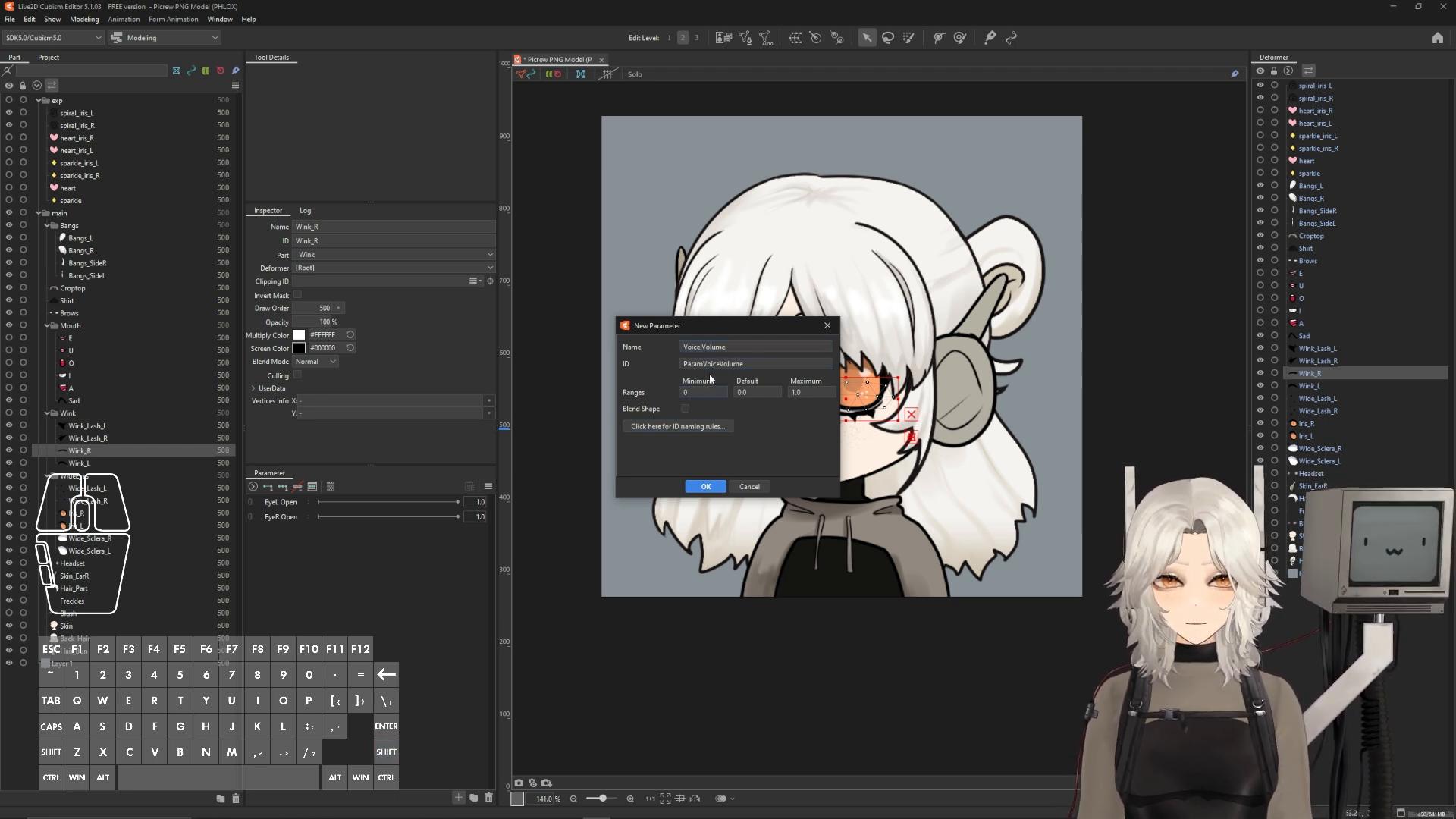
{"action": "left_click", "coordinate": [681, 391]}
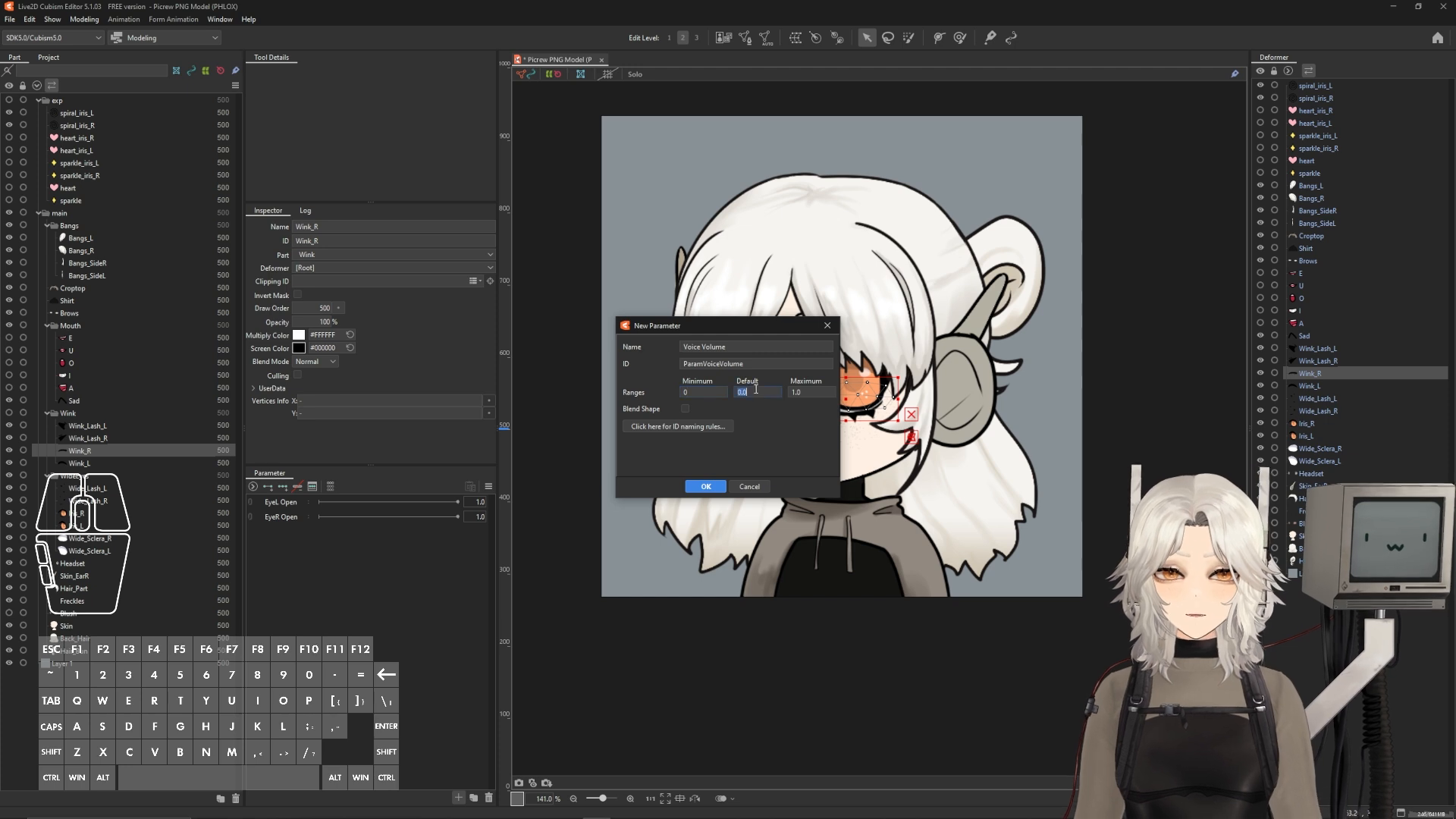
{"action": "left_click", "coordinate": [705, 487]}
- Replicate the Voice Volume parameter and rename the copy Voice Frequency
{"action": "right_click", "coordinate": [271, 534]}
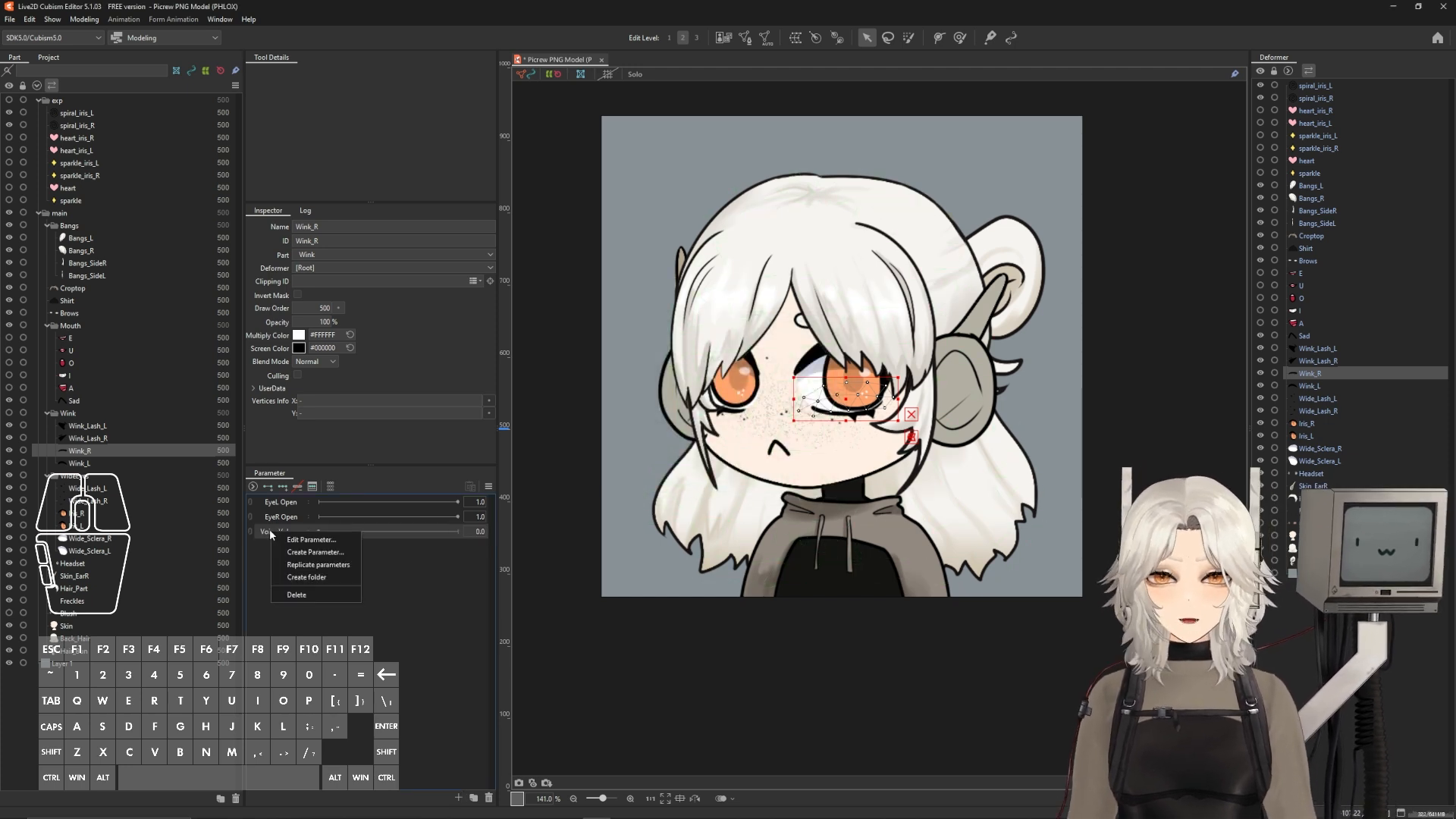
{"action": "left_click", "coordinate": [317, 565]}
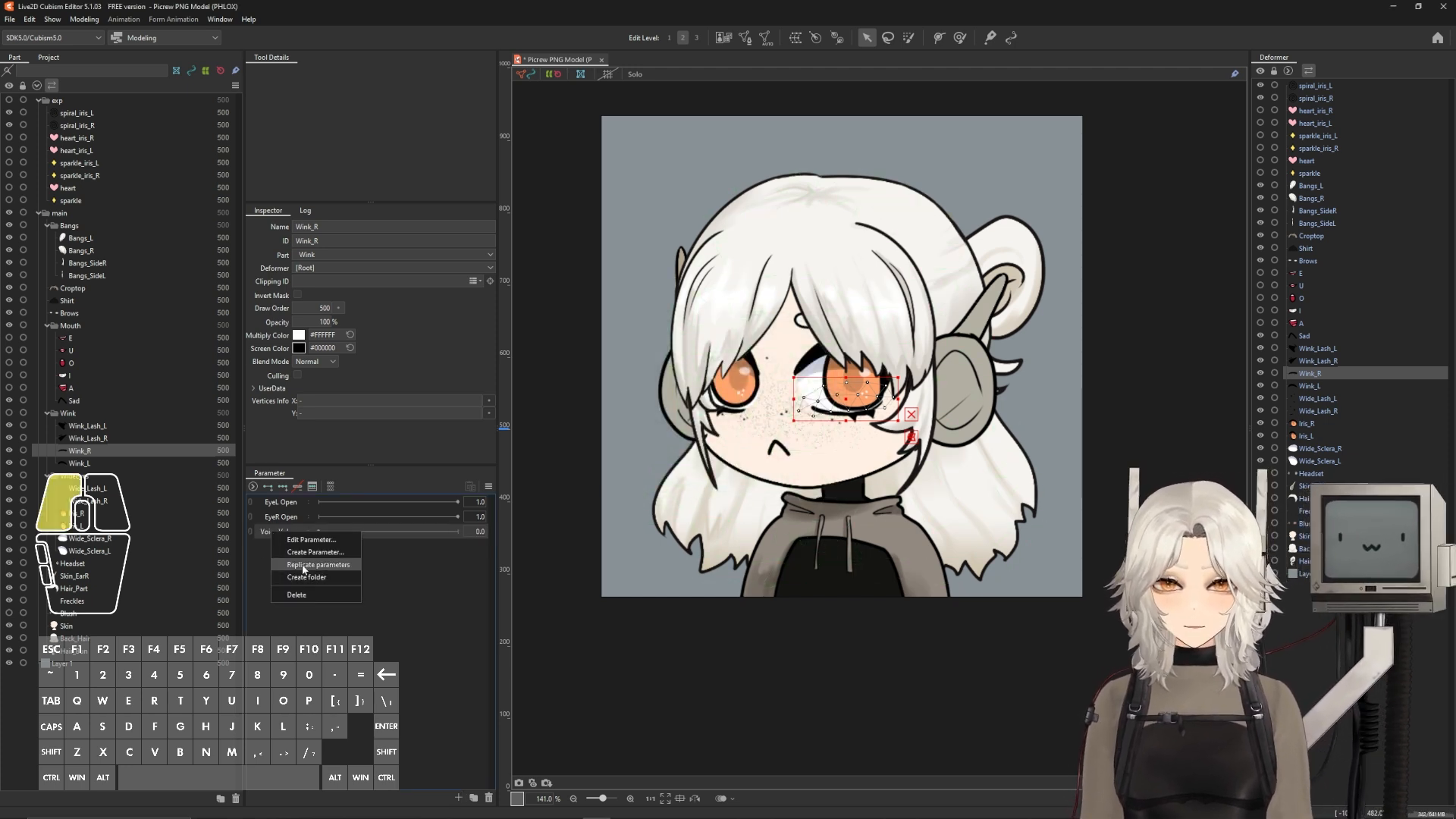
{"action": "right_click", "coordinate": [285, 545]}
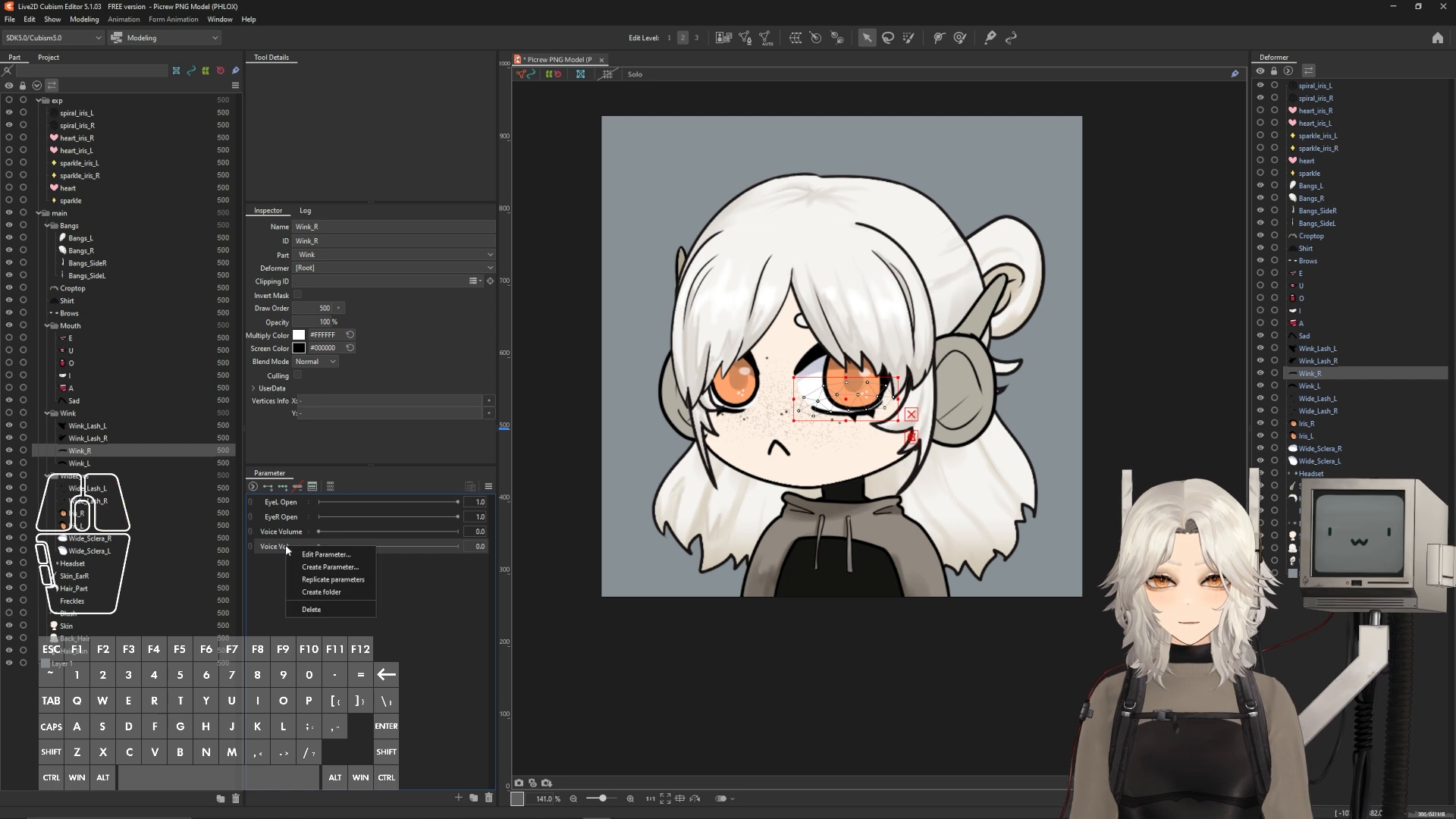
{"action": "left_click", "coordinate": [314, 554]}
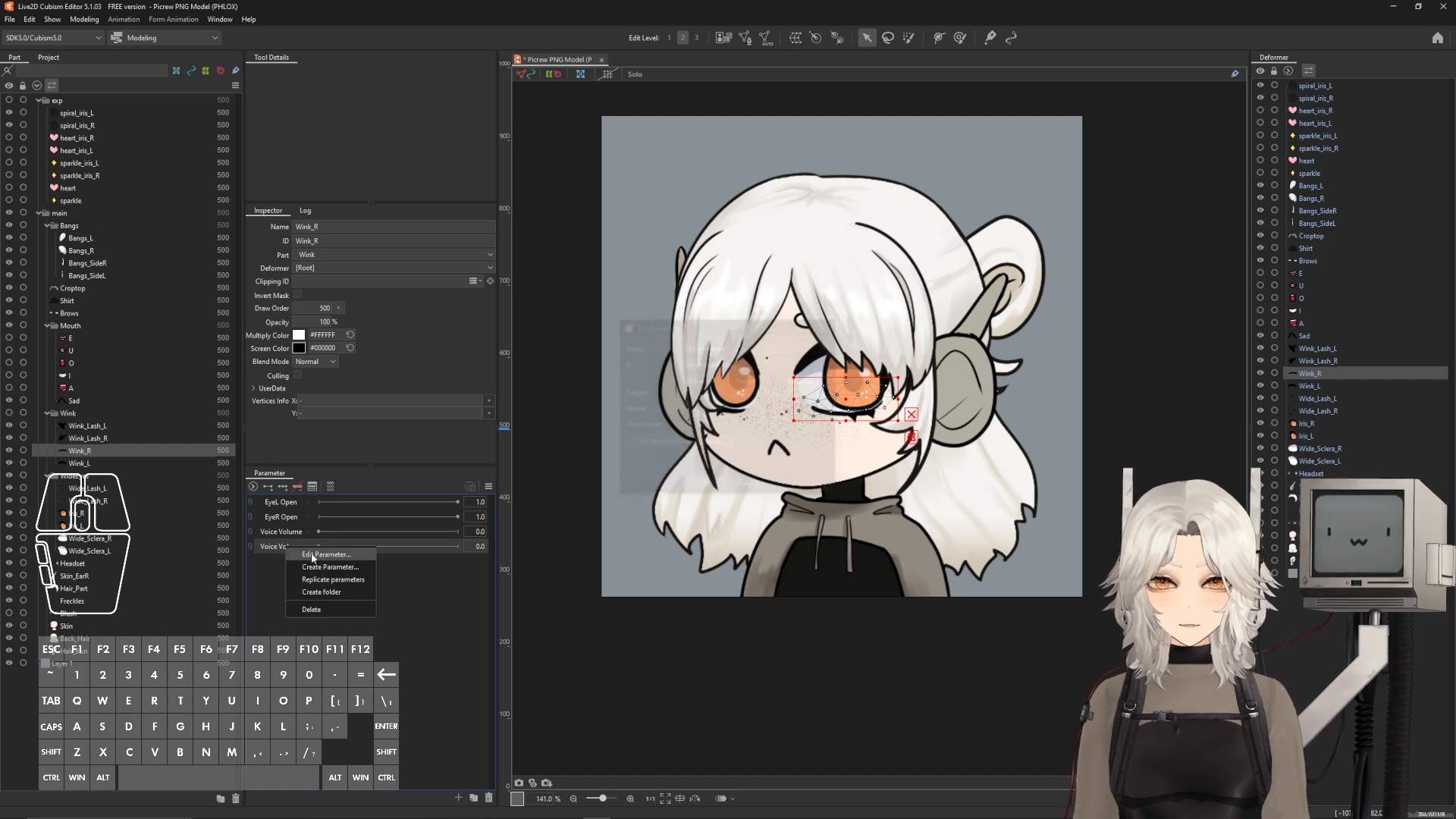
{"action": "left_click_drag", "start_coordinate": [701, 348], "coordinate": [756, 353]}
{"action": "type", "text": "Frequ"}
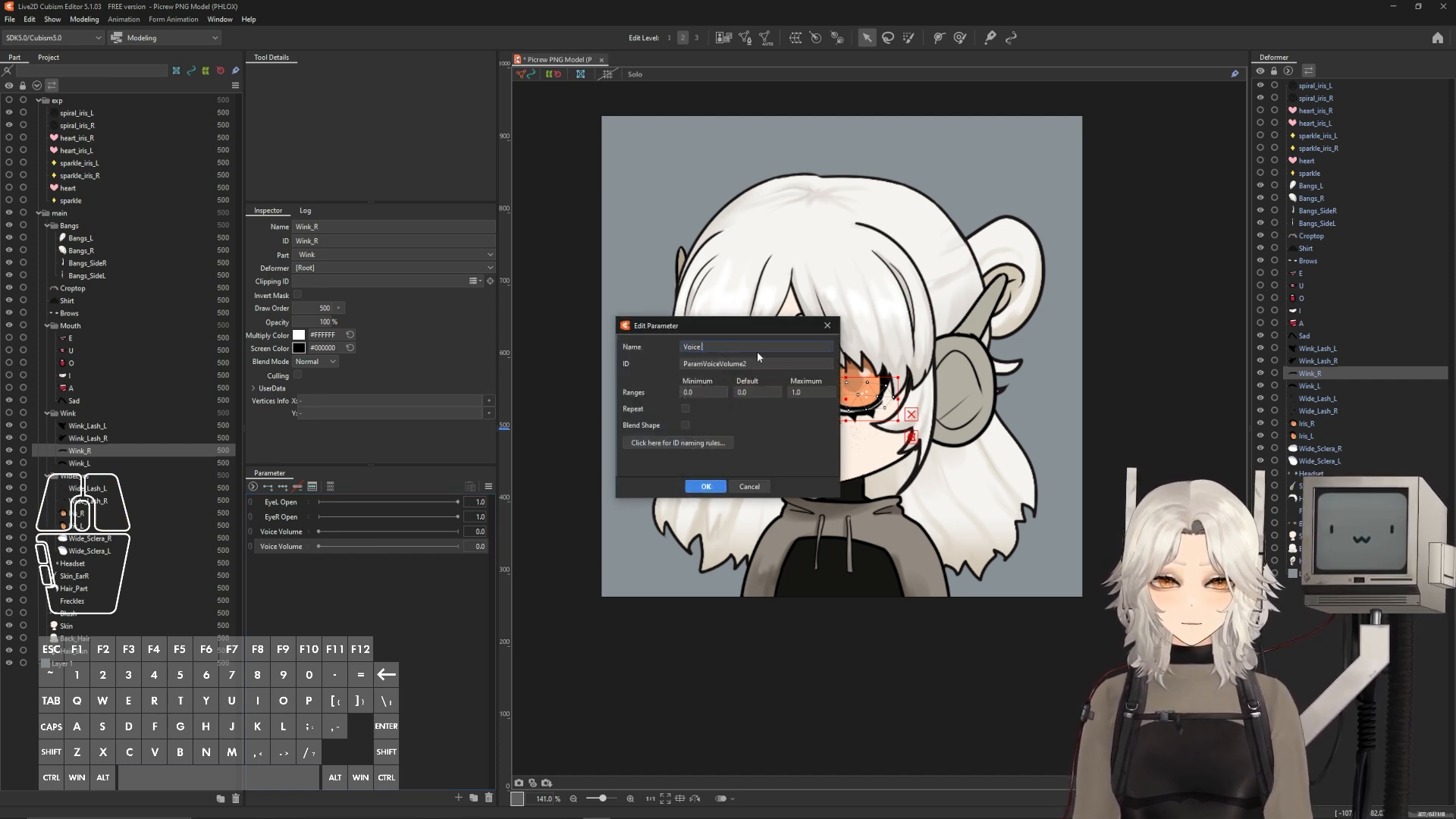
{"action": "type", "text": "ency"}
{"action": "key", "text": "Return"}
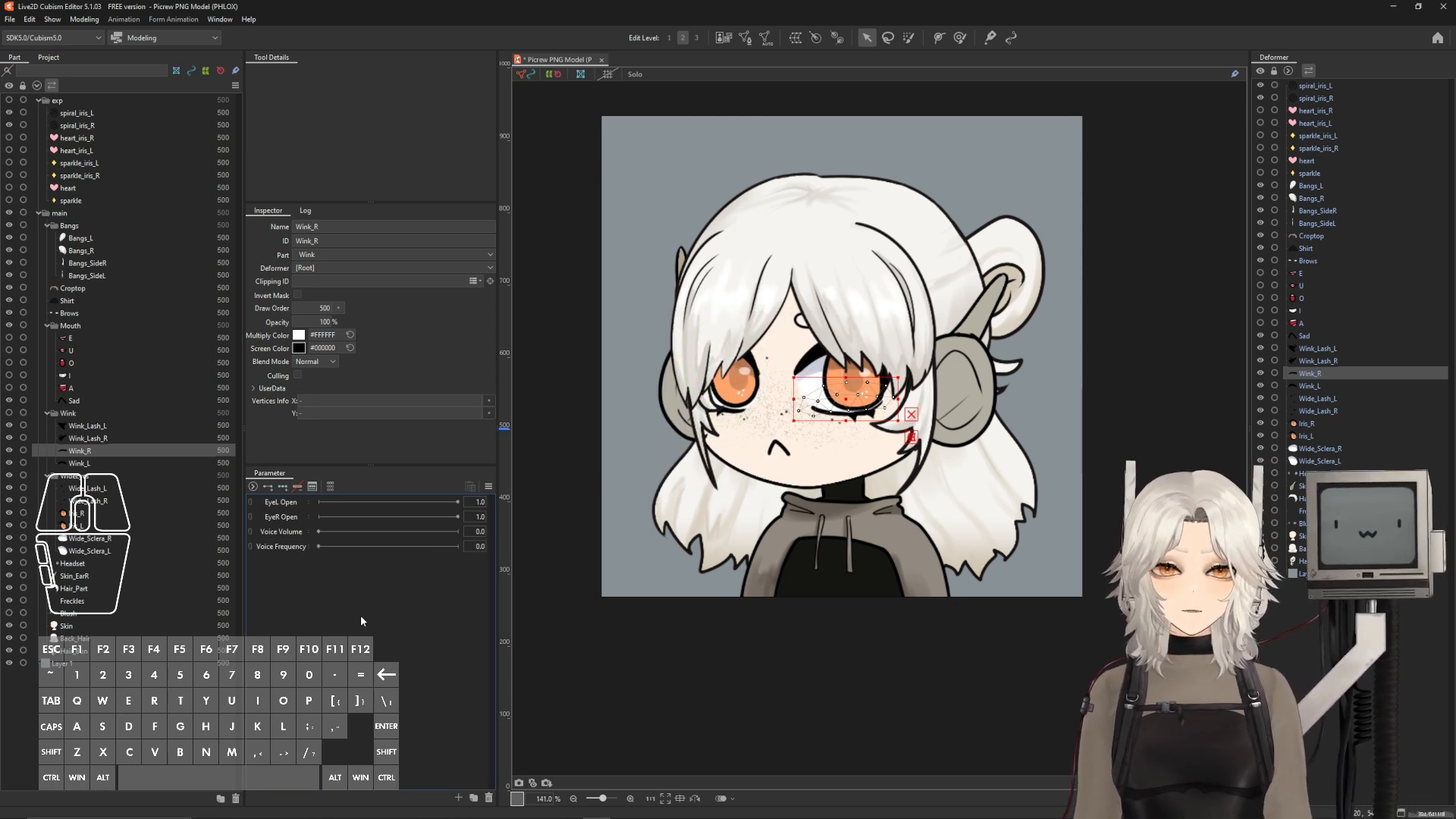
- Create a parameter named Main Bounce with ID ParamMainBounce, minimum -1, default 0.0 and maximum 1.0
{"action": "left_click", "coordinate": [458, 798]}
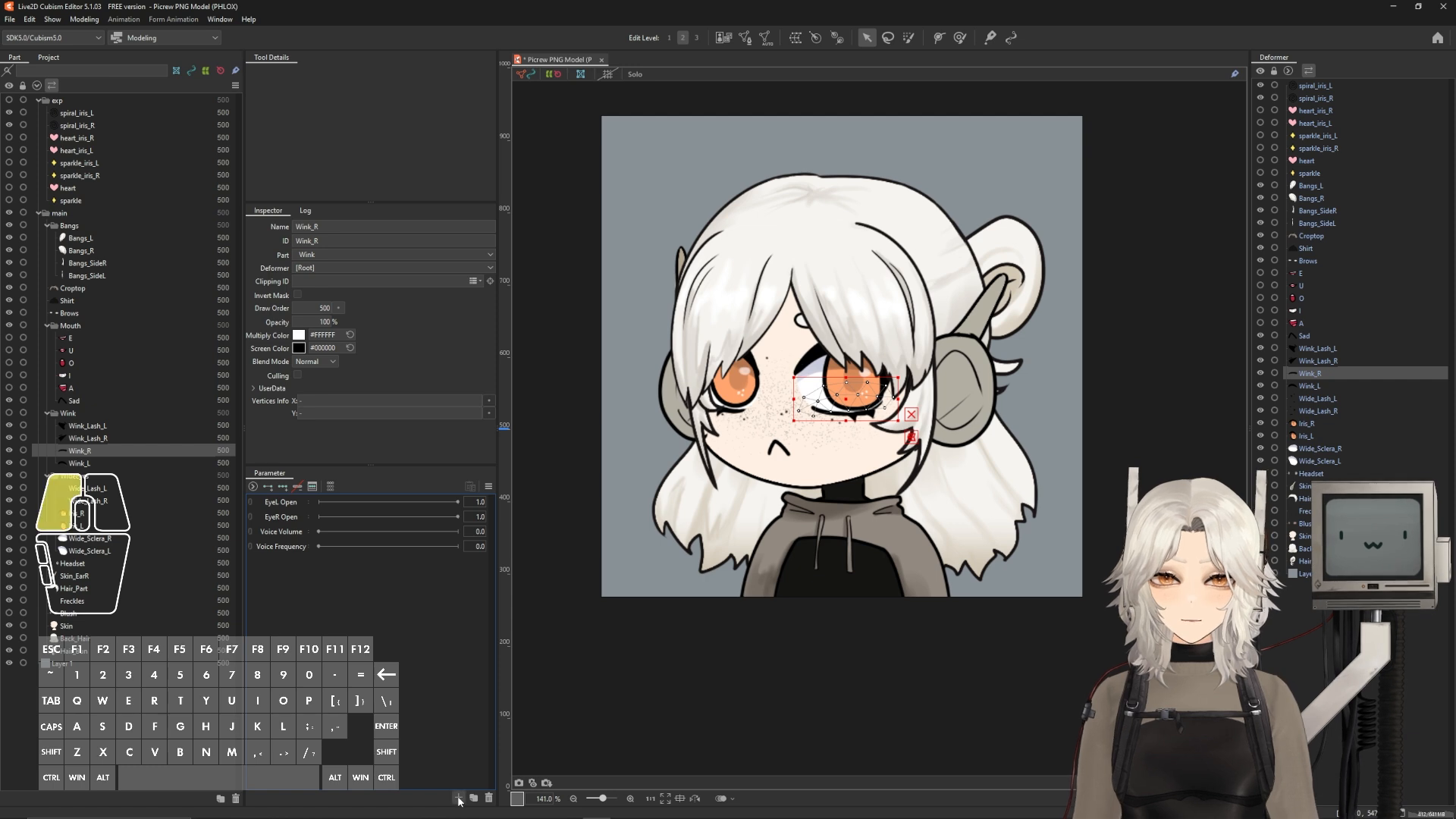
{"action": "type", "text": "Main Bounce"}
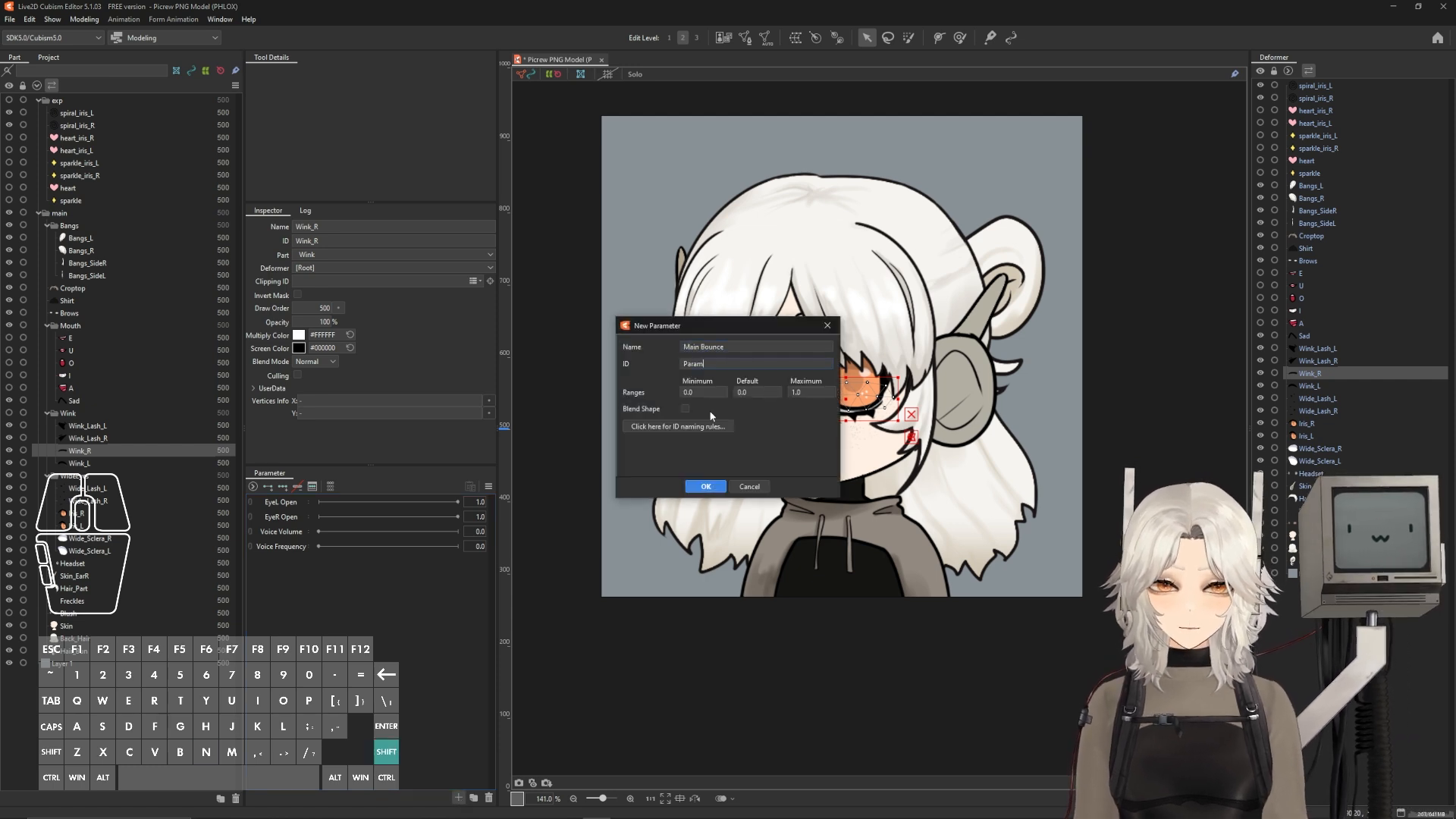
{"action": "key", "text": "Tab"}
{"action": "type", "text": "-1"}
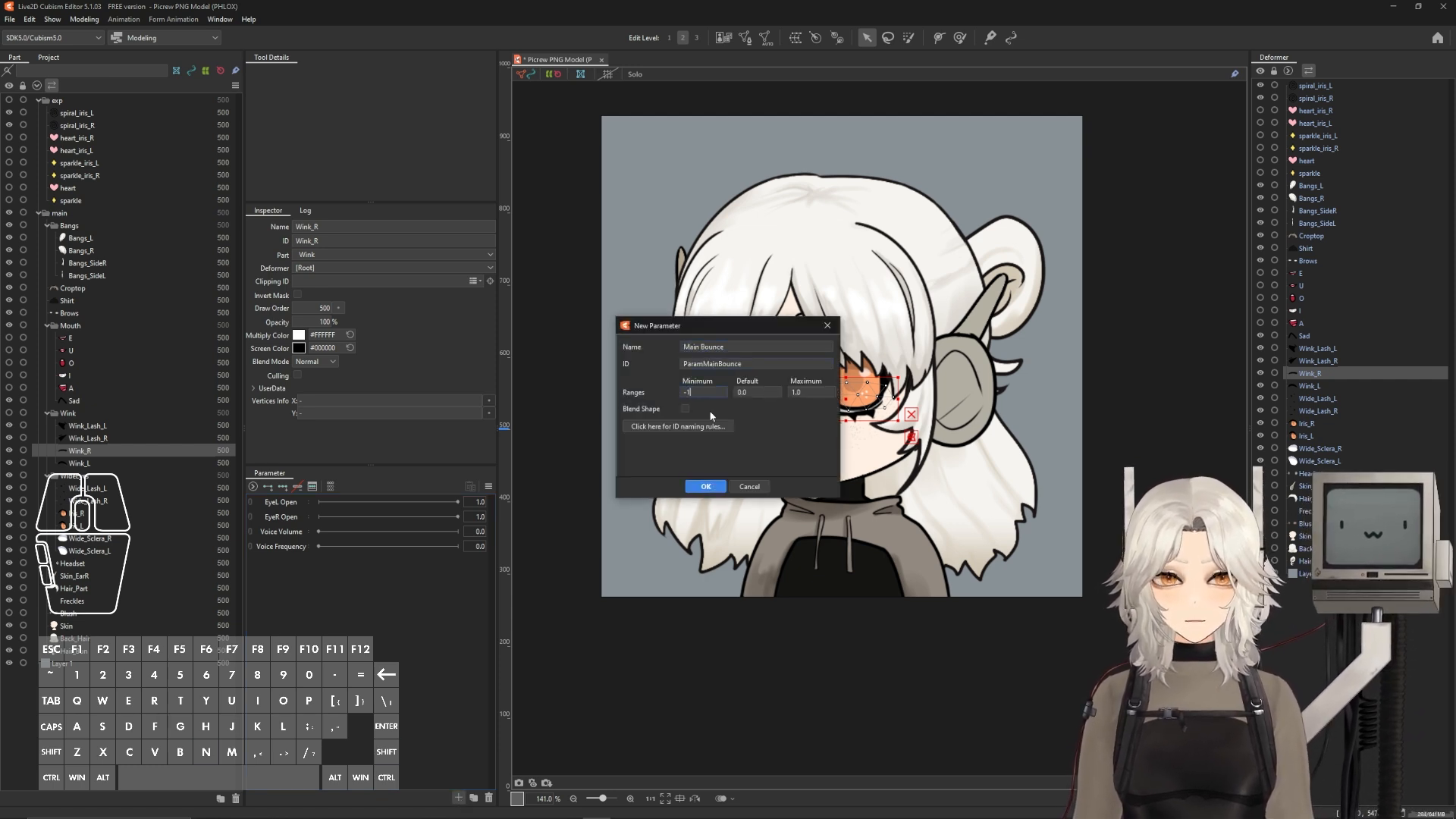
{"action": "left_click", "coordinate": [714, 492]}
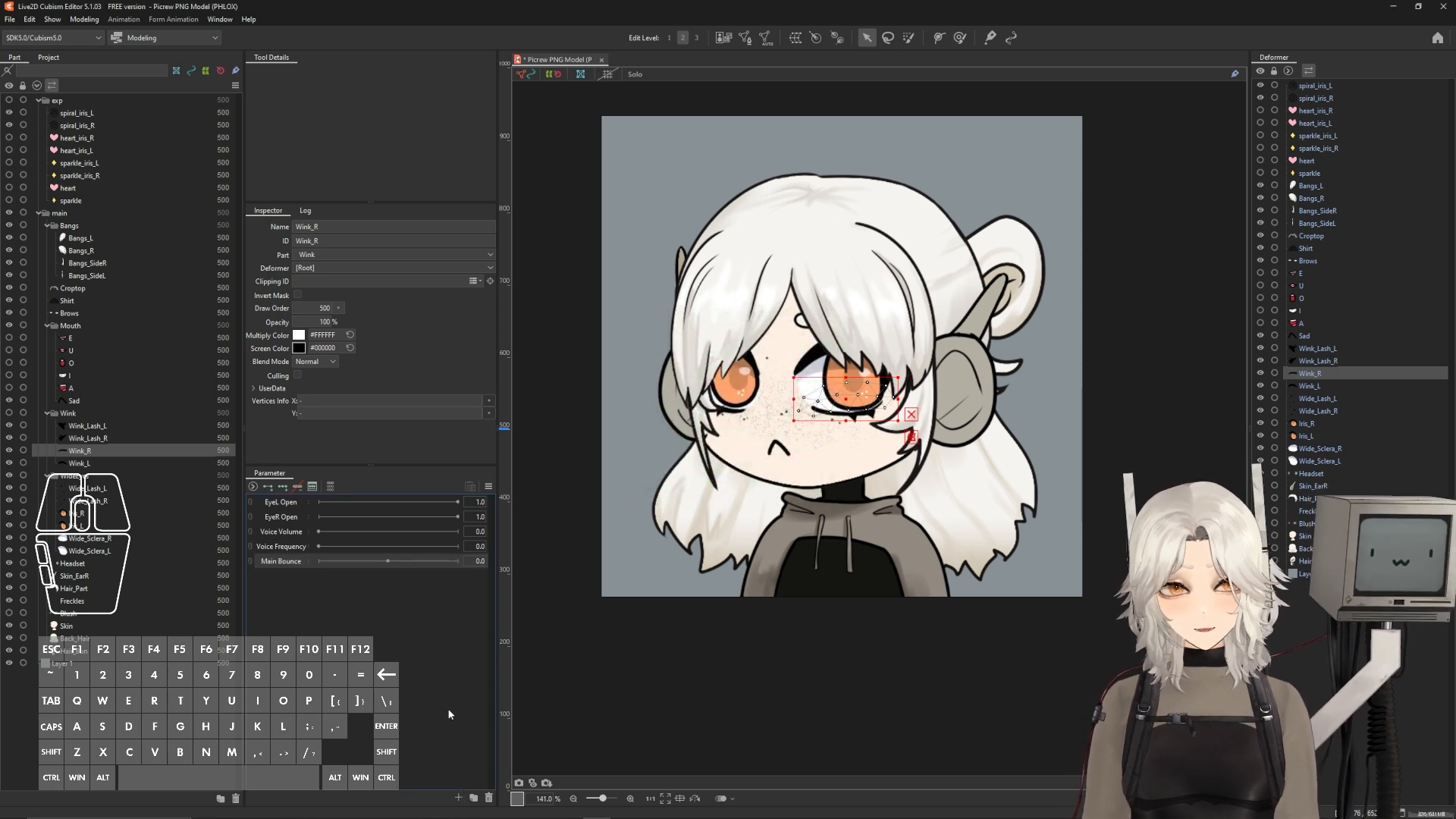
- Create a Blend Shape parameter named Hair Physics 1 with ID ParamHairPhysics1, minimum -1.0, default 0.0 and maximum 1.0
{"action": "left_click", "coordinate": [458, 798]}
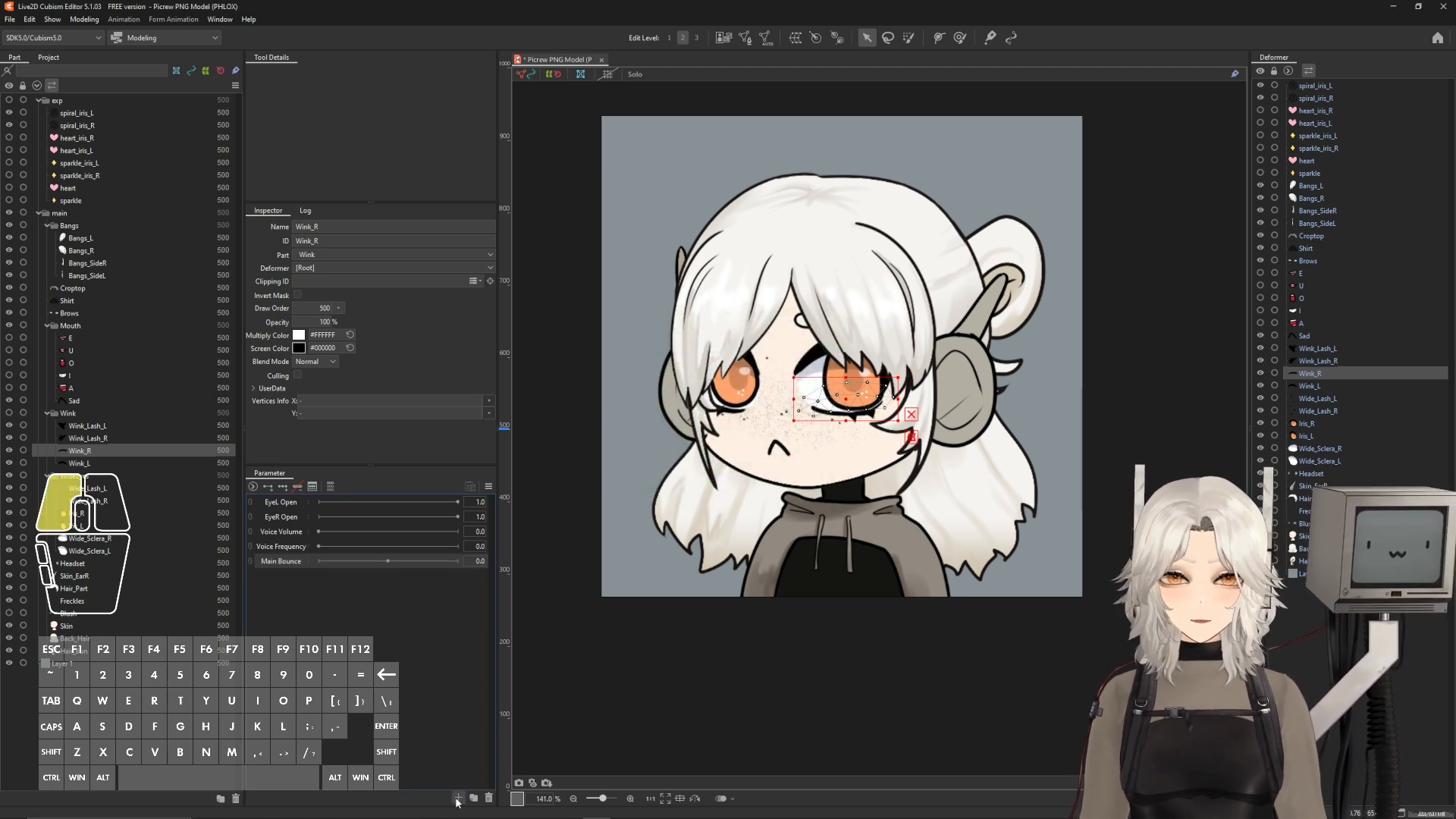
{"action": "type", "text": "Hair Physics 1"}
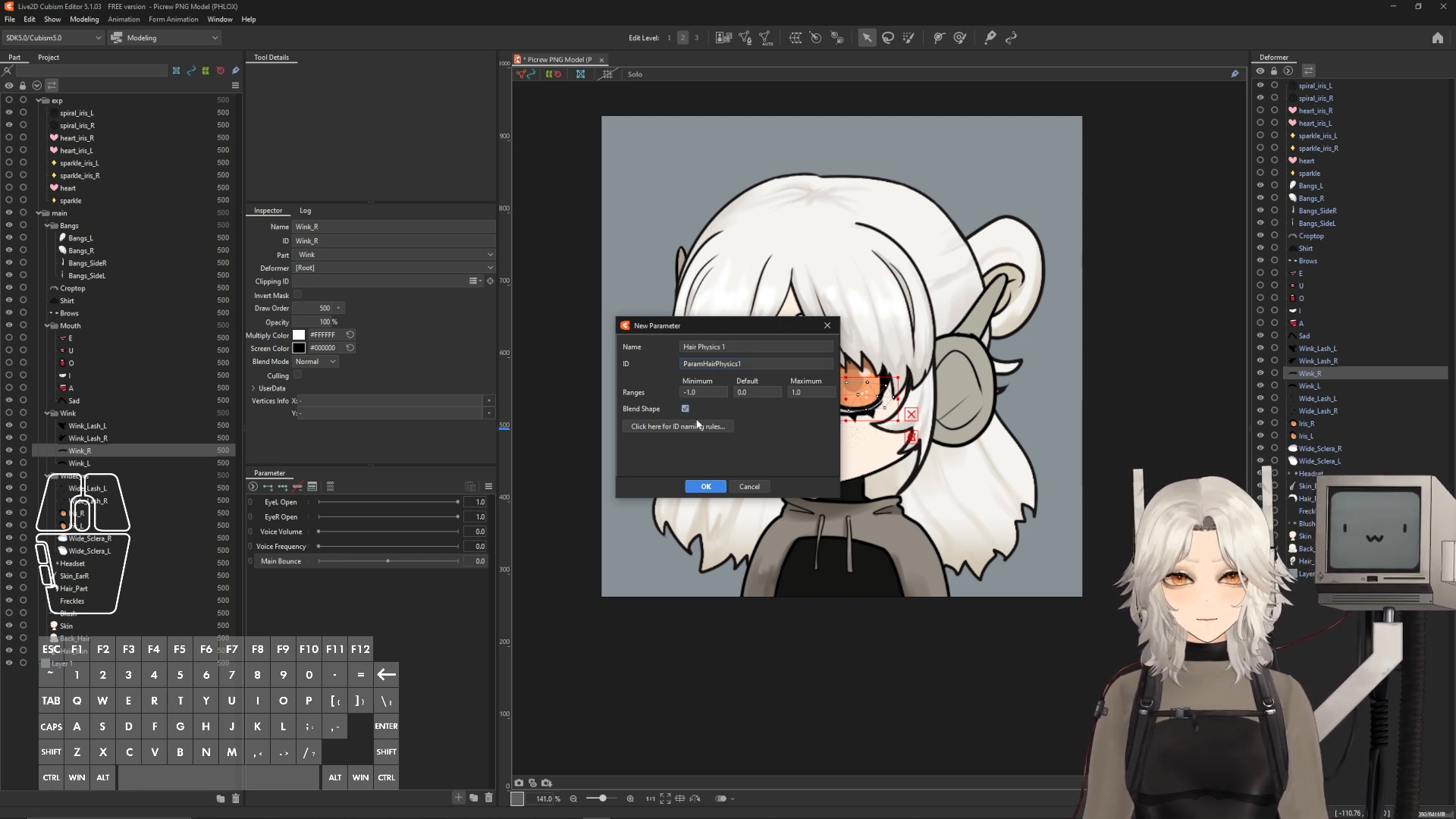
{"action": "left_click", "coordinate": [706, 486]}
- Replicate the Hair Physics 1 parameter and rename the copy Hair Physics 2
{"action": "right_click", "coordinate": [275, 578]}
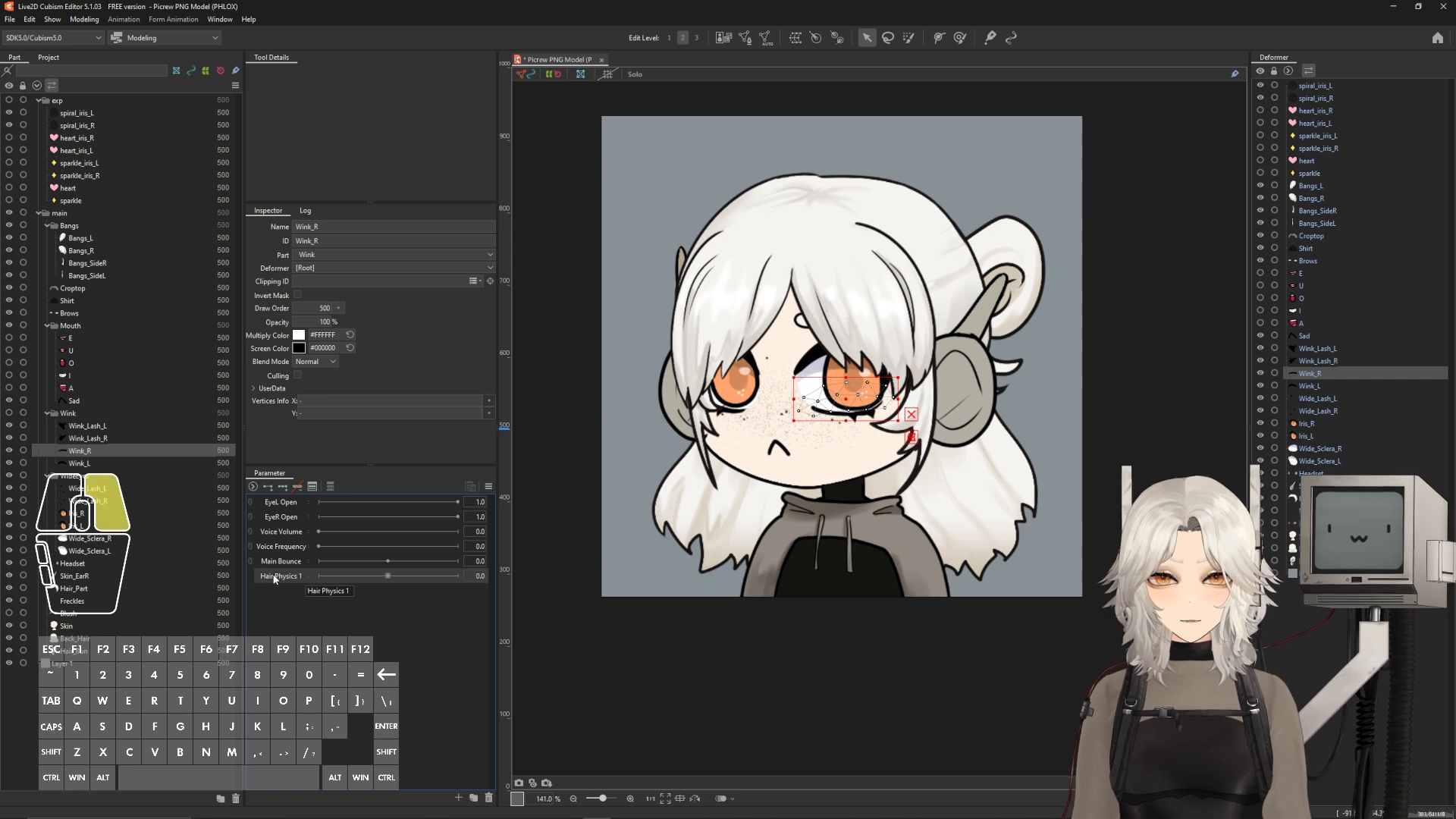
{"action": "left_click", "coordinate": [320, 614]}
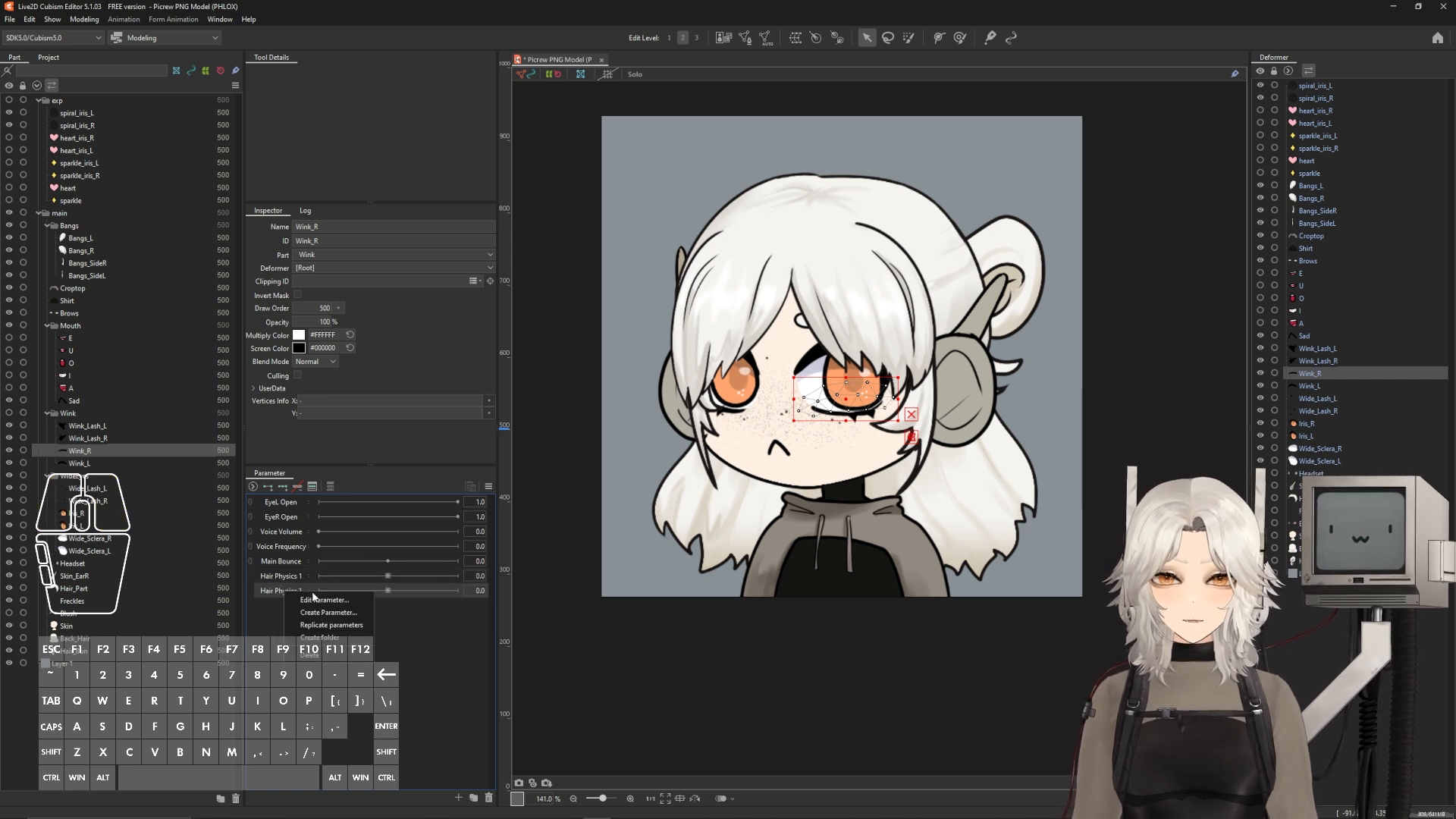
{"action": "double_click", "coordinate": [284, 590]}
{"action": "left_click", "coordinate": [743, 350]}
{"action": "key", "text": "BackSpace"}
{"action": "type", "text": "2"}
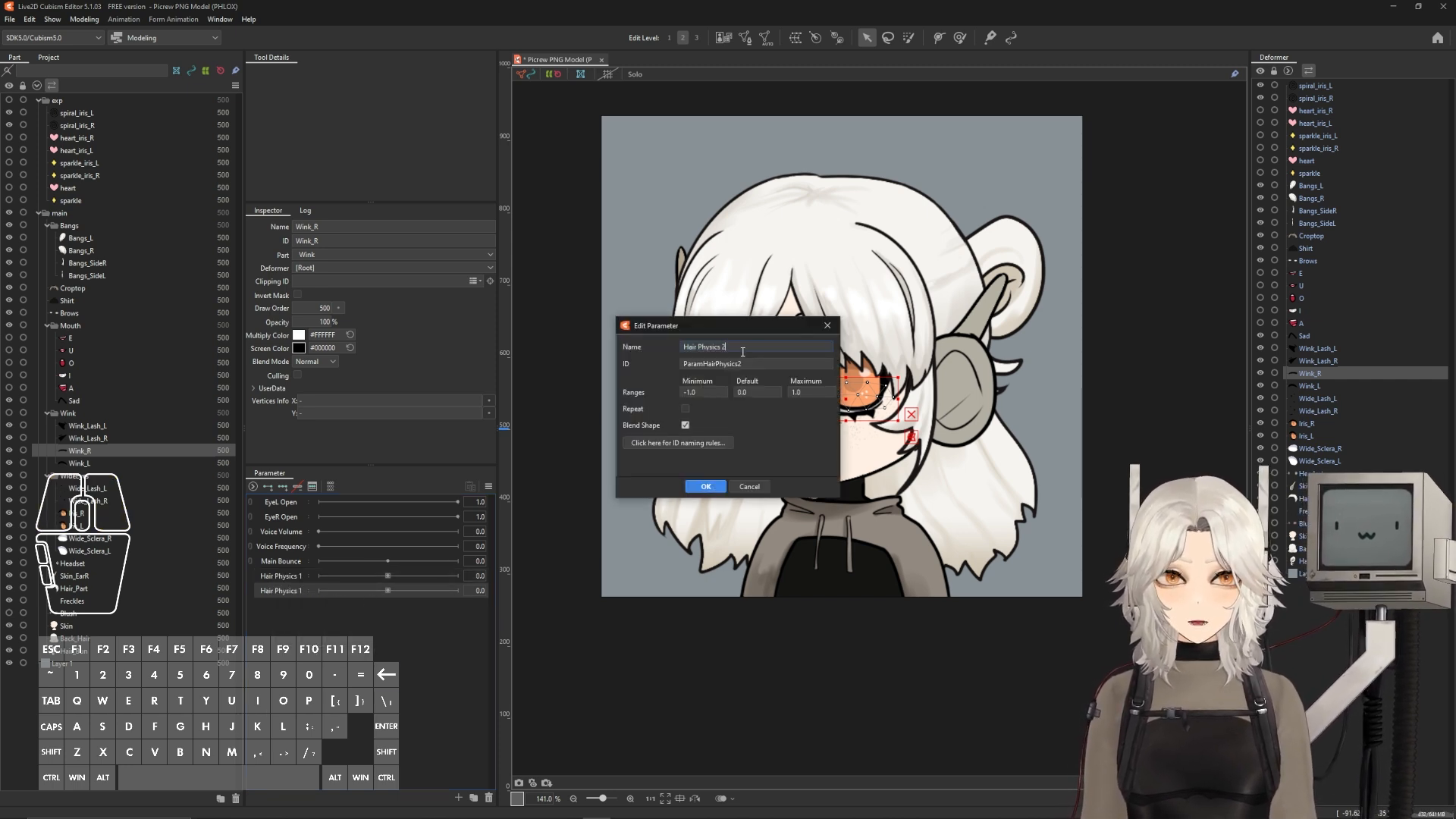
{"action": "key", "text": "Return"}
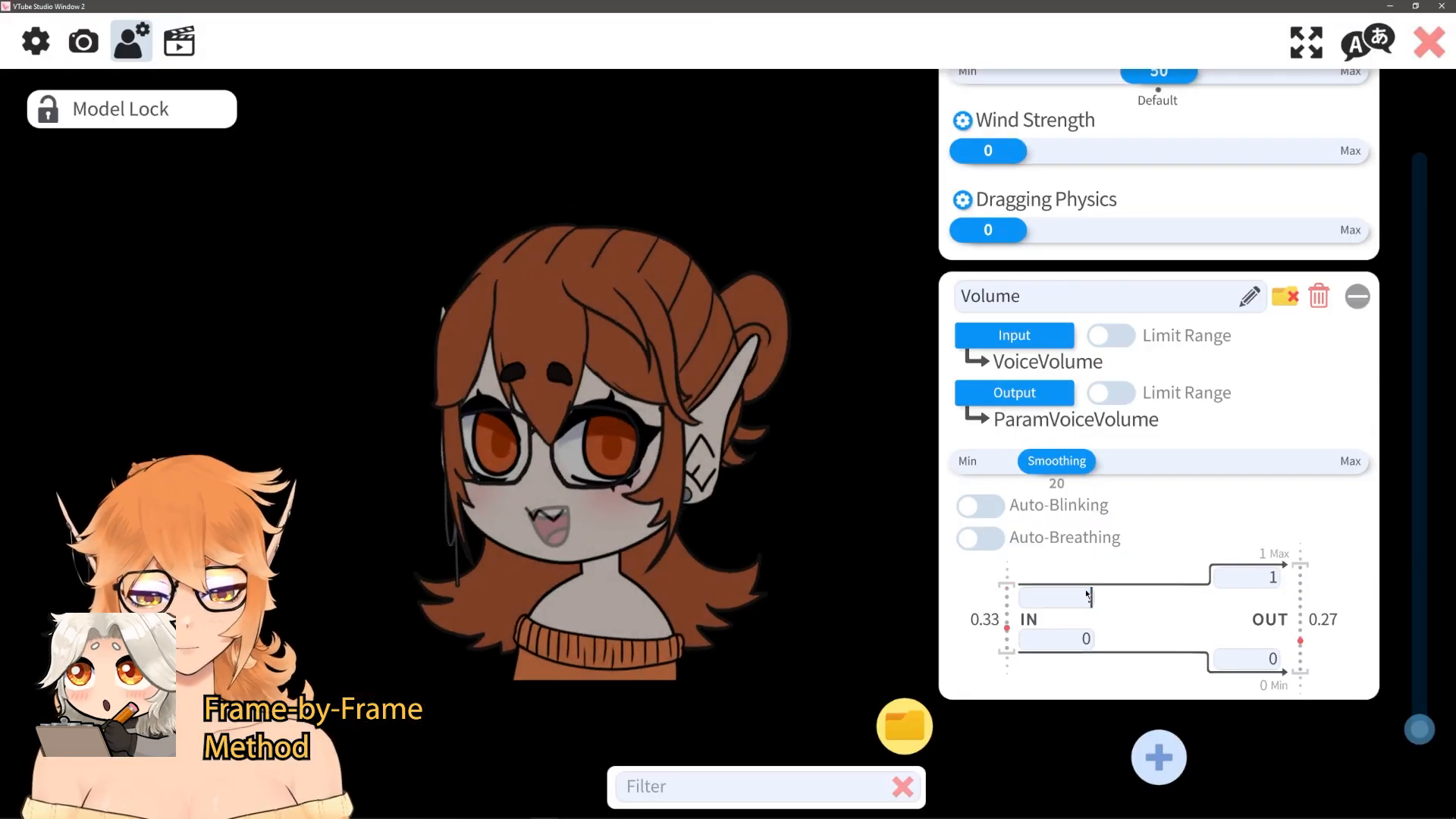
- In VTube Studio, set the upper input limit of the Volume mapping from VoiceVolume to ParamVoiceVolume to .01
{"action": "type", "text": ".01"}
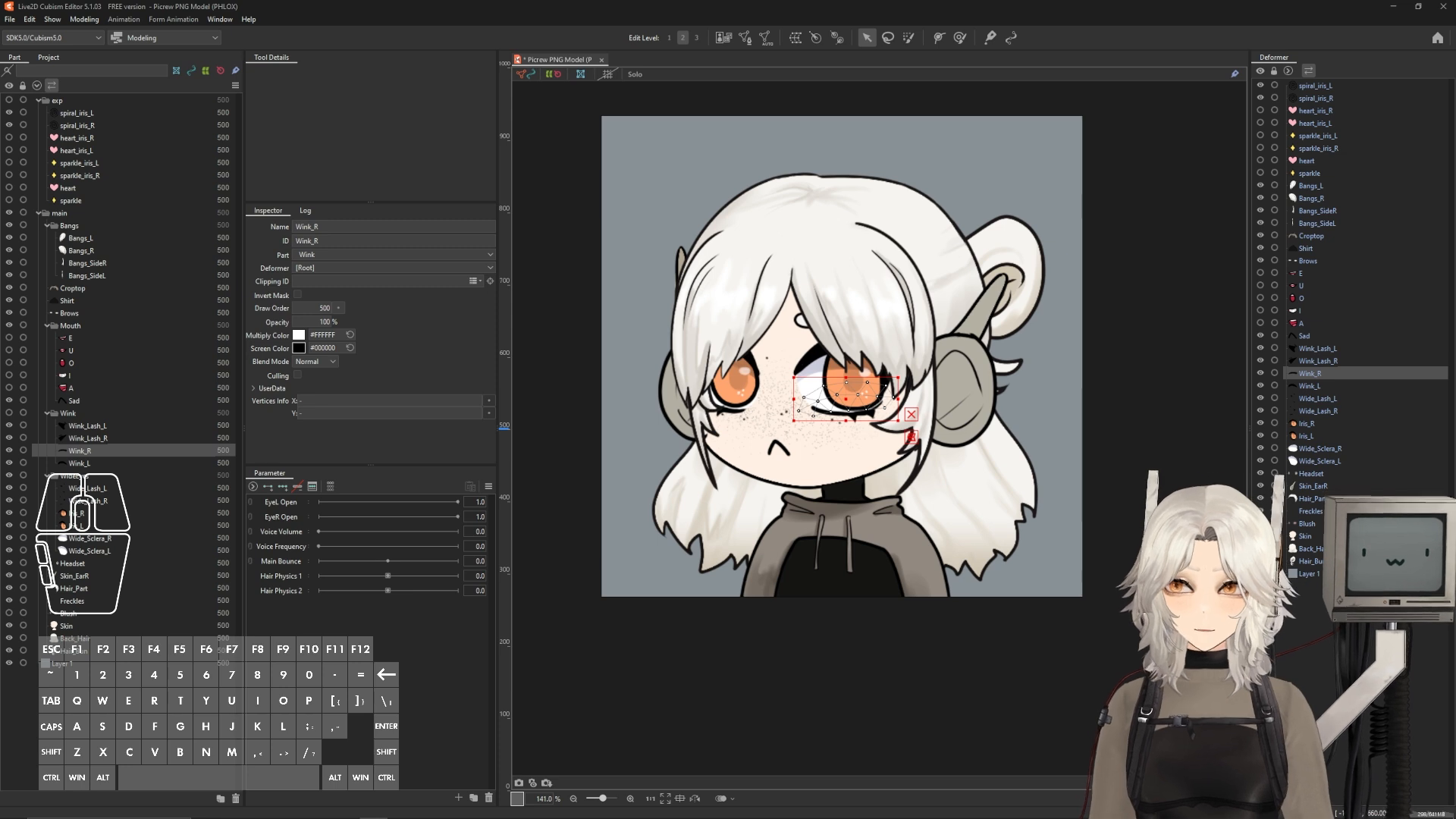
- Add EyeR Open keyforms at 0.25, 0.3 and 1.0 to Wide_Sclera_R, Iris_R and Wide_Lash_R
{"action": "left_click", "coordinate": [1312, 449]}
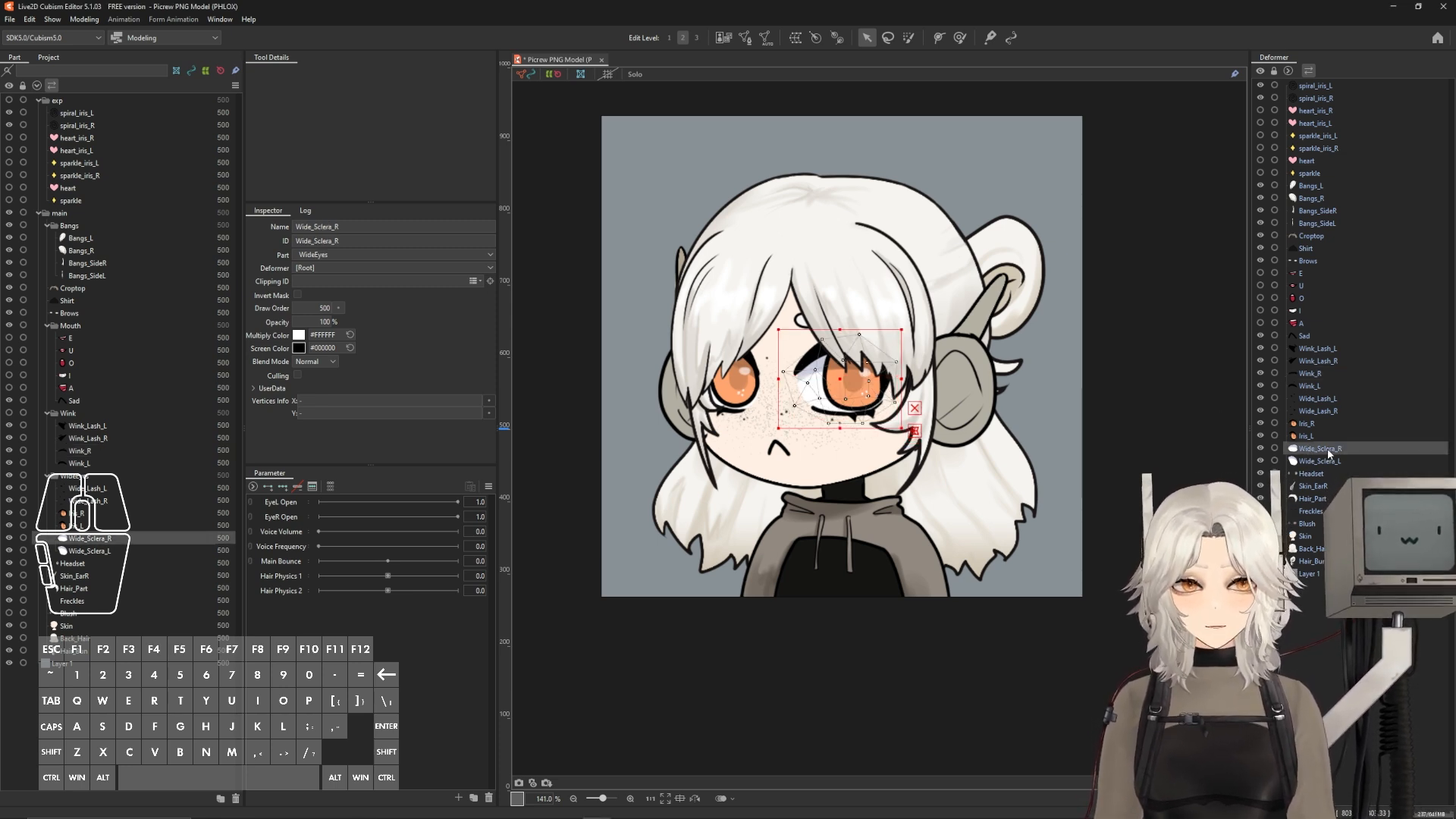
{"action": "left_click", "coordinate": [1310, 423], "text": "ctrl"}
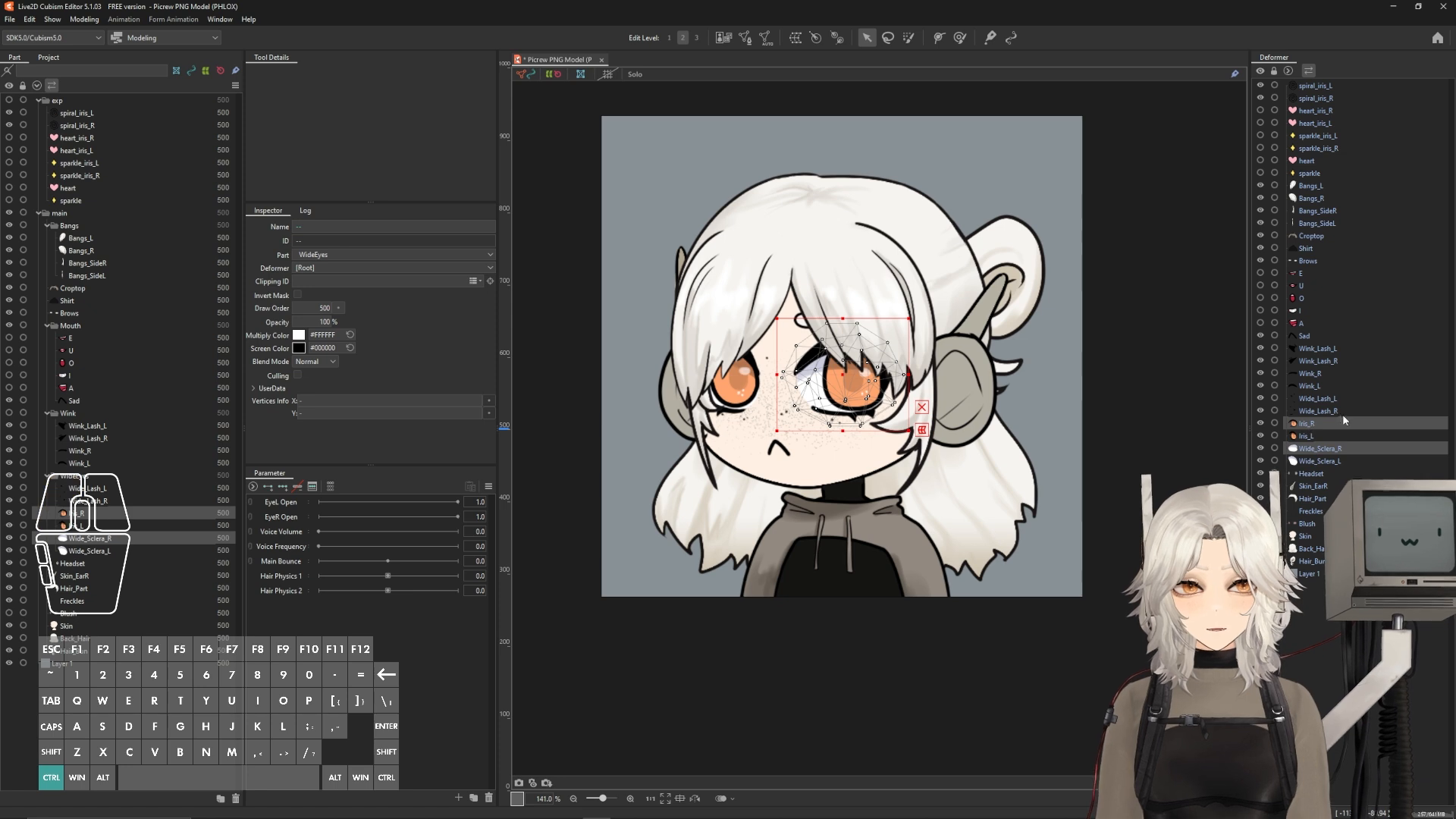
{"action": "left_click", "coordinate": [1341, 412], "text": "ctrl"}
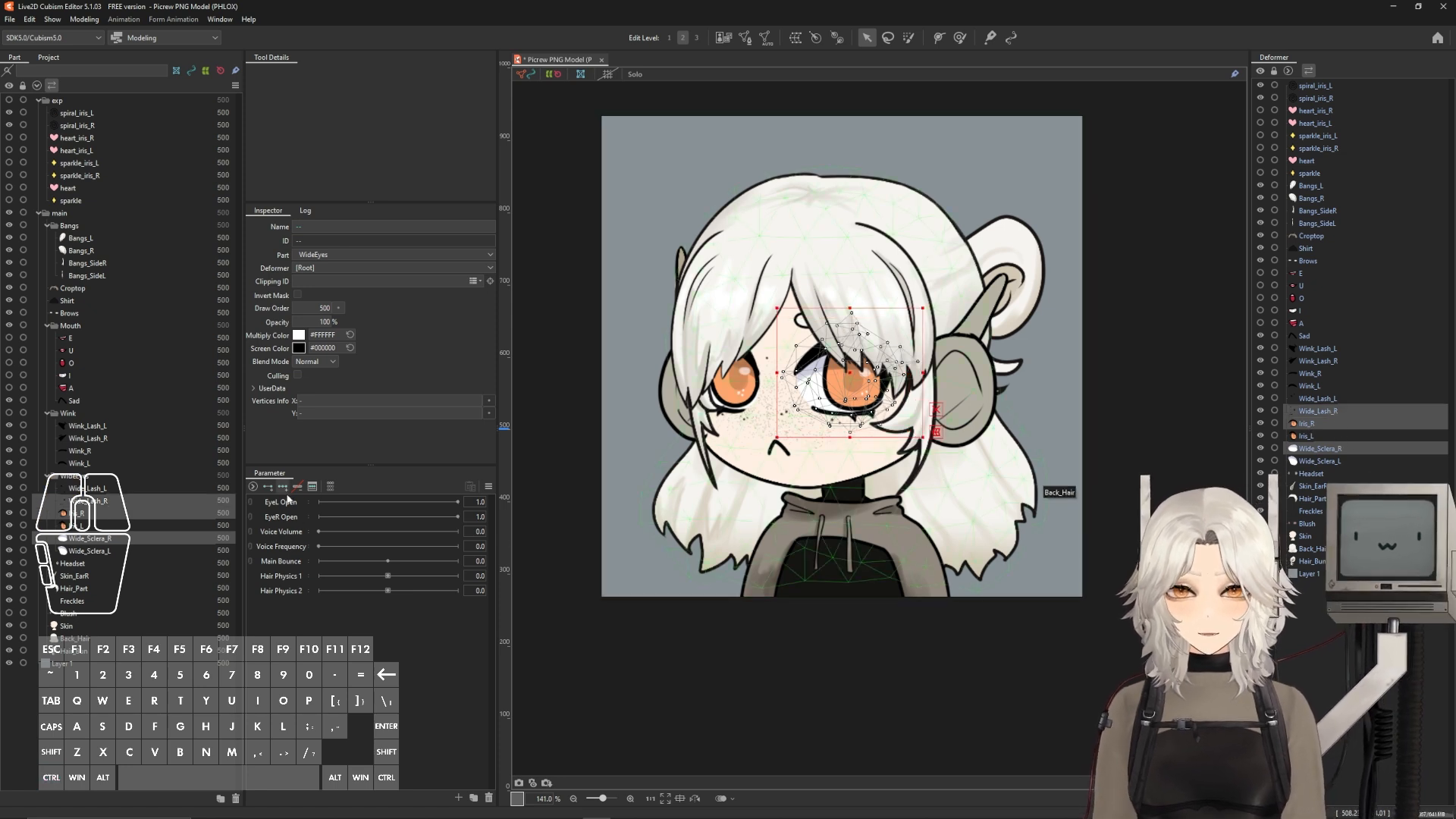
{"action": "left_click", "coordinate": [282, 518]}
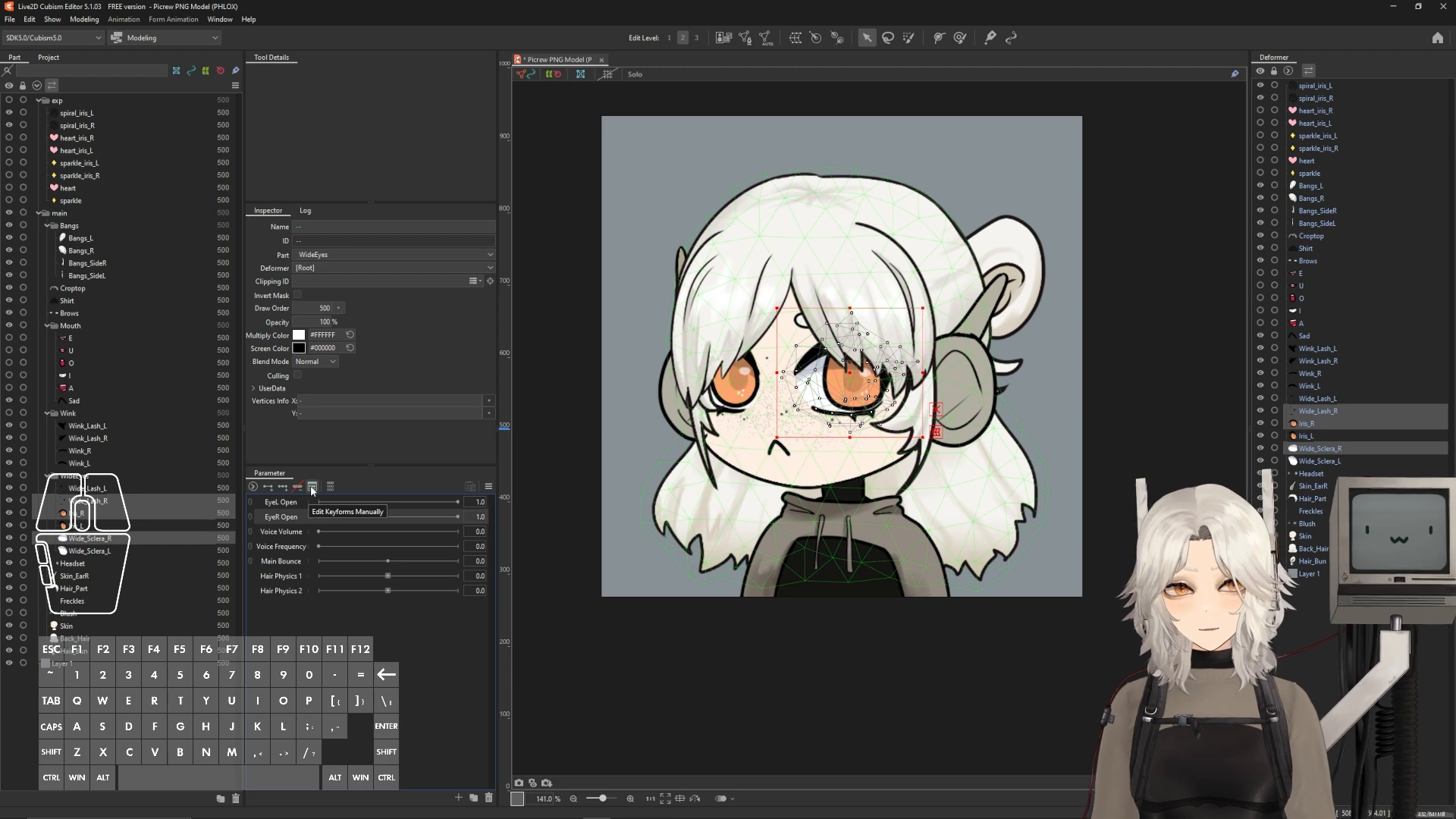
{"action": "left_click", "coordinate": [311, 487]}
{"action": "left_click_drag", "start_coordinate": [571, 307], "coordinate": [852, 307]}
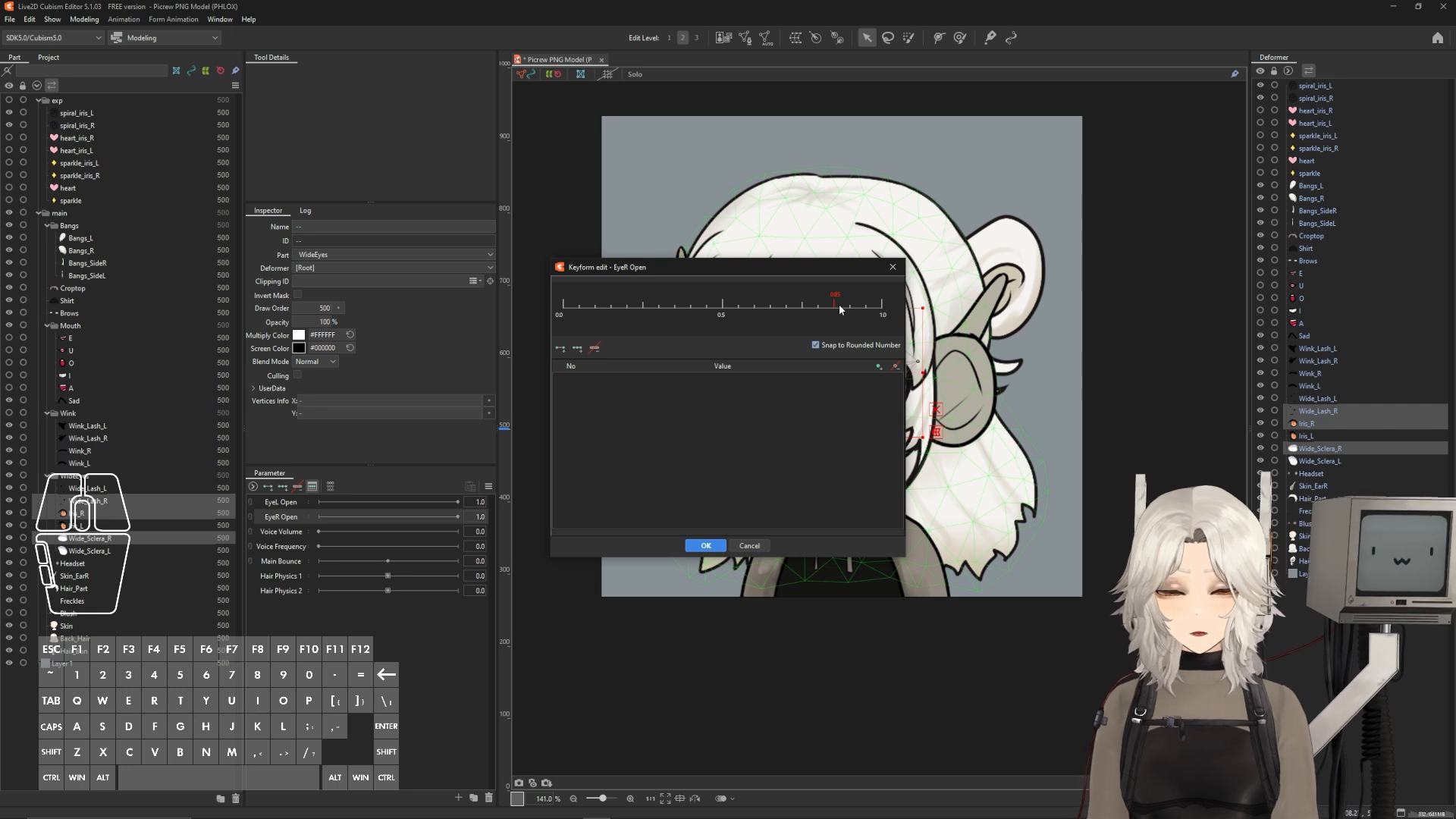
{"action": "left_click", "coordinate": [882, 307]}
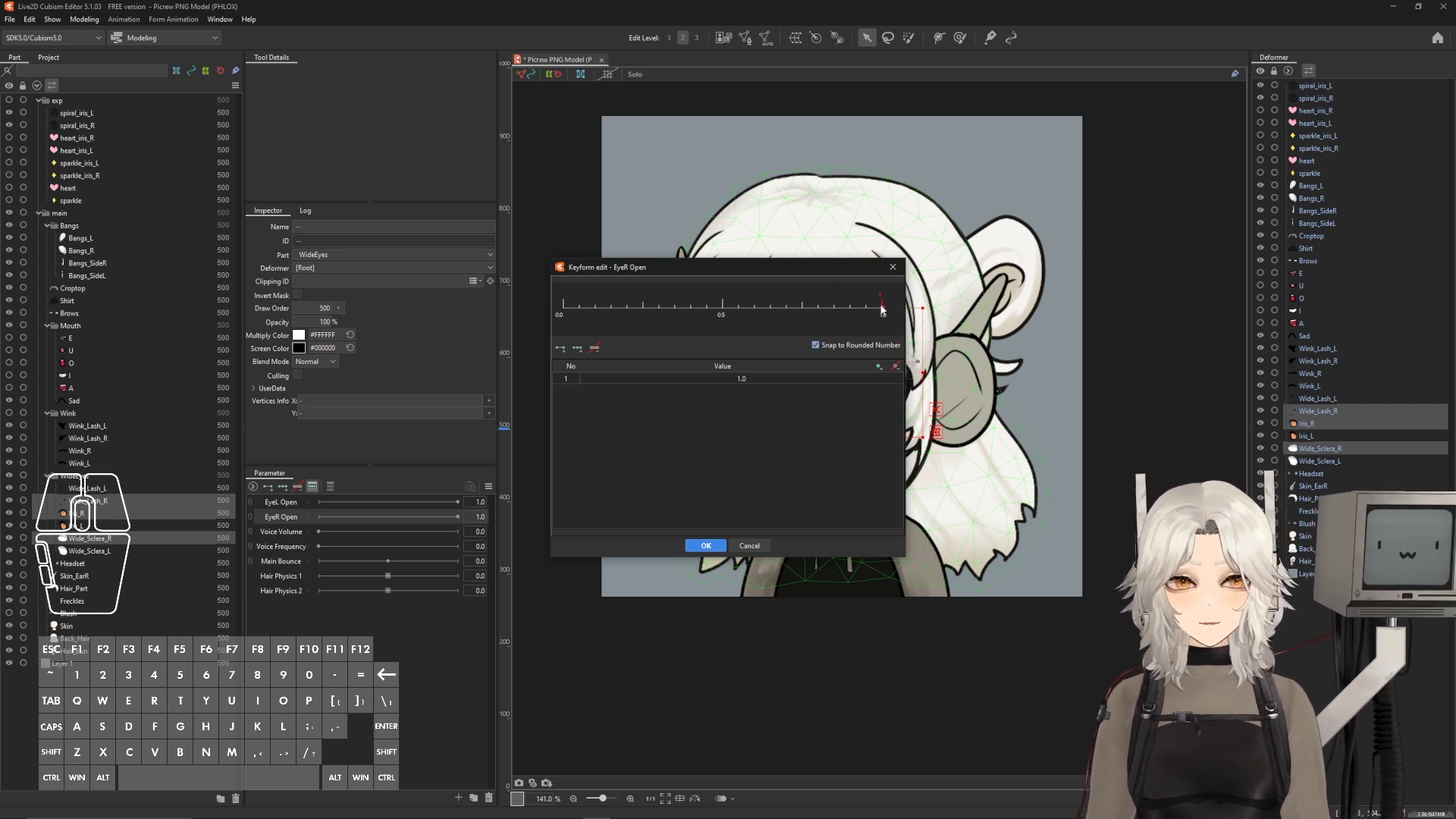
{"action": "left_click", "coordinate": [657, 305]}
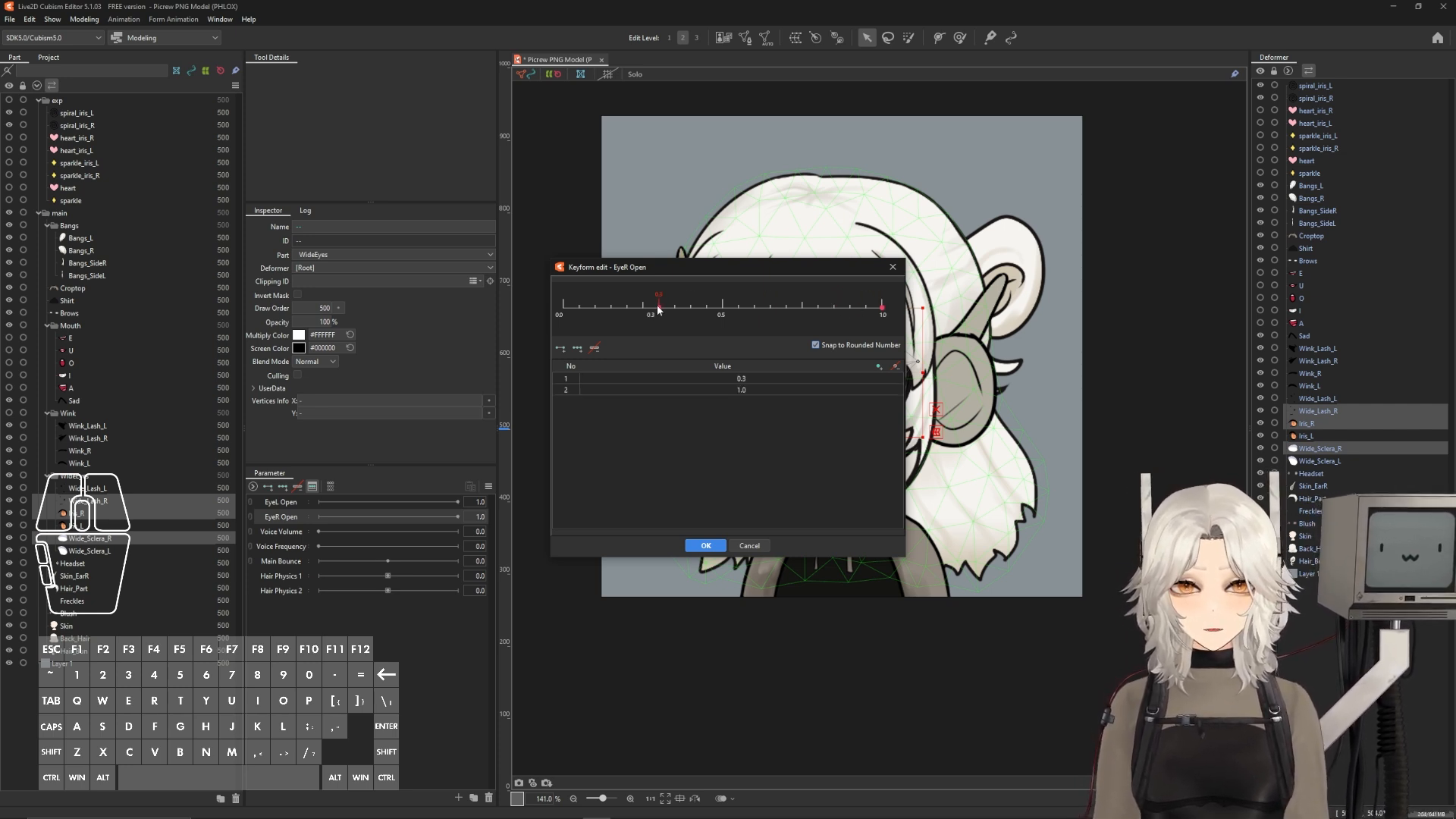
{"action": "left_click", "coordinate": [642, 307]}
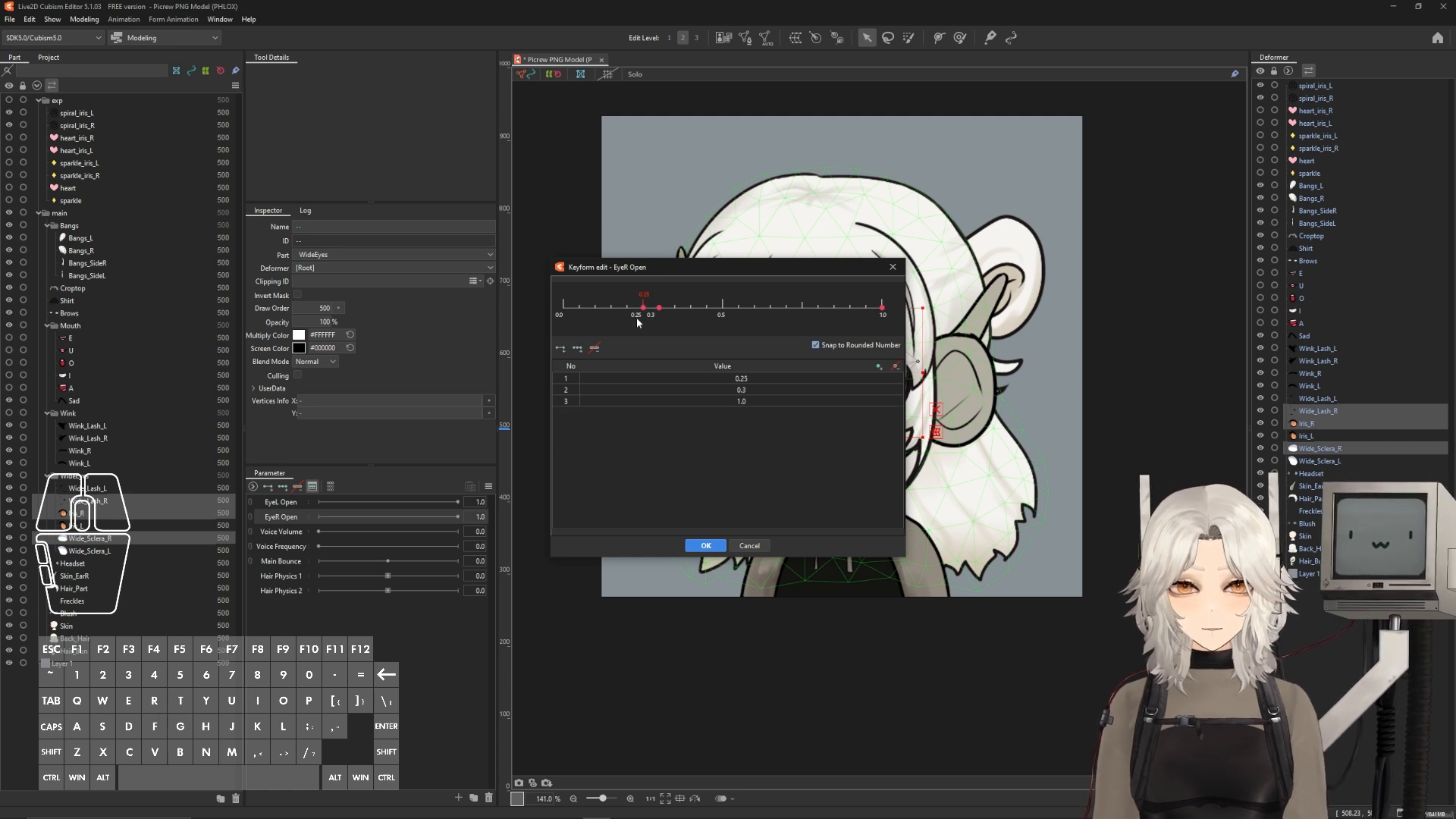
- Change the 0.25 keyform of EyeR Open to 0.29 and apply the keyform edits
{"action": "double_click", "coordinate": [743, 379]}
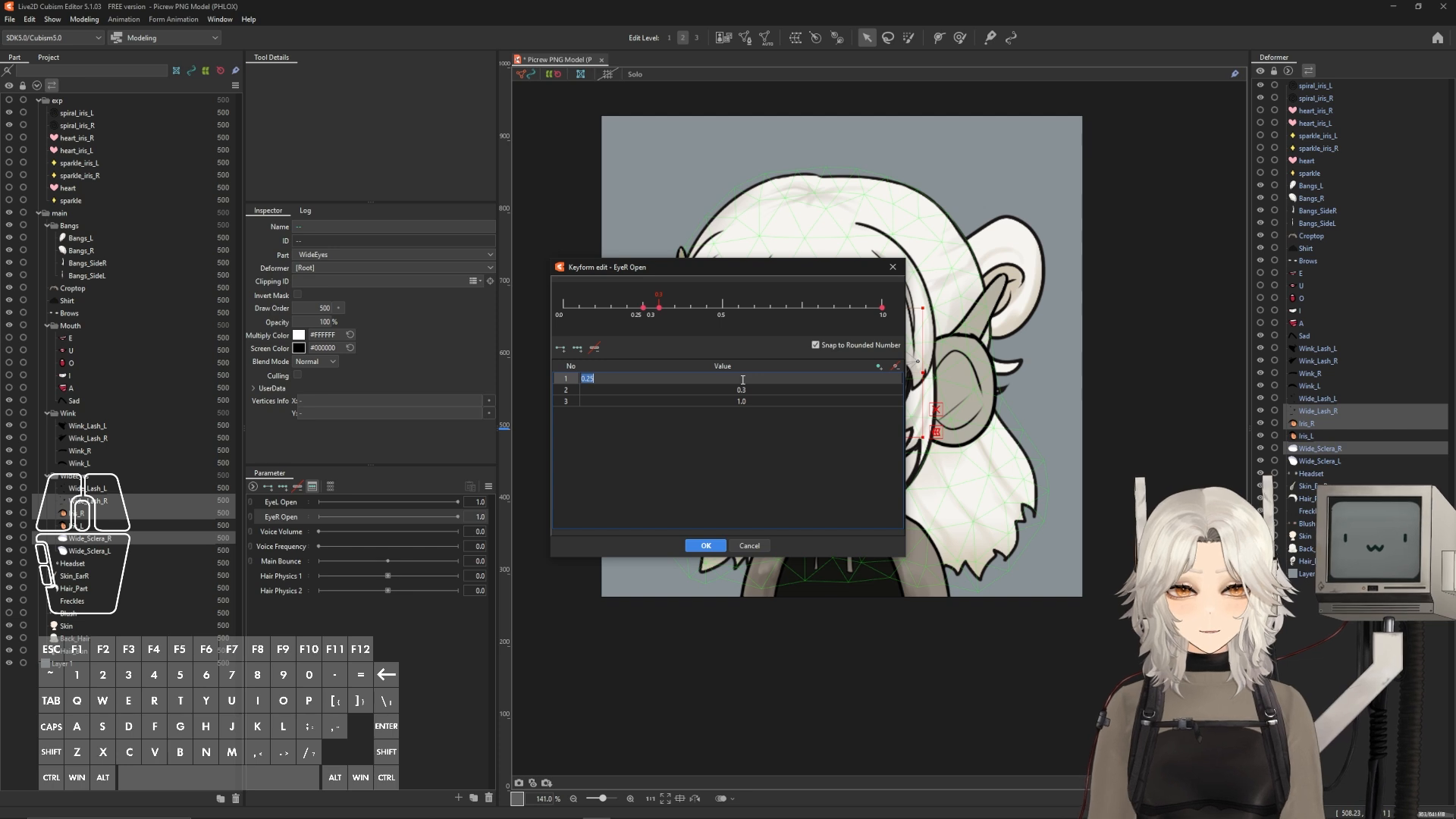
{"action": "key", "text": "Return"}
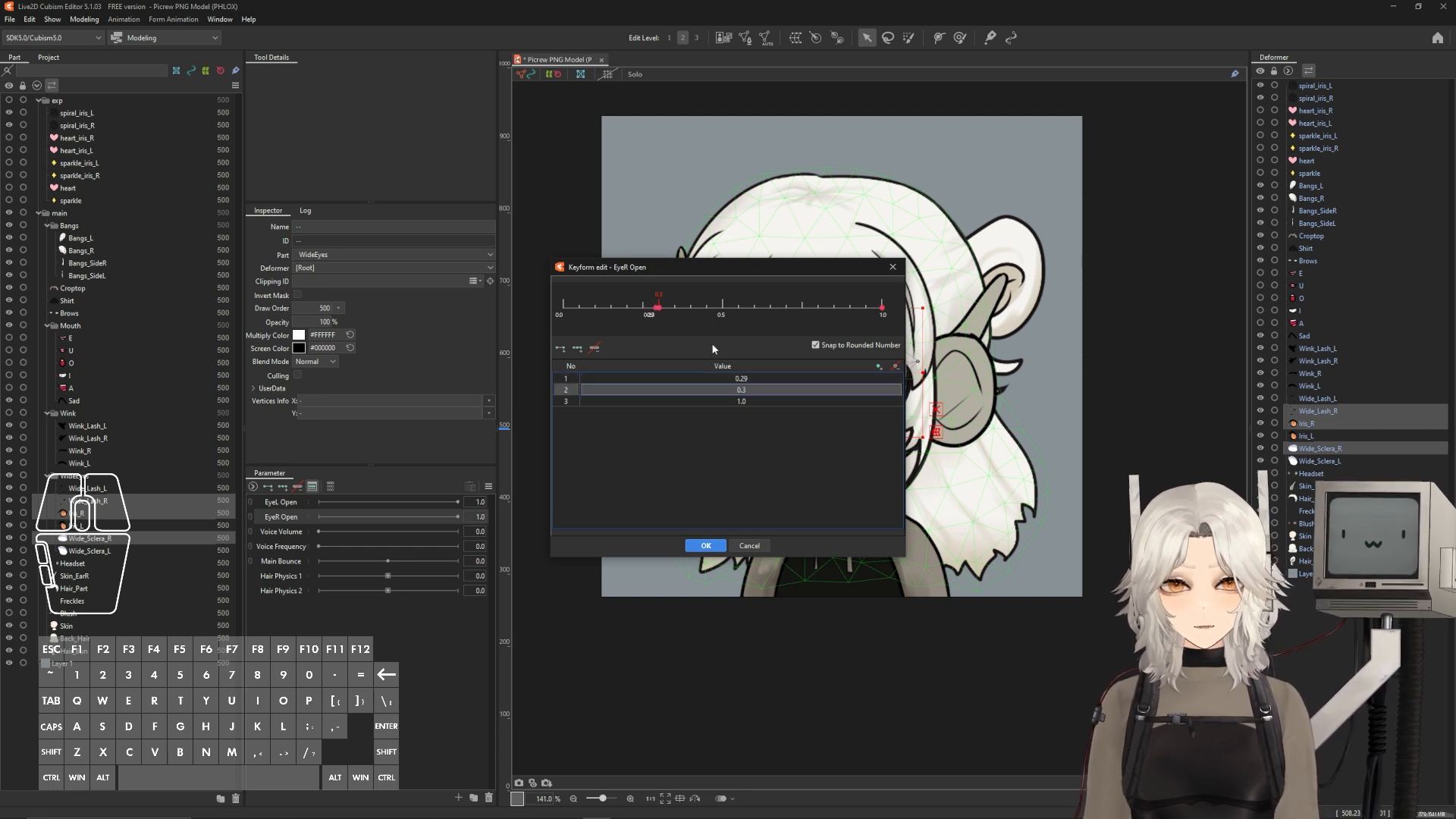
{"action": "left_click", "coordinate": [705, 546]}
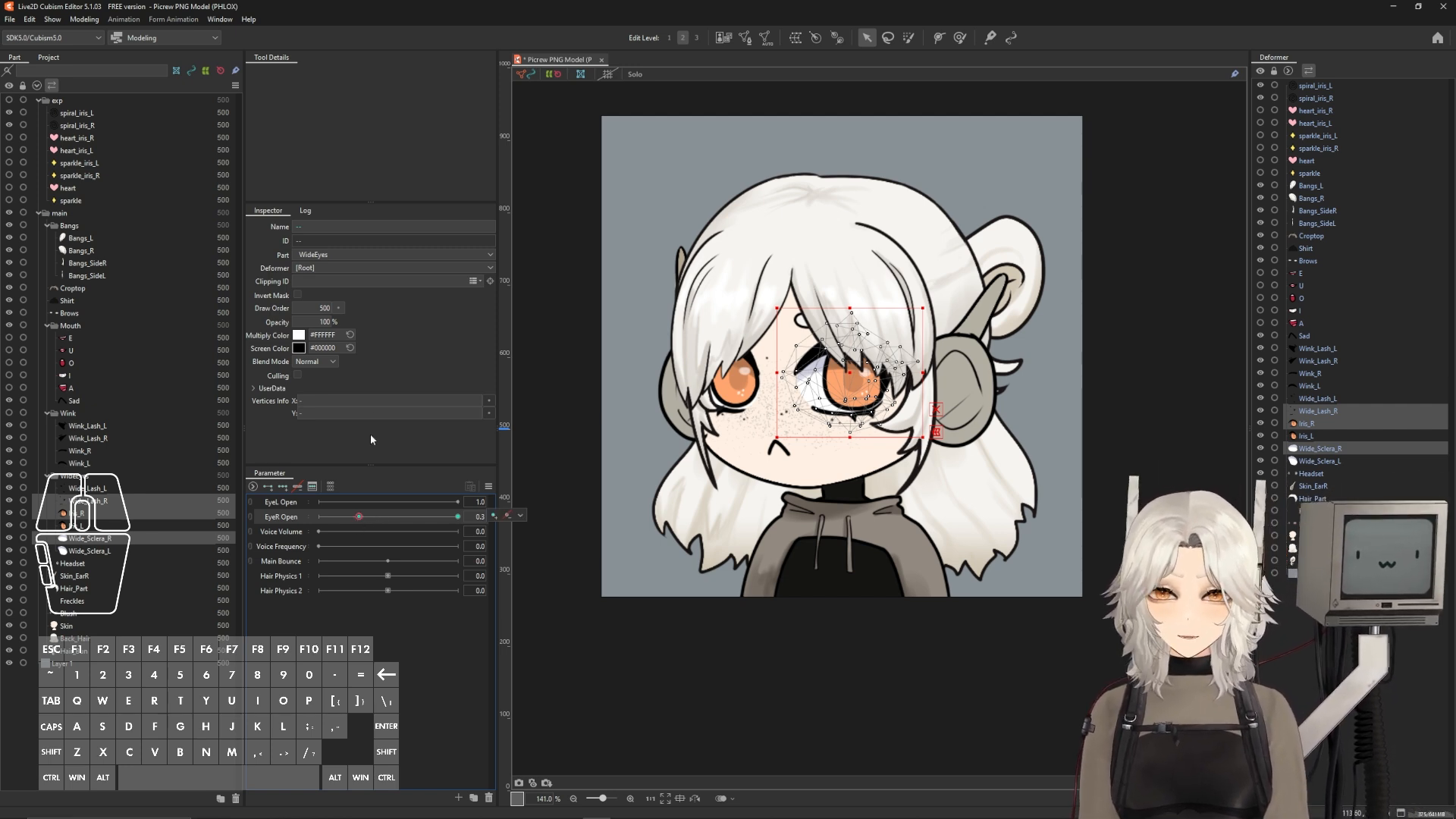
- Widen the parameter area and set EyeR Open's current value to .29 to view the keyform close to 0.3
{"action": "right_click", "coordinate": [361, 517]}
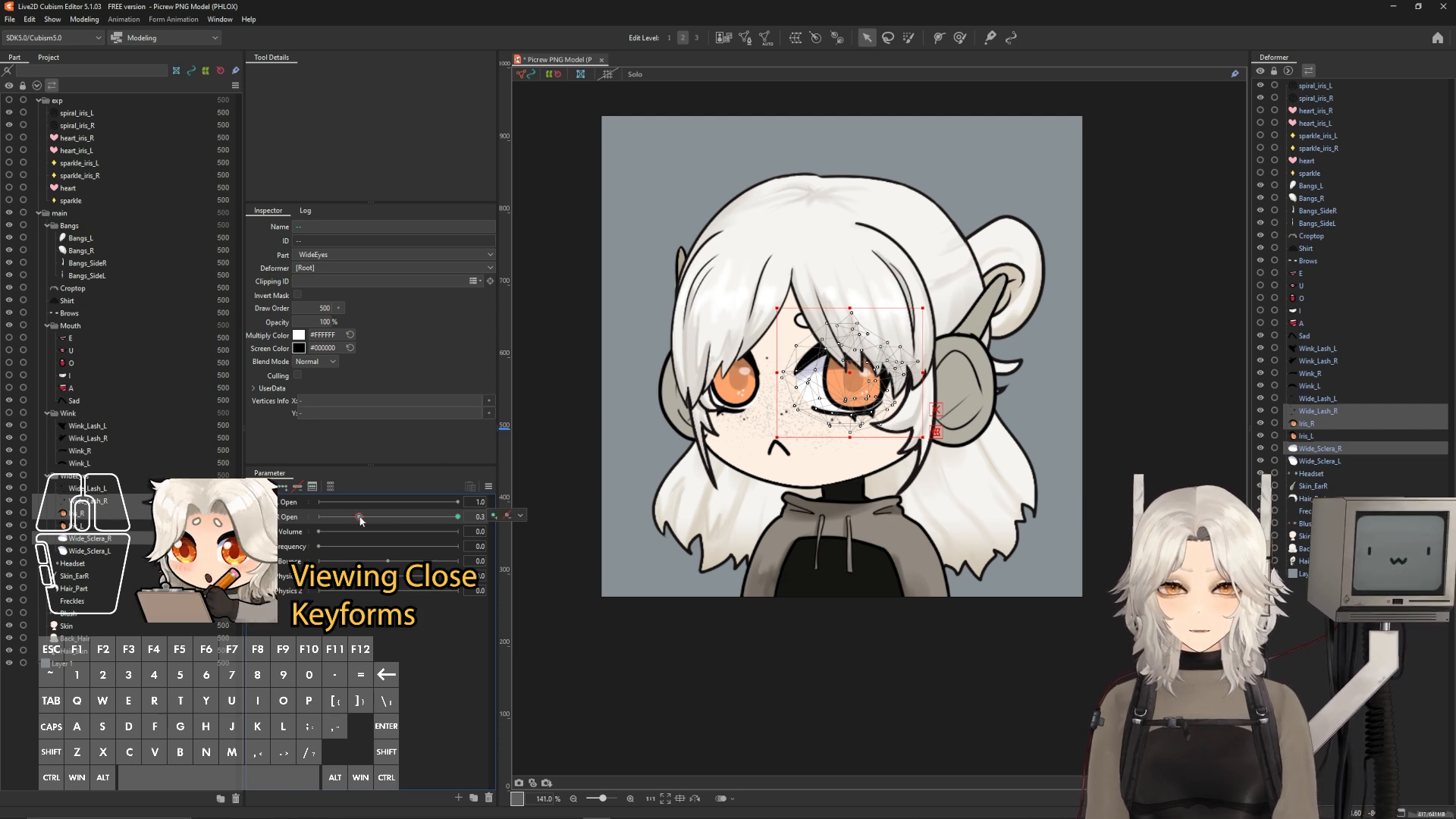
{"action": "right_click", "coordinate": [360, 518]}
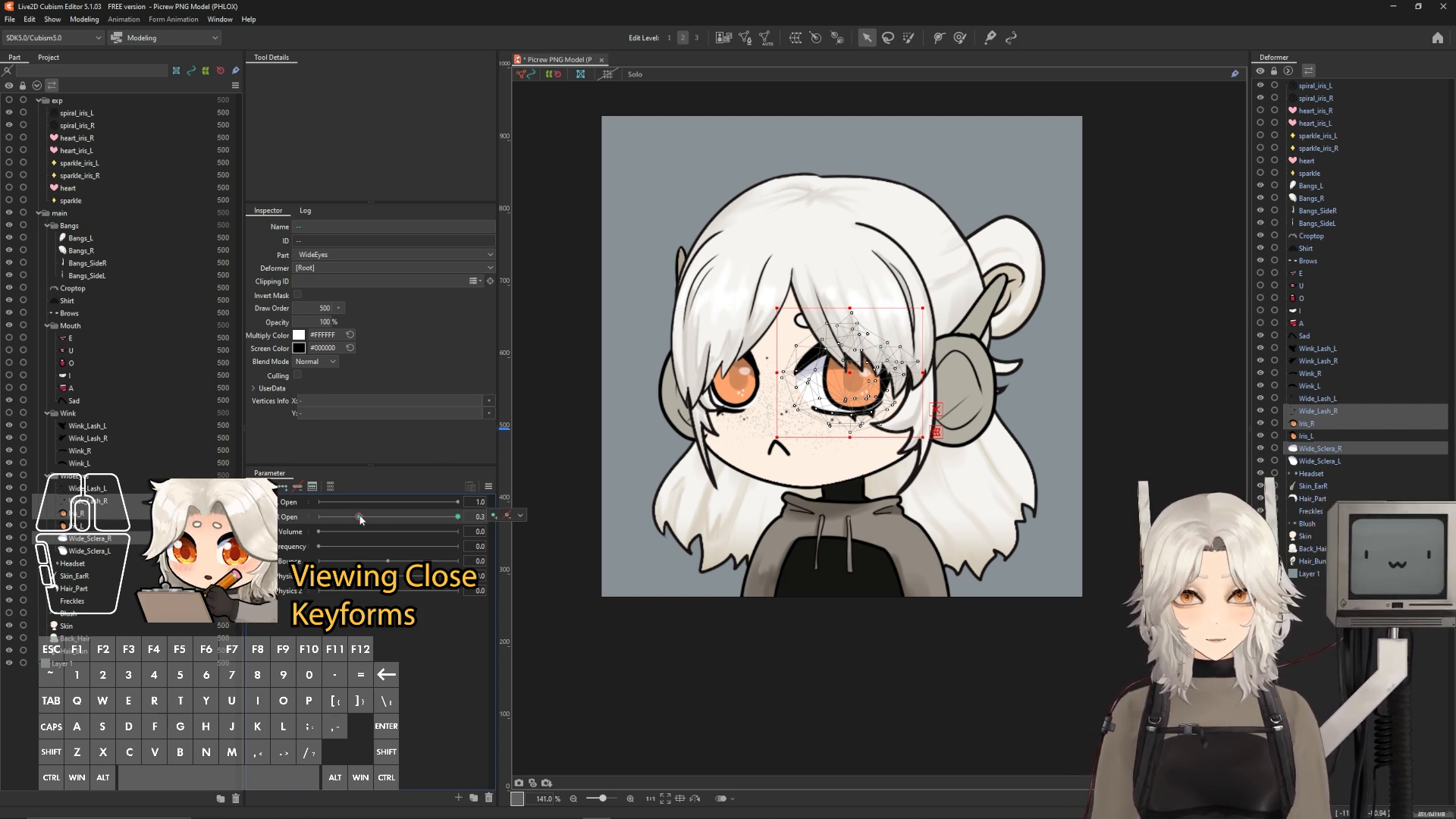
{"action": "mouse_move", "coordinate": [519, 515]}
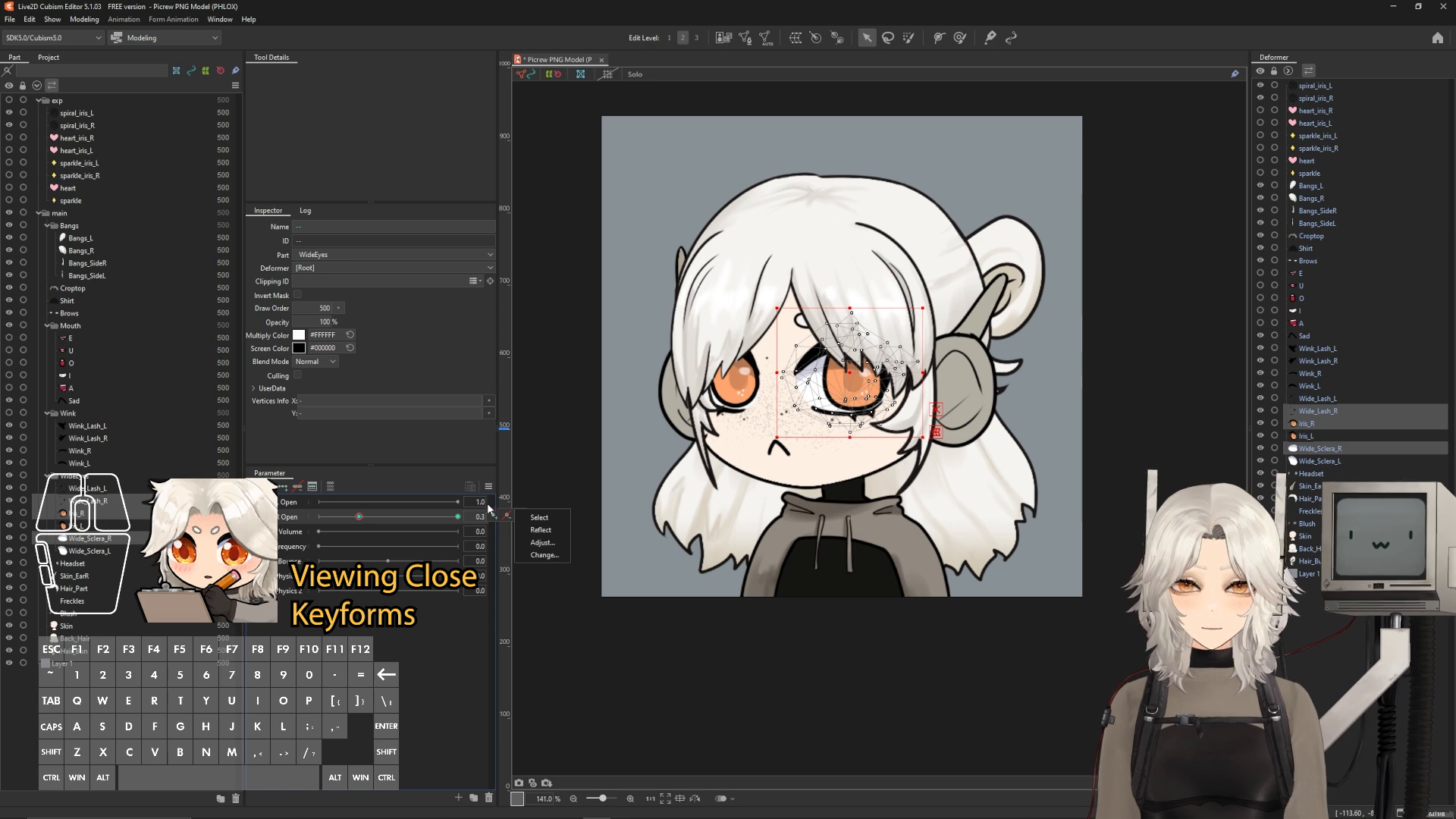
{"action": "left_click_drag", "start_coordinate": [497, 490], "coordinate": [1162, 485]}
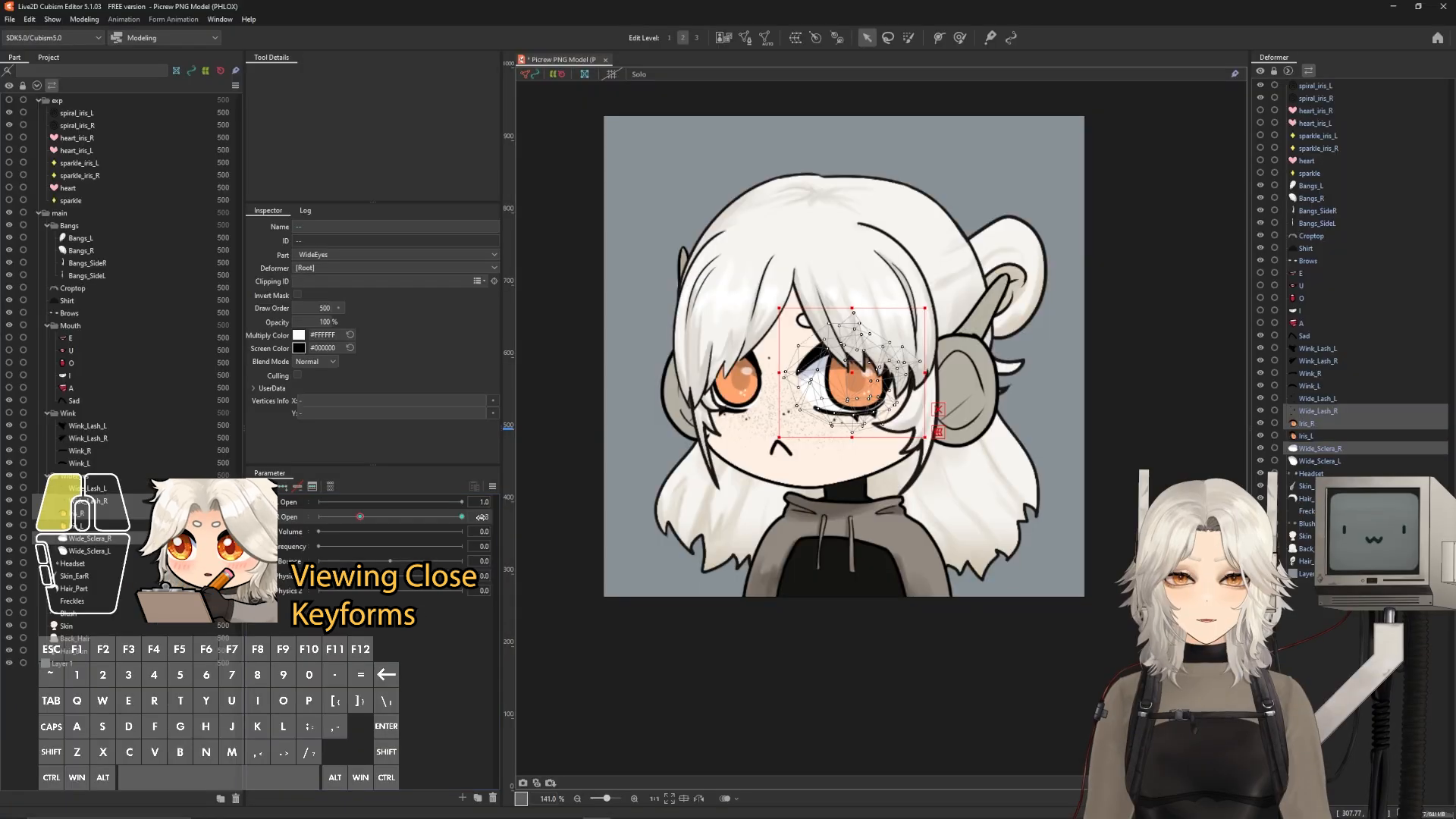
{"action": "left_click", "coordinate": [480, 518]}
{"action": "type", "text": "."}
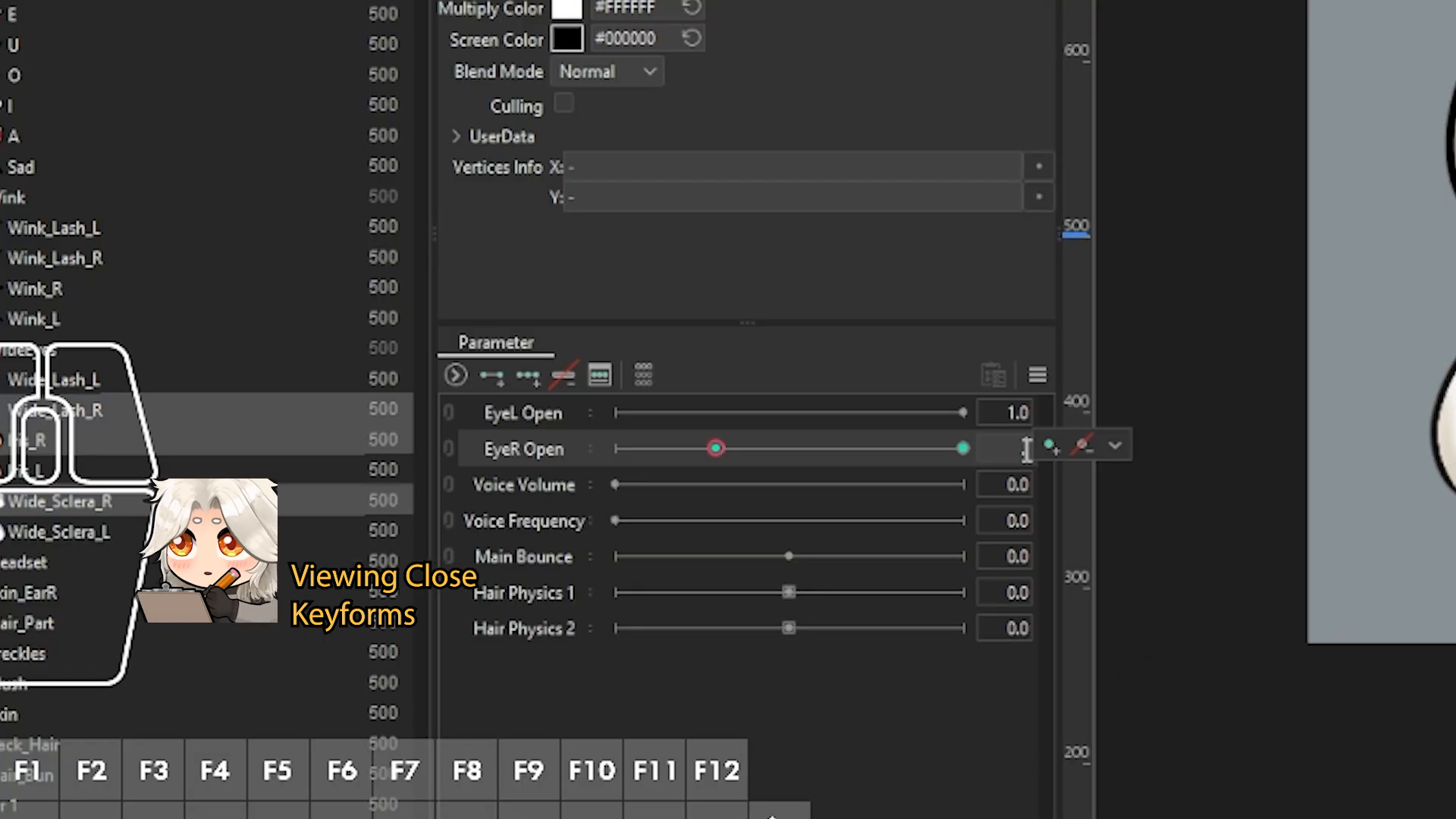
{"action": "type", "text": "29"}
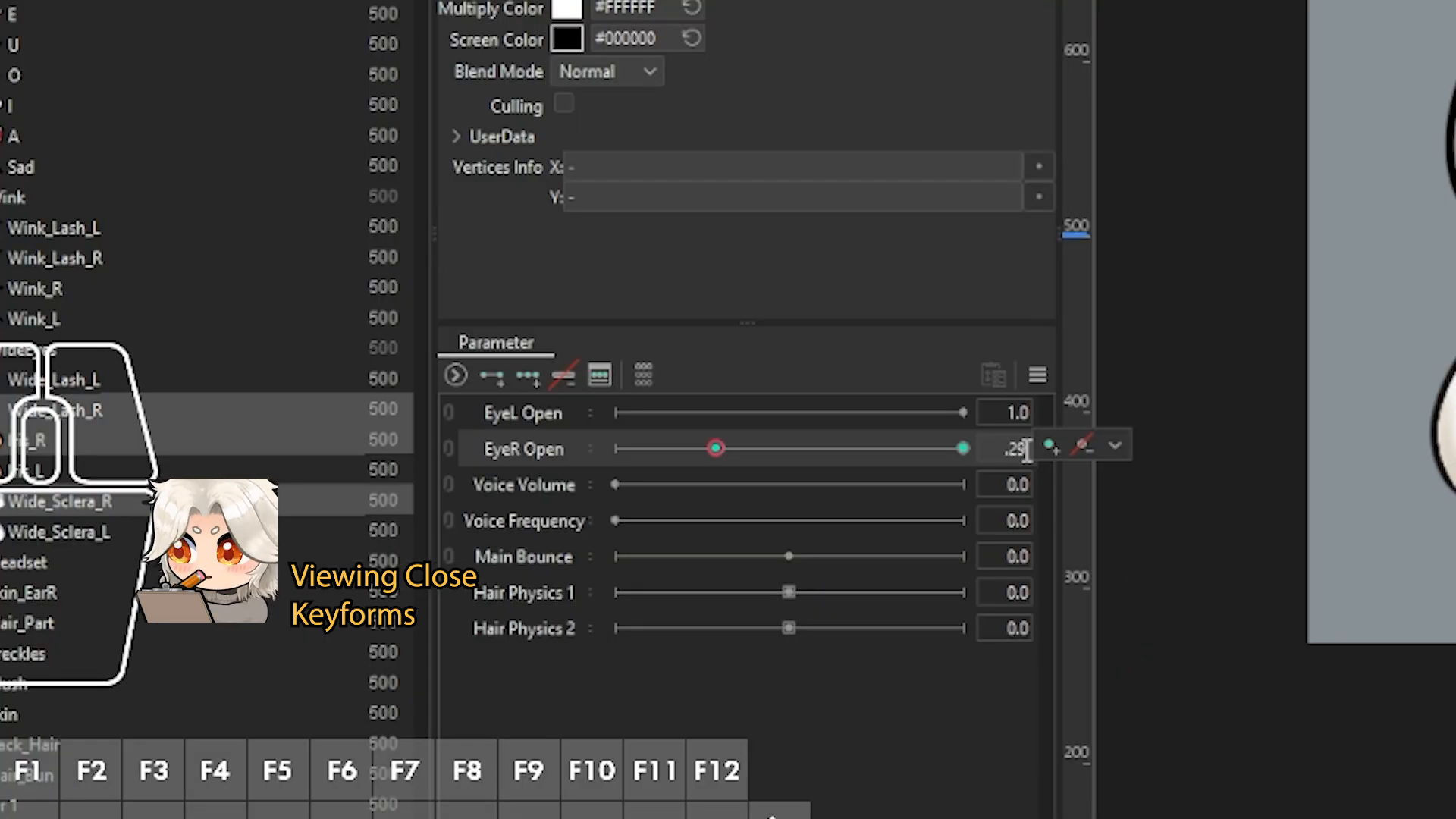
{"action": "key", "text": "Return"}
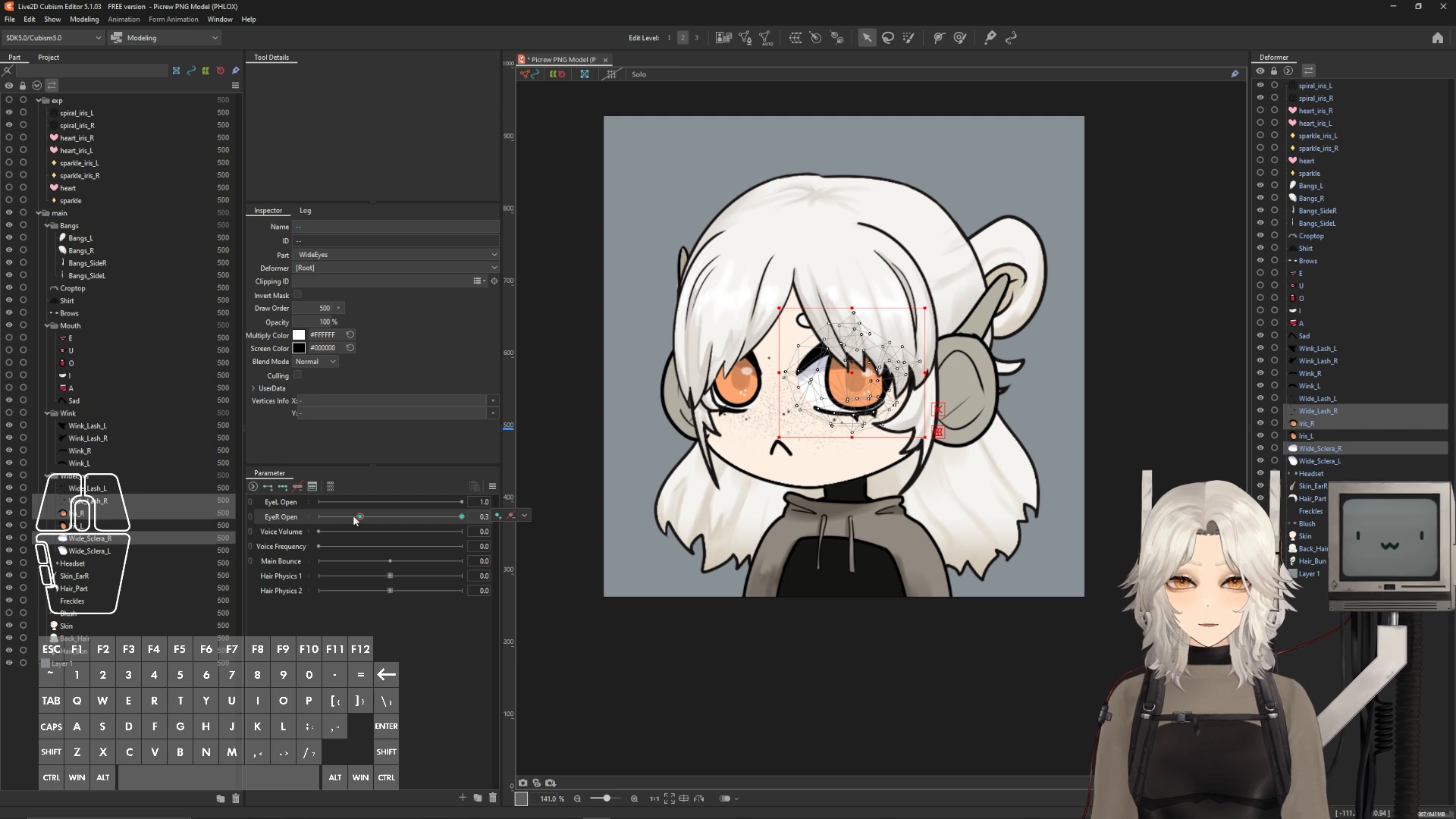
- Set Wide_Sclera_R, Iris_R and Wide_Lash_R to 0% opacity at EyeR Open's 0.29 keyform and add a matching keyform at 0.0
{"action": "left_click_drag", "start_coordinate": [323, 321], "coordinate": [285, 322]}
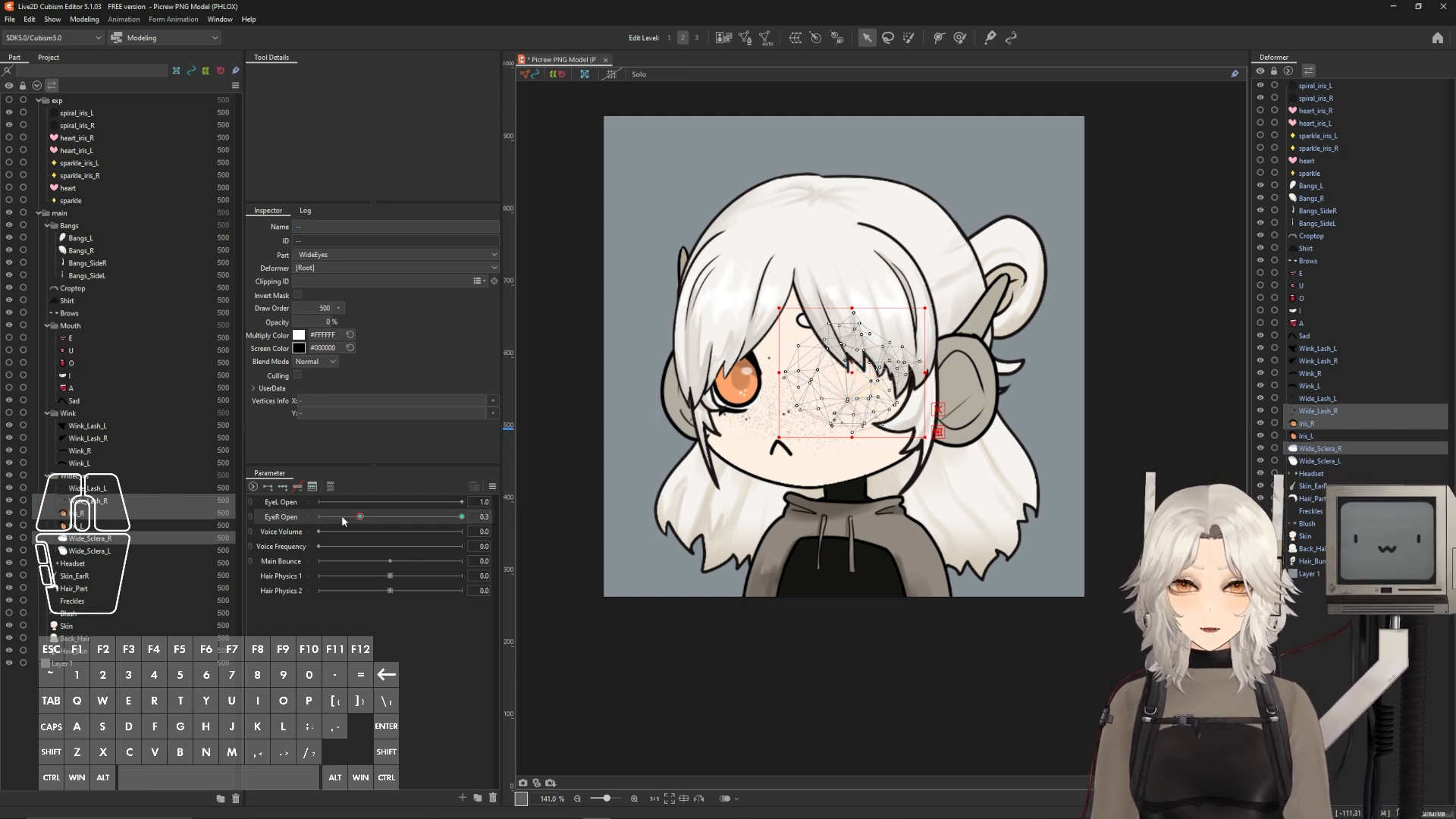
{"action": "left_click_drag", "start_coordinate": [343, 521], "coordinate": [346, 521]}
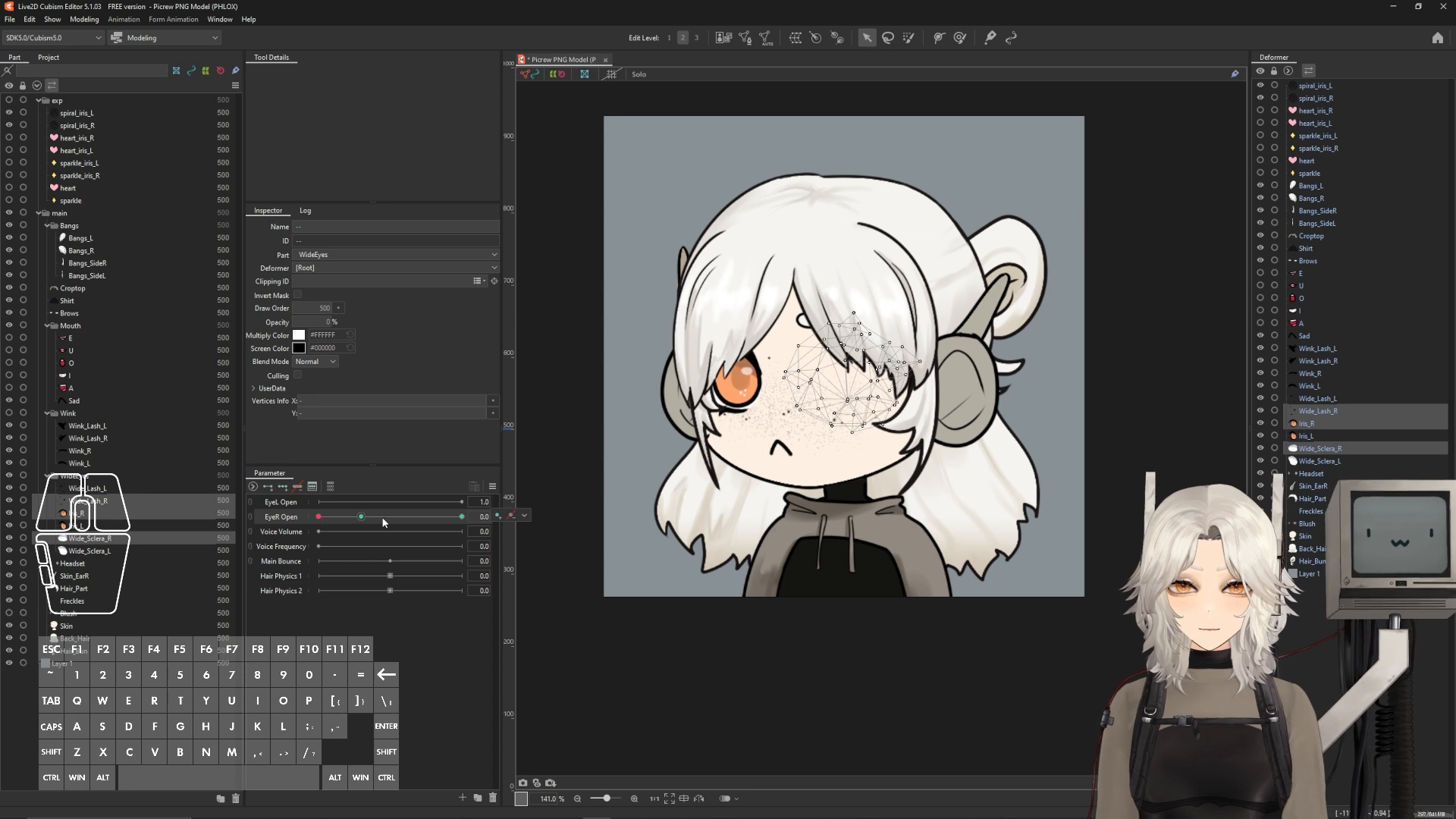
{"action": "left_click", "coordinate": [497, 516]}
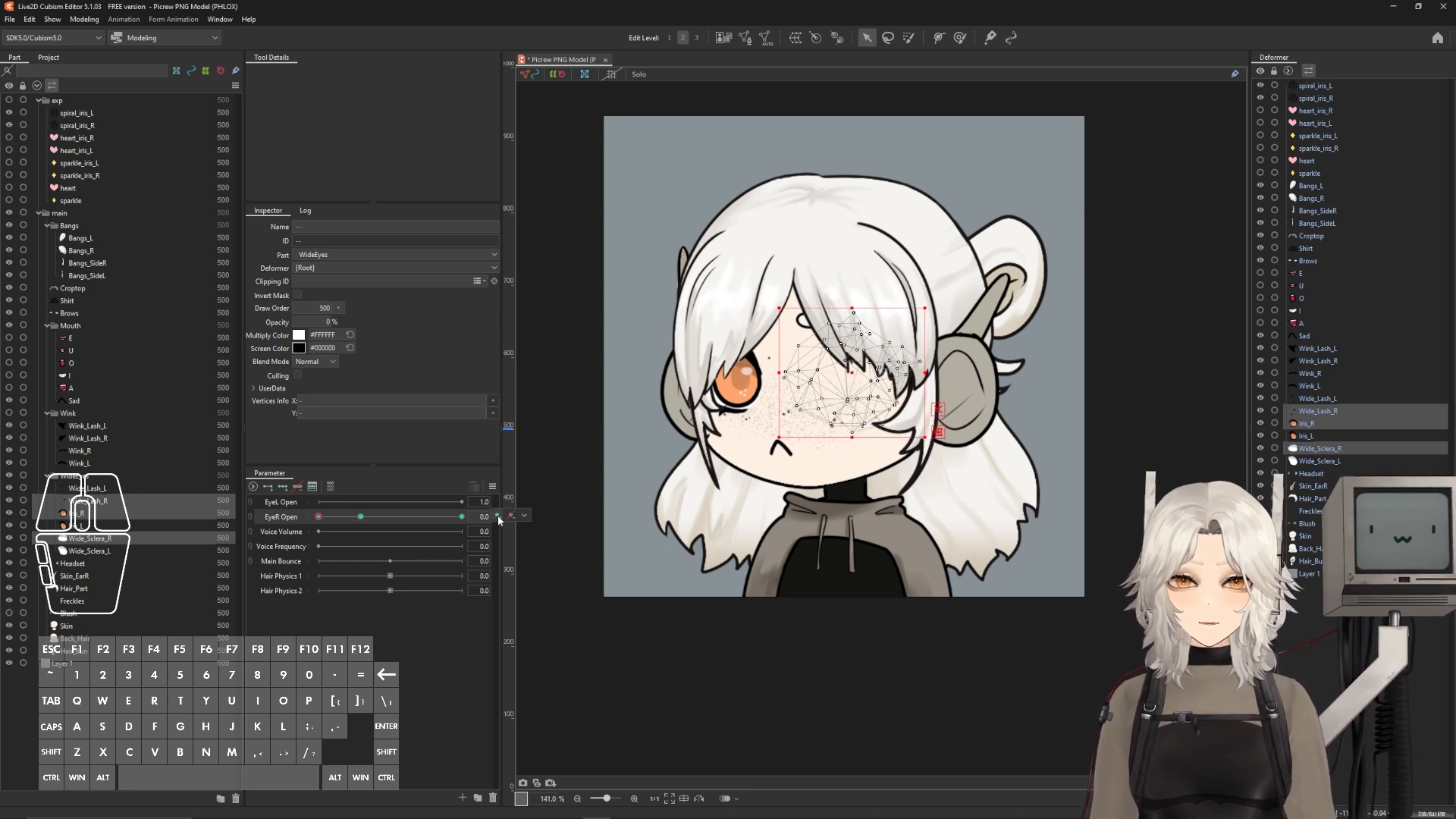
- Preview the right eye's opacity transition by setting EyeR Open's current value to .295, and return the parameter to 1.0
{"action": "left_click_drag", "start_coordinate": [319, 516], "coordinate": [531, 526]}
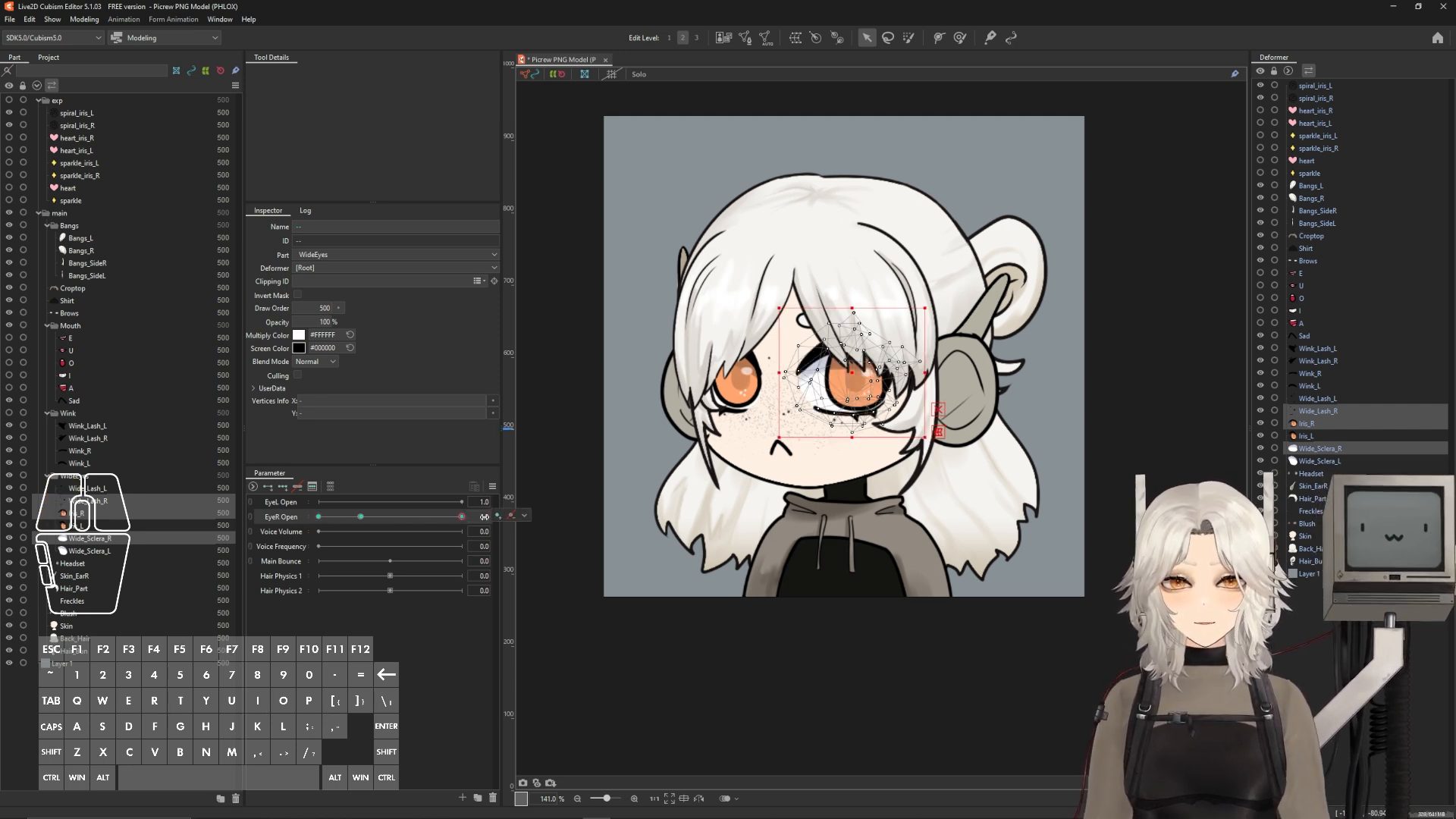
{"action": "type", "text": ".295"}
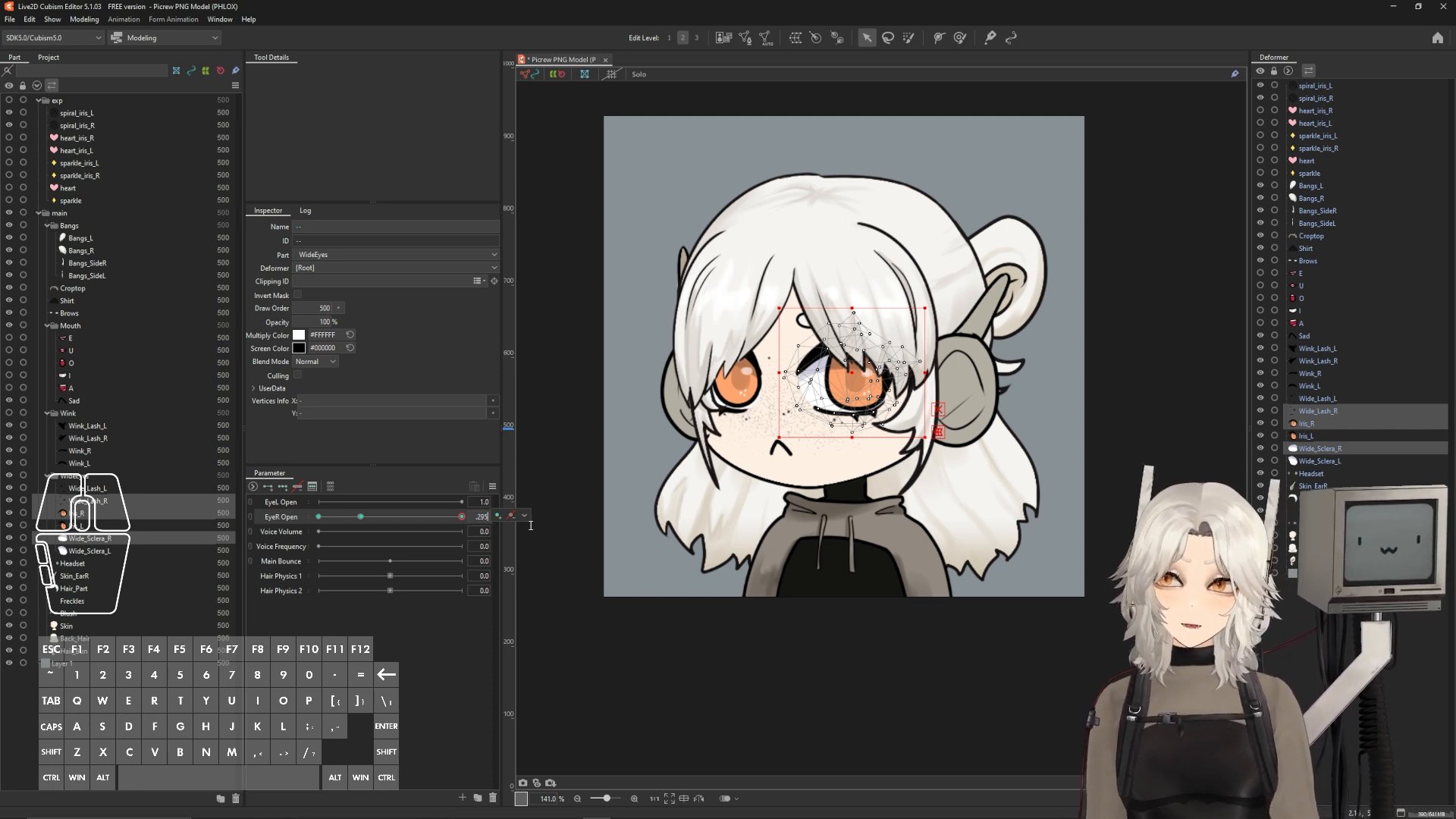
{"action": "key", "text": "Return"}
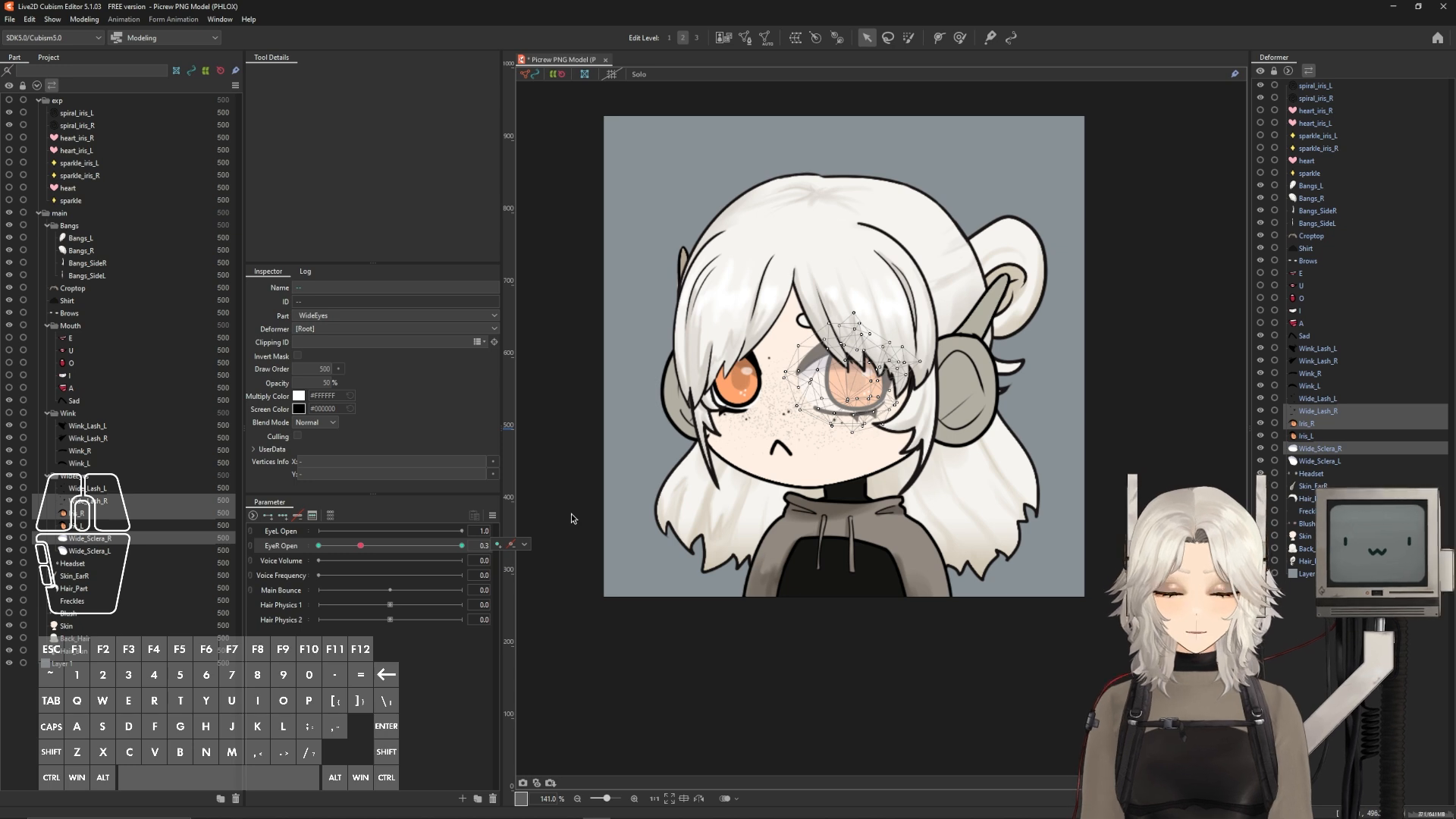
{"action": "left_click", "coordinate": [462, 546]}
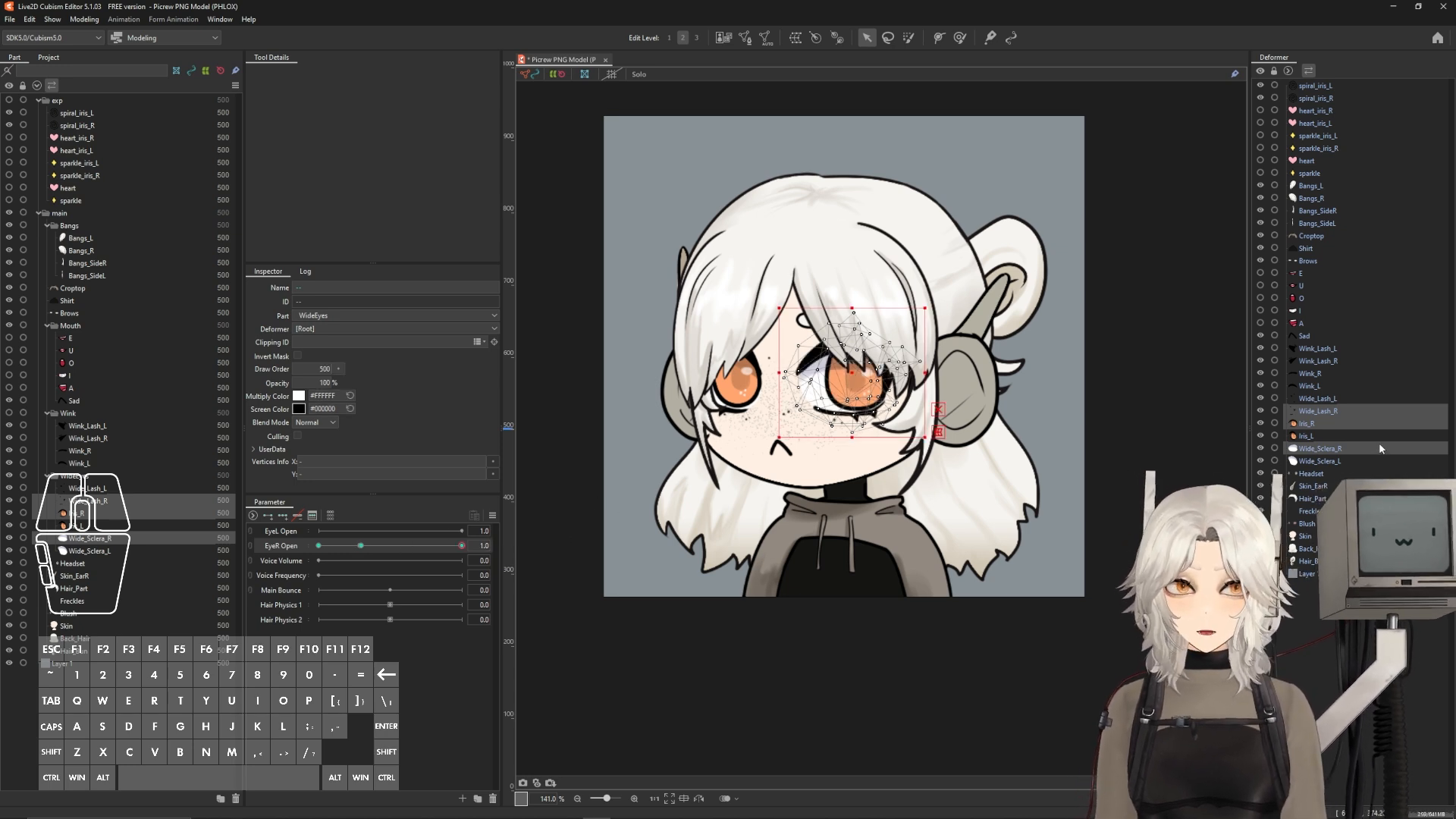
- Add EyeR Open keyforms at 0.0, 0.25 and 0.3 to Wink_R and Wink_Lash_R
{"action": "left_click", "coordinate": [1316, 373]}
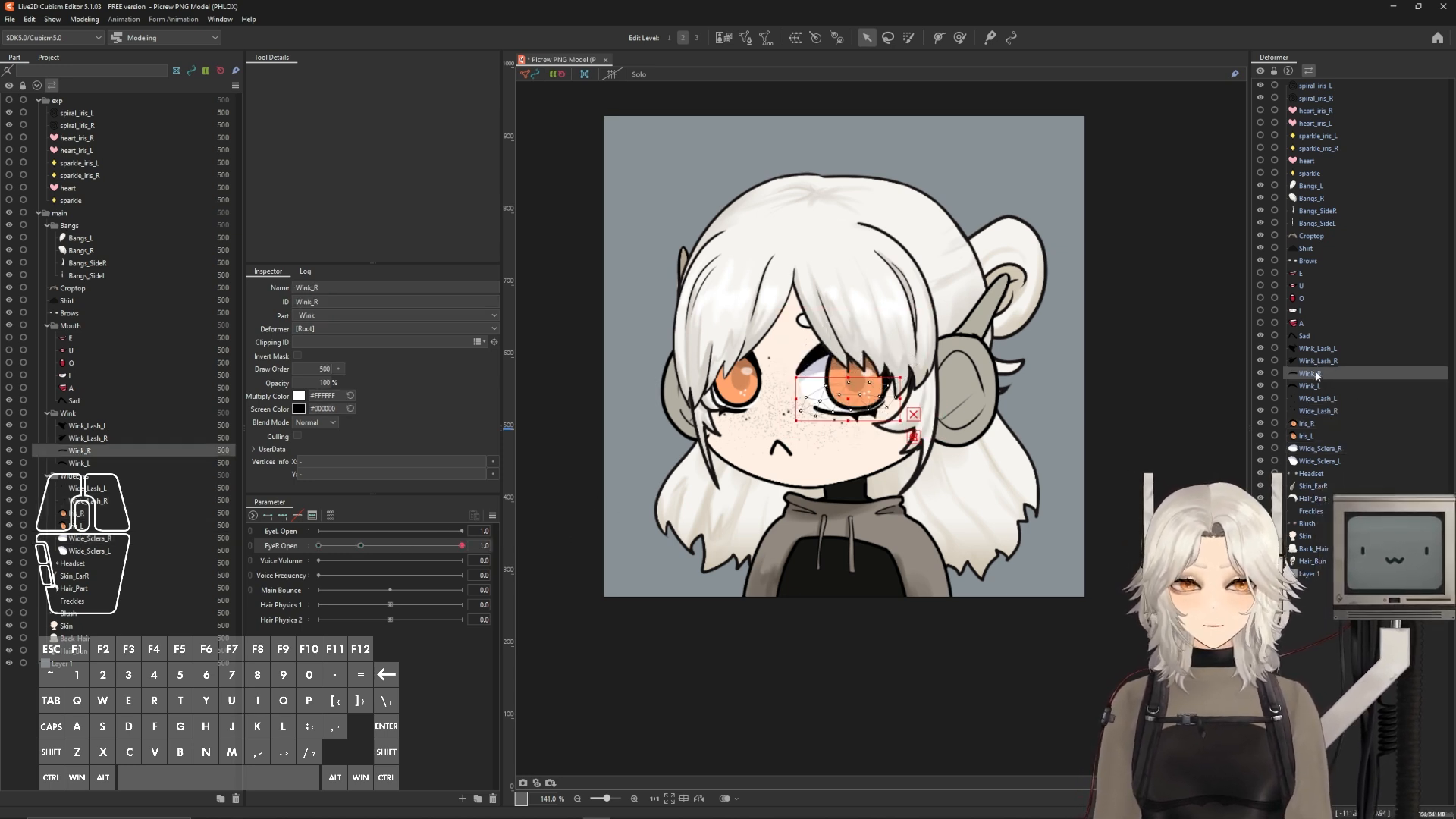
{"action": "left_click", "coordinate": [1317, 361], "text": "ctrl"}
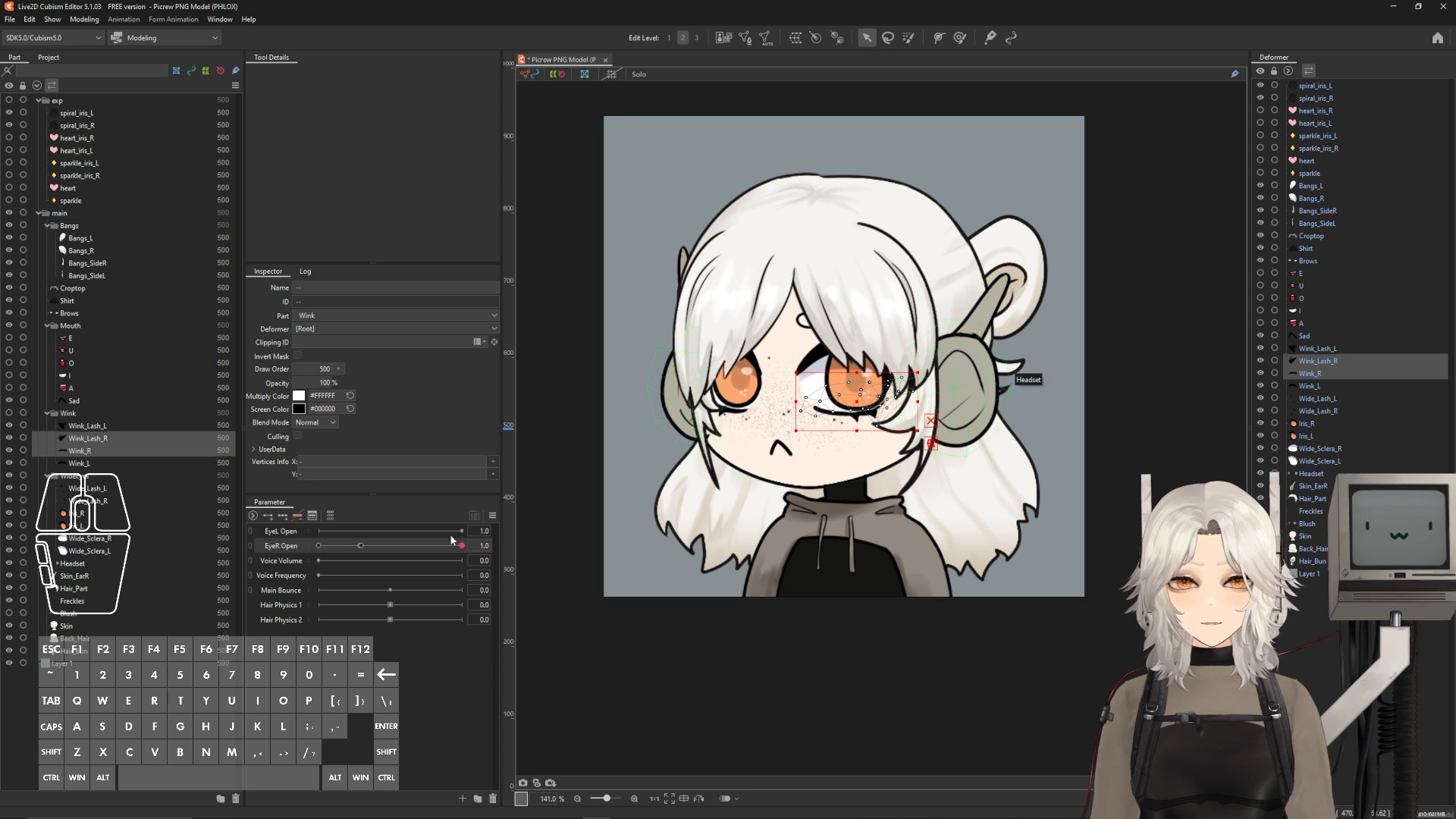
{"action": "left_click", "coordinate": [311, 515]}
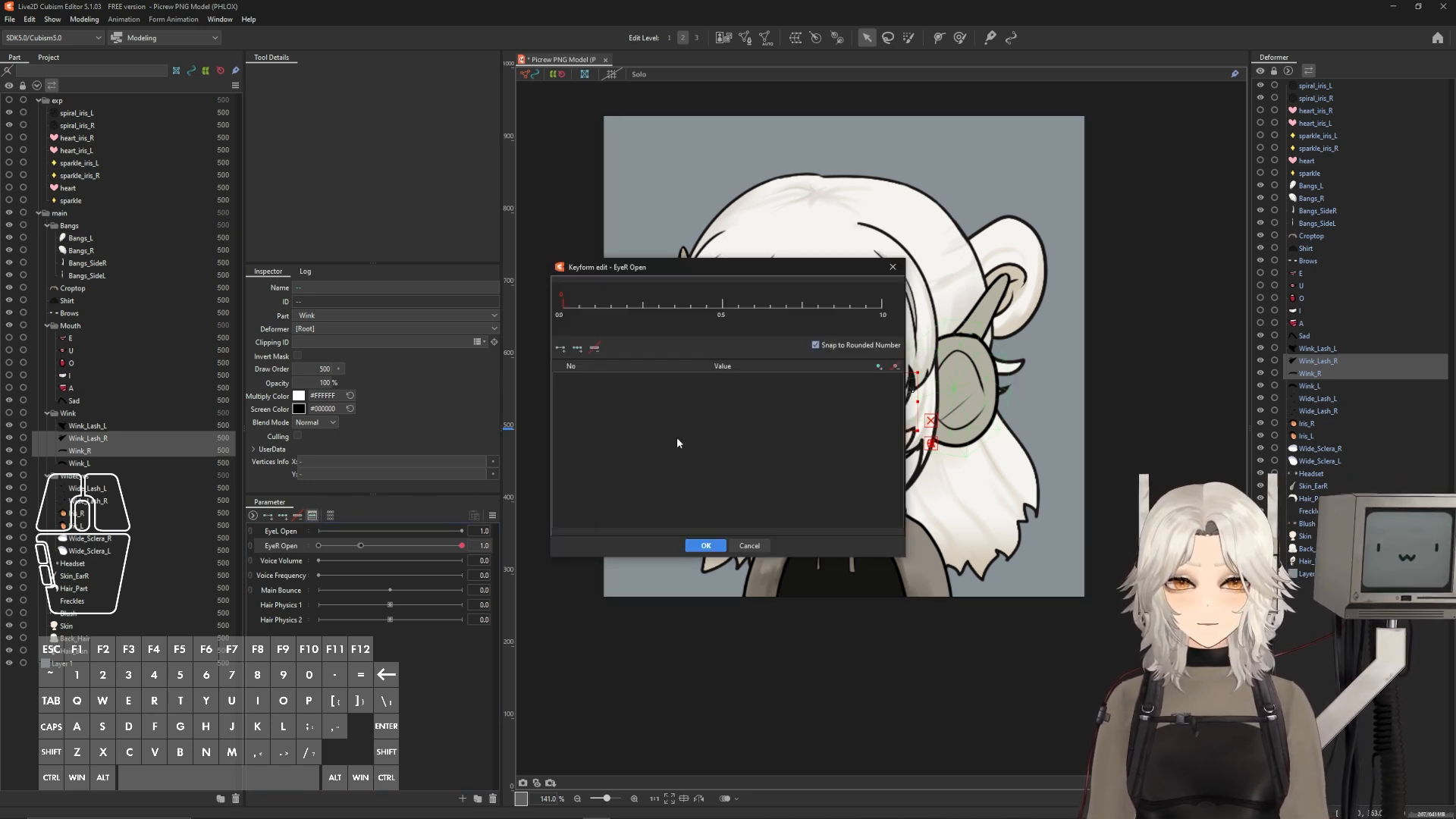
{"action": "left_click", "coordinate": [689, 297]}
{"action": "left_click_drag", "start_coordinate": [689, 298], "coordinate": [626, 305]}
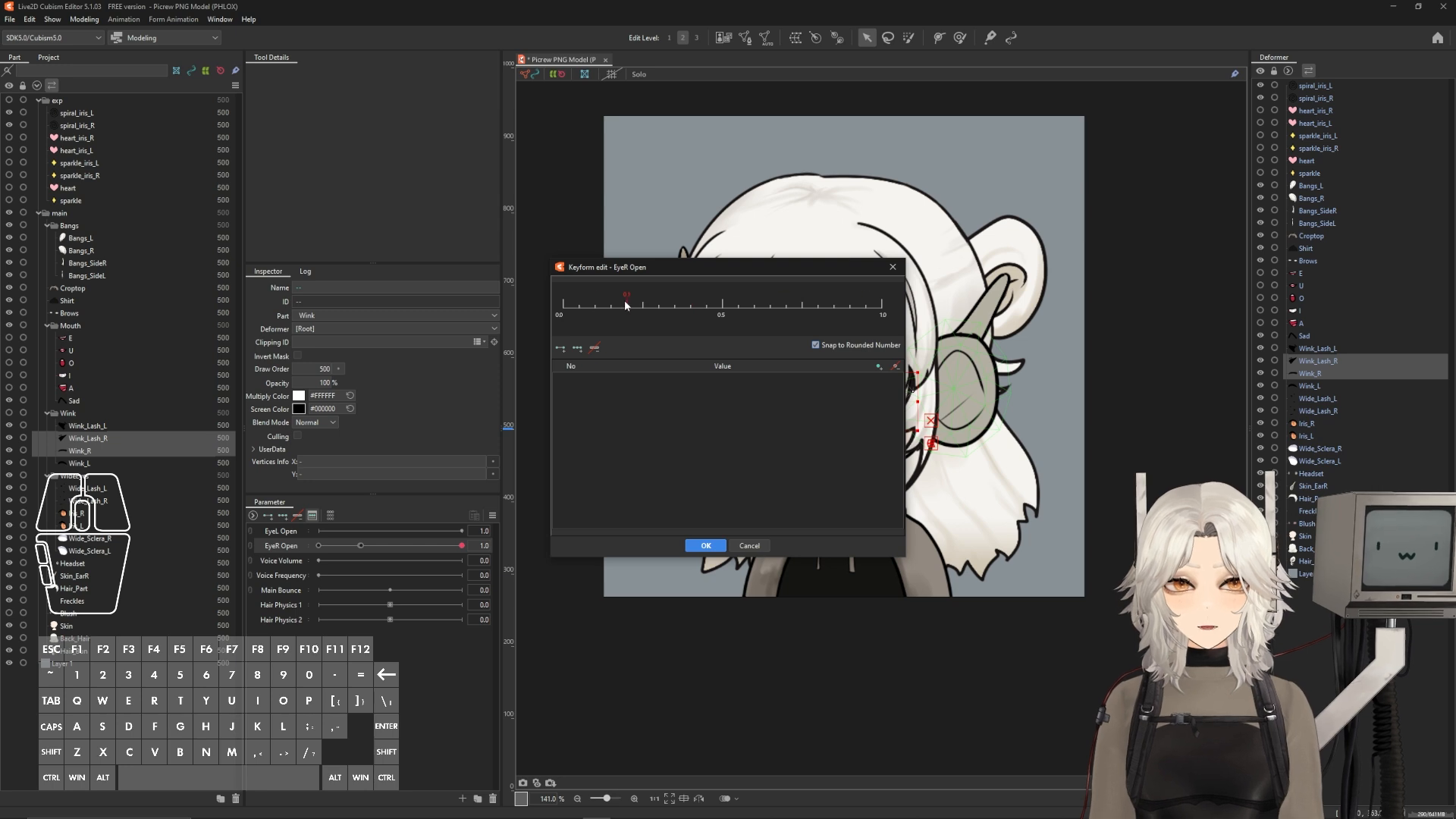
{"action": "left_click", "coordinate": [563, 311]}
{"action": "left_click", "coordinate": [646, 313]}
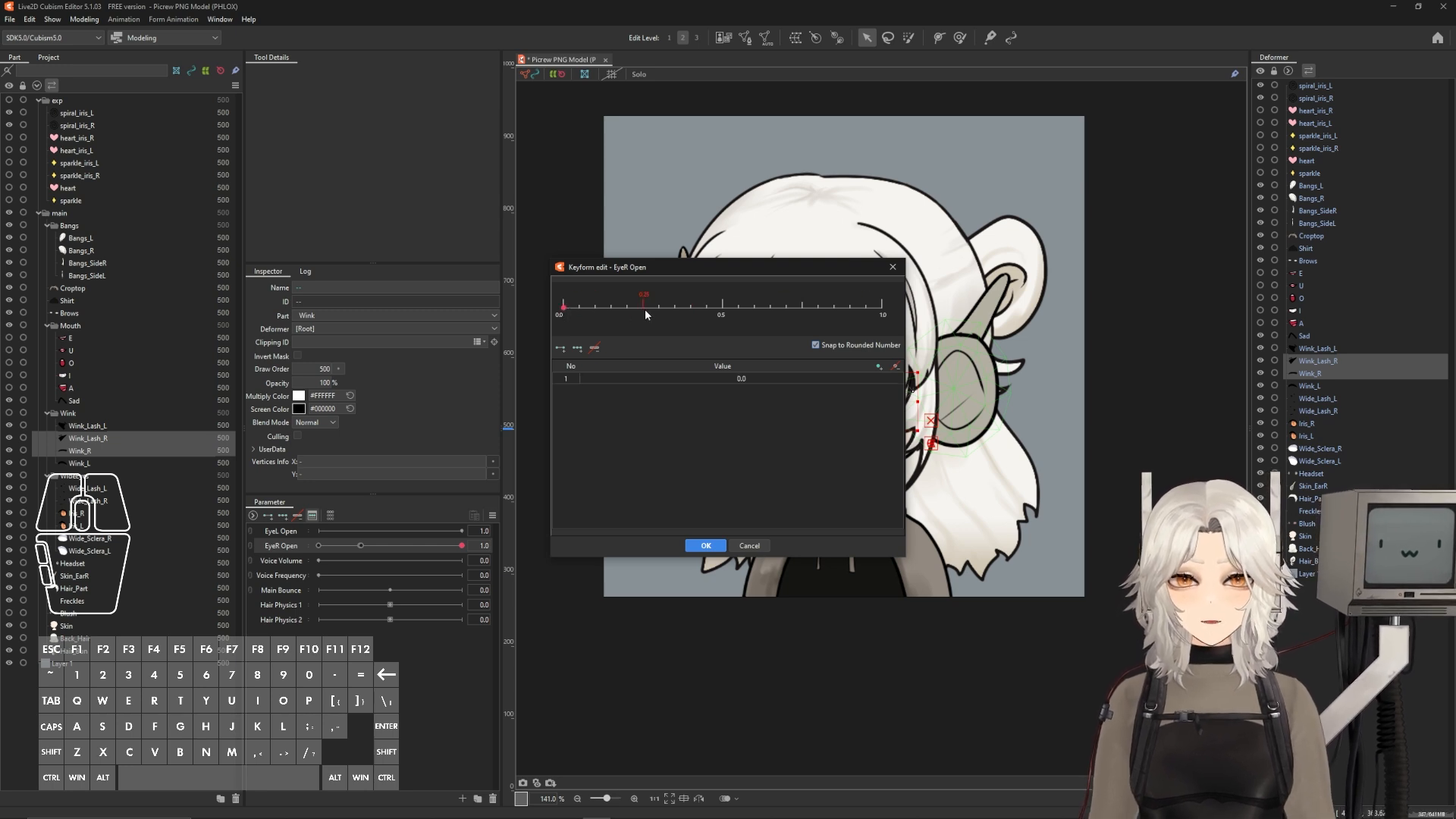
{"action": "right_click", "coordinate": [643, 310]}
{"action": "right_click", "coordinate": [659, 310]}
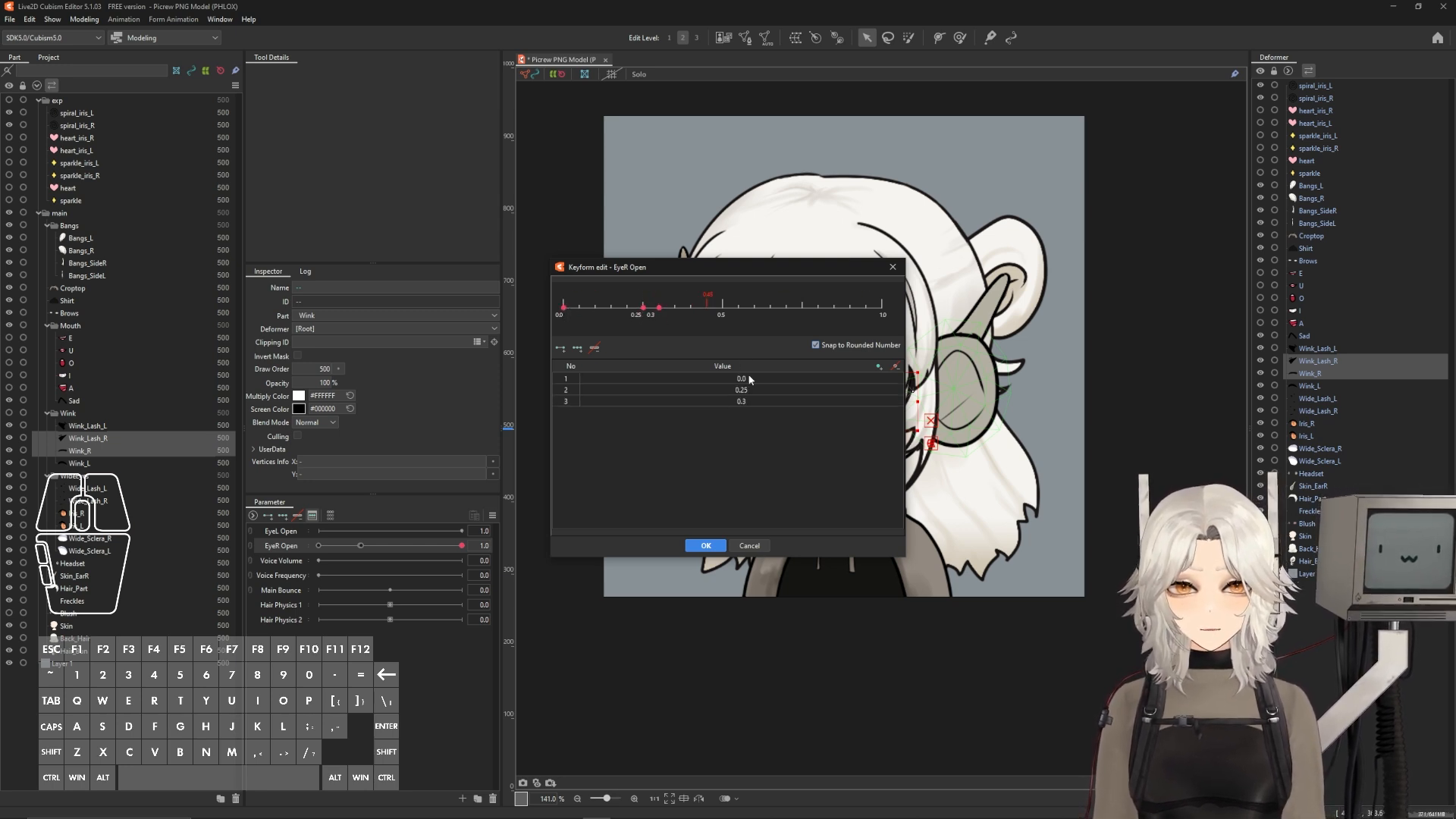
- Change the 0.25 keyform of the right wink parts to 0.29 and apply the keyform edits
{"action": "left_click", "coordinate": [747, 393]}
{"action": "double_click", "coordinate": [747, 393]}
{"action": "type", "text": ".29"}
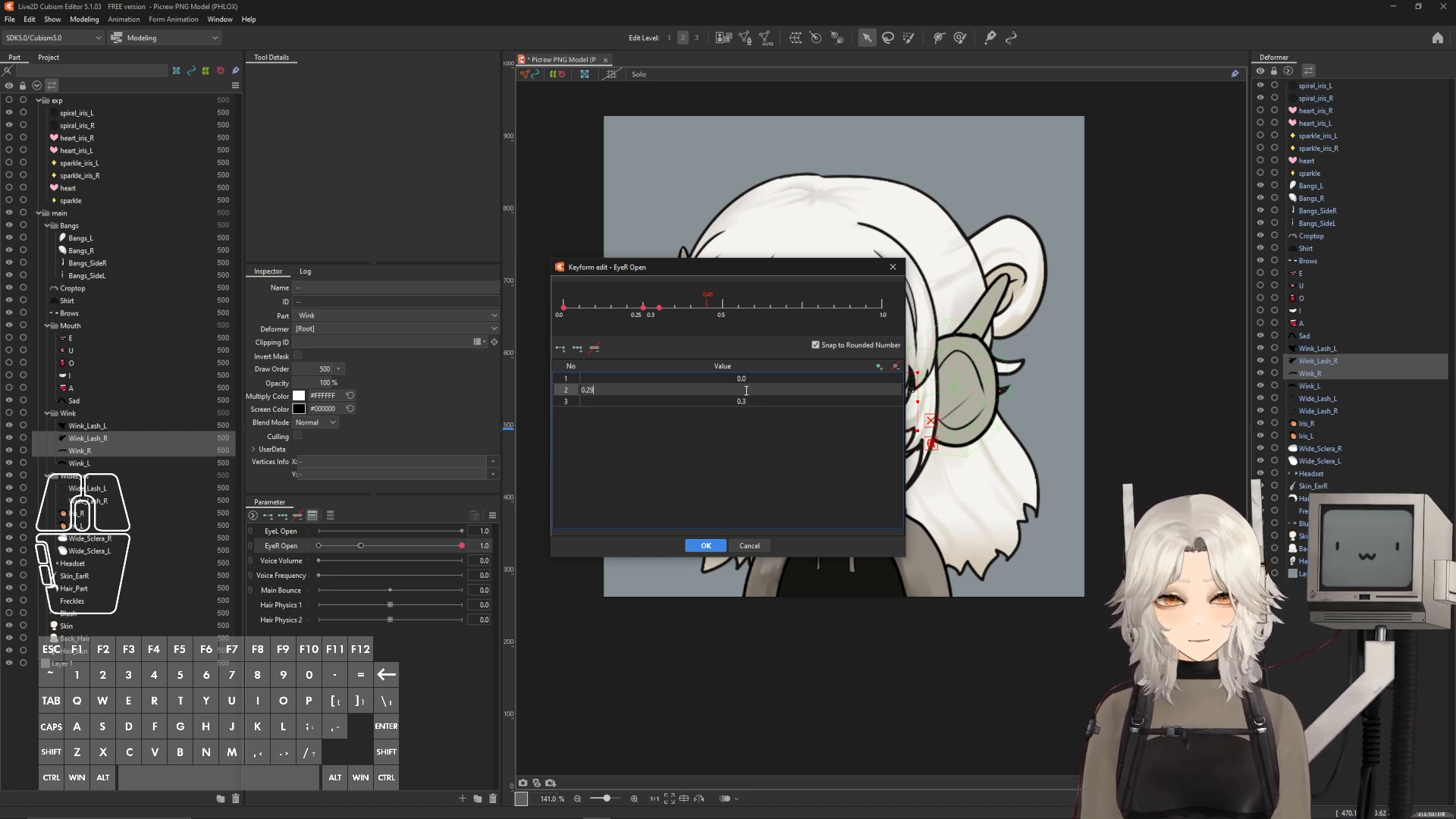
{"action": "key", "text": "Return"}
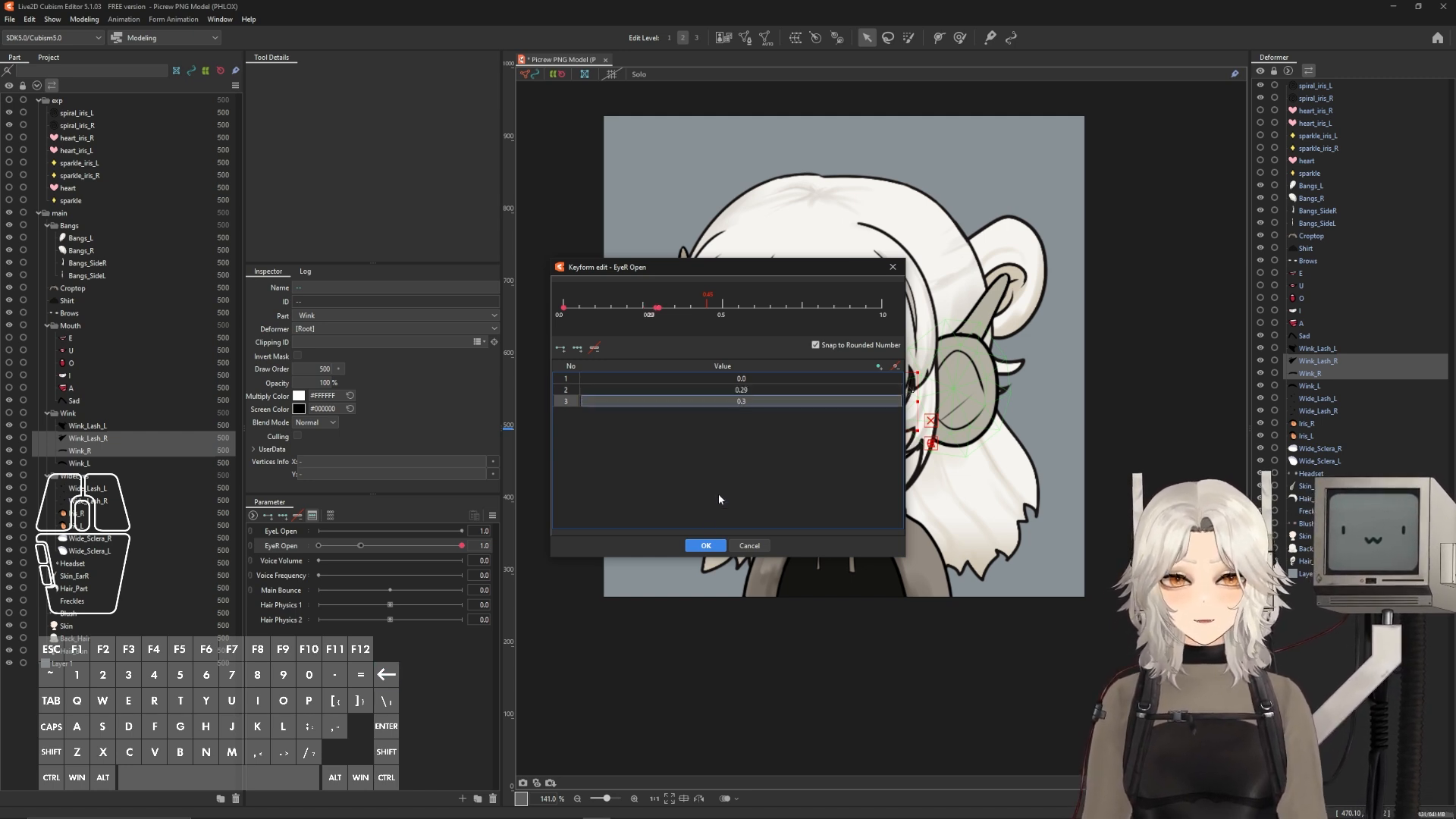
{"action": "left_click", "coordinate": [705, 546]}
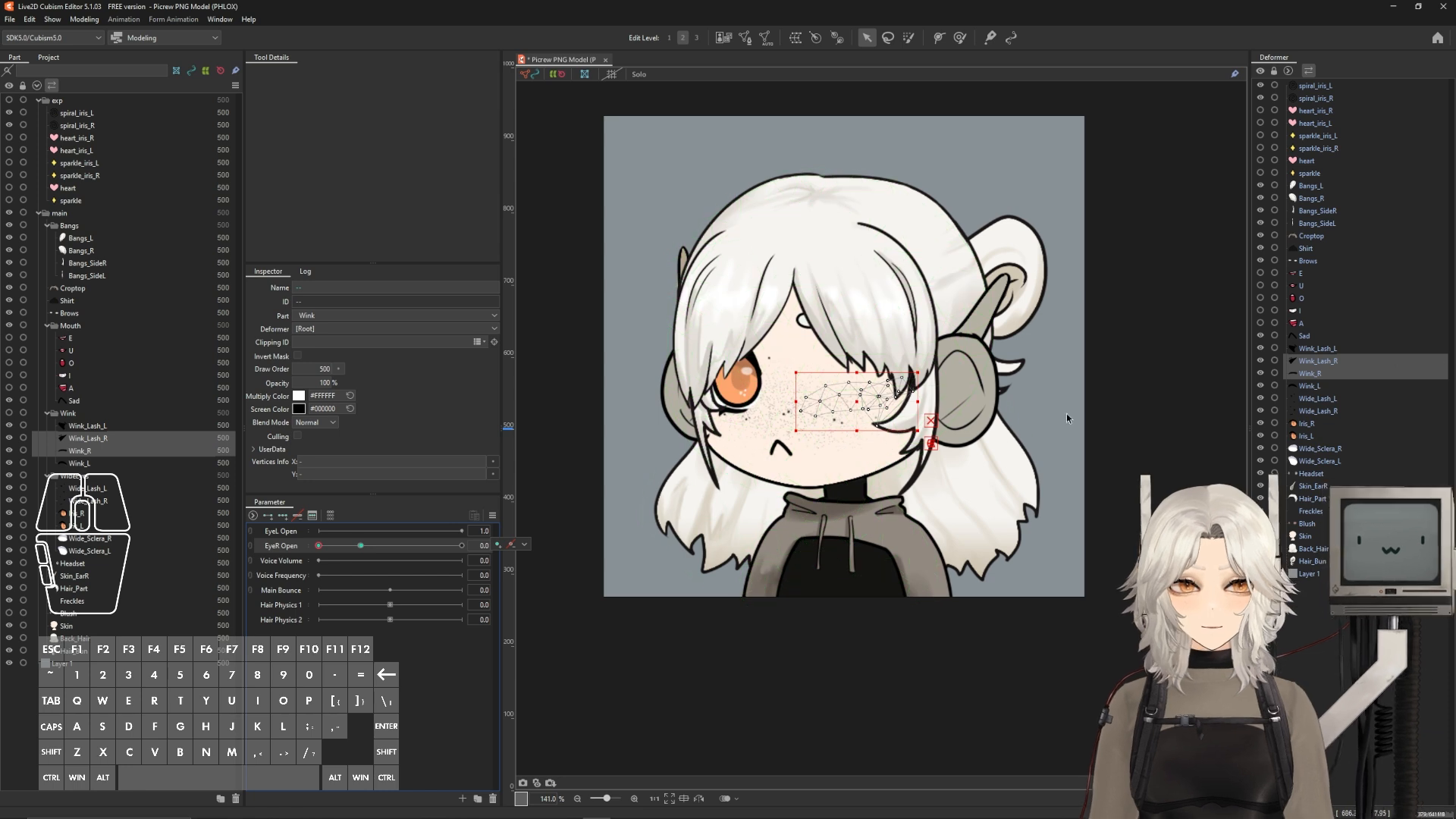
- With the Wink part shown, key Wink_R and Wink_Lash_R at 0% opacity at EyeR Open 0.3 and 1.0
{"action": "left_click", "coordinate": [10, 414]}
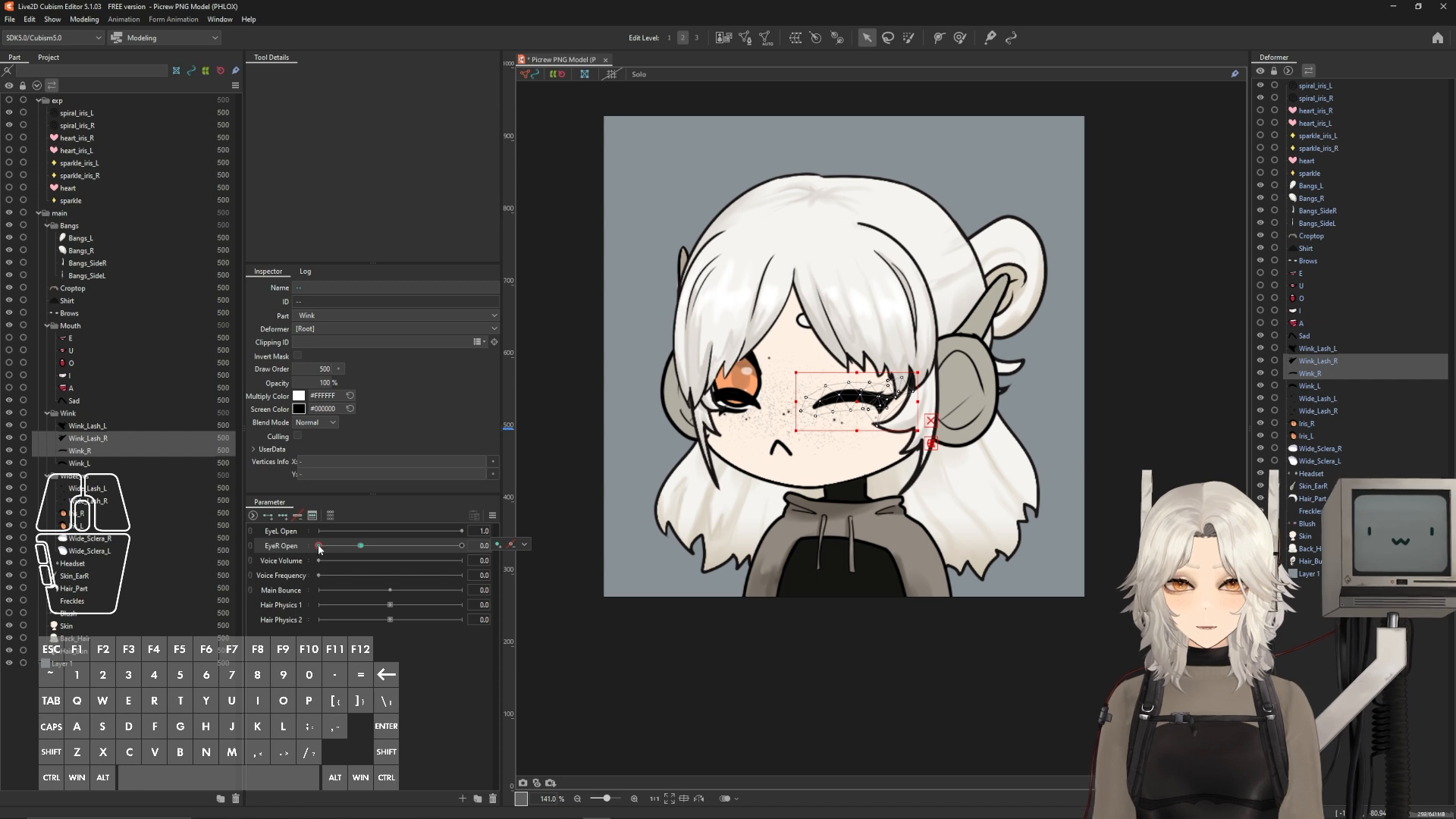
{"action": "right_click", "coordinate": [359, 549]}
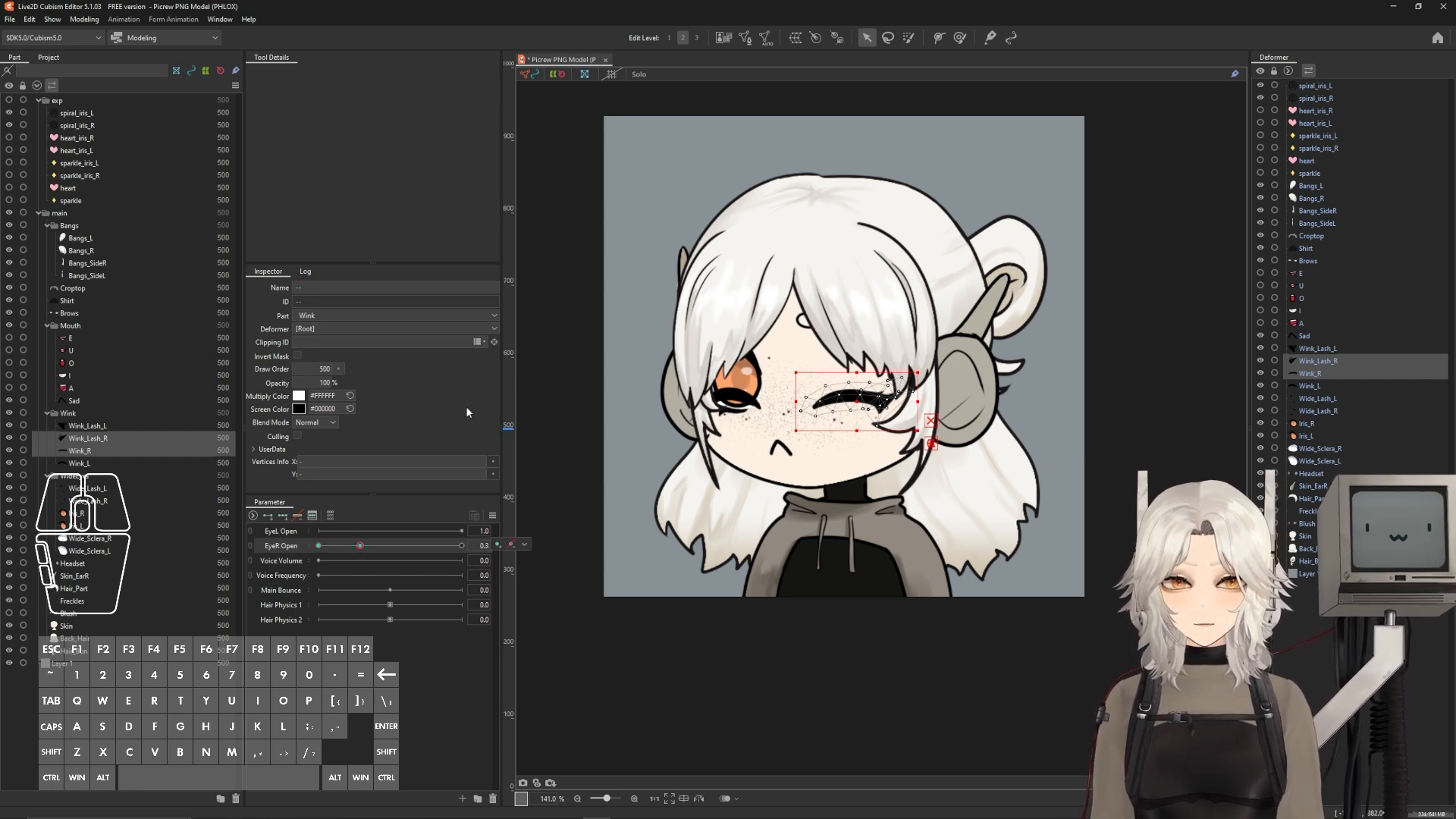
{"action": "right_click", "coordinate": [364, 550]}
{"action": "left_click_drag", "start_coordinate": [323, 384], "coordinate": [318, 387]}
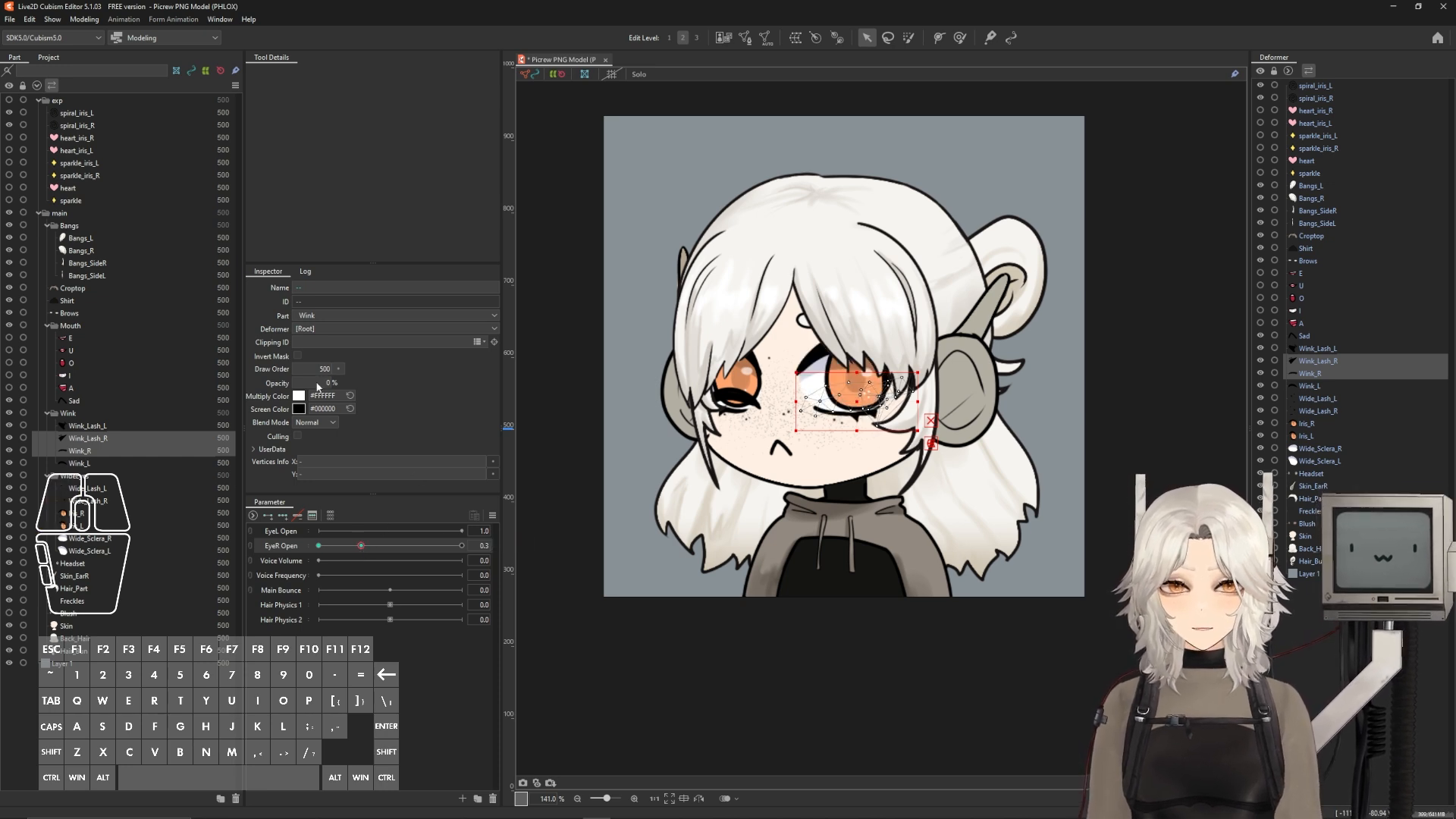
{"action": "left_click", "coordinate": [463, 546]}
{"action": "left_click", "coordinate": [498, 546]}
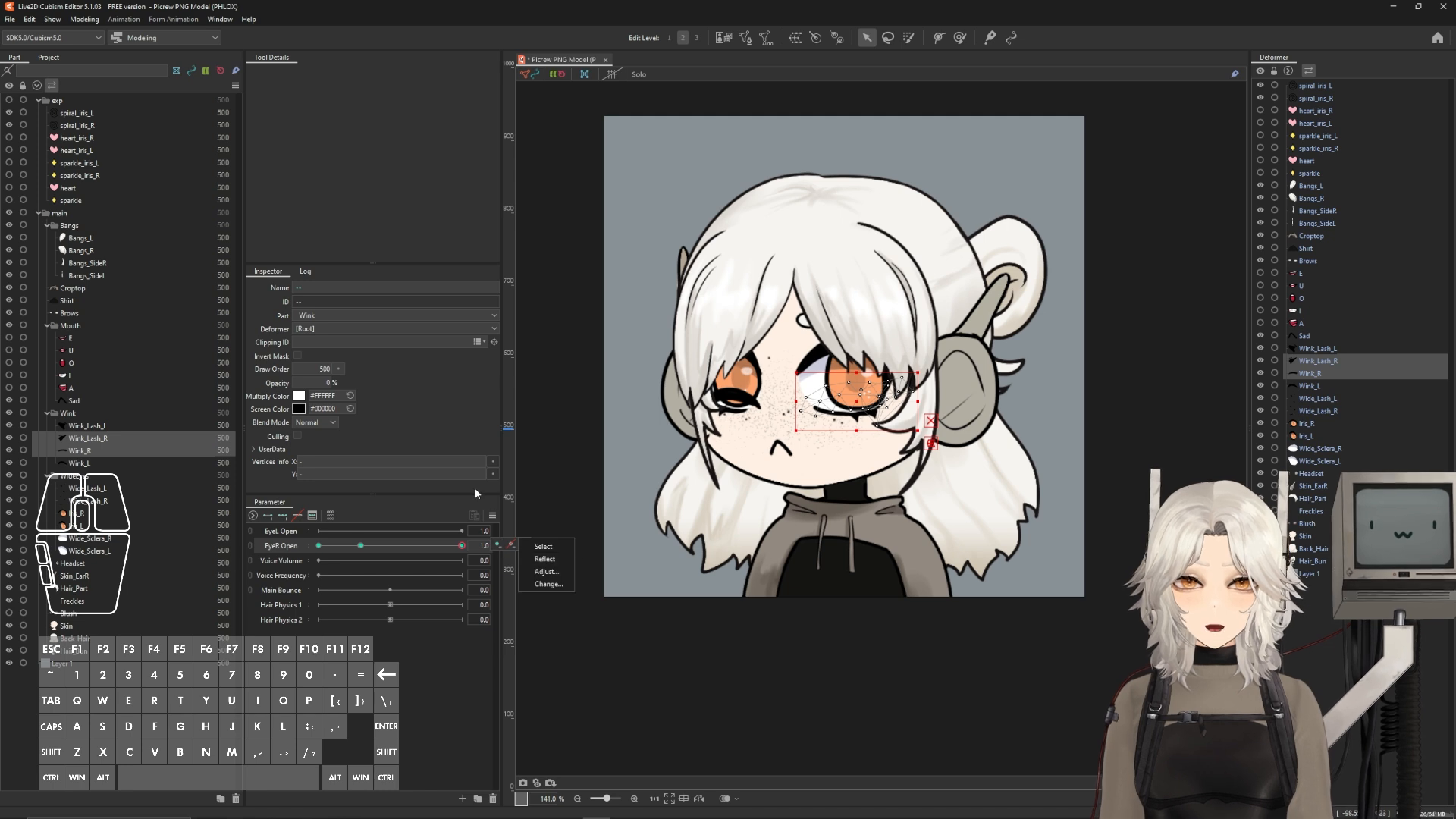
- Preview the right eye's change between wink and open eye, examining the blend between EyeR Open's 0.29 and 0.3 keyforms up close
{"action": "left_click_drag", "start_coordinate": [465, 549], "coordinate": [315, 547]}
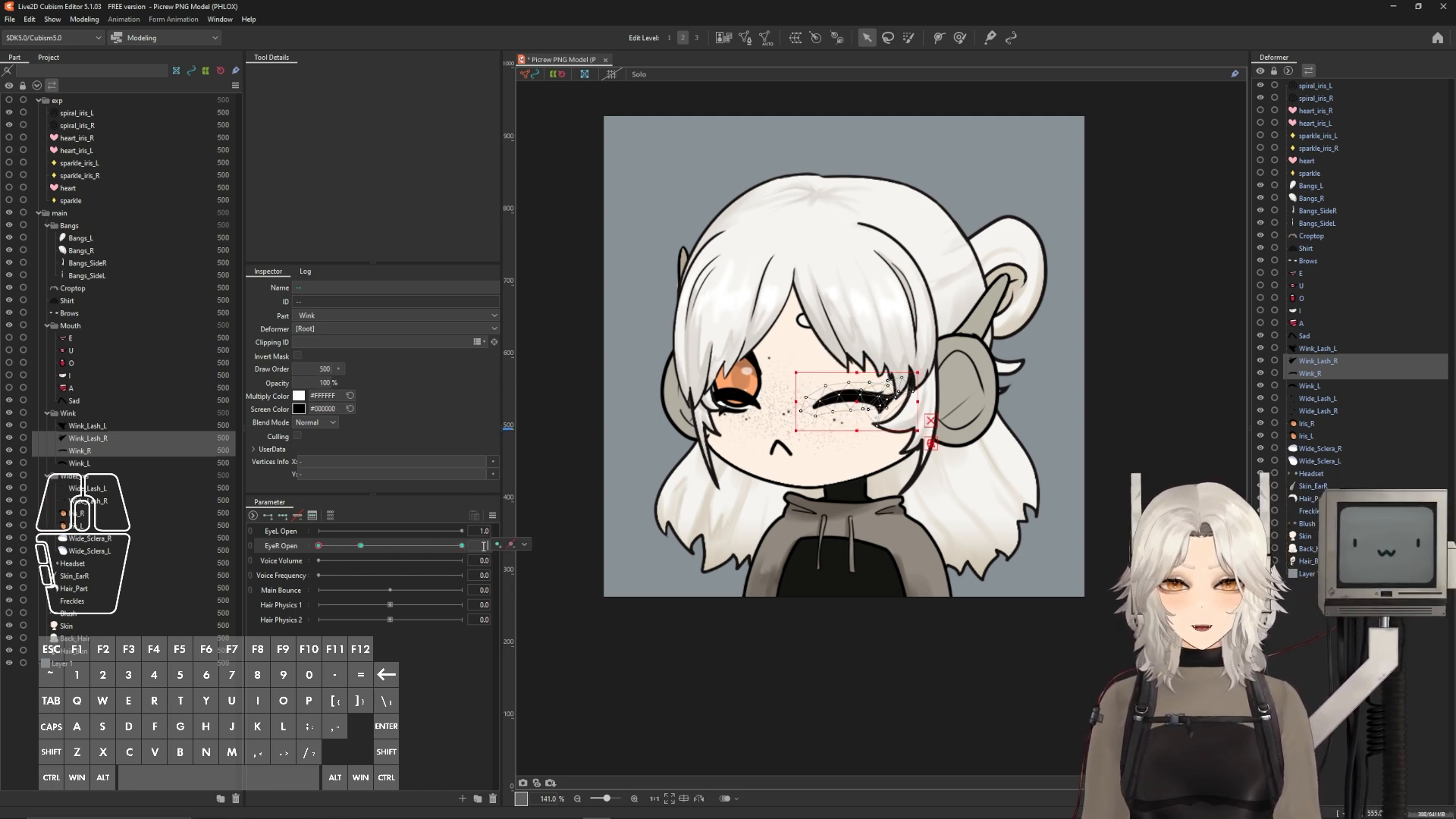
{"action": "type", "text": ".3"}
{"action": "key", "text": "Return"}
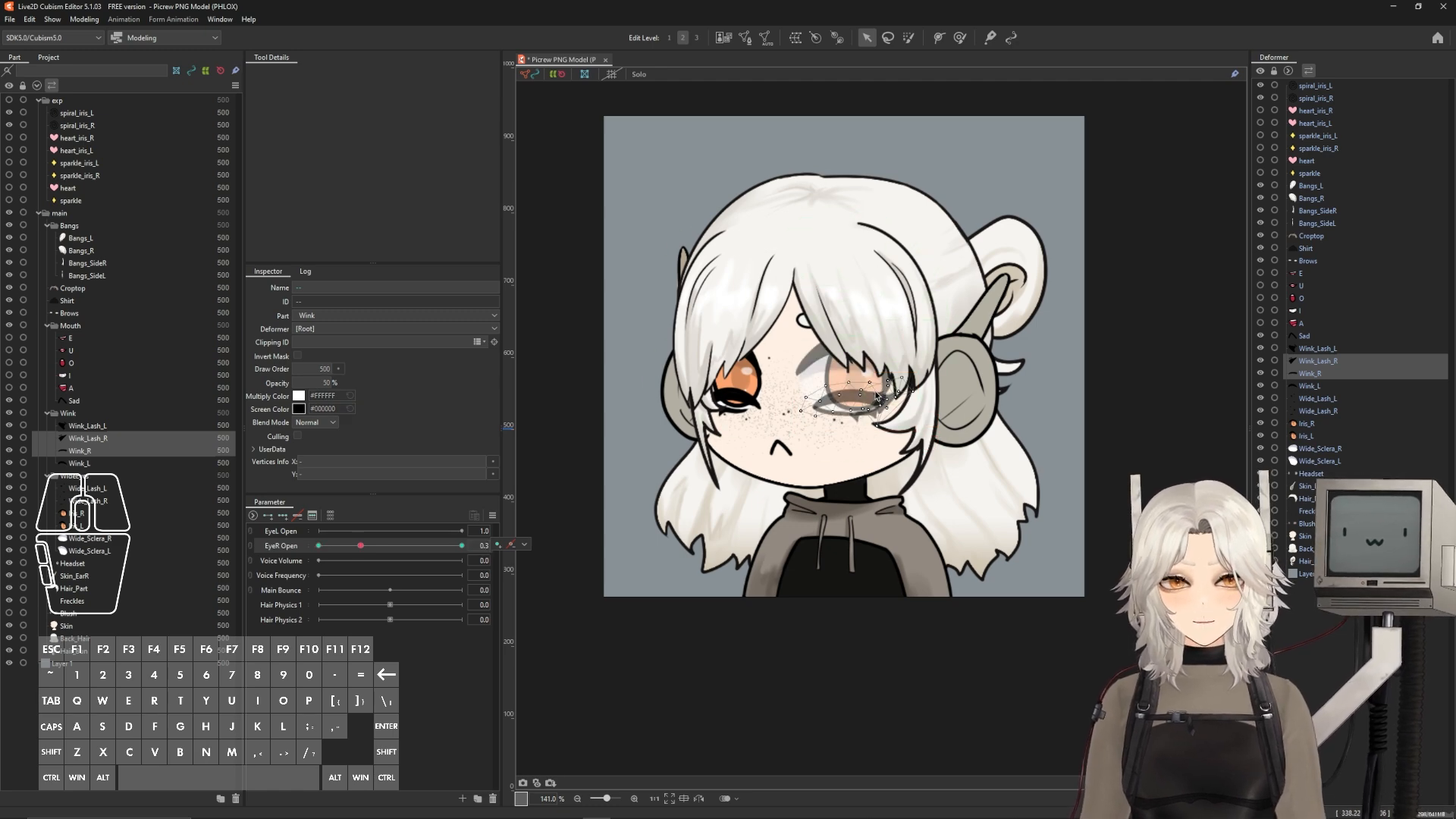
{"action": "scroll", "coordinate": [877, 396], "scroll_direction": "up", "scroll_amount": 5}
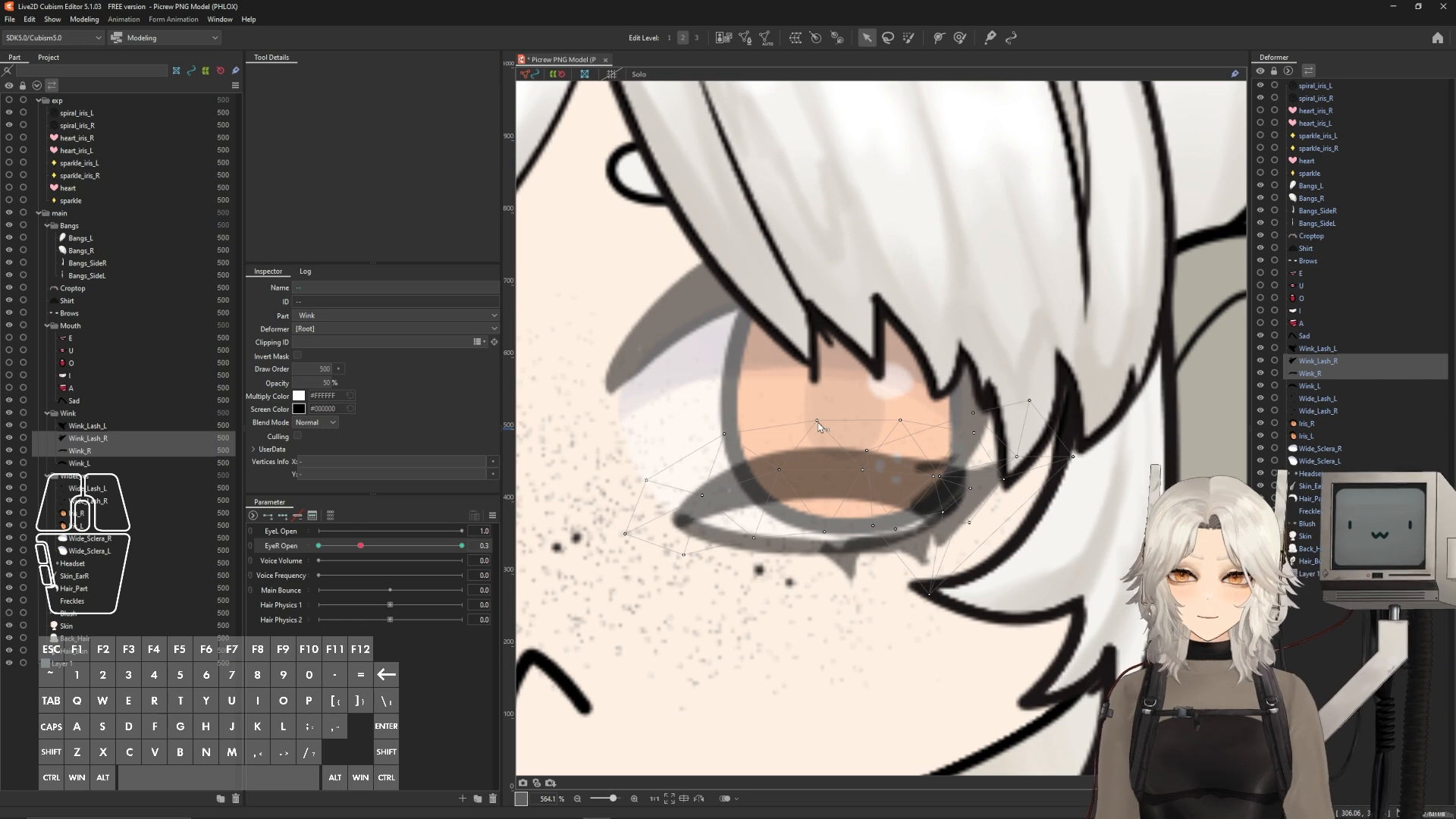
{"action": "scroll", "coordinate": [819, 427], "scroll_direction": "down", "scroll_amount": 5}
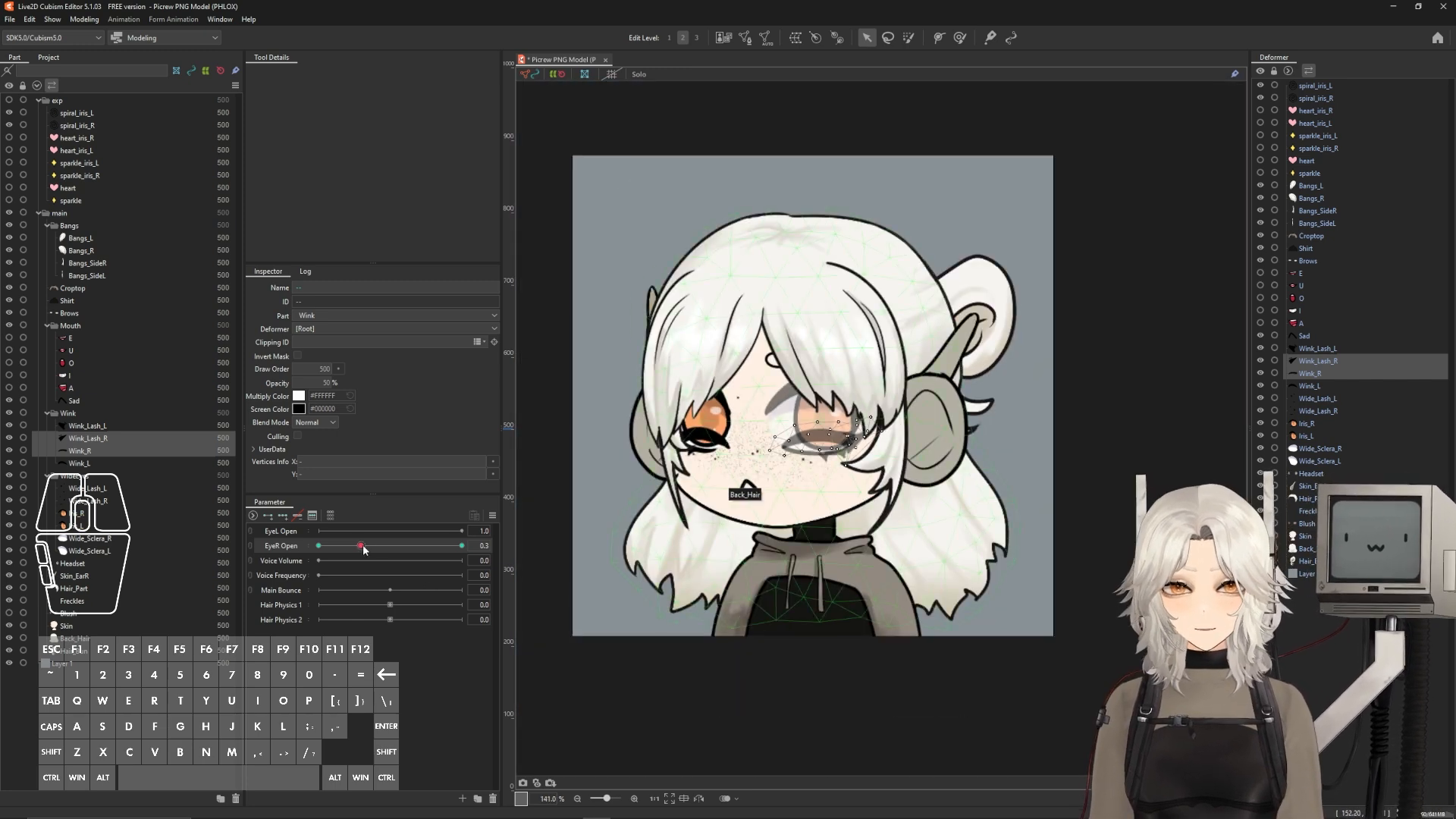
{"action": "left_click_drag", "start_coordinate": [361, 547], "coordinate": [318, 548]}
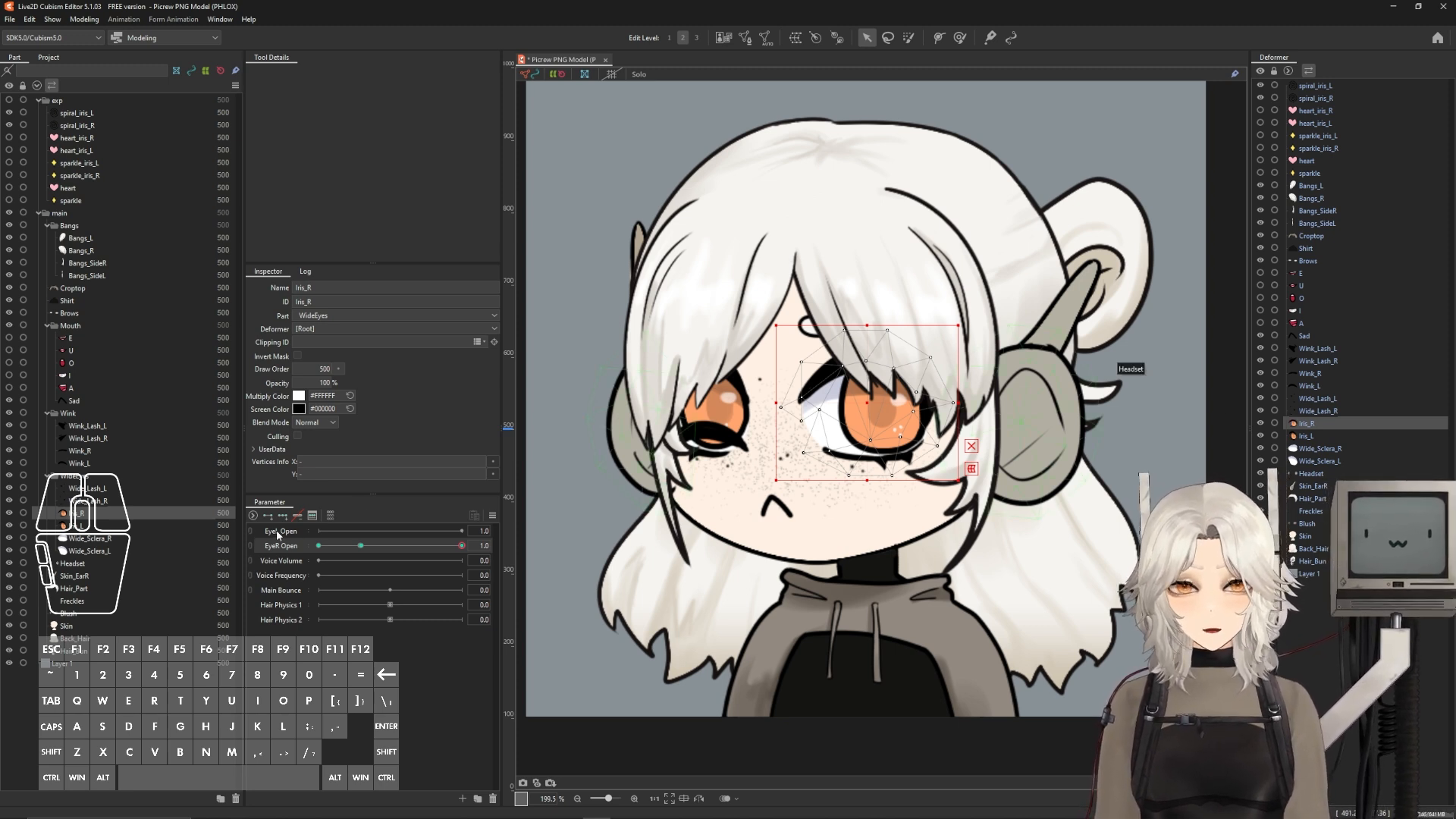
- Add EyeL Open keyforms at 0.25, 0.3 and 1.0 to Wide_Sclera_L, Iris_L and Wide_Lash_L, with 0% opacity at the closed end
{"action": "left_click", "coordinate": [1321, 461]}
{"action": "left_click", "coordinate": [1321, 436], "text": "ctrl"}
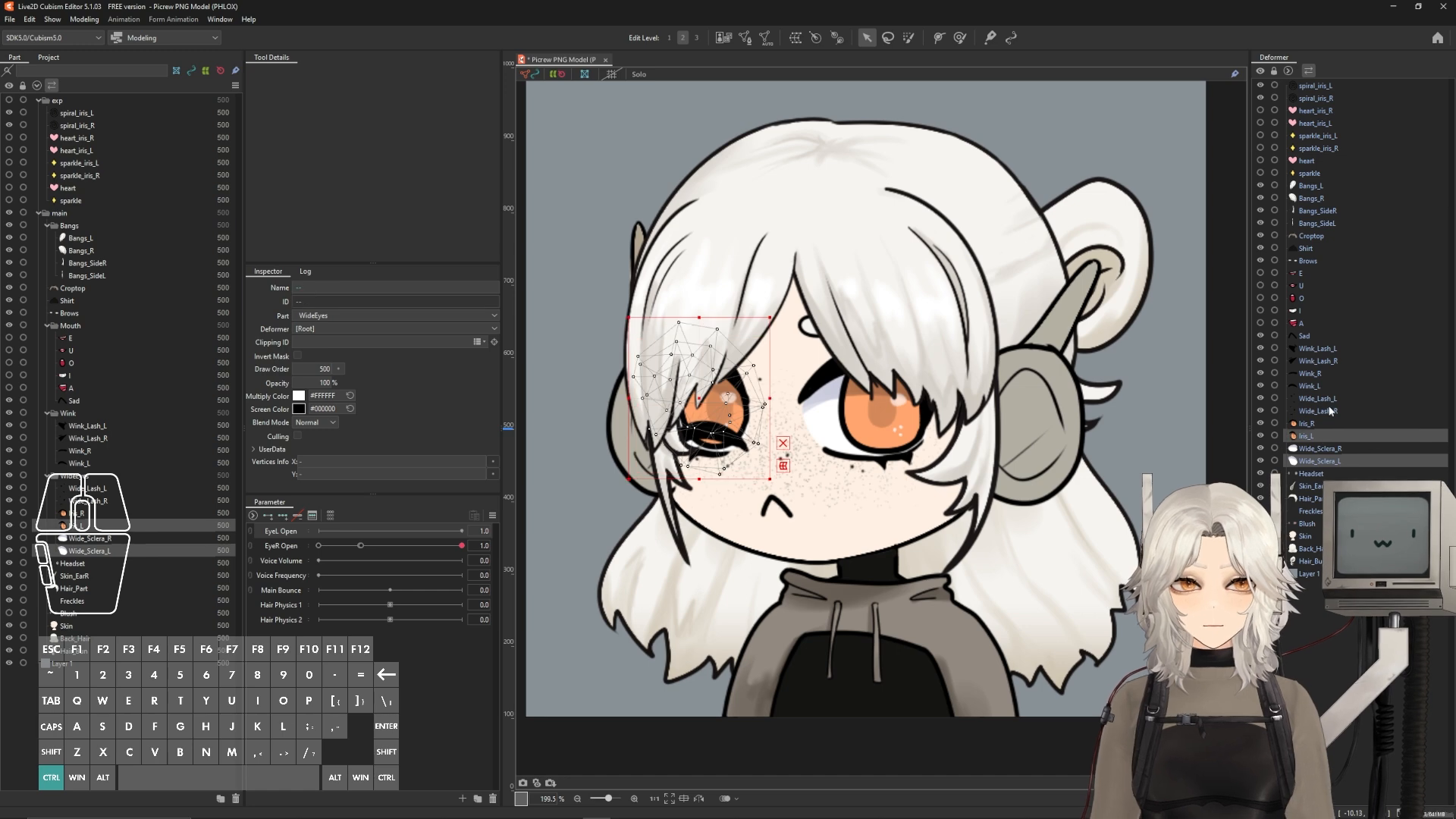
{"action": "left_click", "coordinate": [1320, 398], "text": "ctrl"}
{"action": "left_click", "coordinate": [313, 516]}
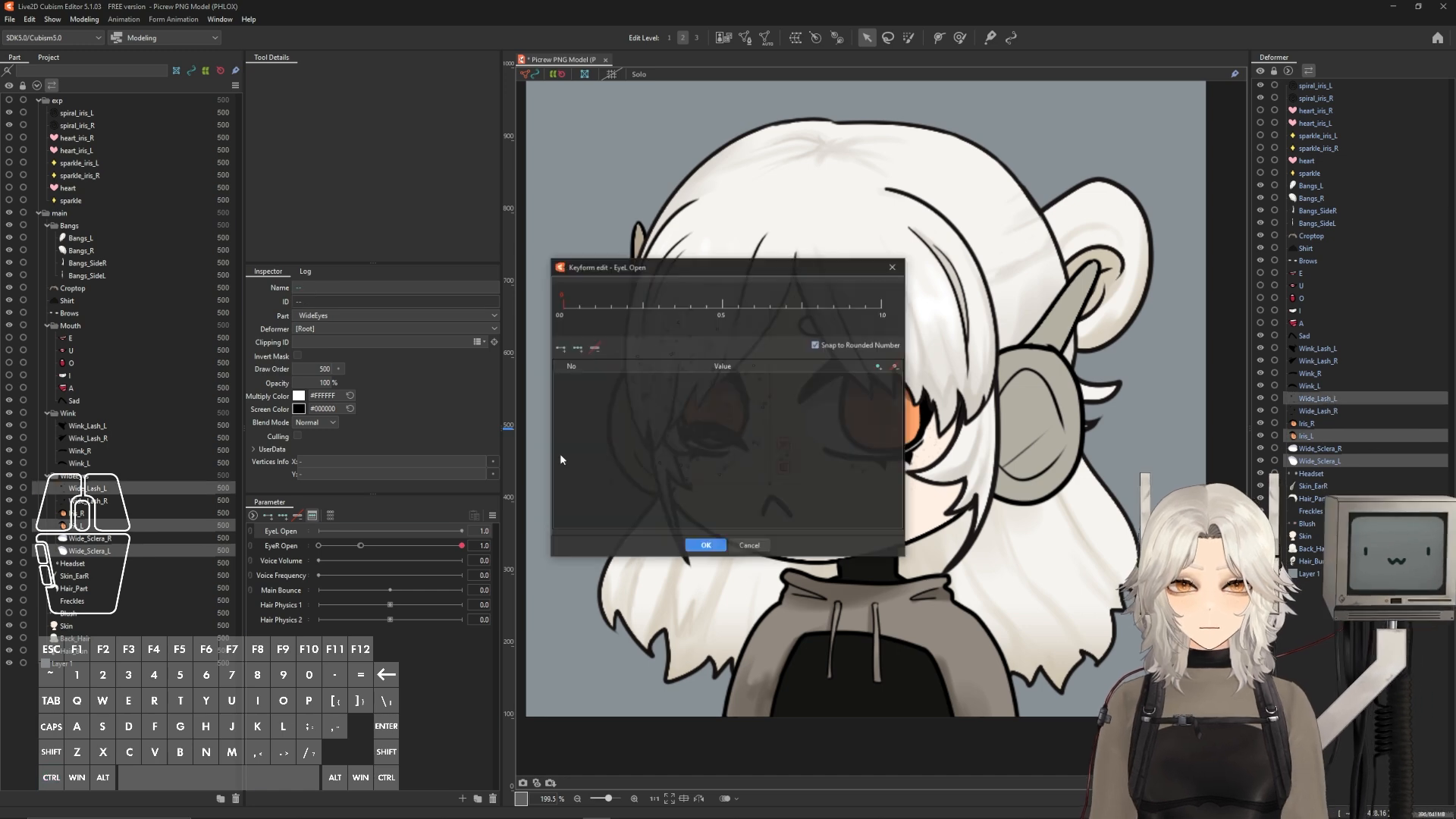
{"action": "right_click", "coordinate": [882, 307]}
{"action": "right_click", "coordinate": [659, 308]}
{"action": "right_click", "coordinate": [643, 307]}
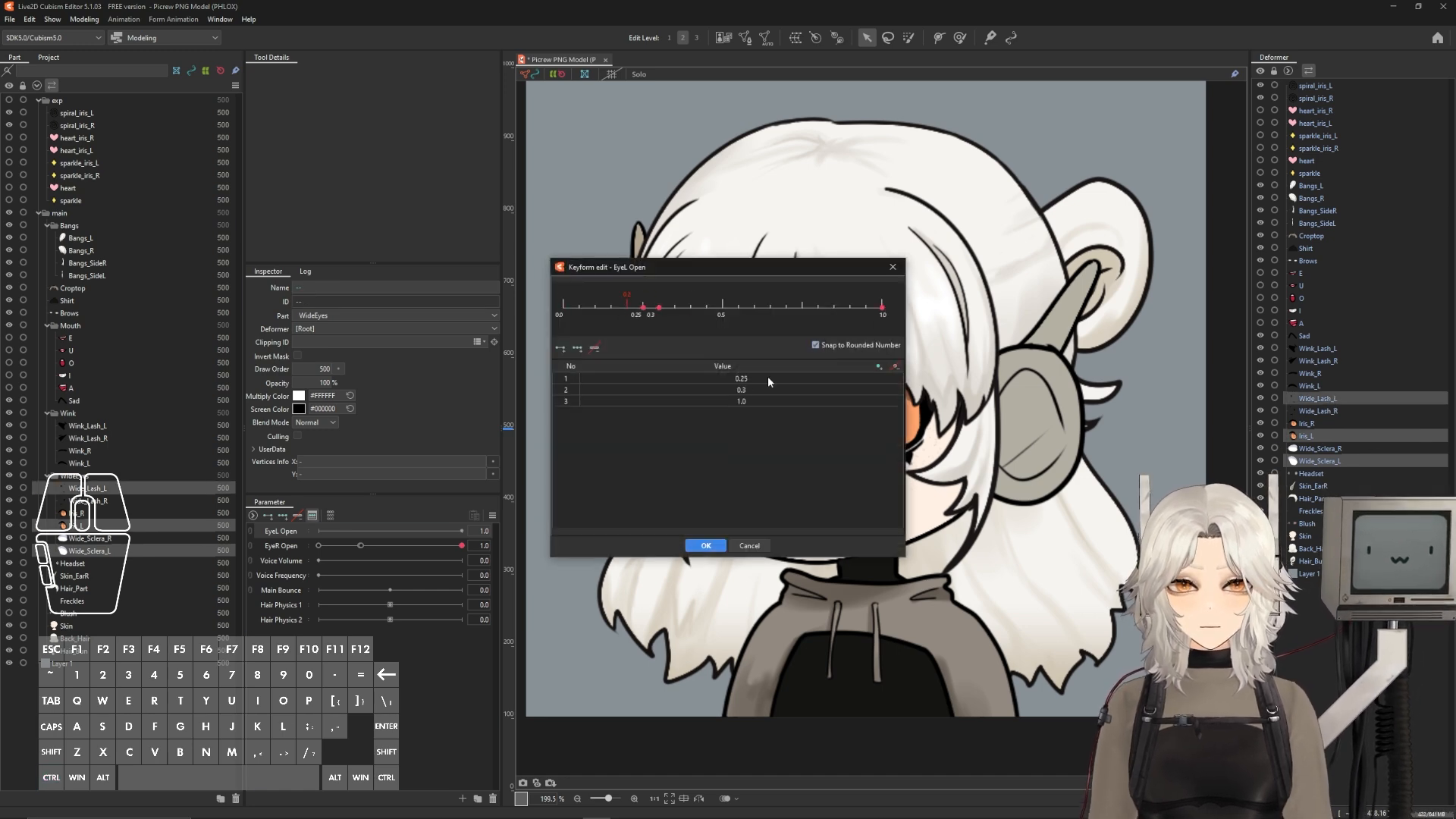
{"action": "left_click", "coordinate": [705, 545]}
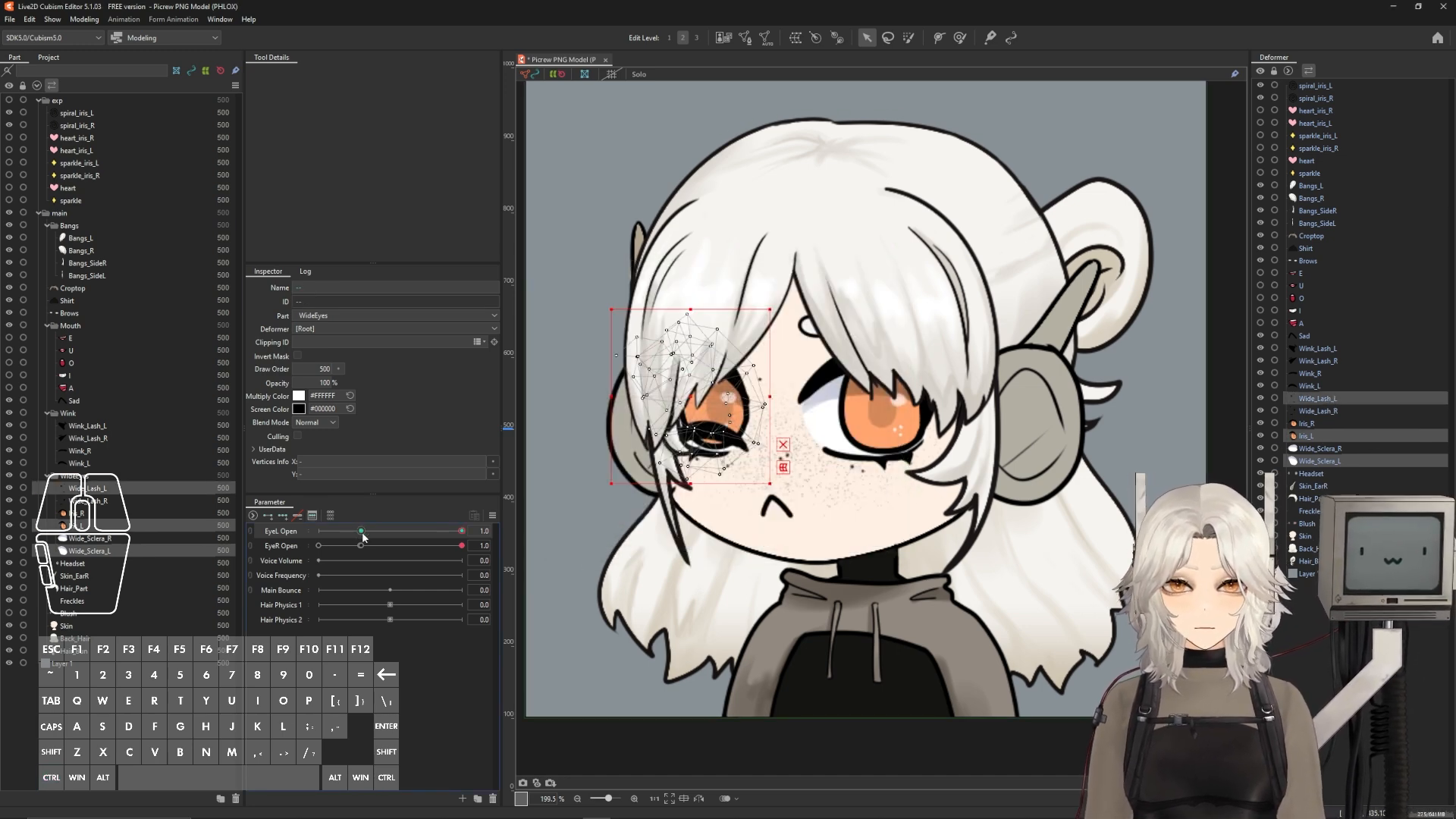
{"action": "left_click", "coordinate": [340, 532]}
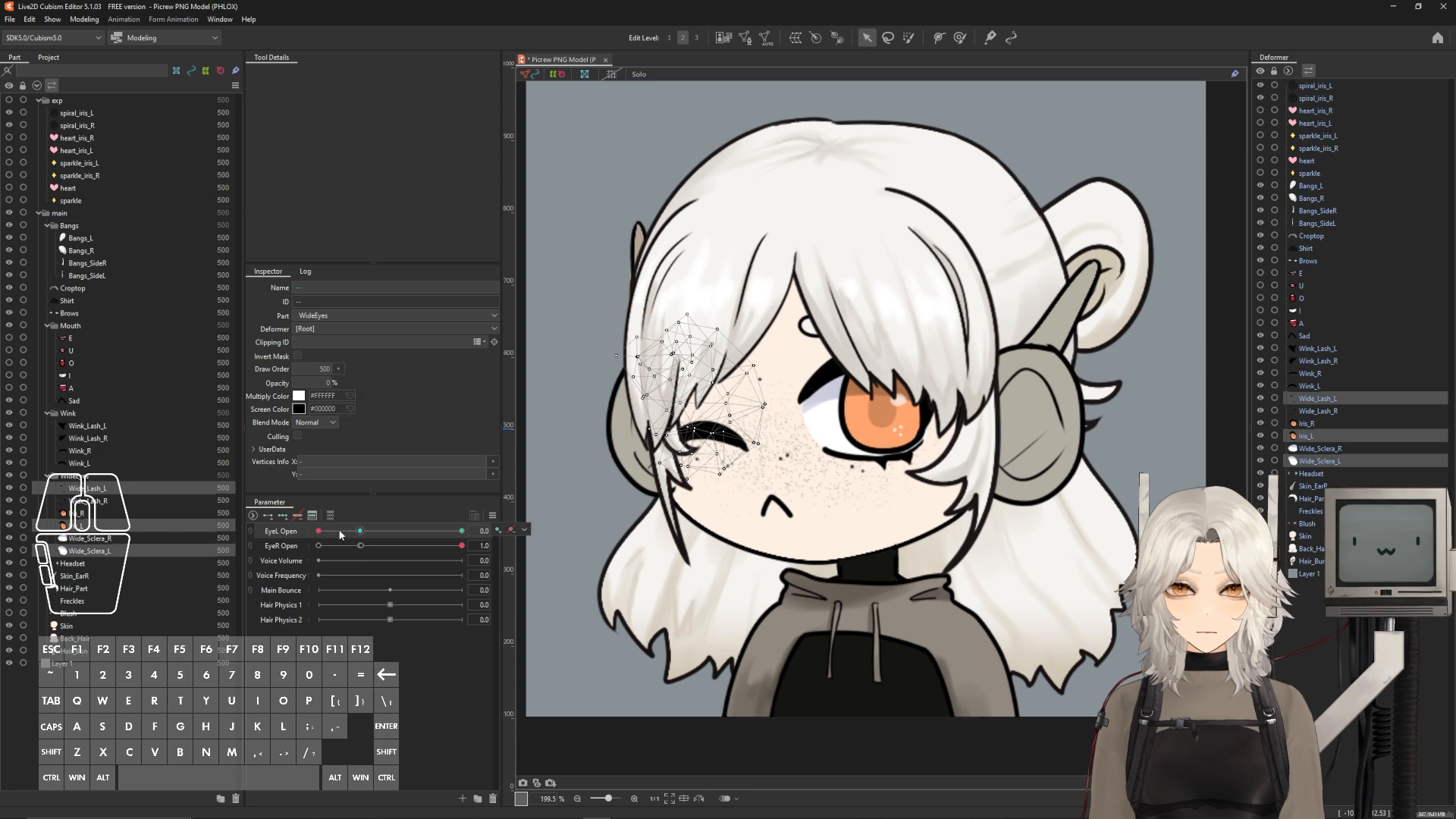
- Add EyeL Open keyforms at 0.0, 0.29 and 0.3 to Wink_L and Wink_Lash_L, keying them at 0% opacity from 0.3 to 1.0
{"action": "left_click", "coordinate": [1311, 385]}
{"action": "left_click", "coordinate": [1339, 349], "text": "ctrl"}
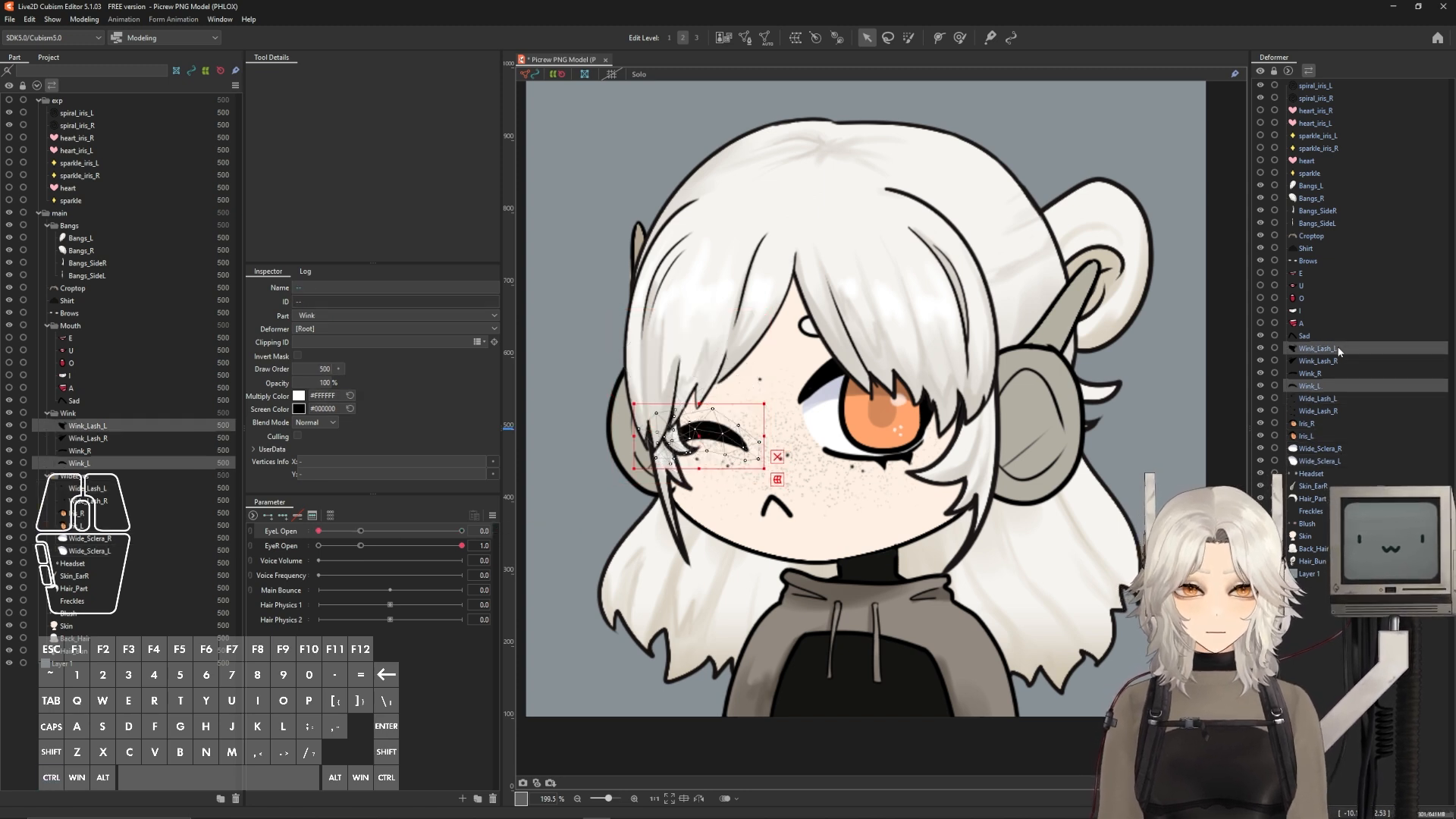
{"action": "left_click", "coordinate": [312, 514]}
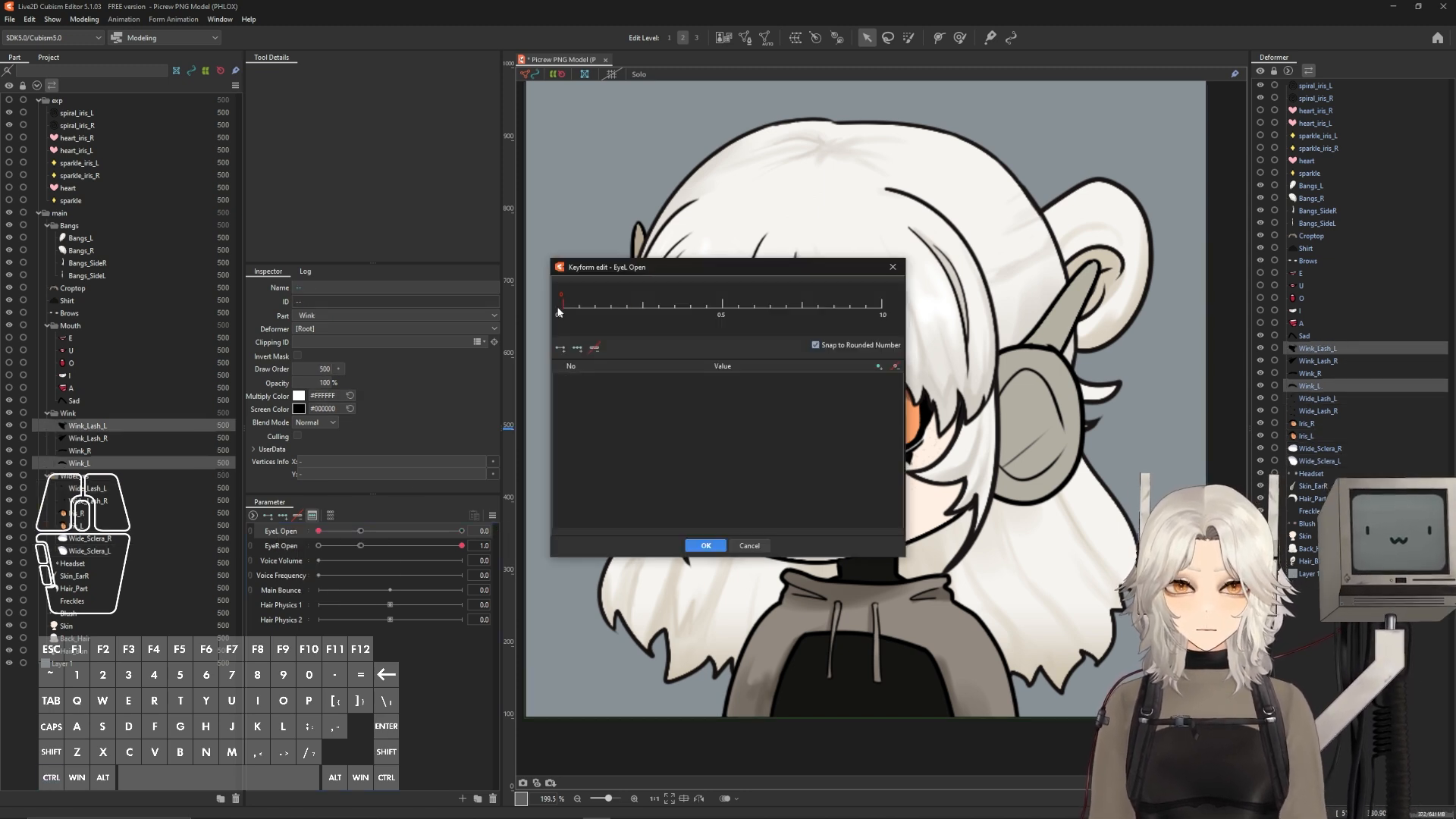
{"action": "left_click", "coordinate": [655, 307]}
{"action": "left_click", "coordinate": [659, 306]}
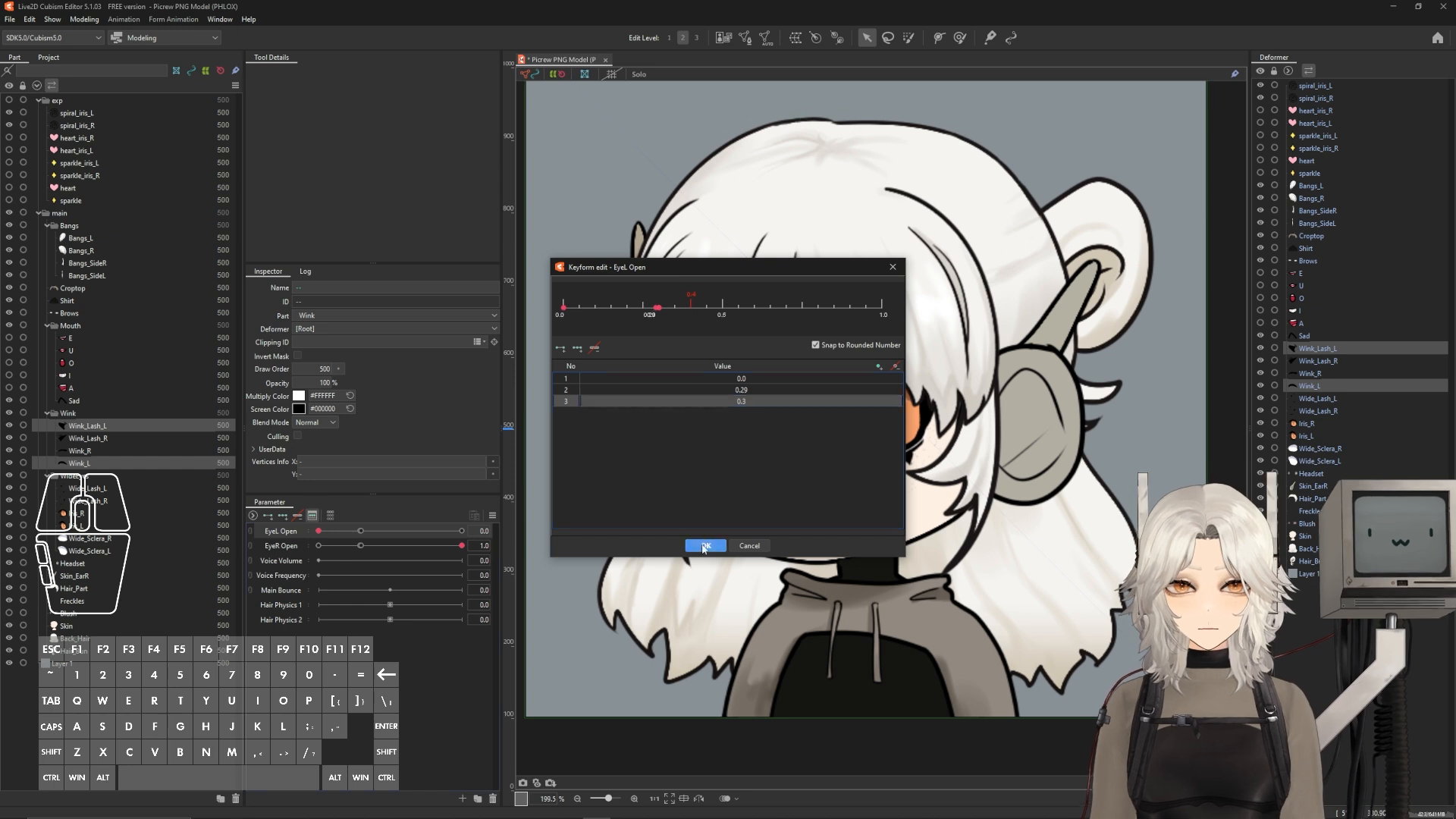
{"action": "left_click", "coordinate": [704, 546]}
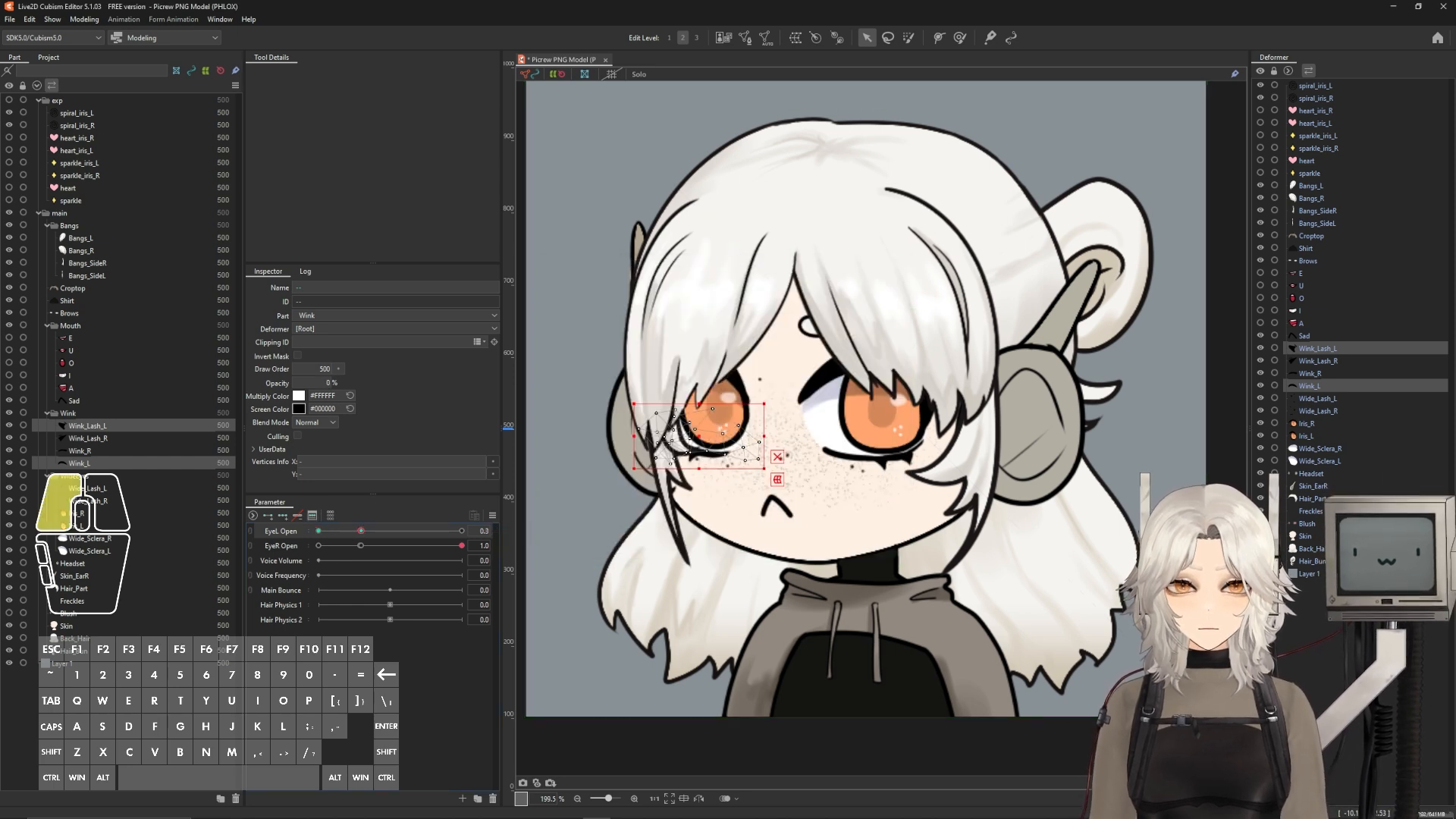
{"action": "left_click_drag", "start_coordinate": [361, 530], "coordinate": [468, 546]}
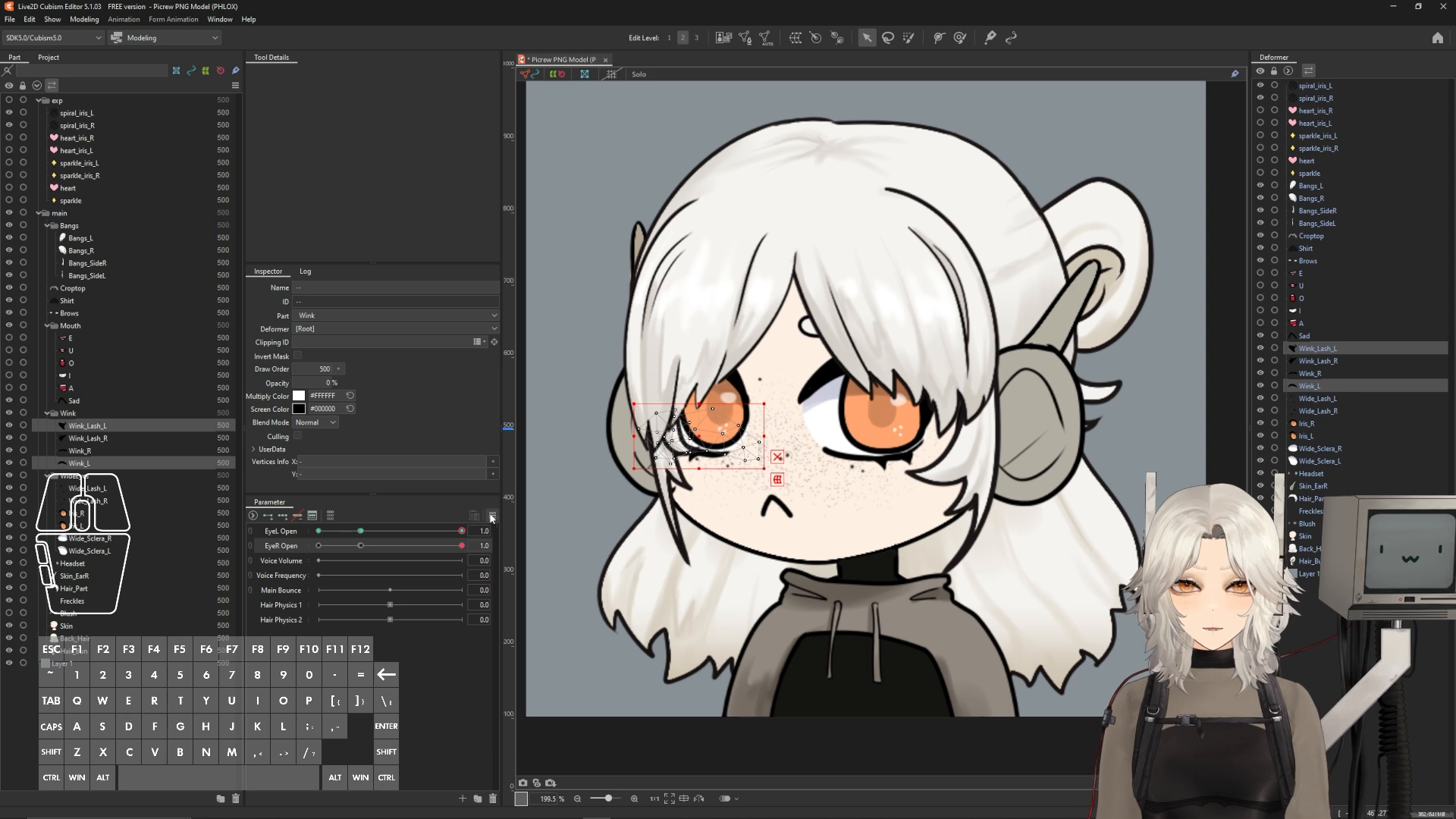
- Enable eye blinking for the EyeL Open and EyeR Open parameters and open the physics settings
{"action": "left_click", "coordinate": [493, 516]}
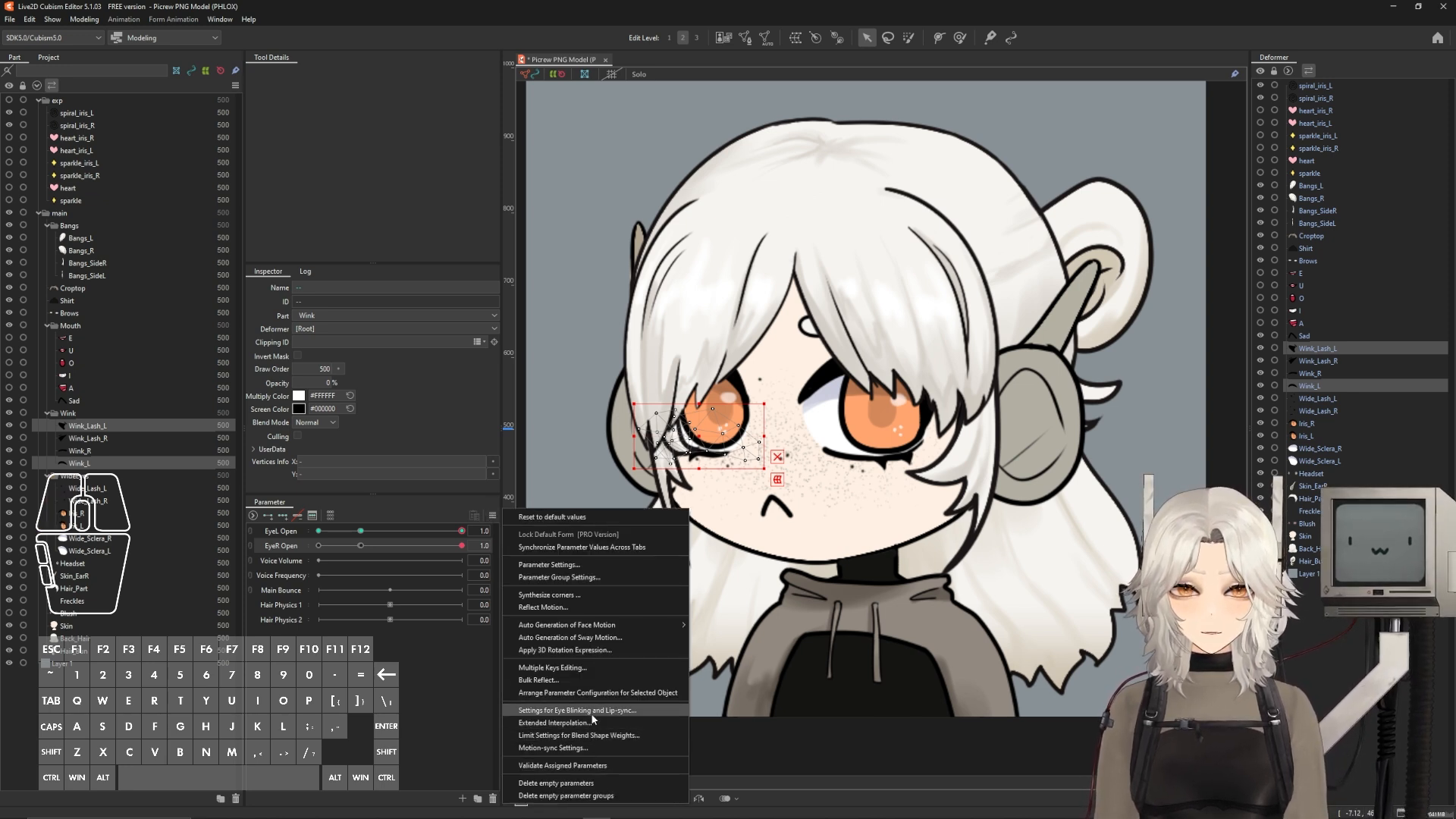
{"action": "left_click", "coordinate": [632, 711]}
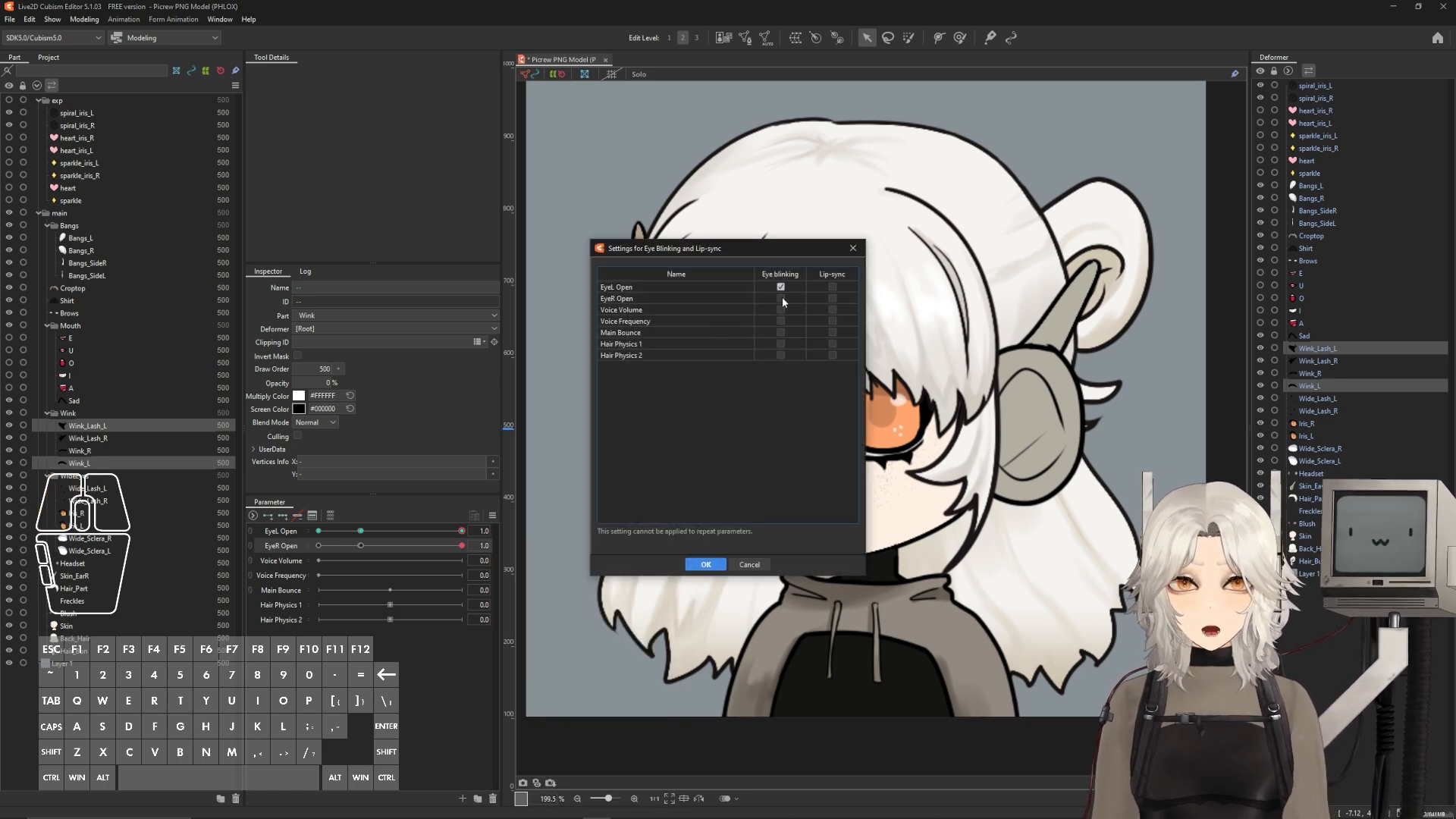
{"action": "left_click", "coordinate": [705, 564]}
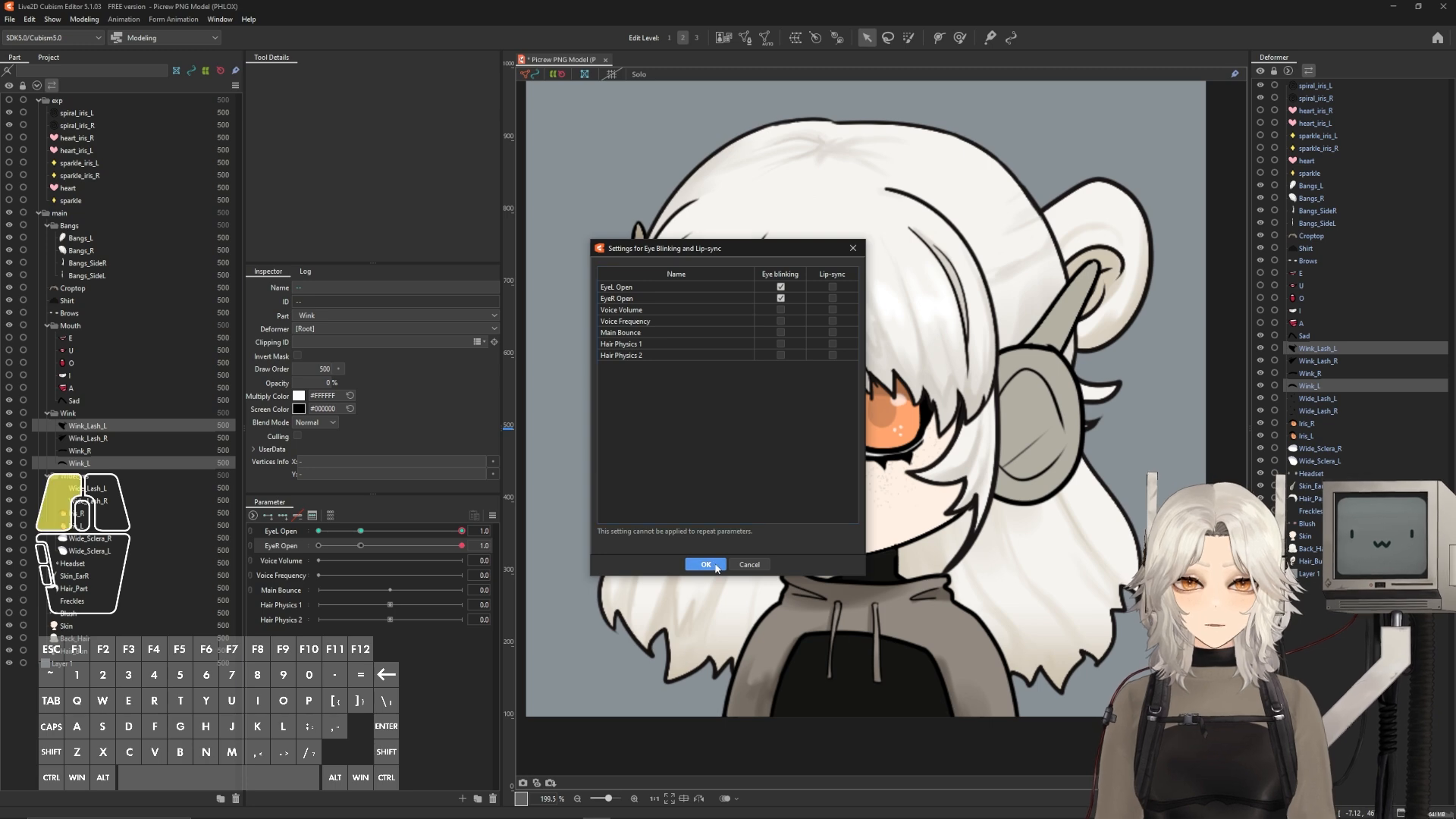
{"action": "left_click", "coordinate": [85, 19]}
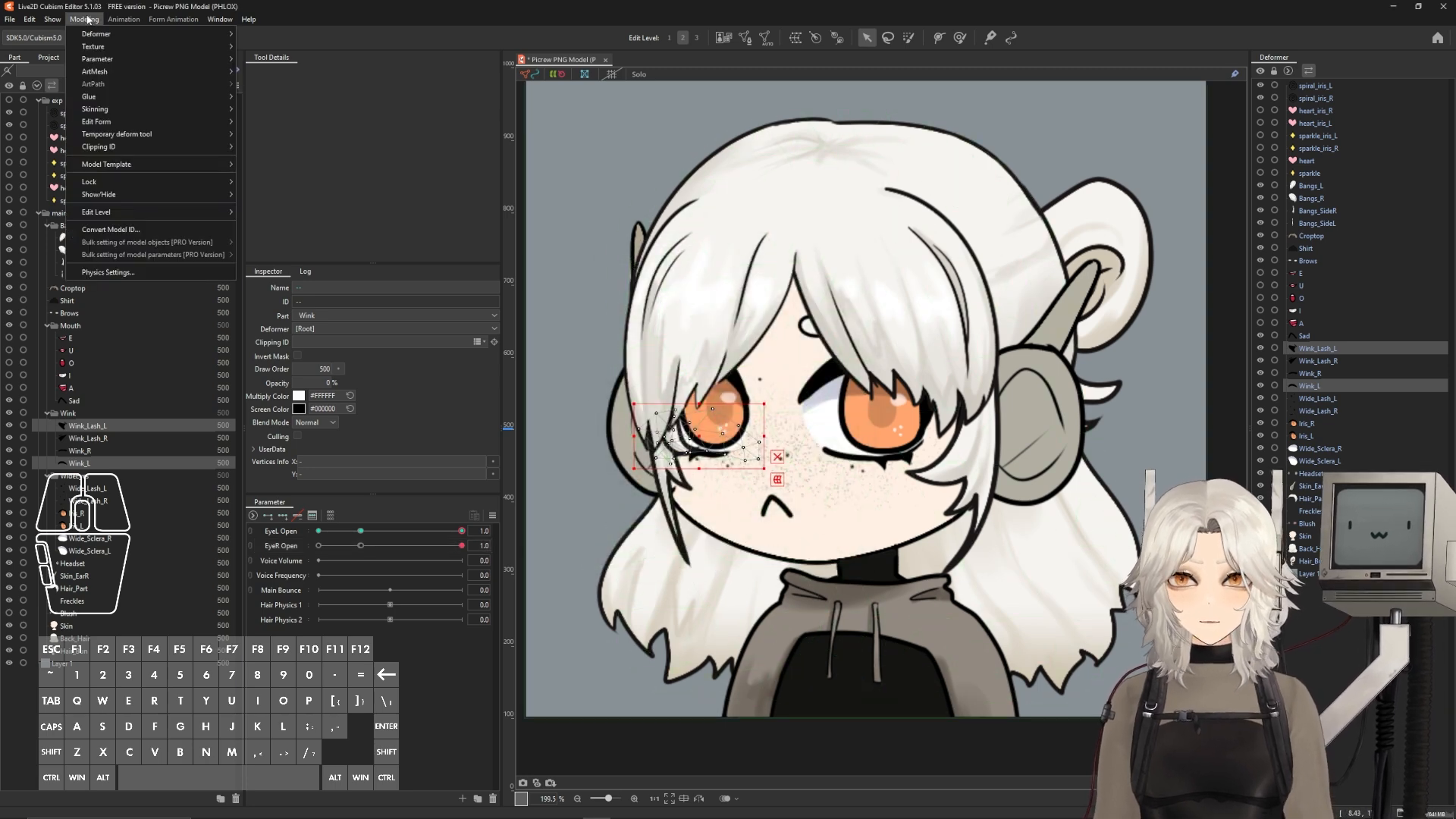
{"action": "left_click", "coordinate": [109, 272]}
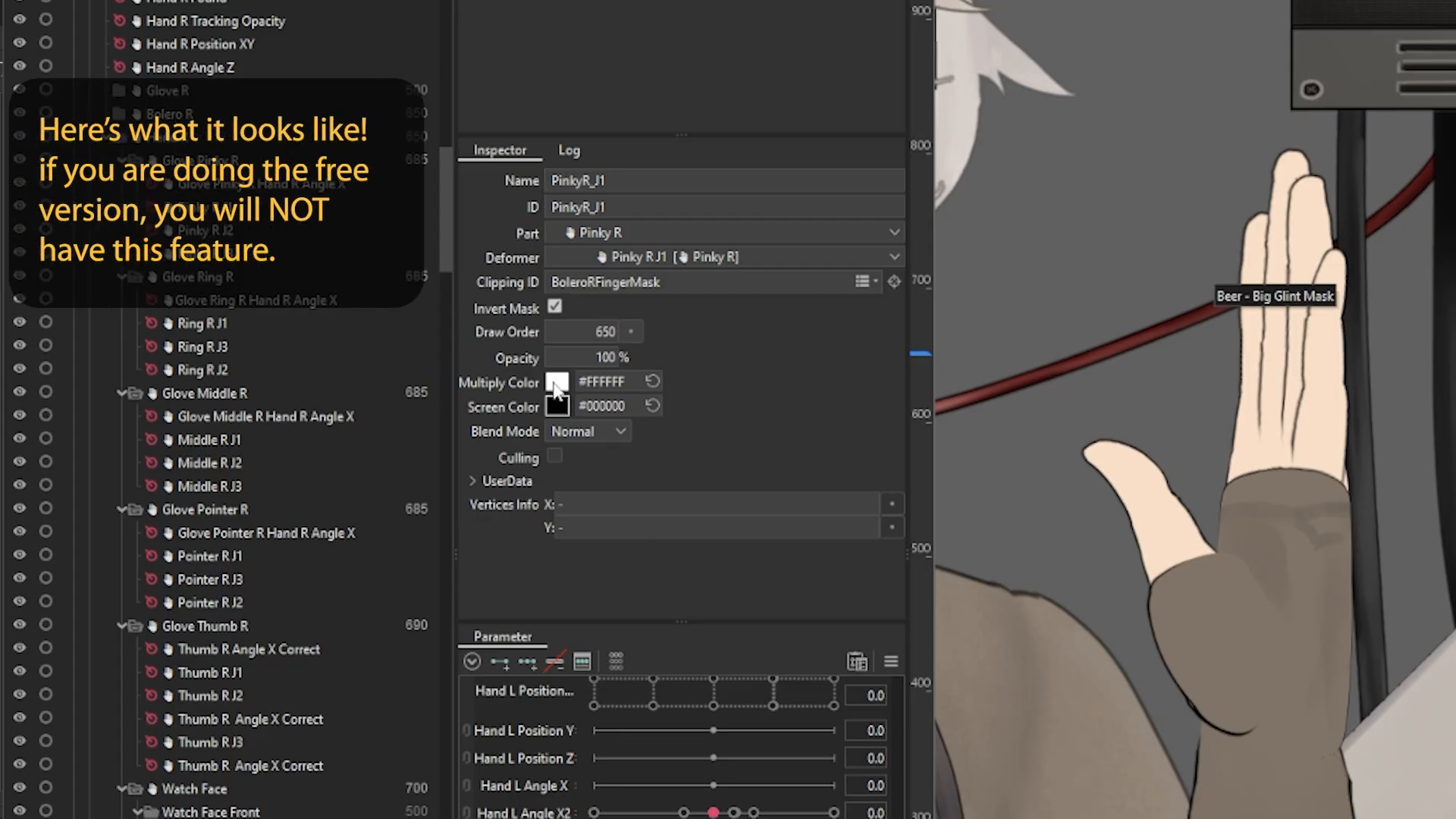
- Try out a different Multiply Color on the PinkyR_J1 art mesh of the hand model
{"action": "left_click", "coordinate": [556, 381]}
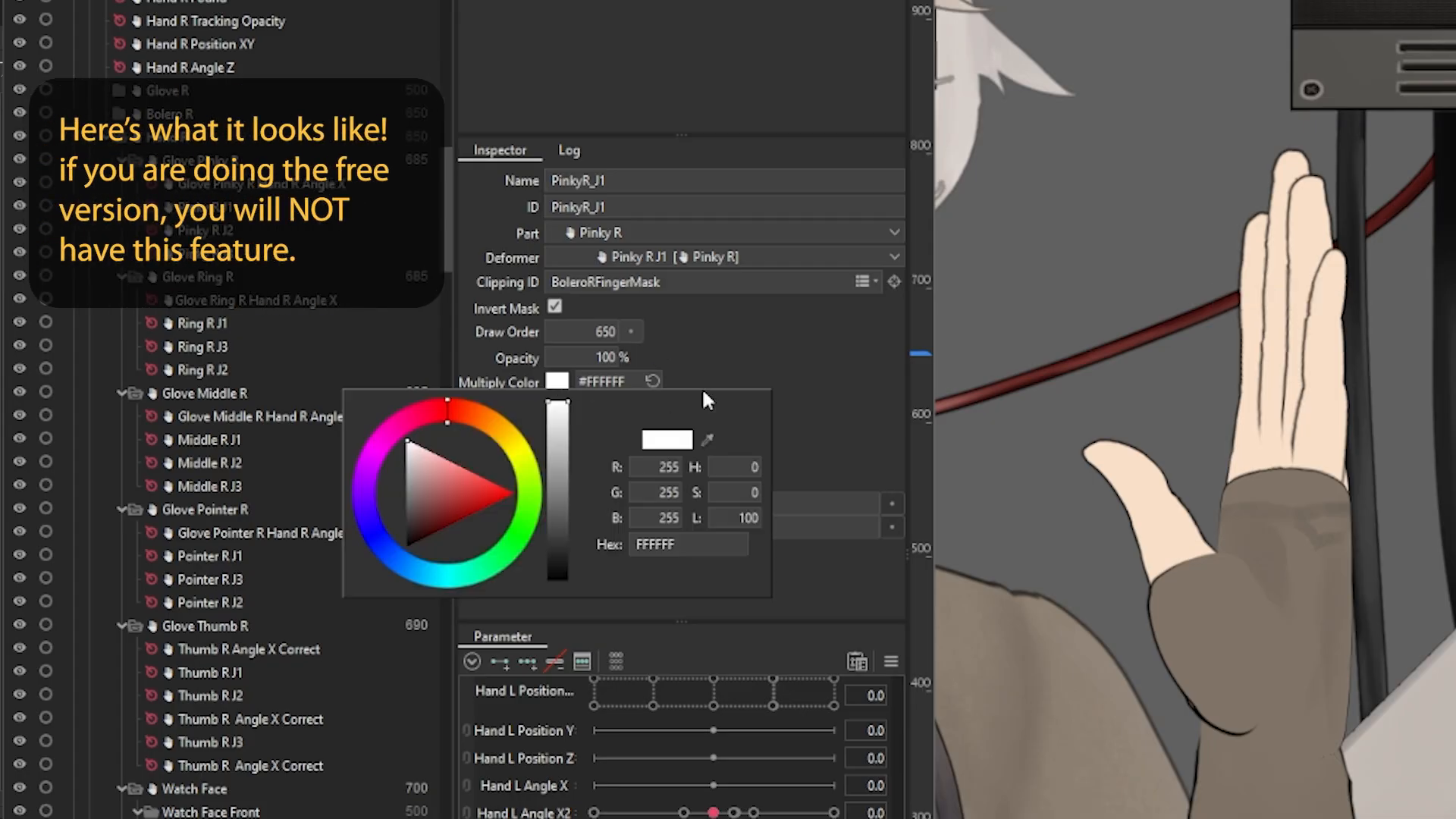
{"action": "mouse_move", "coordinate": [480, 491]}
{"action": "left_mouse_down"}
{"action": "mouse_move", "coordinate": [317, 542]}
{"action": "mouse_move", "coordinate": [348, 448]}
{"action": "mouse_move", "coordinate": [319, 535]}
{"action": "left_mouse_up"}
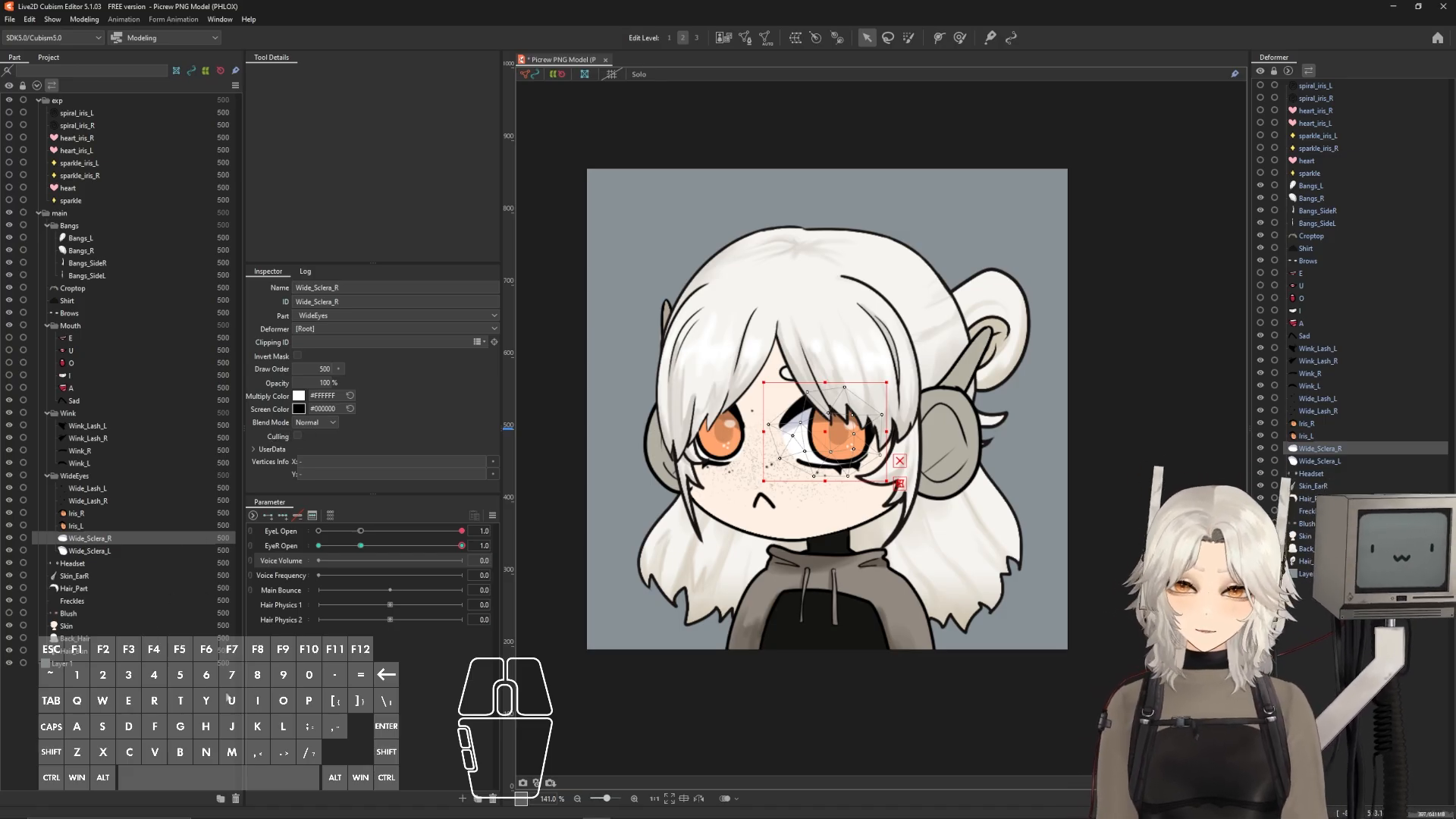
- Change both the name and the ID of the Layer 1 background art mesh to DarkenBox
{"action": "left_click", "coordinate": [54, 665]}
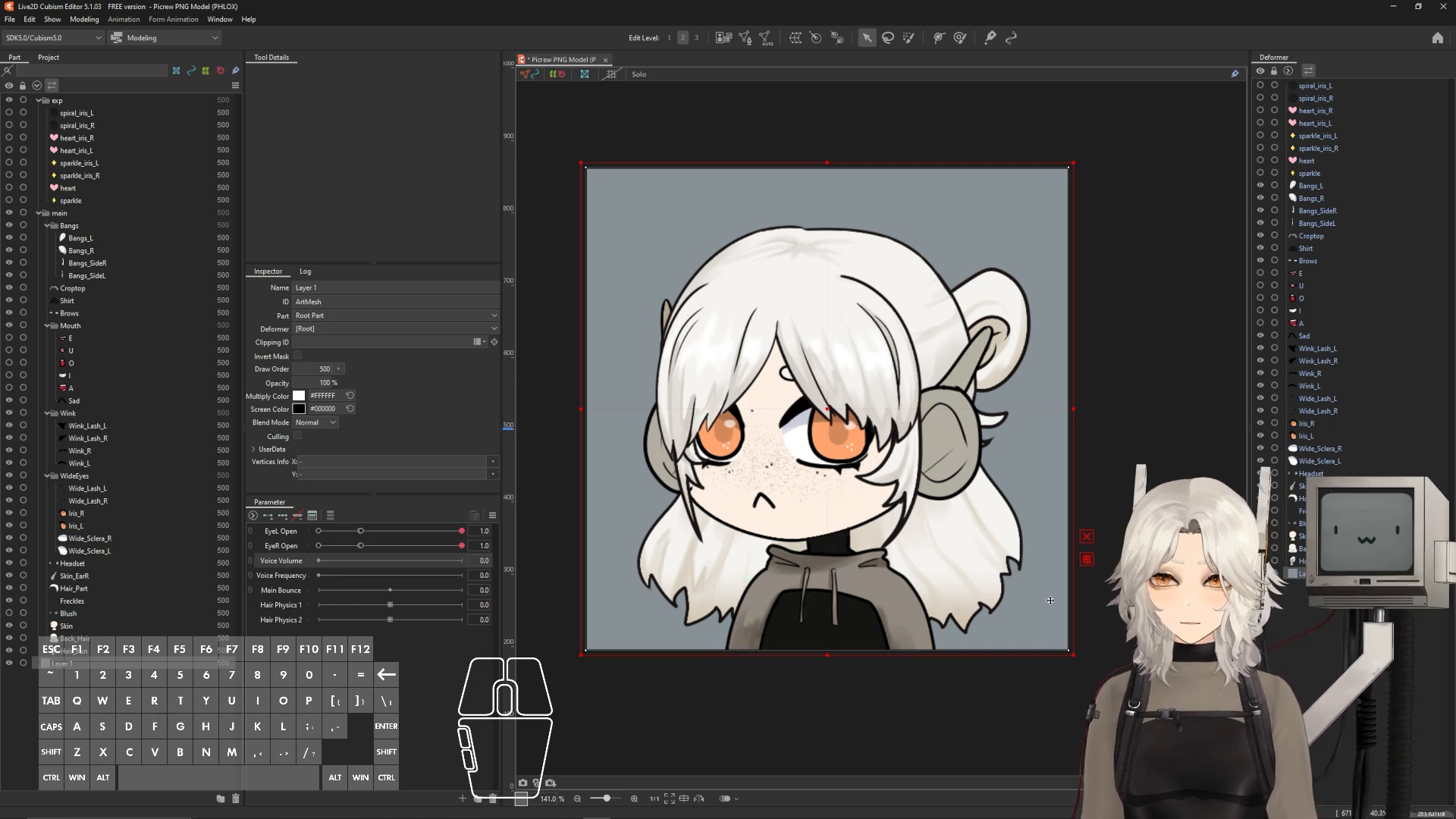
{"action": "left_click", "coordinate": [346, 289]}
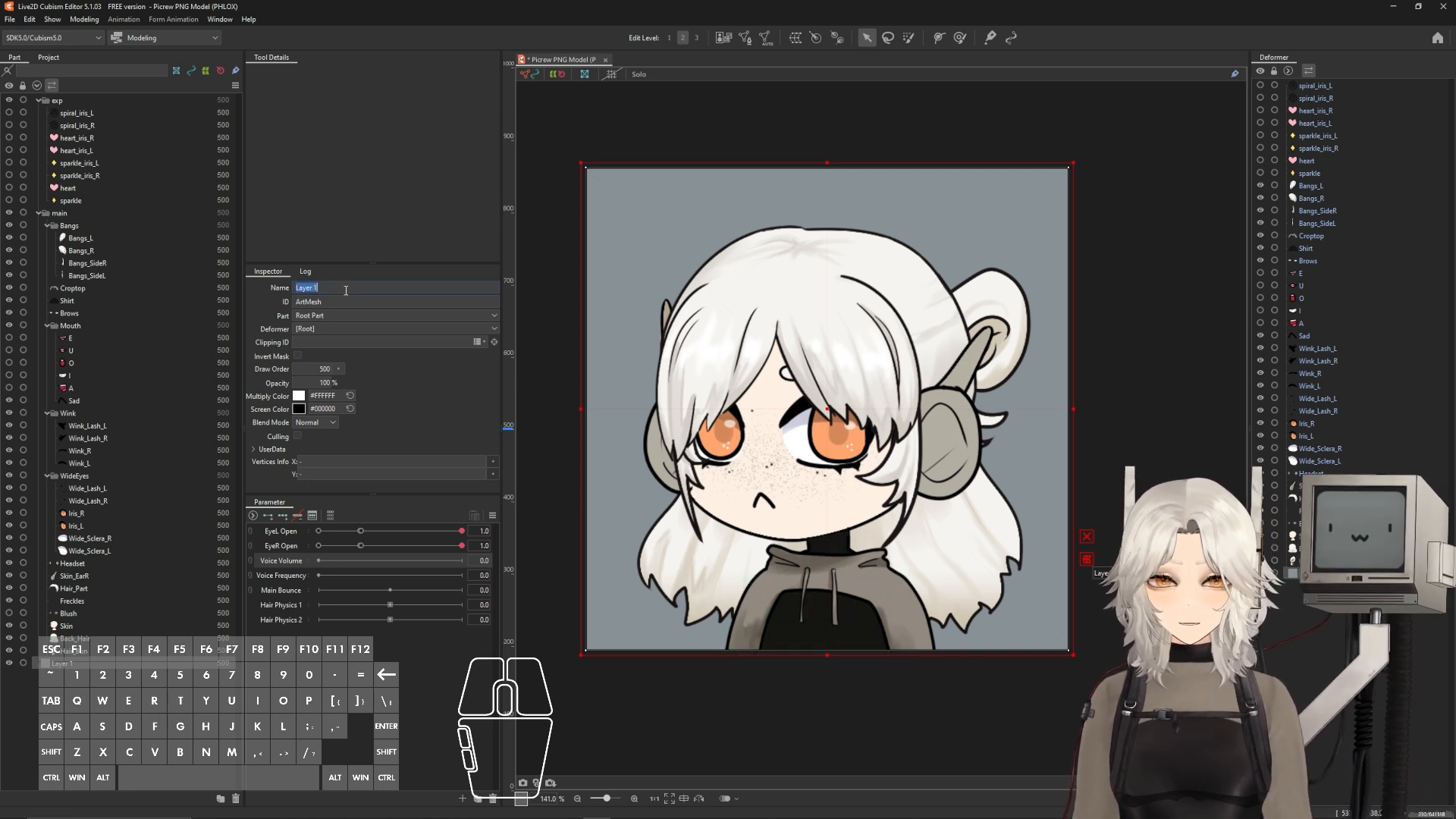
{"action": "key", "text": "BackSpace"}
{"action": "type", "text": "DarkenBox"}
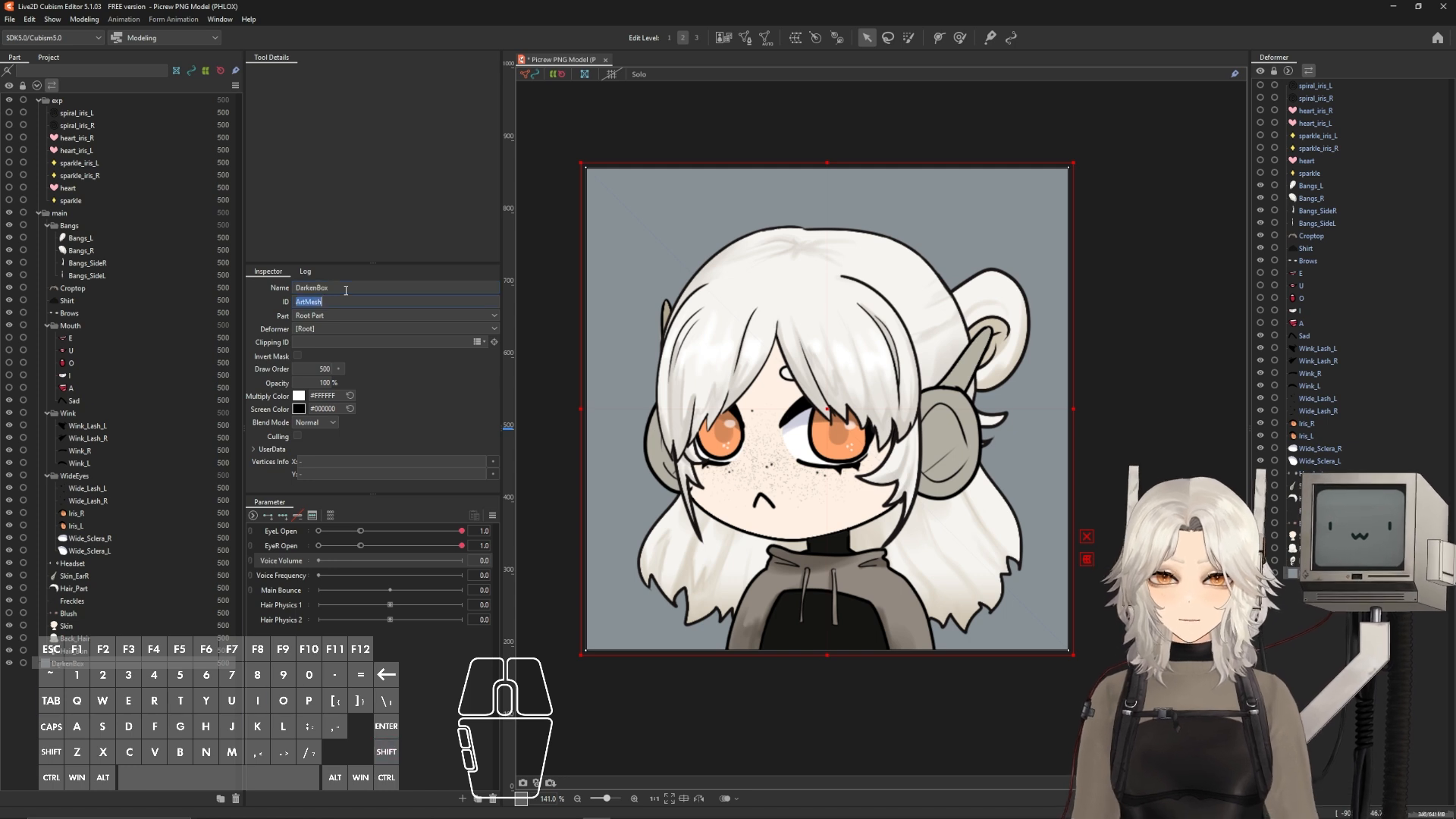
{"action": "left_click", "coordinate": [332, 299]}
- Move DarkenBox to the top of the part order, above exp, and set its blend mode to Multiply
{"action": "left_click_drag", "start_coordinate": [57, 671], "coordinate": [89, 98]}
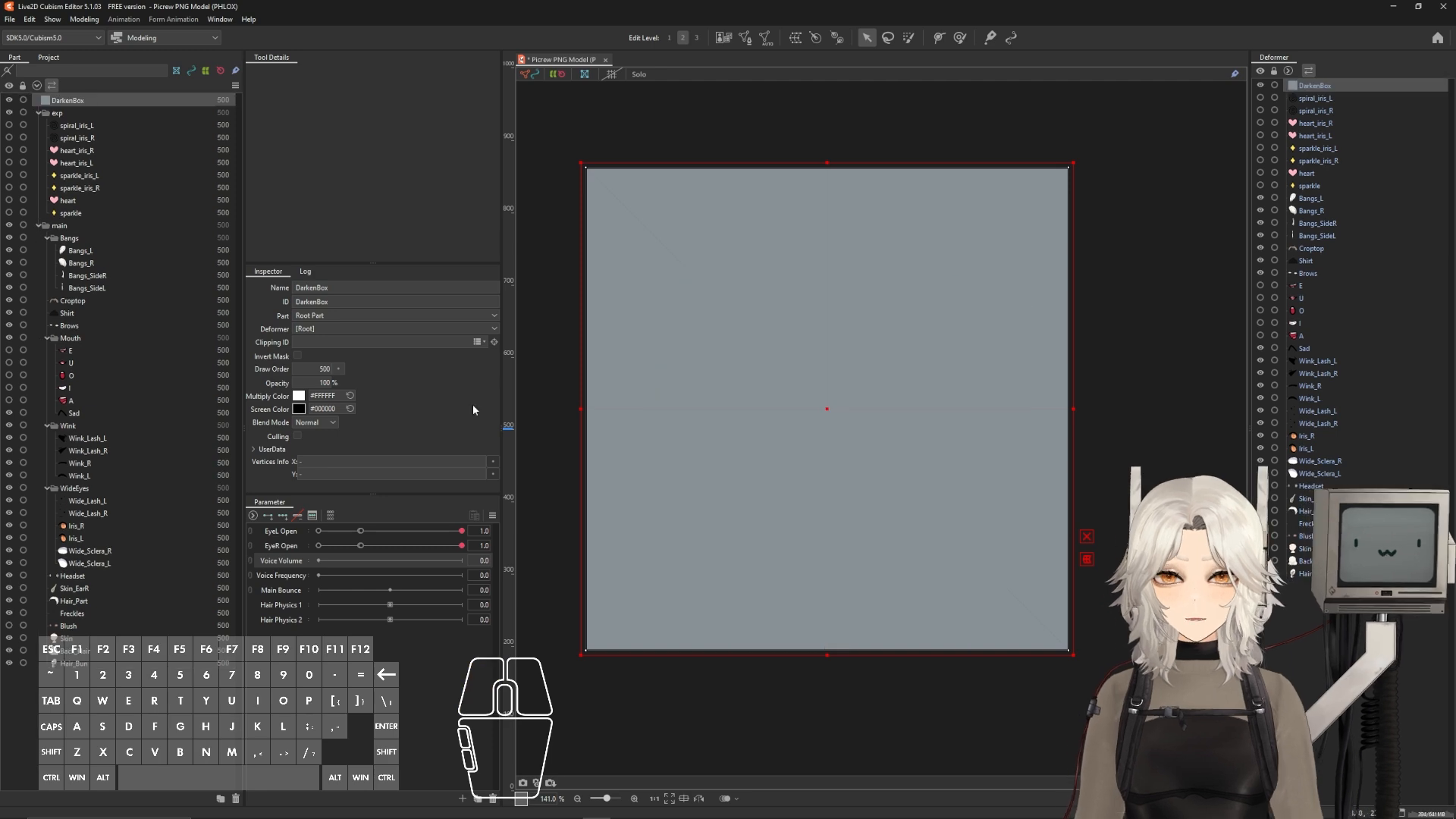
{"action": "left_click", "coordinate": [324, 427]}
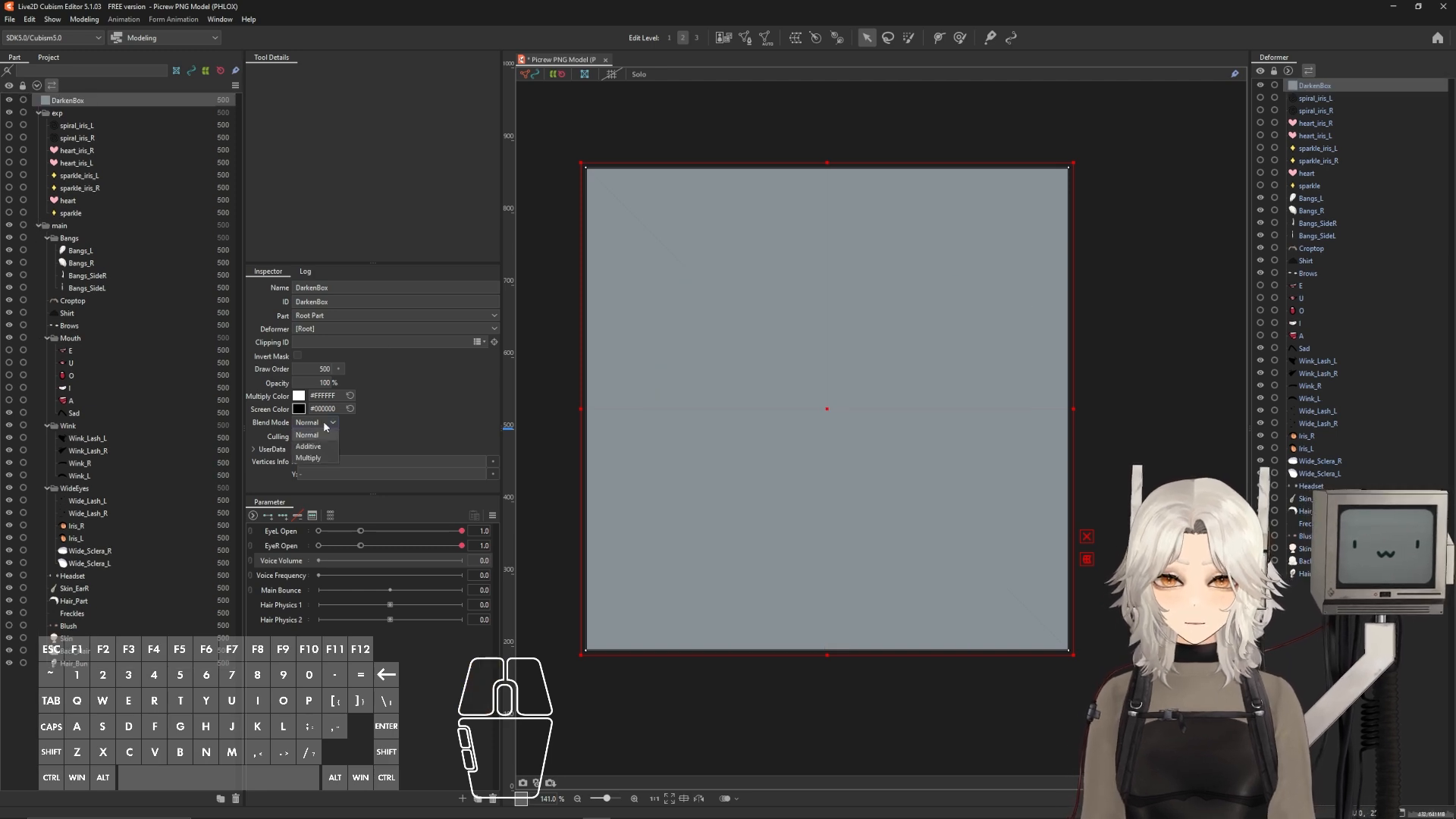
{"action": "left_click", "coordinate": [316, 458]}
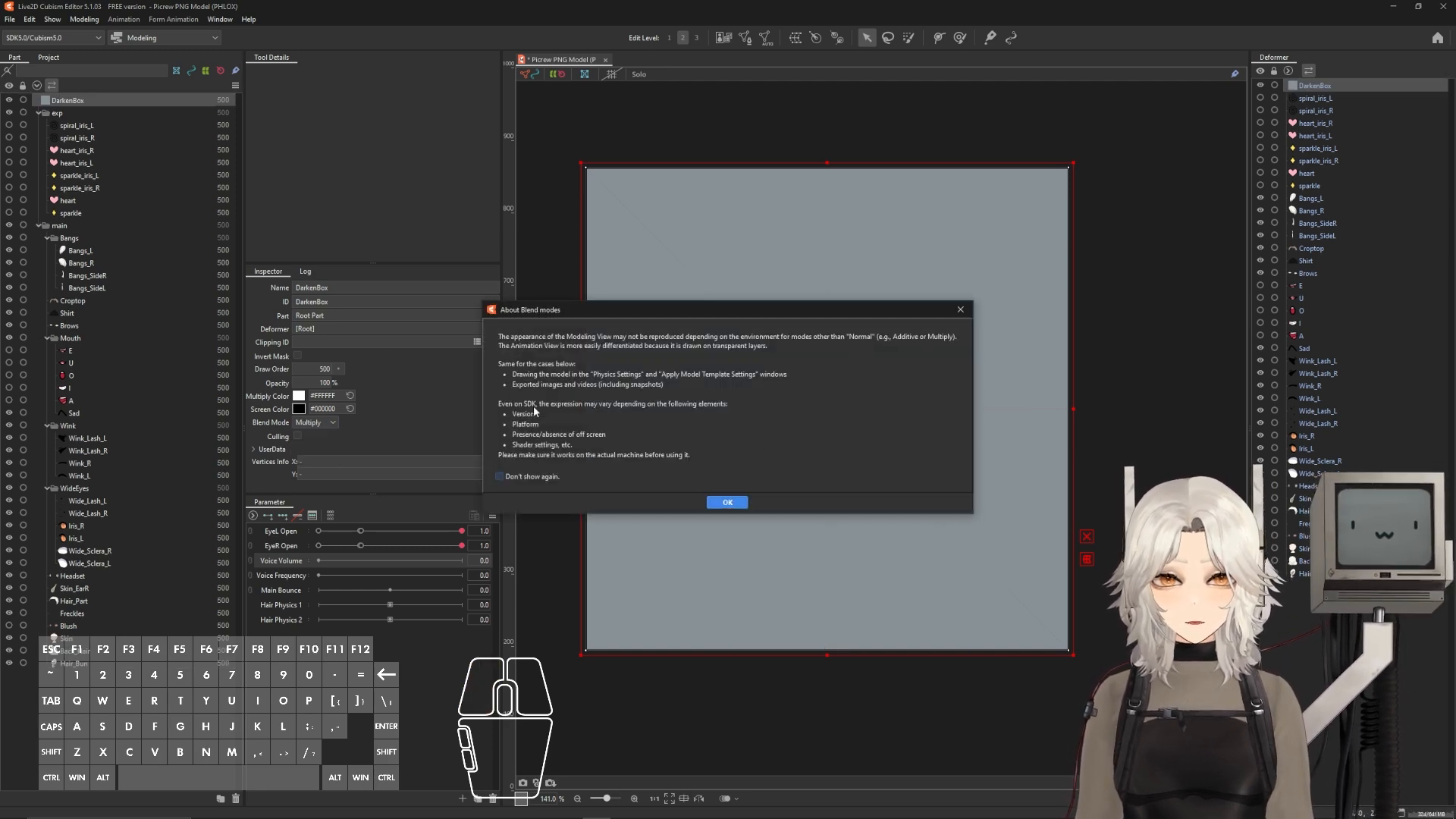
{"action": "left_click", "coordinate": [726, 502]}
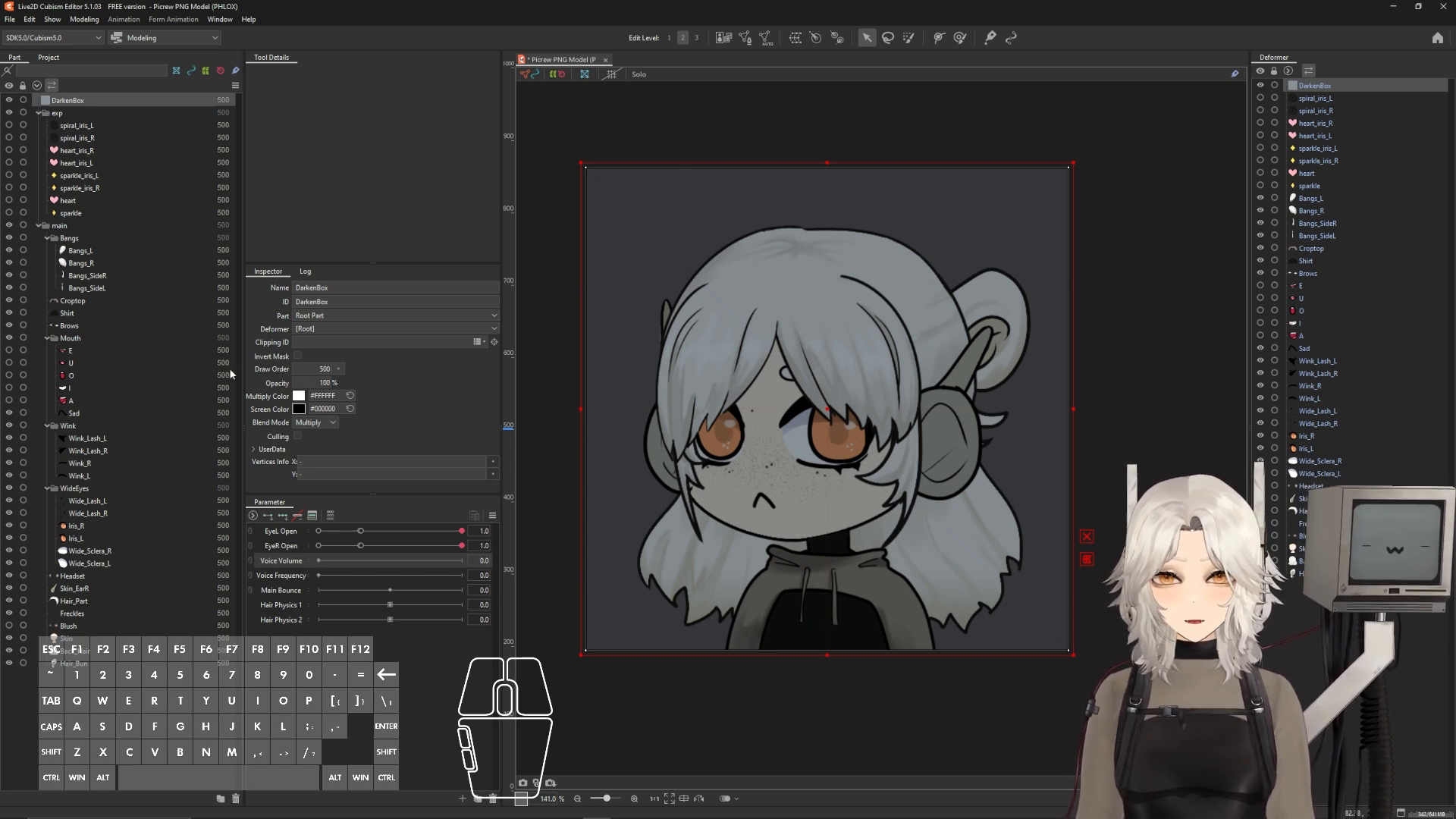
- Select every art mesh below DarkenBox, excluding the exp, main, Bangs, Mouth, Wink and WideEyes folders, and copy their IDs
{"action": "left_click", "coordinate": [90, 113]}
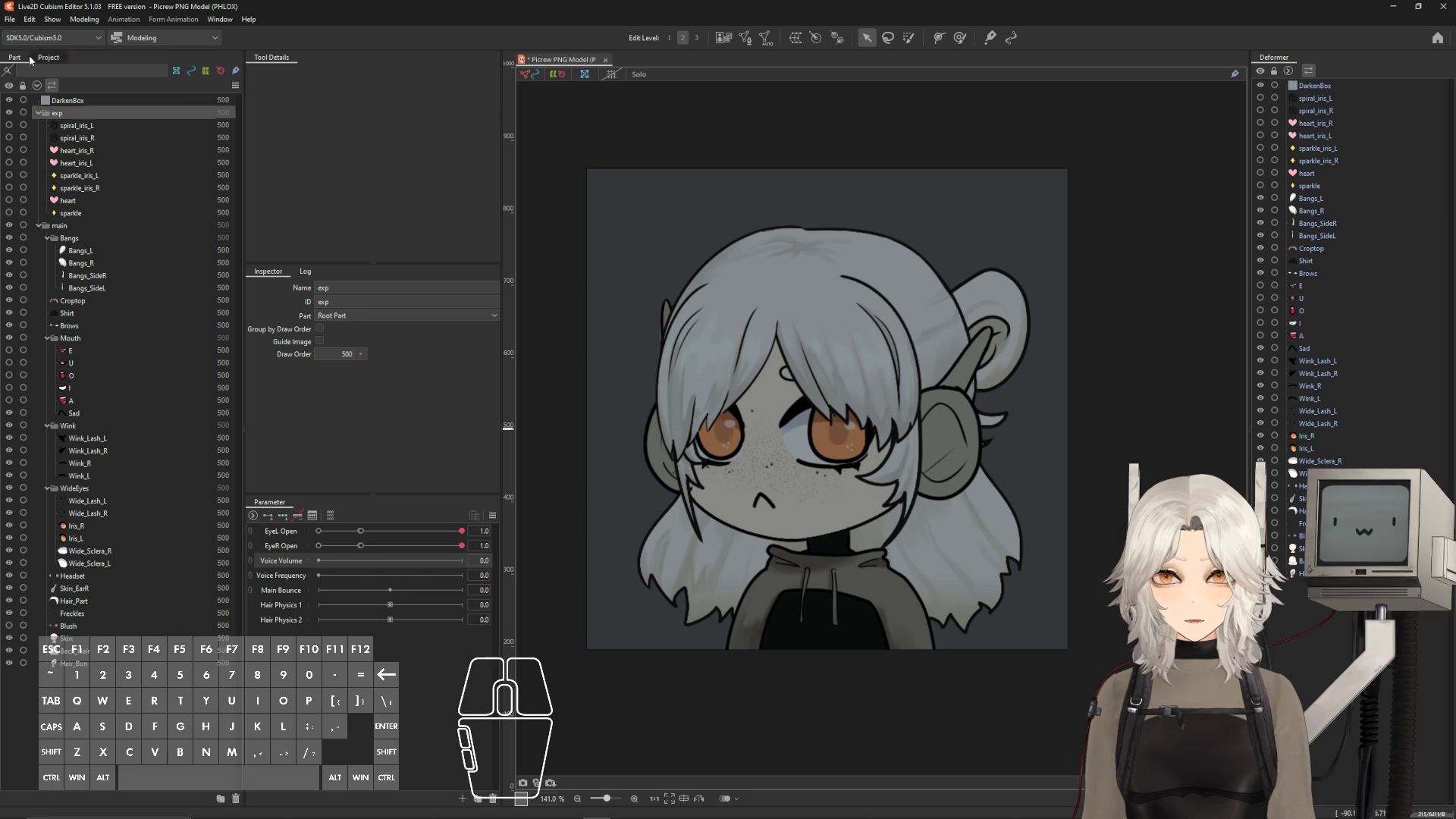
{"action": "left_click", "coordinate": [65, 113]}
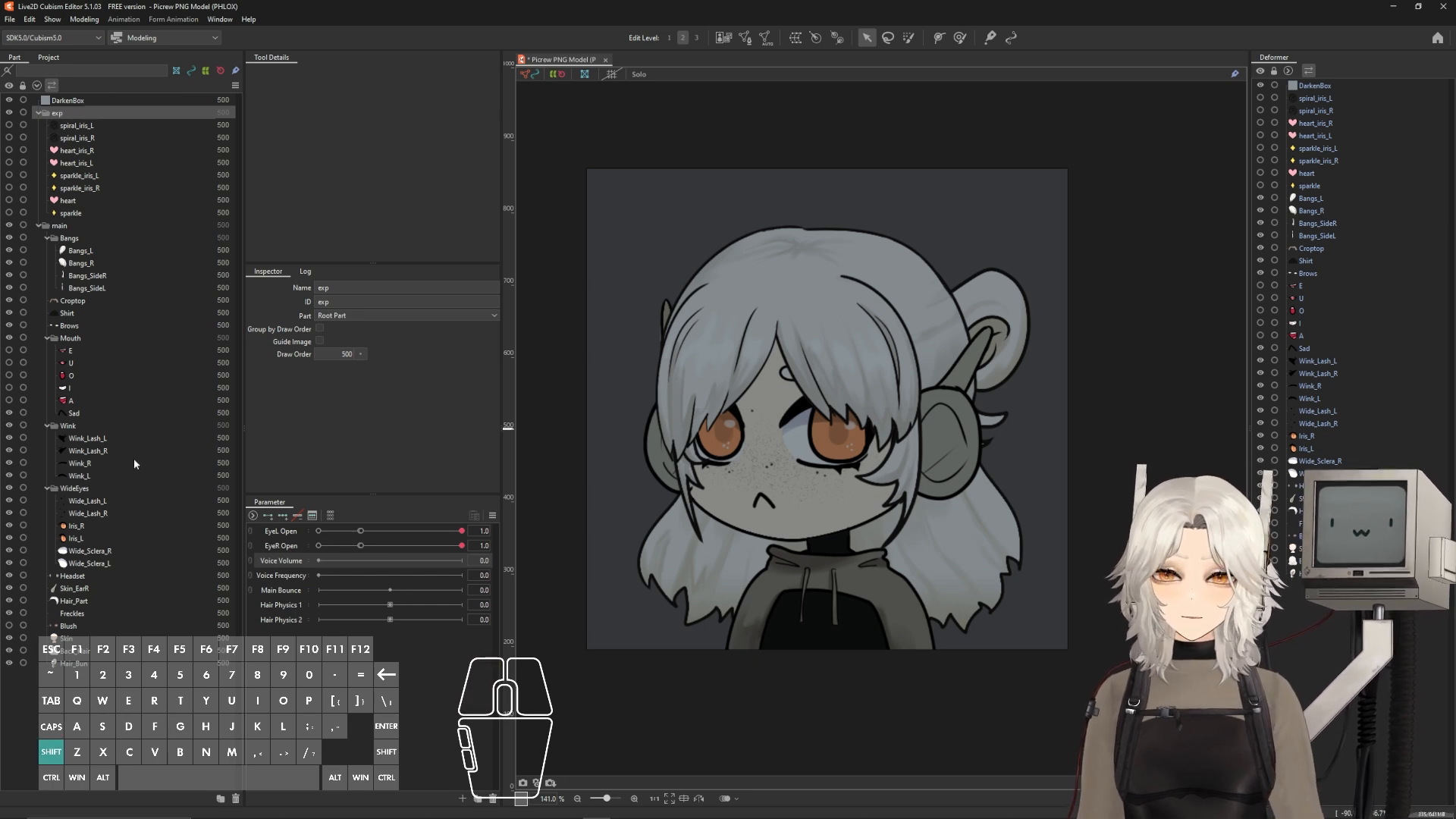
{"action": "left_click", "coordinate": [99, 659], "text": "shift"}
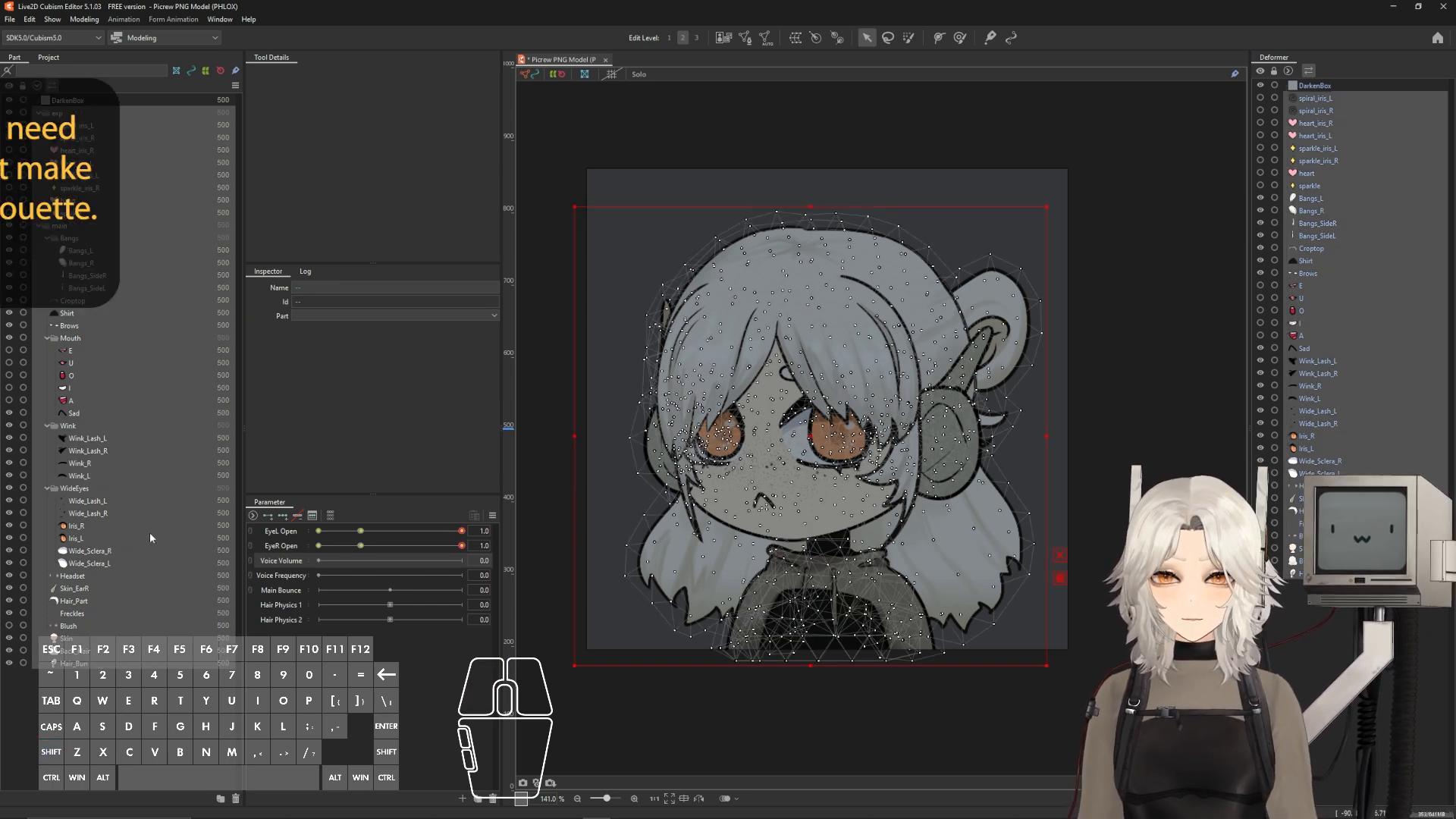
{"action": "left_click", "coordinate": [86, 490], "text": "ctrl"}
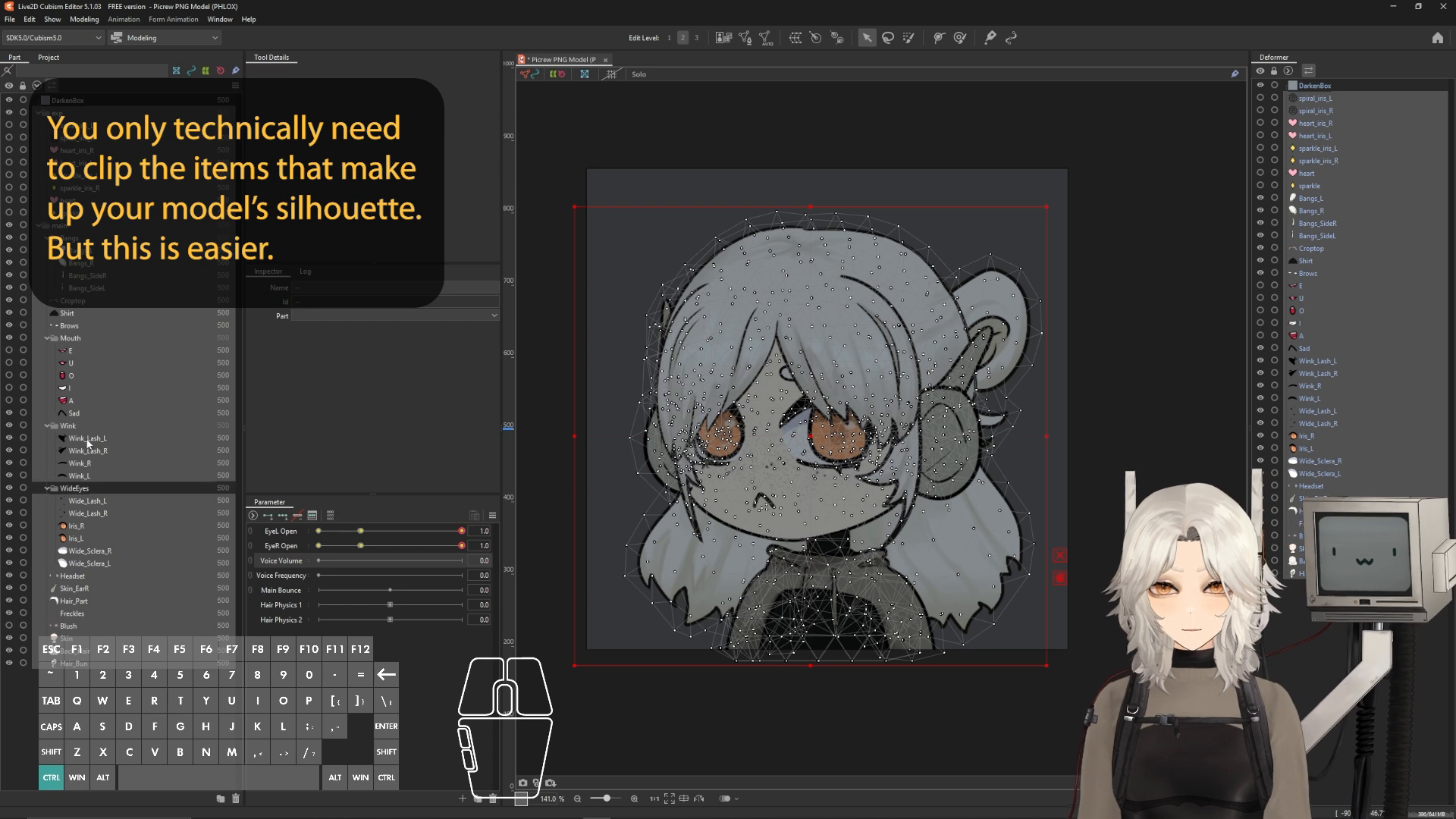
{"action": "left_click", "coordinate": [86, 430], "text": "ctrl"}
{"action": "left_click", "coordinate": [73, 341], "text": "ctrl"}
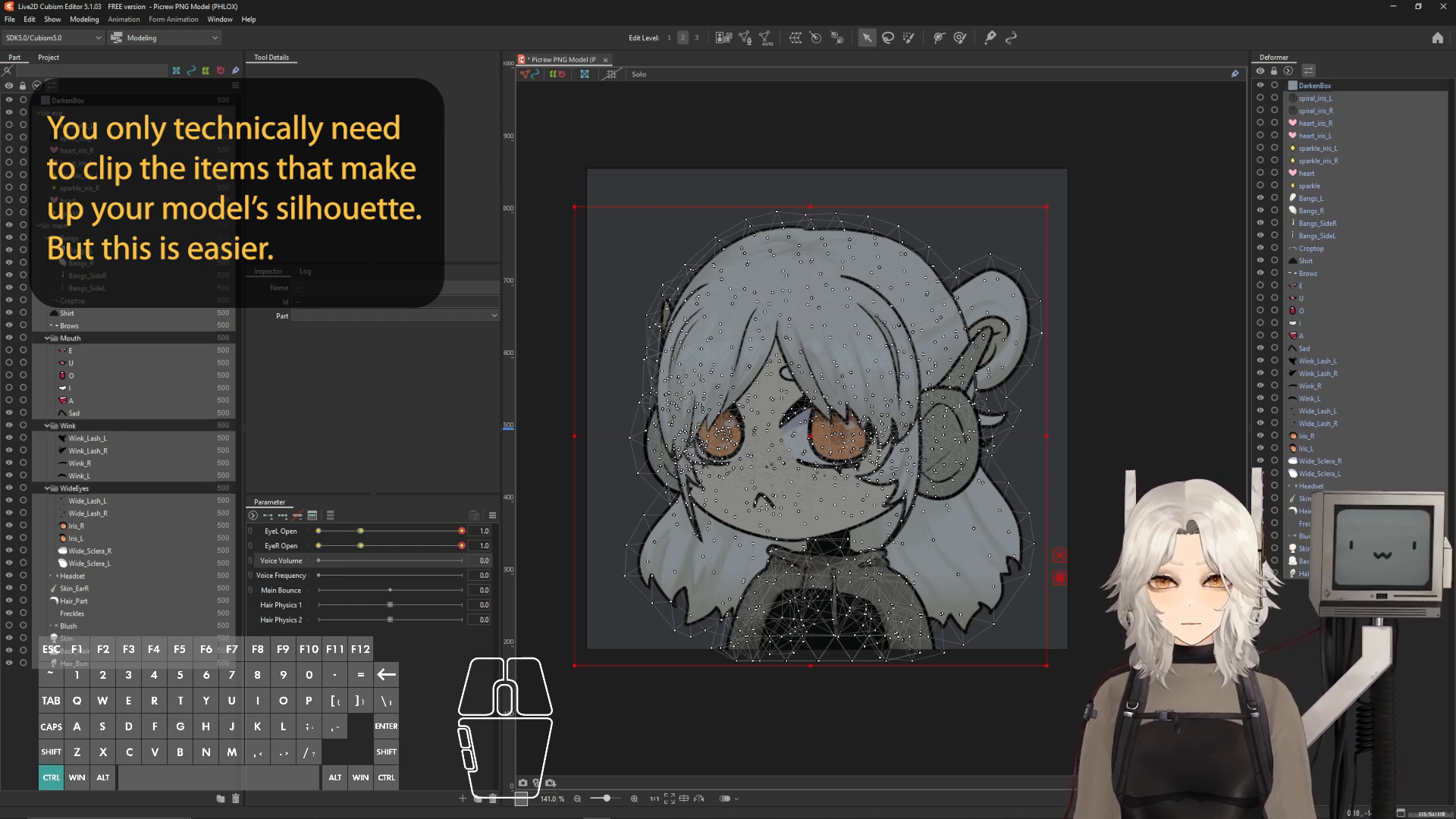
{"action": "left_click", "coordinate": [65, 237], "text": "ctrl"}
{"action": "left_click", "coordinate": [63, 227], "text": "ctrl"}
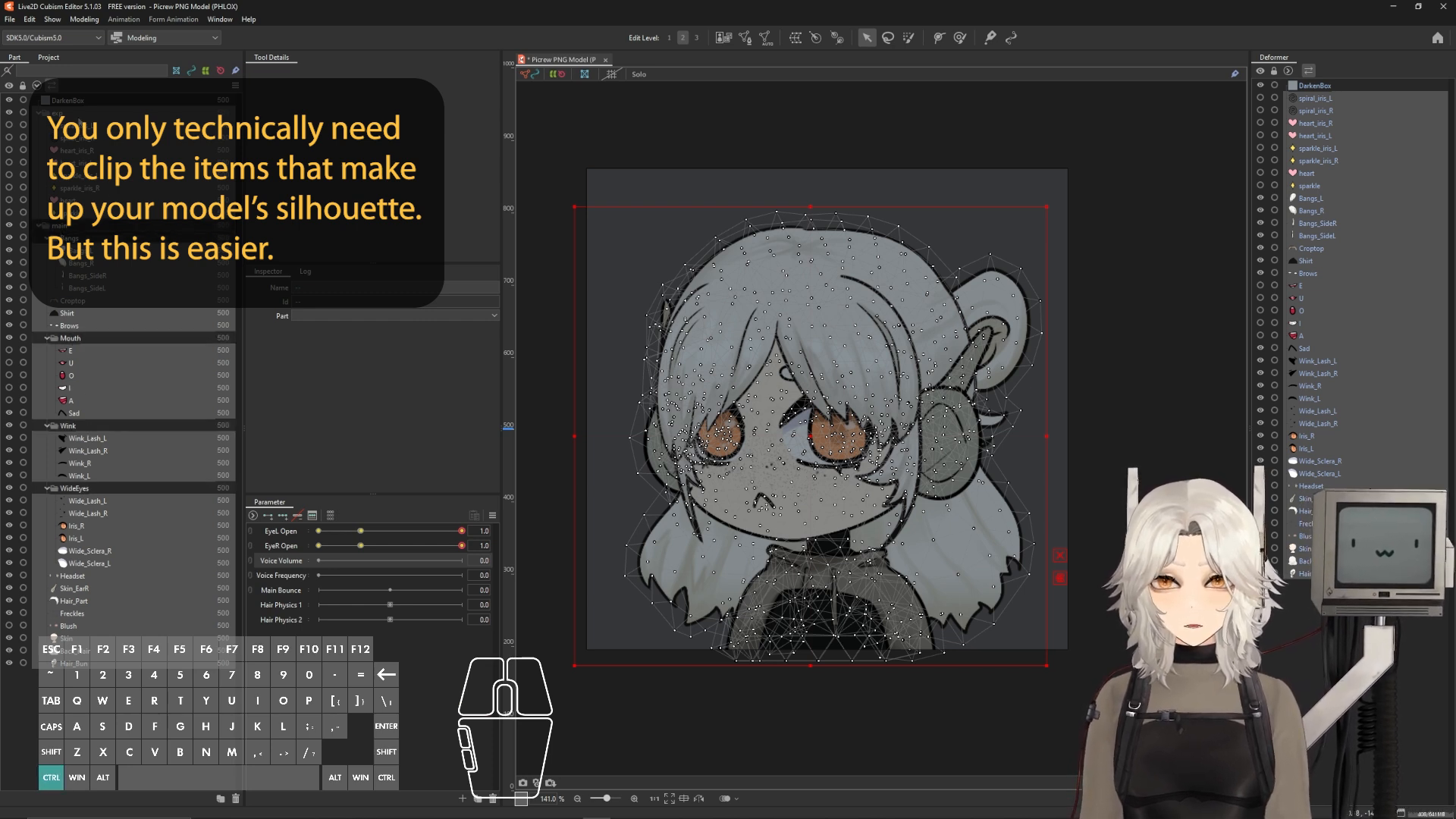
{"action": "left_click", "coordinate": [79, 114], "text": "ctrl"}
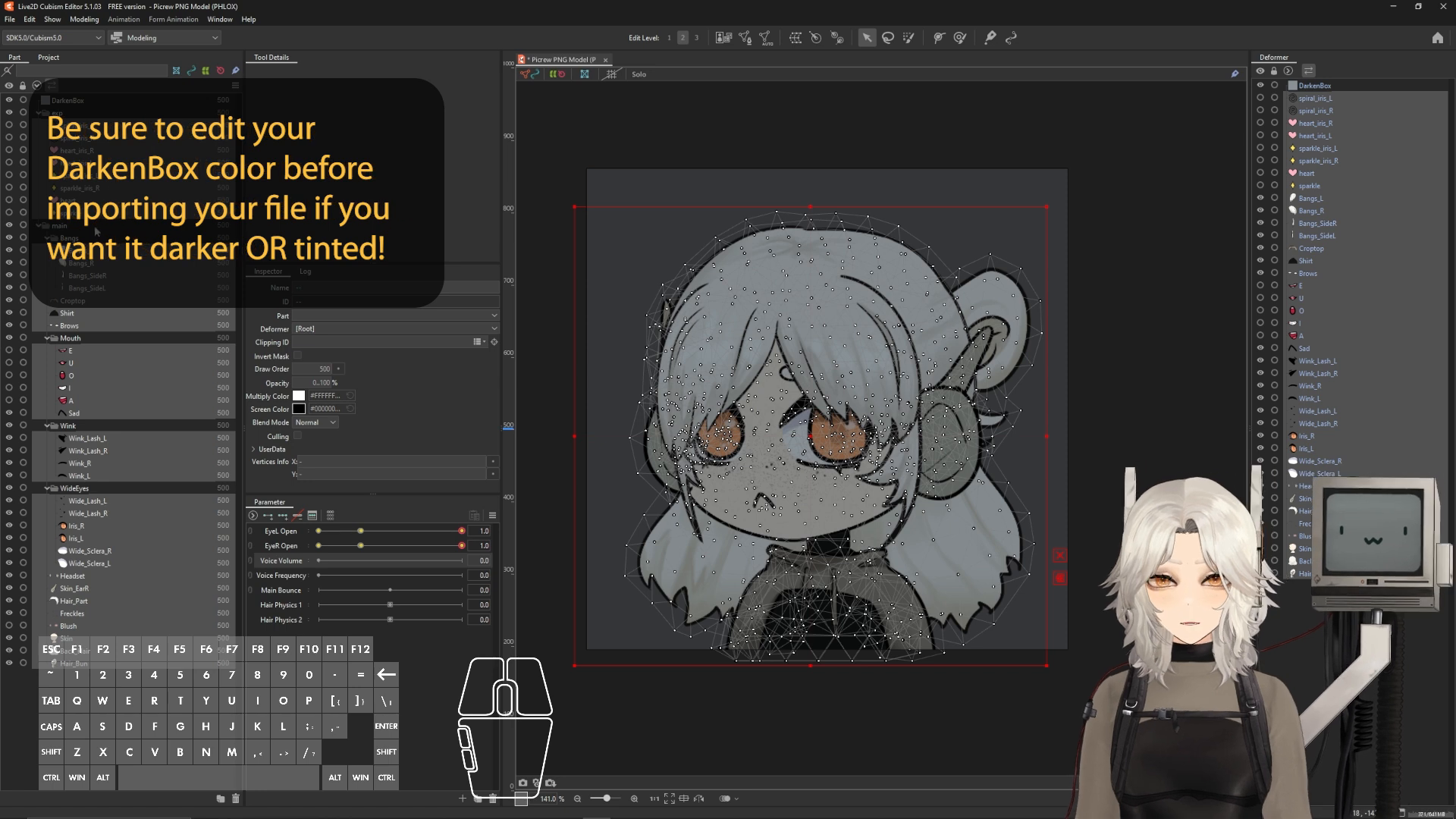
{"action": "key", "text": "ctrl+c"}
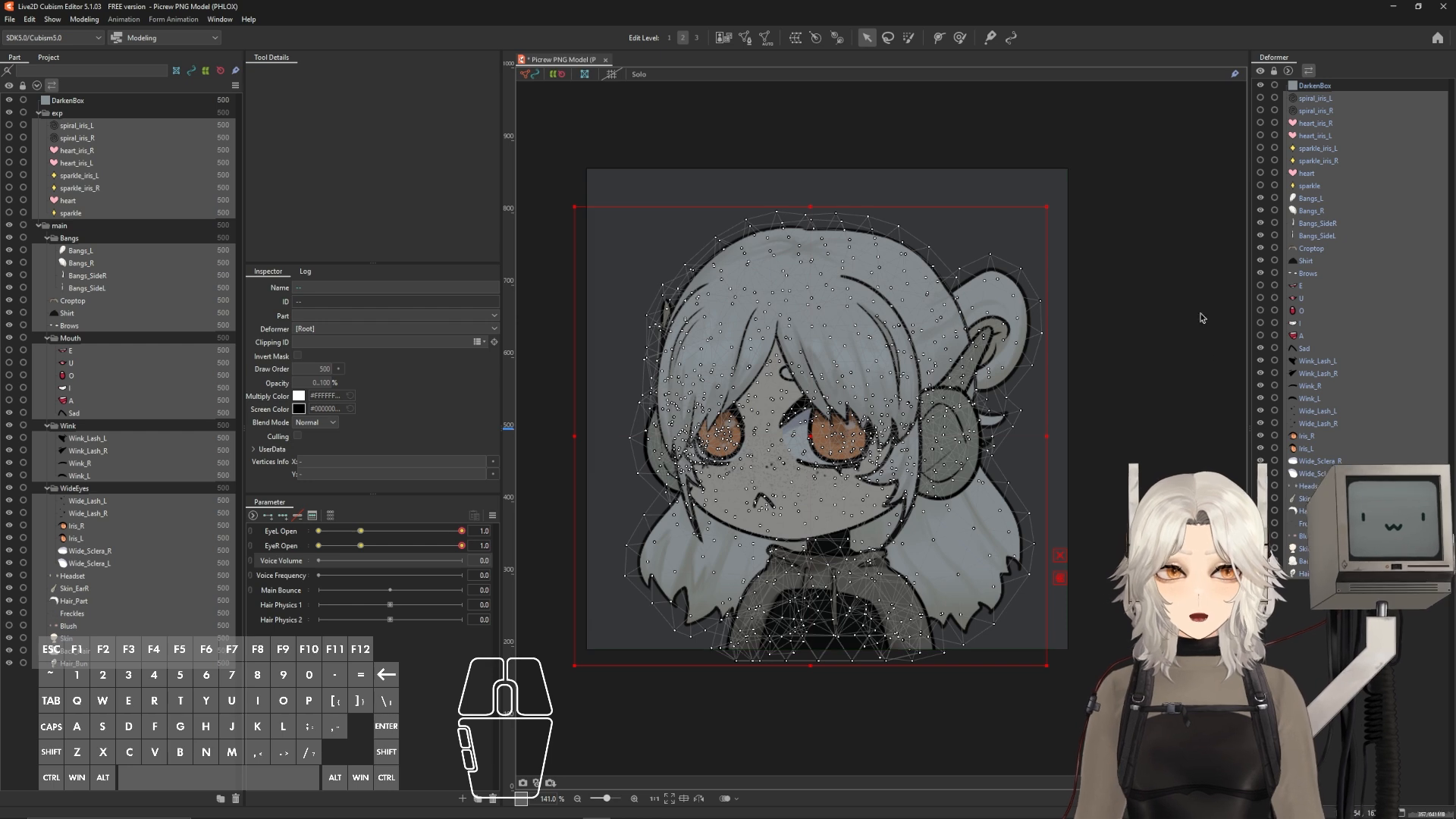
- Paste the copied art mesh IDs as the Clipping ID of DarkenBox
{"action": "left_click", "coordinate": [131, 451]}
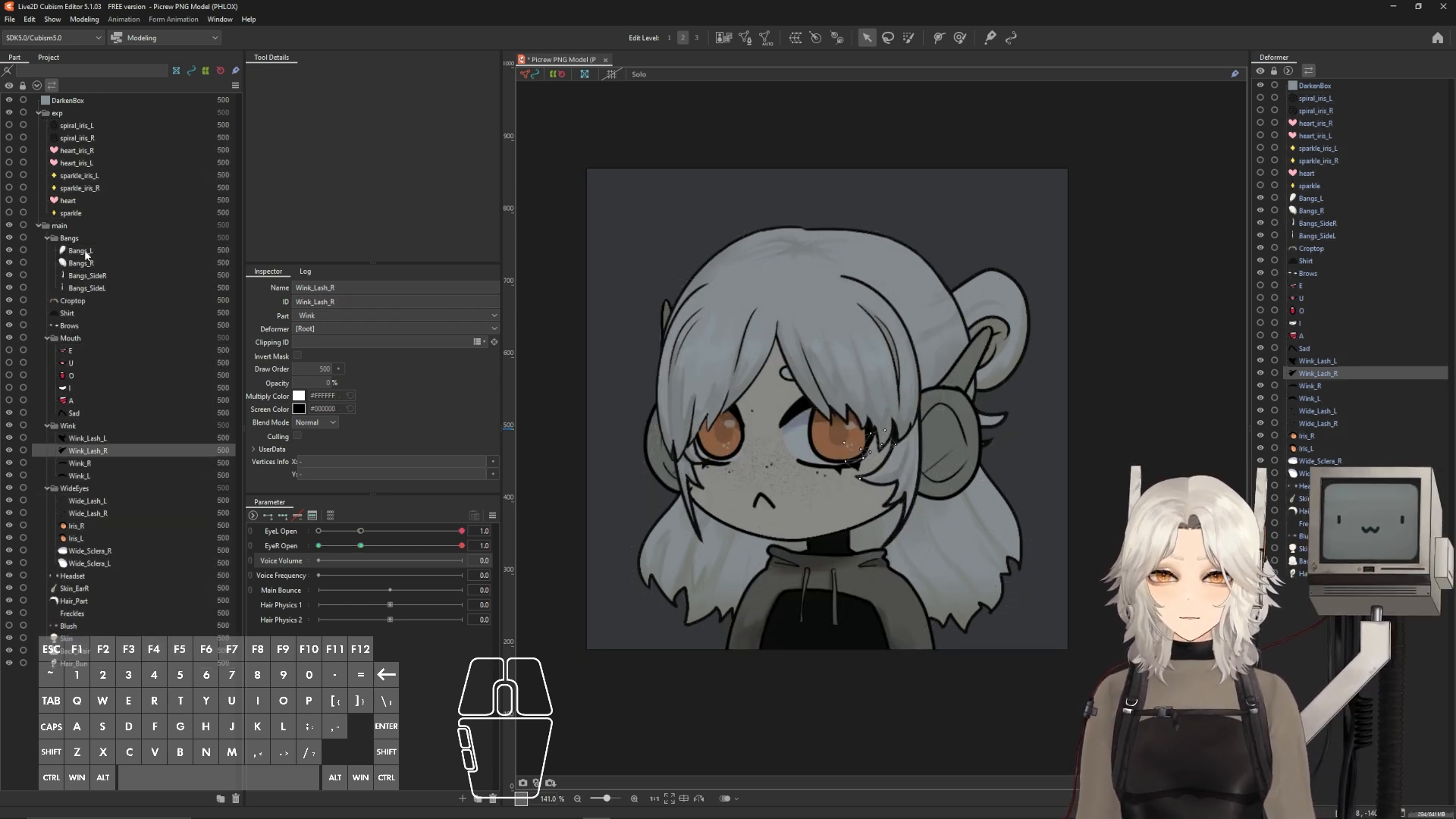
{"action": "left_click", "coordinate": [67, 103]}
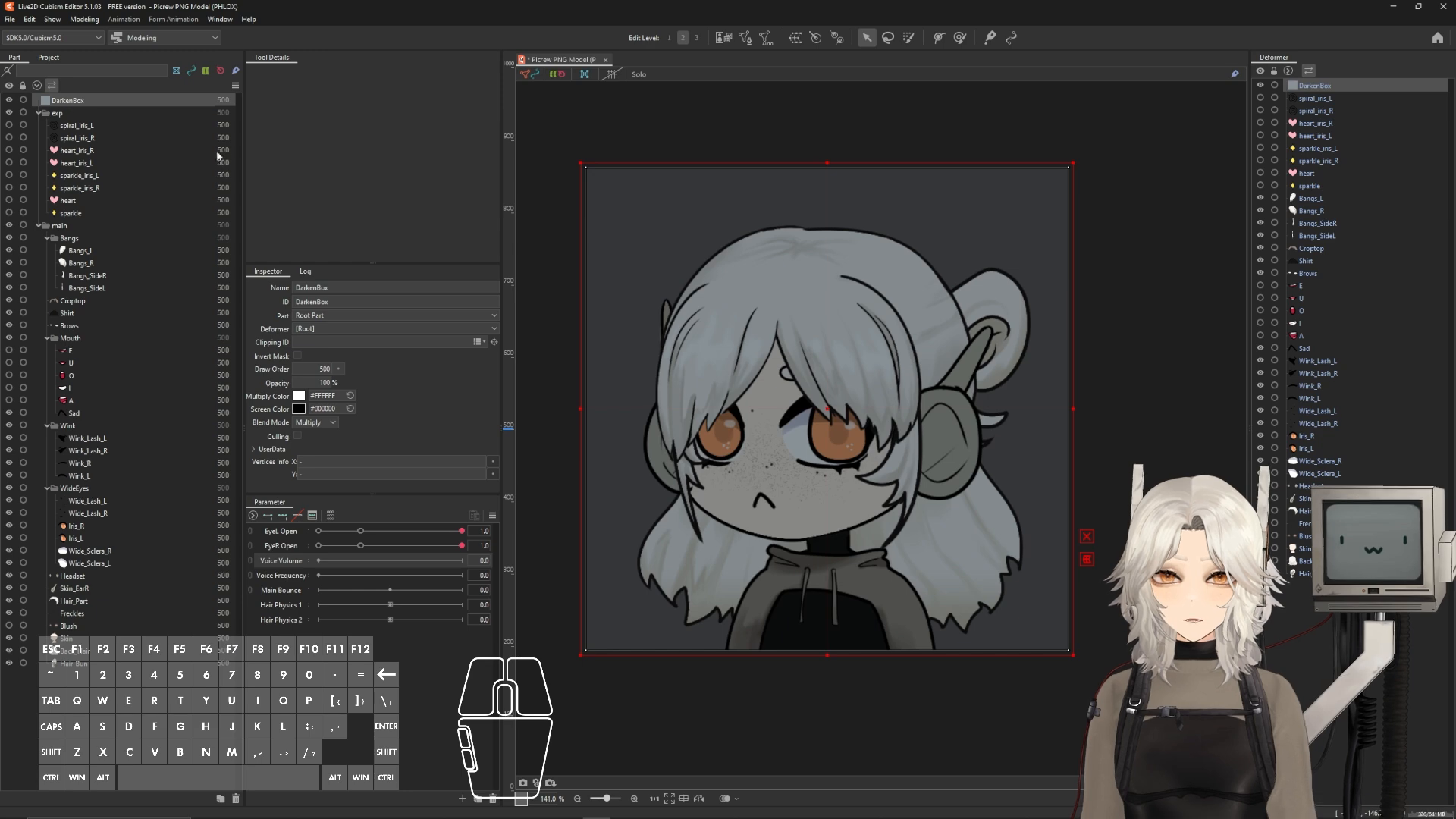
{"action": "left_click", "coordinate": [363, 342]}
{"action": "key", "text": "ctrl+v"}
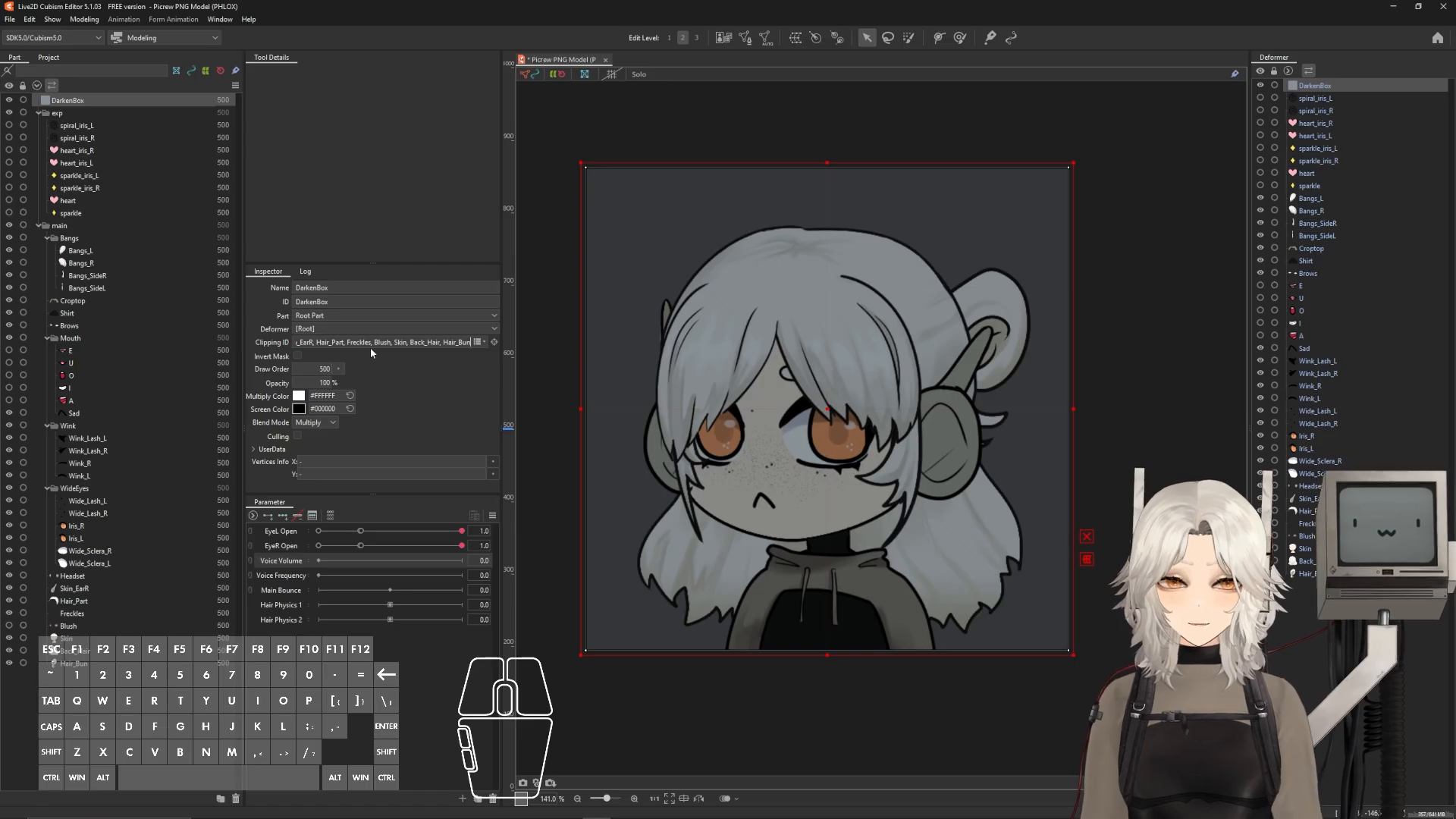
{"action": "key", "text": "Return"}
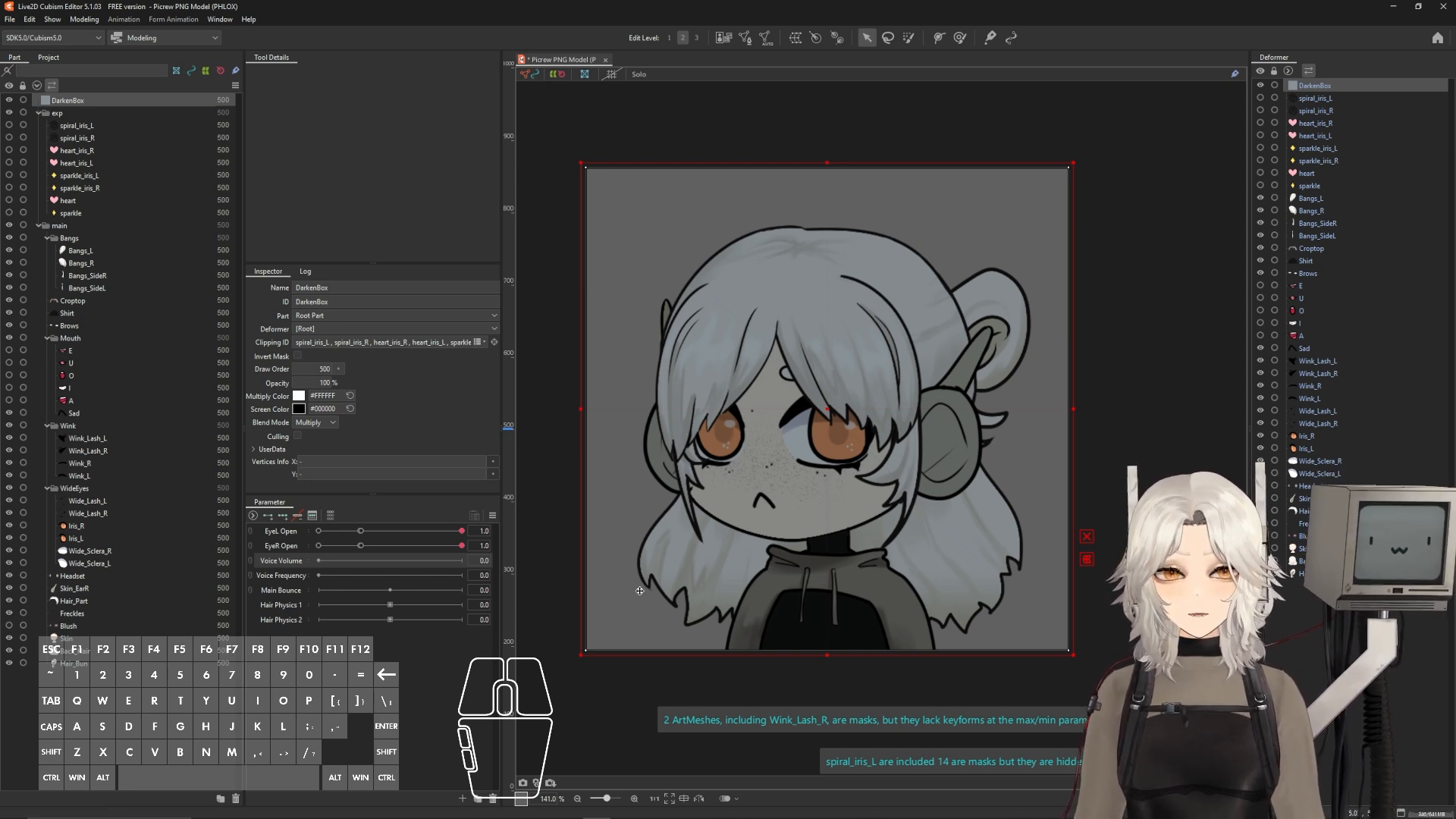
- Add Voice Volume keyforms at 0.0 and 1.0 to DarkenBox and set its opacity to 0% at 1.0
{"action": "left_click", "coordinate": [1317, 88]}
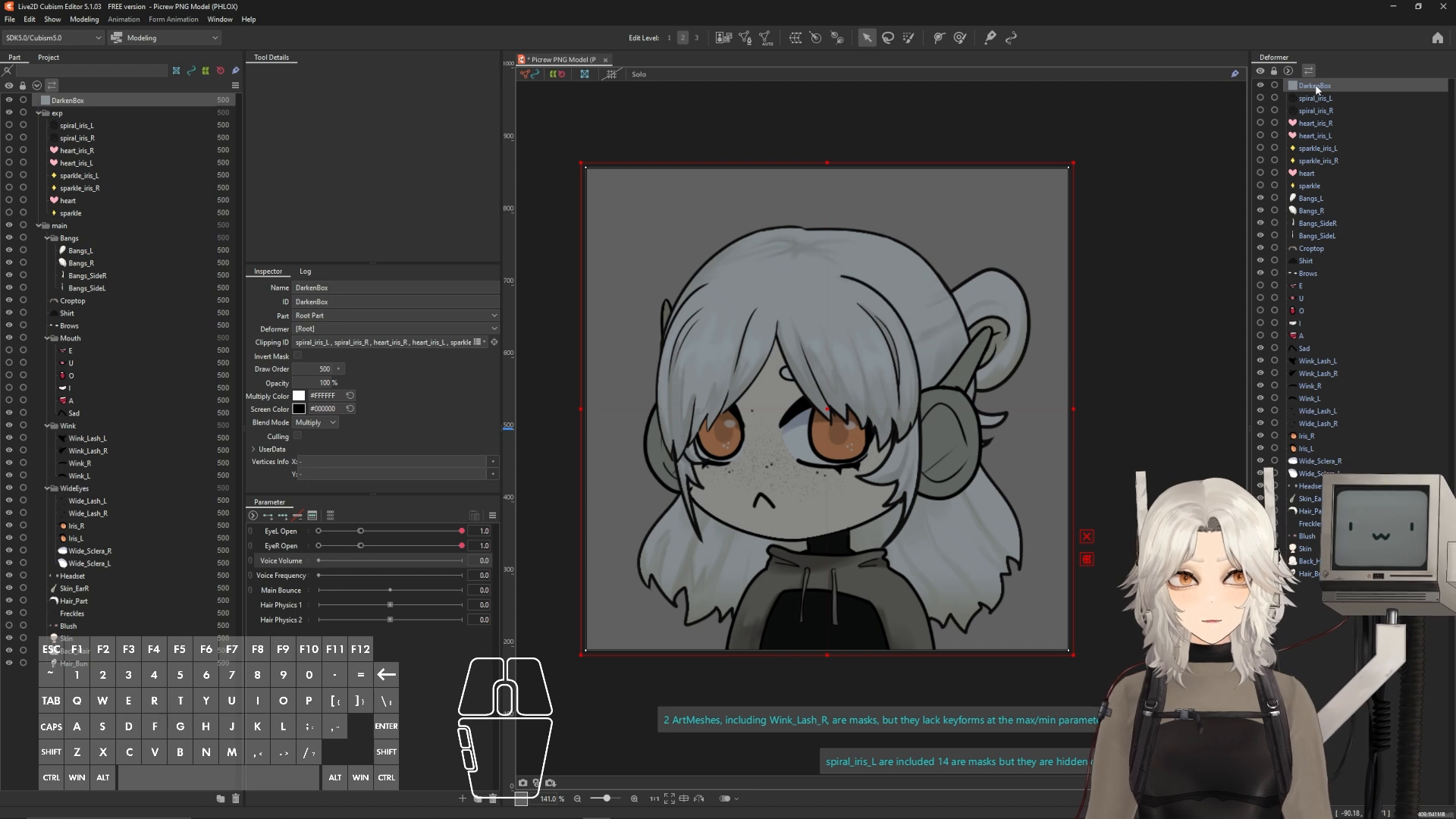
{"action": "left_click", "coordinate": [284, 559]}
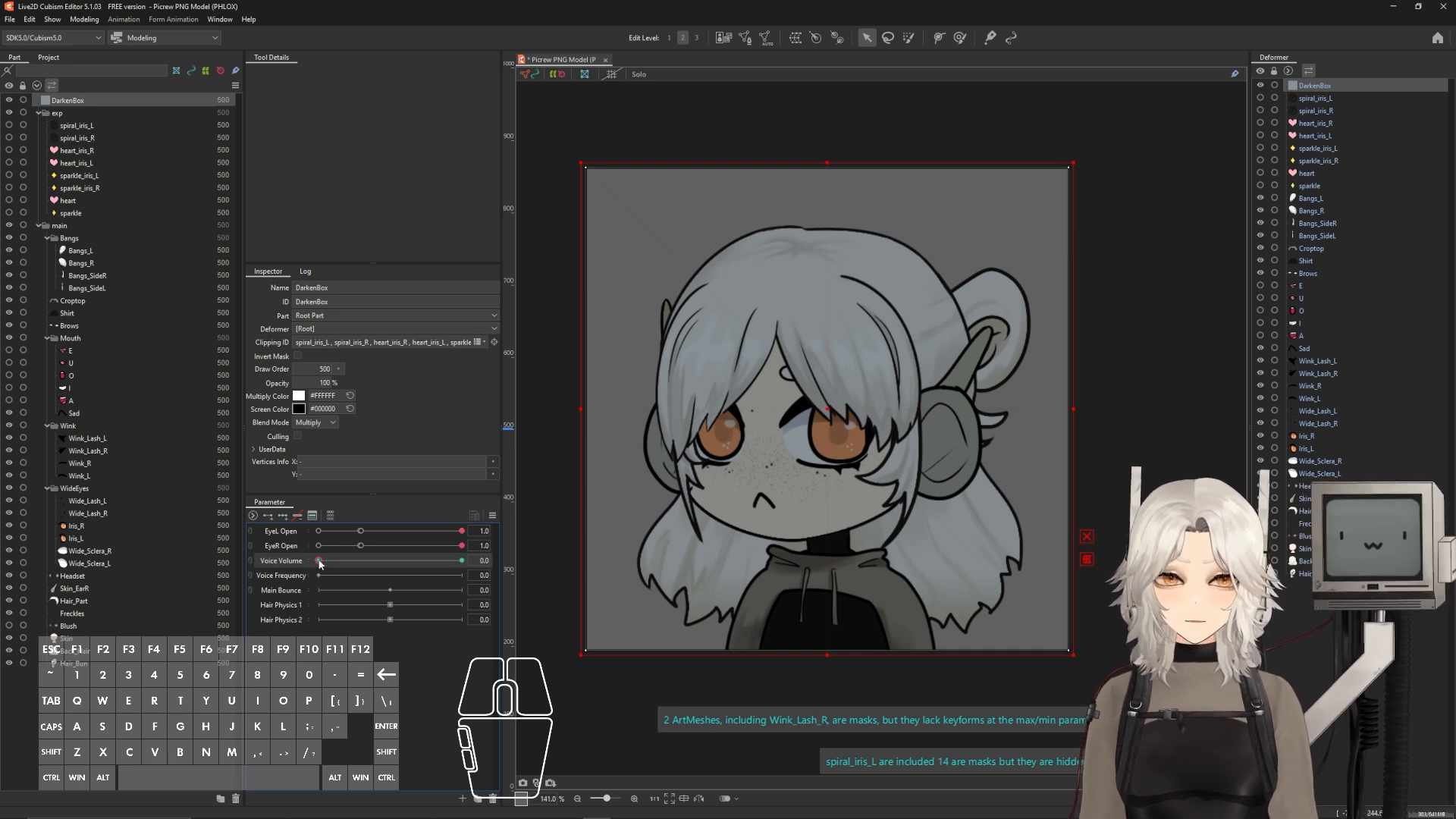
{"action": "left_click_drag", "start_coordinate": [319, 561], "coordinate": [472, 558]}
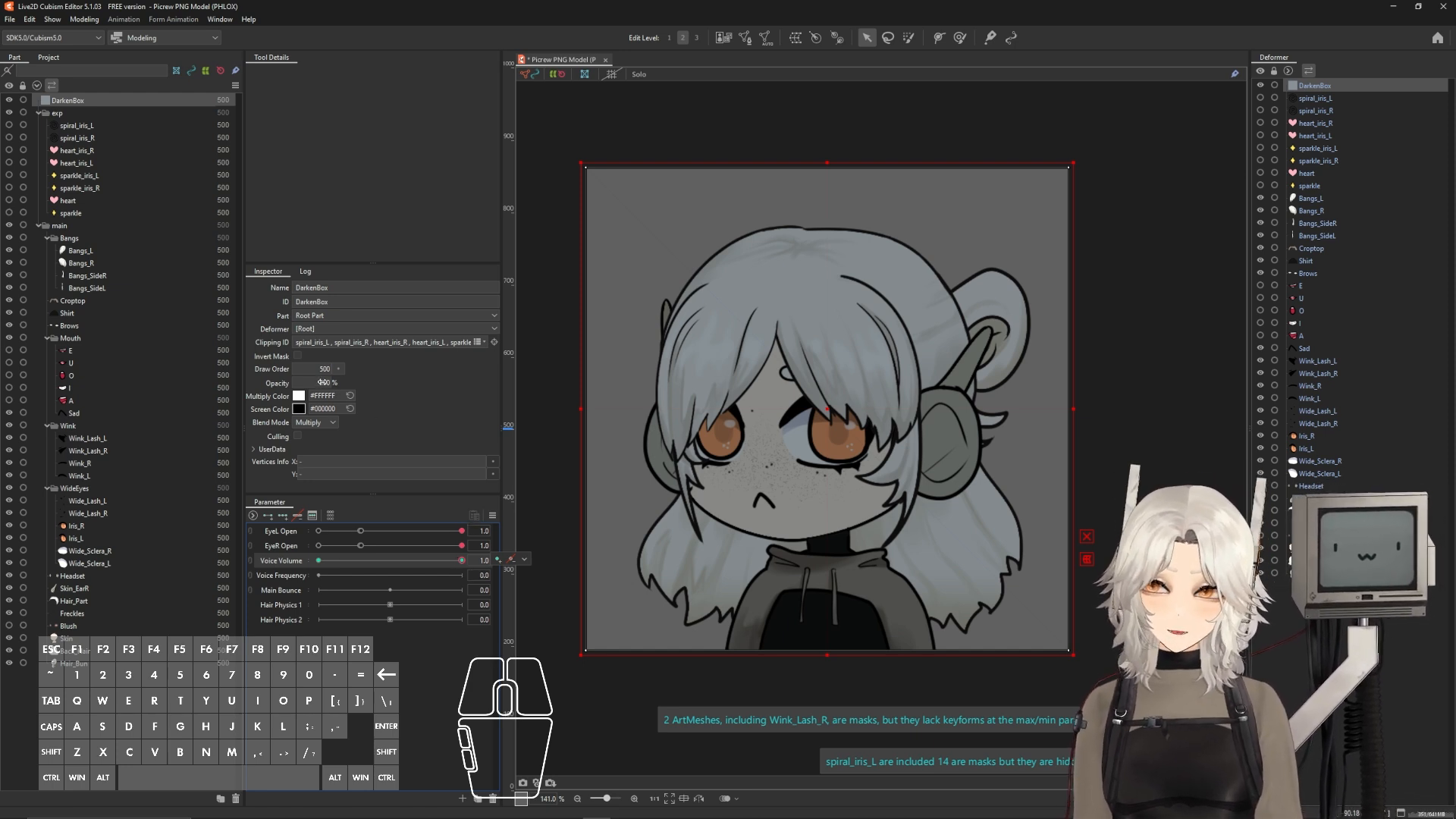
{"action": "left_click_drag", "start_coordinate": [322, 382], "coordinate": [288, 383]}
{"action": "left_click_drag", "start_coordinate": [444, 563], "coordinate": [767, 437]}
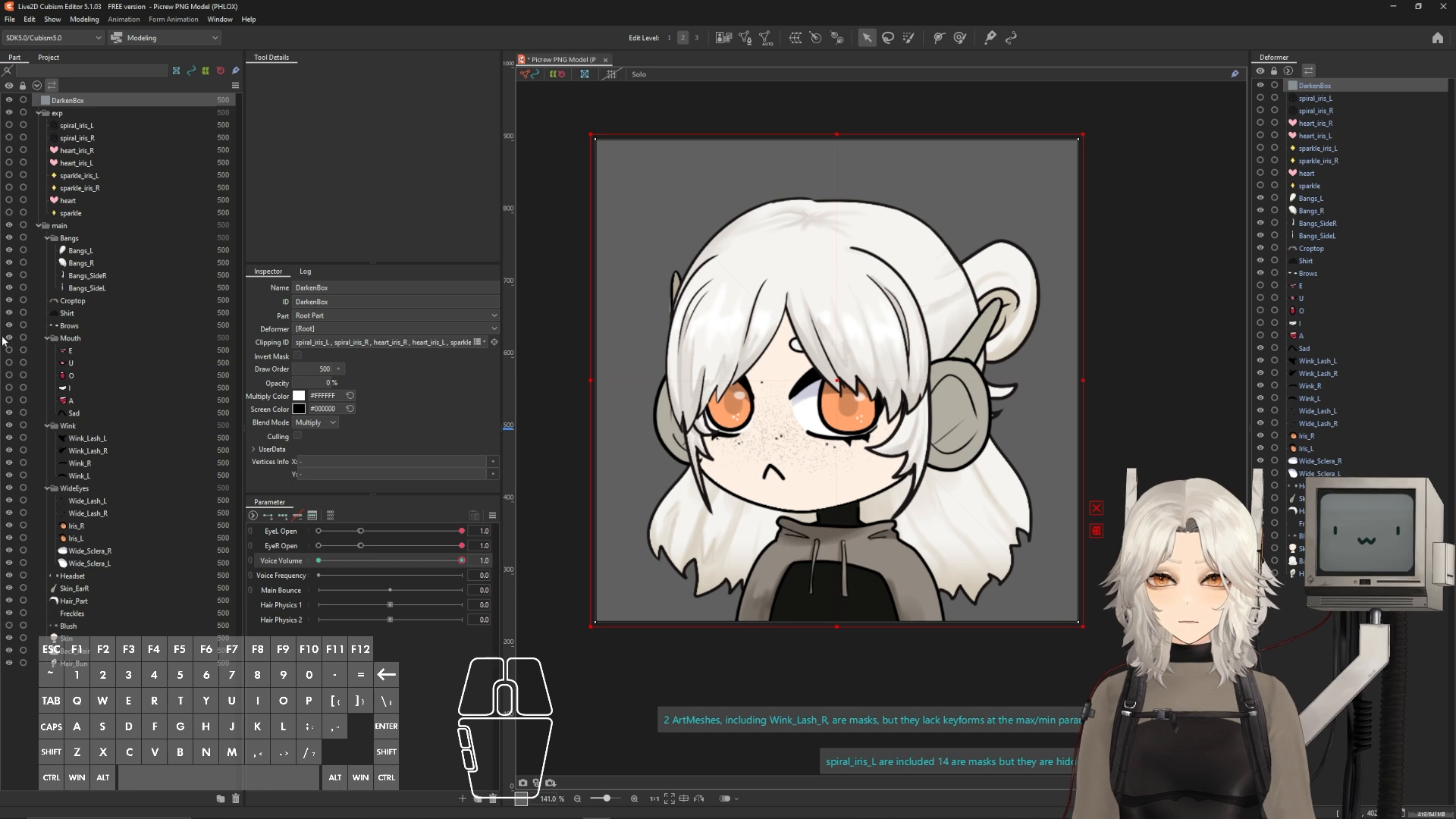
- Check the Mouth part's shapes by toggling their visibility, leaving E, U, O, I, A and Sad all shown
{"action": "left_click", "coordinate": [47, 338]}
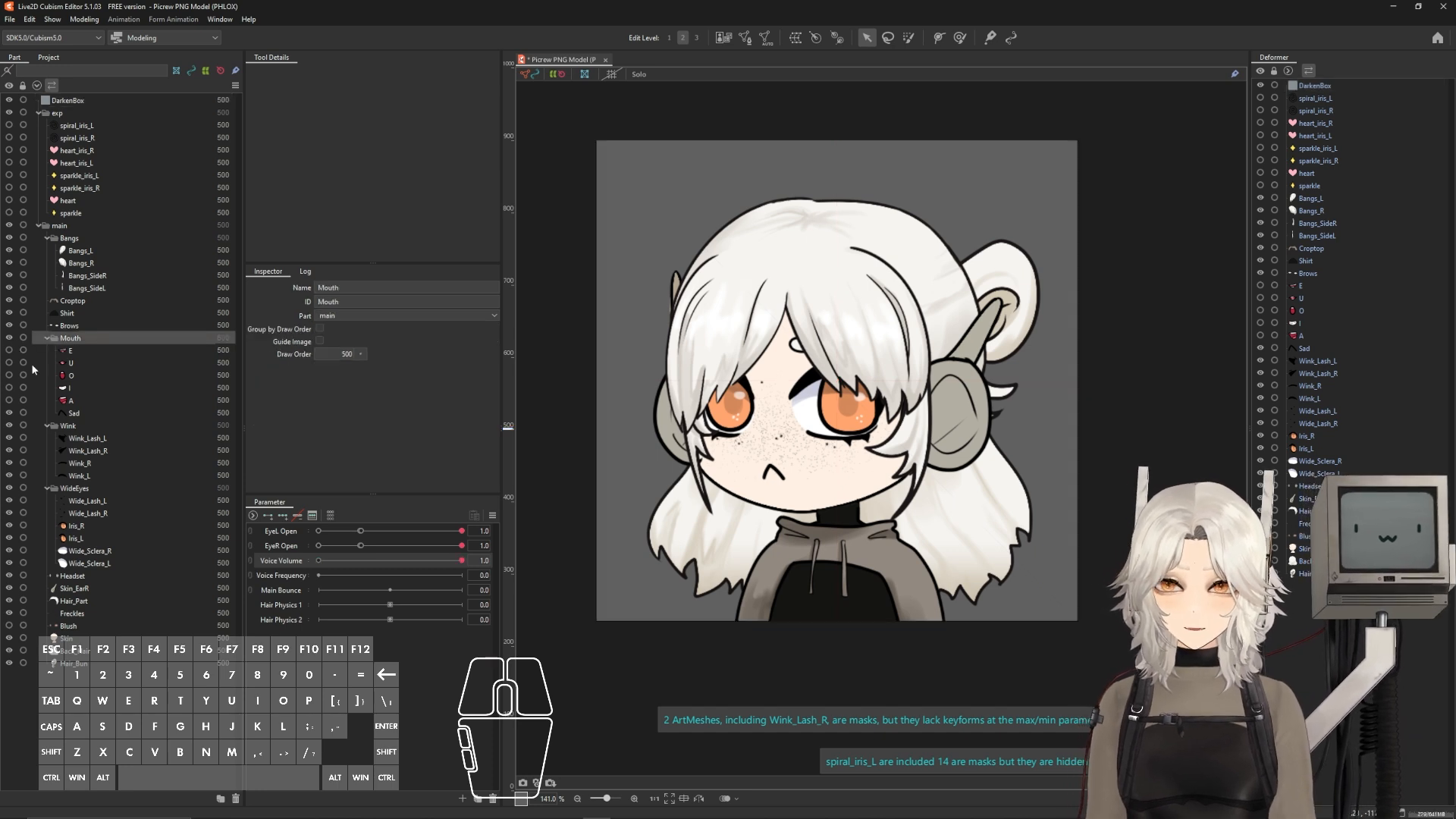
{"action": "left_click", "coordinate": [10, 351]}
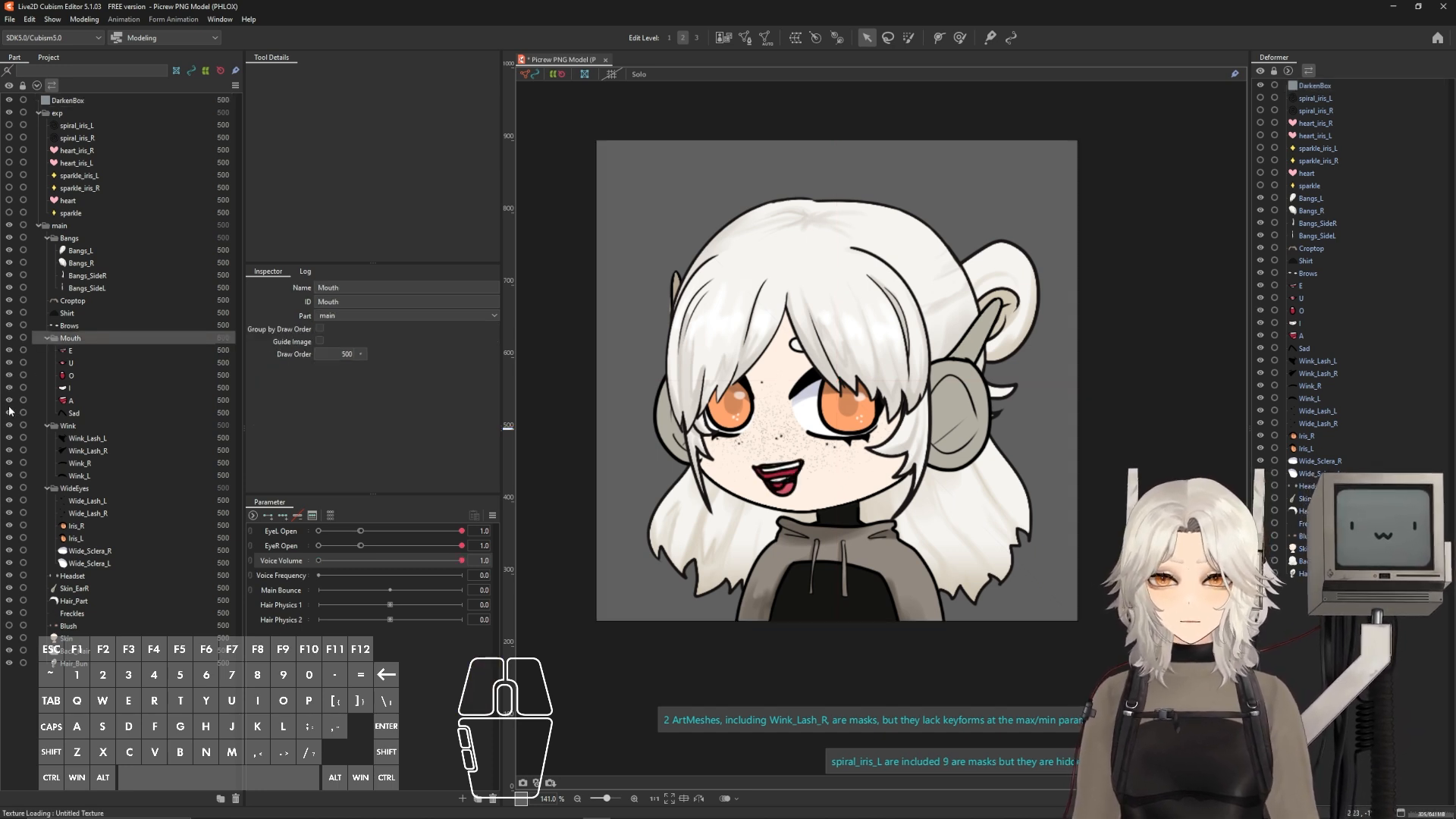
{"action": "left_click", "coordinate": [10, 413]}
{"action": "left_click", "coordinate": [9, 400]}
{"action": "left_click", "coordinate": [9, 389]}
{"action": "left_click", "coordinate": [9, 377]}
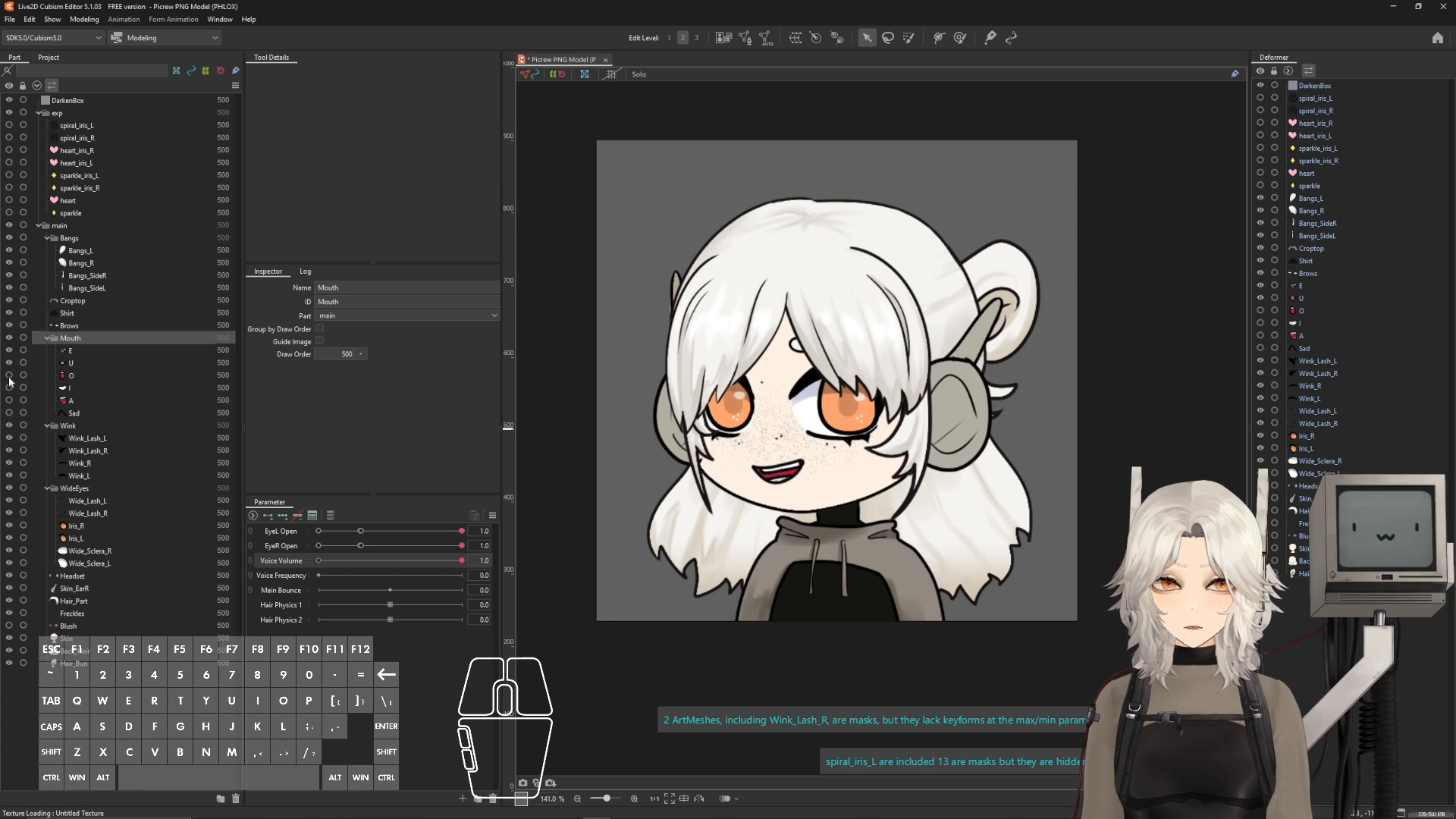
{"action": "left_click", "coordinate": [9, 352]}
{"action": "left_click", "coordinate": [9, 363]}
{"action": "left_click", "coordinate": [9, 364]}
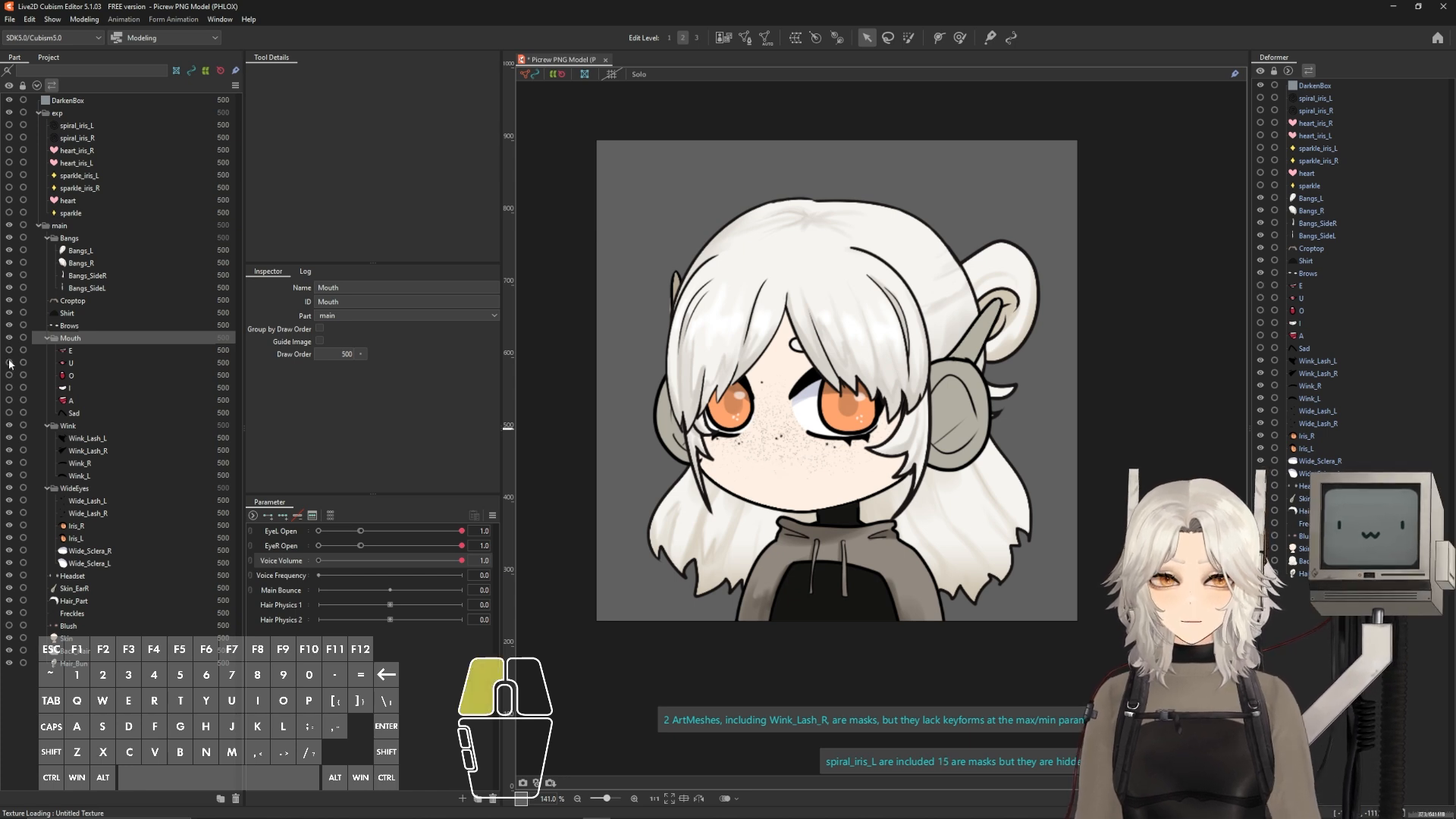
{"action": "left_click", "coordinate": [9, 364]}
{"action": "left_click", "coordinate": [9, 376]}
{"action": "left_click", "coordinate": [9, 376]}
{"action": "left_click_drag", "start_coordinate": [9, 349], "coordinate": [10, 399]}
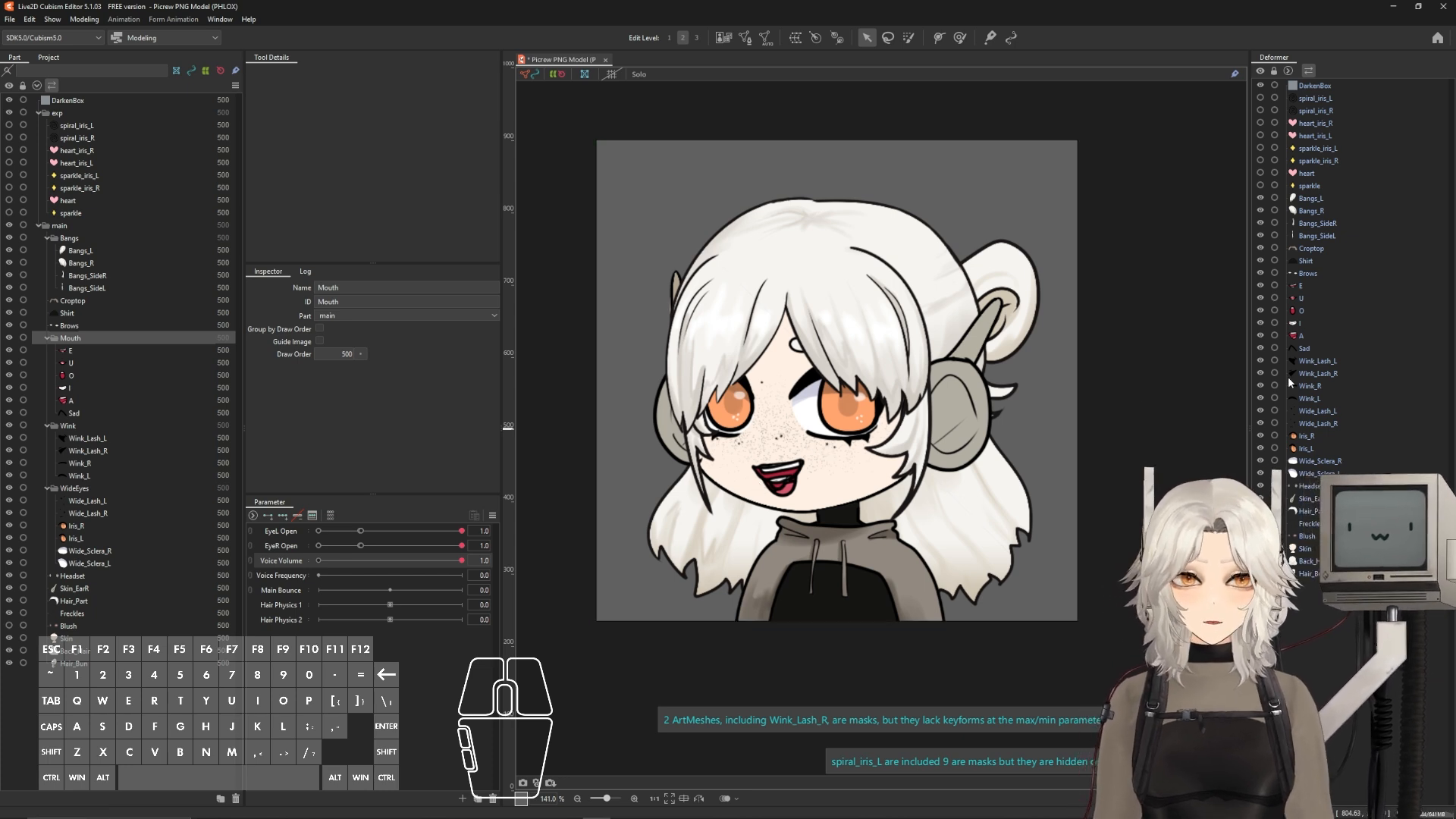
- Create a warp deformer named Mouth Open Voice Volume as the parent of mouth meshes E, U, O, I and A
{"action": "left_click", "coordinate": [1310, 335]}
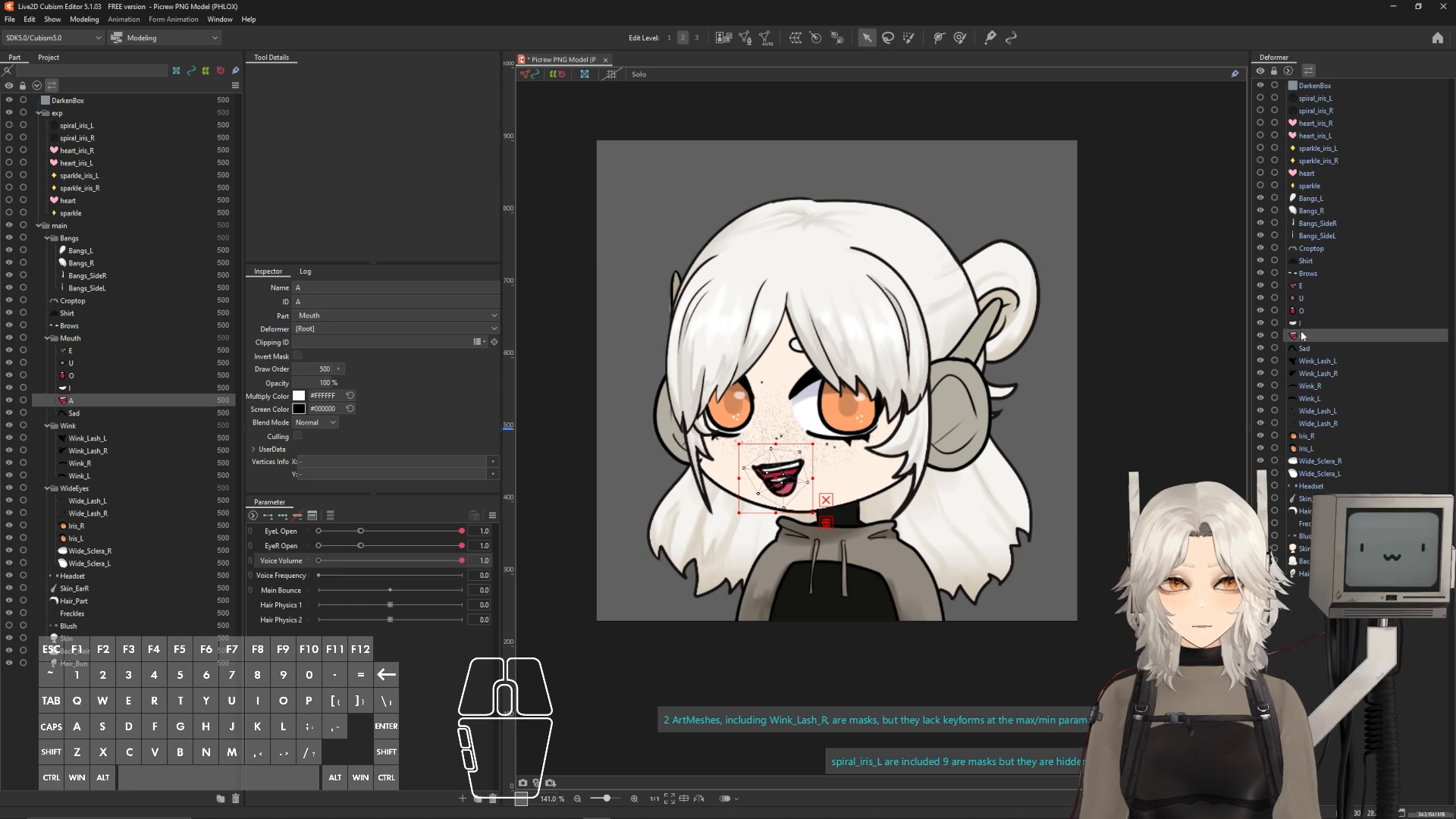
{"action": "left_click", "coordinate": [1309, 285], "text": "shift"}
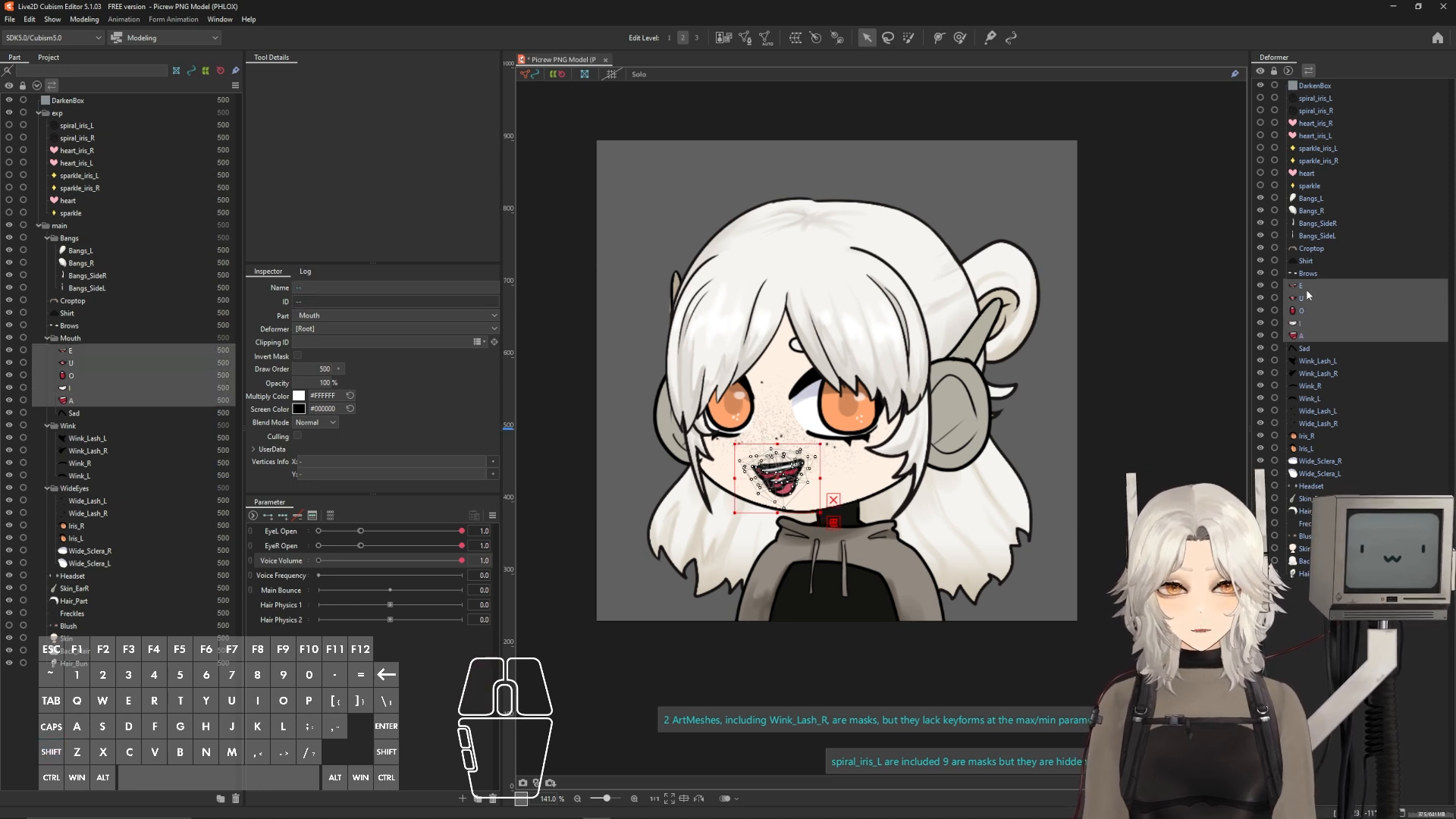
{"action": "left_click", "coordinate": [795, 37]}
{"action": "left_click_drag", "start_coordinate": [560, 367], "coordinate": [584, 369]}
{"action": "key", "text": "ctrl+a"}
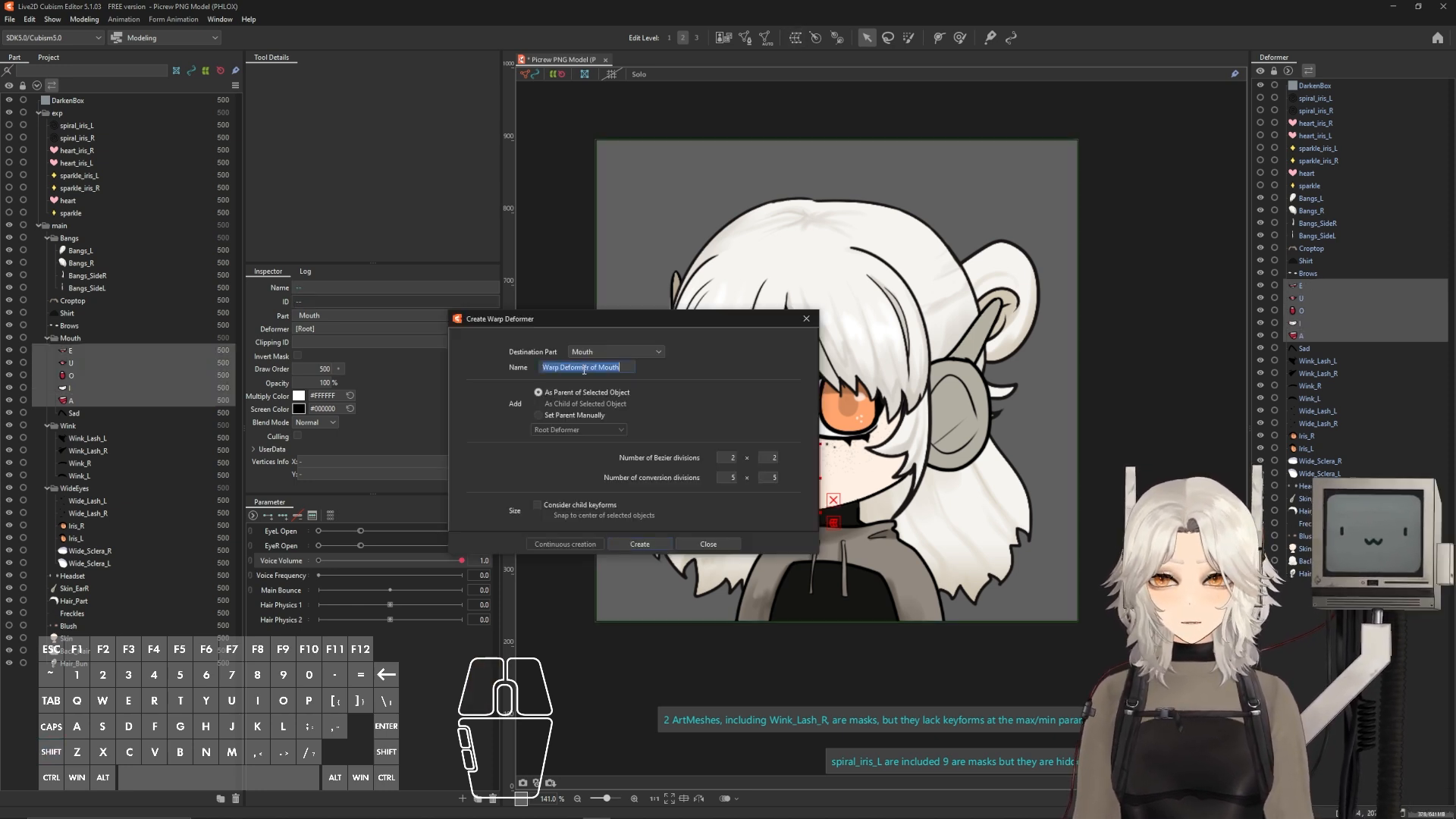
{"action": "type", "text": "Mouth Open Voice Volume"}
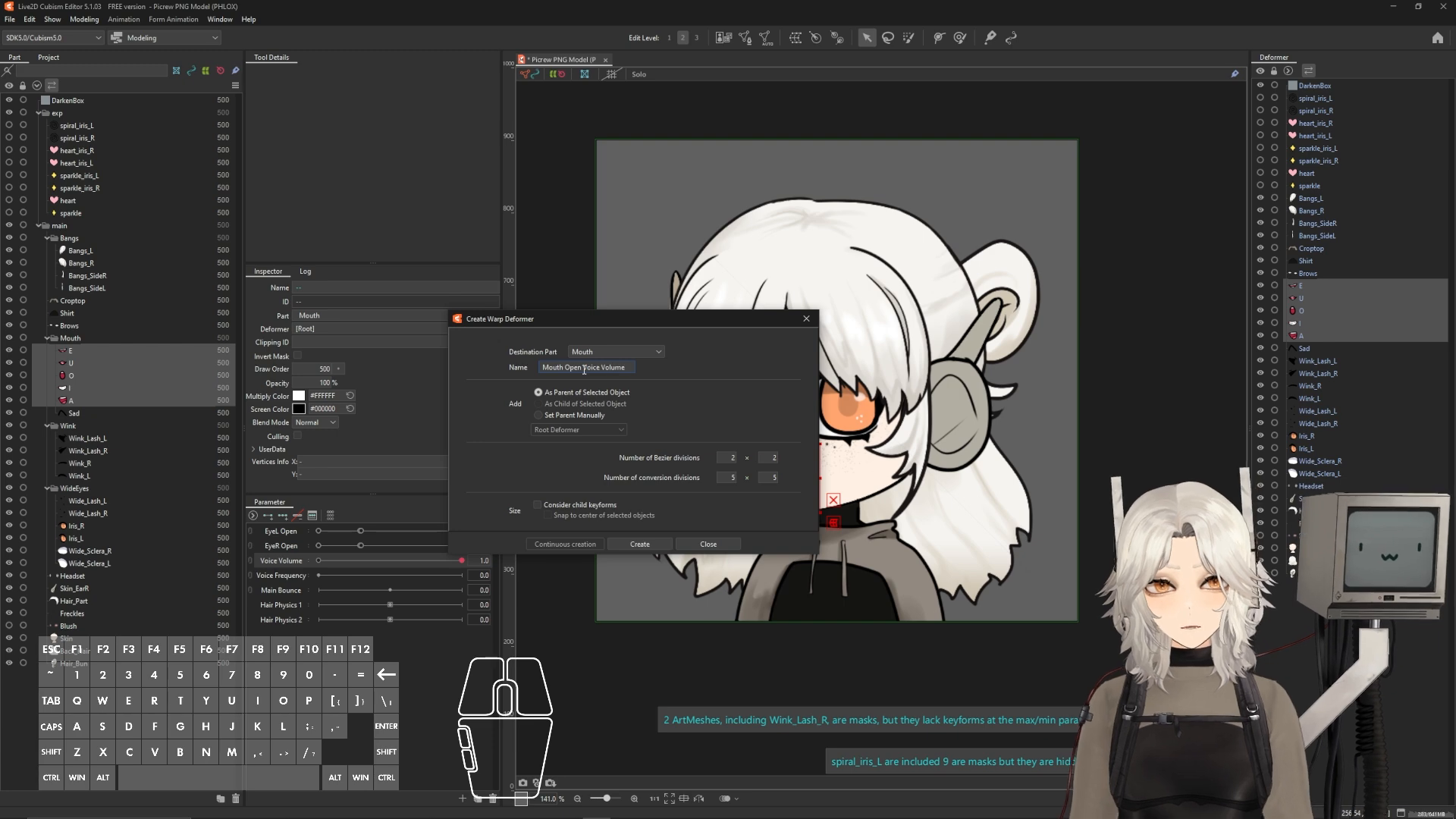
{"action": "left_click", "coordinate": [639, 543]}
- Add Voice Volume keyforms at 0.49, 0.5 and 1.0 to the Mouth Open Voice Volume deformer
{"action": "mouse_move", "coordinate": [461, 531]}
{"action": "left_mouse_down"}
{"action": "mouse_move", "coordinate": [345, 537]}
{"action": "mouse_move", "coordinate": [463, 537]}
{"action": "left_mouse_up"}
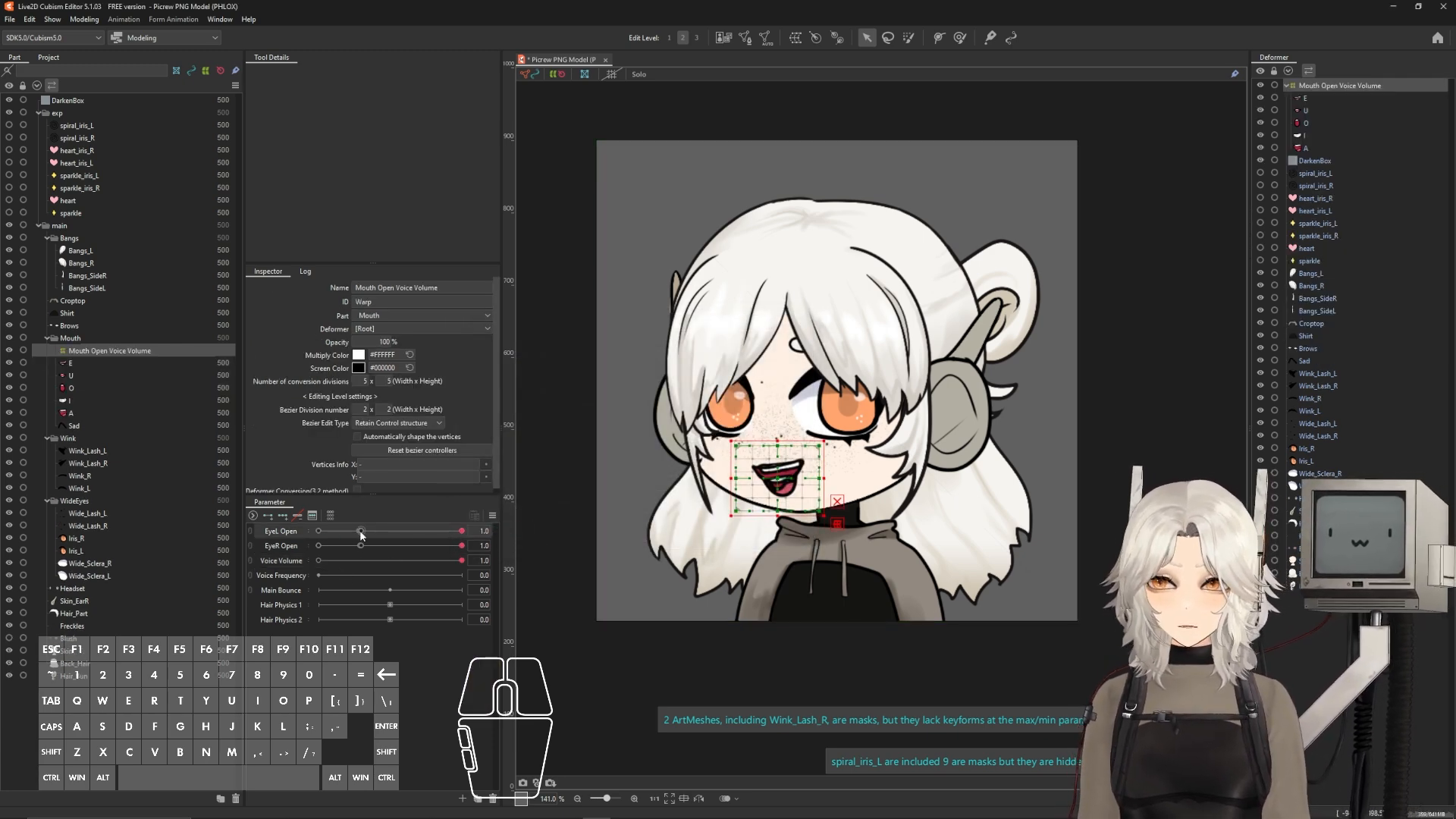
{"action": "left_click_drag", "start_coordinate": [356, 561], "coordinate": [471, 563]}
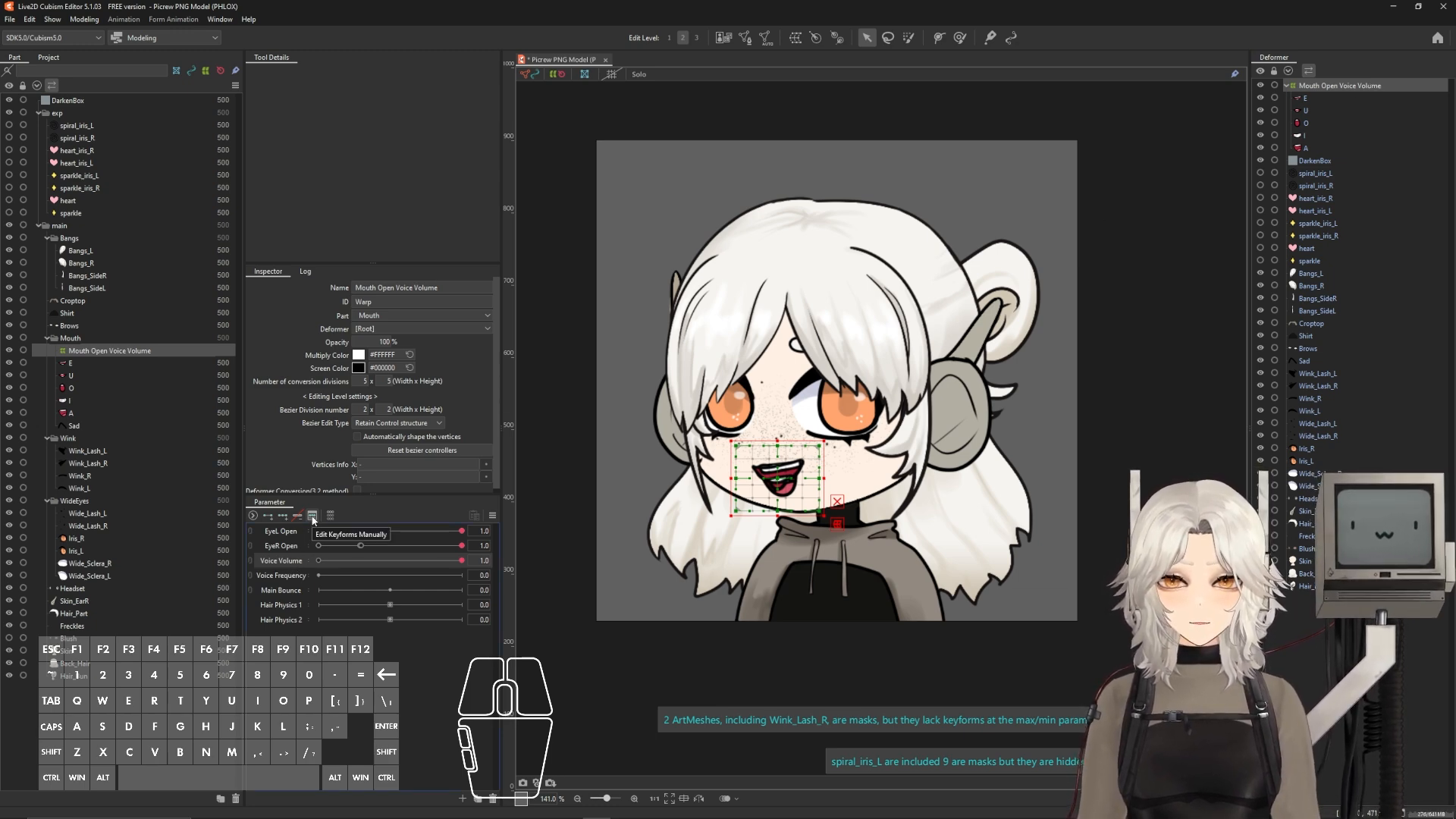
{"action": "left_click", "coordinate": [312, 515]}
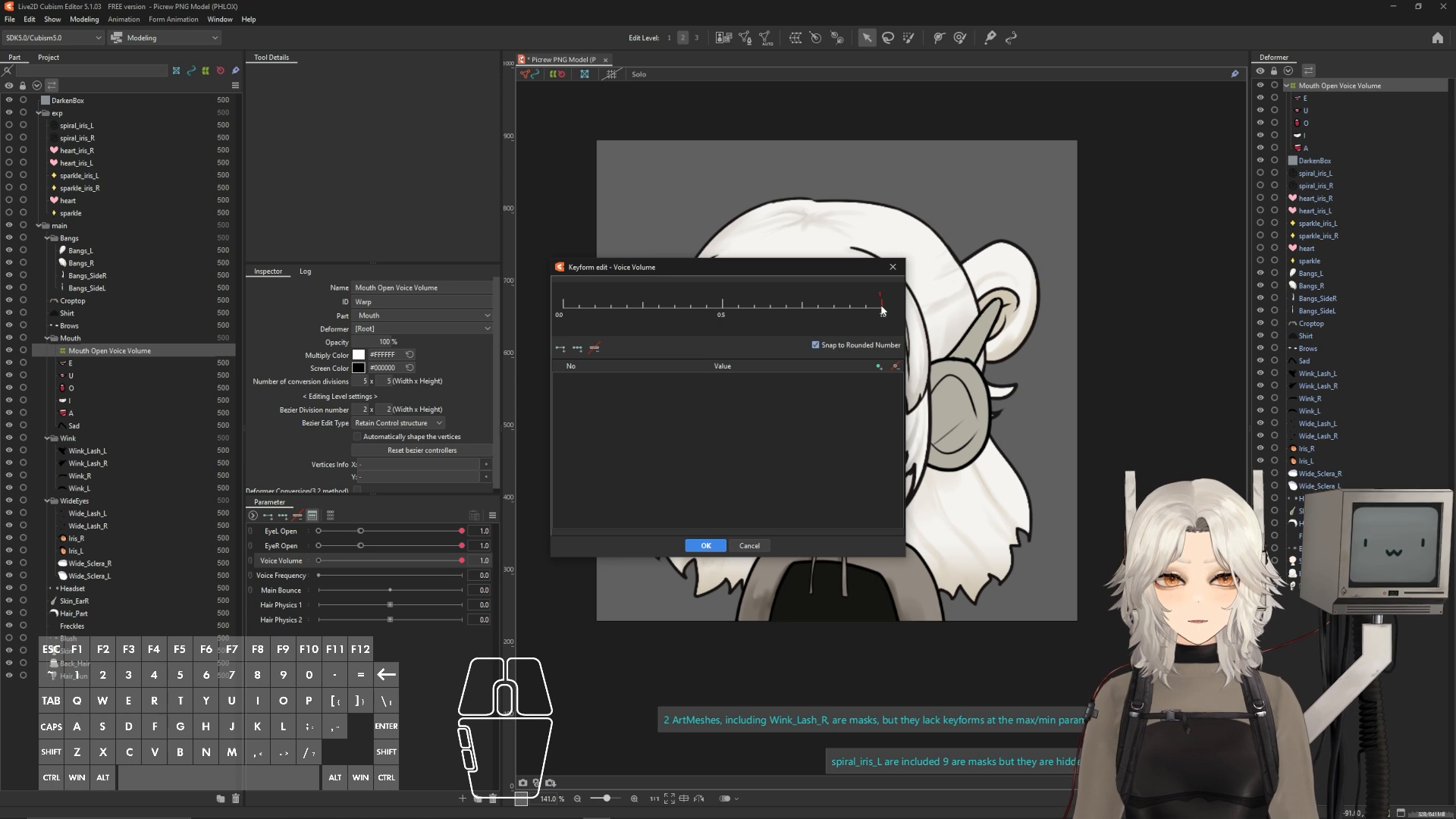
{"action": "left_click", "coordinate": [882, 309]}
{"action": "left_click", "coordinate": [723, 309]}
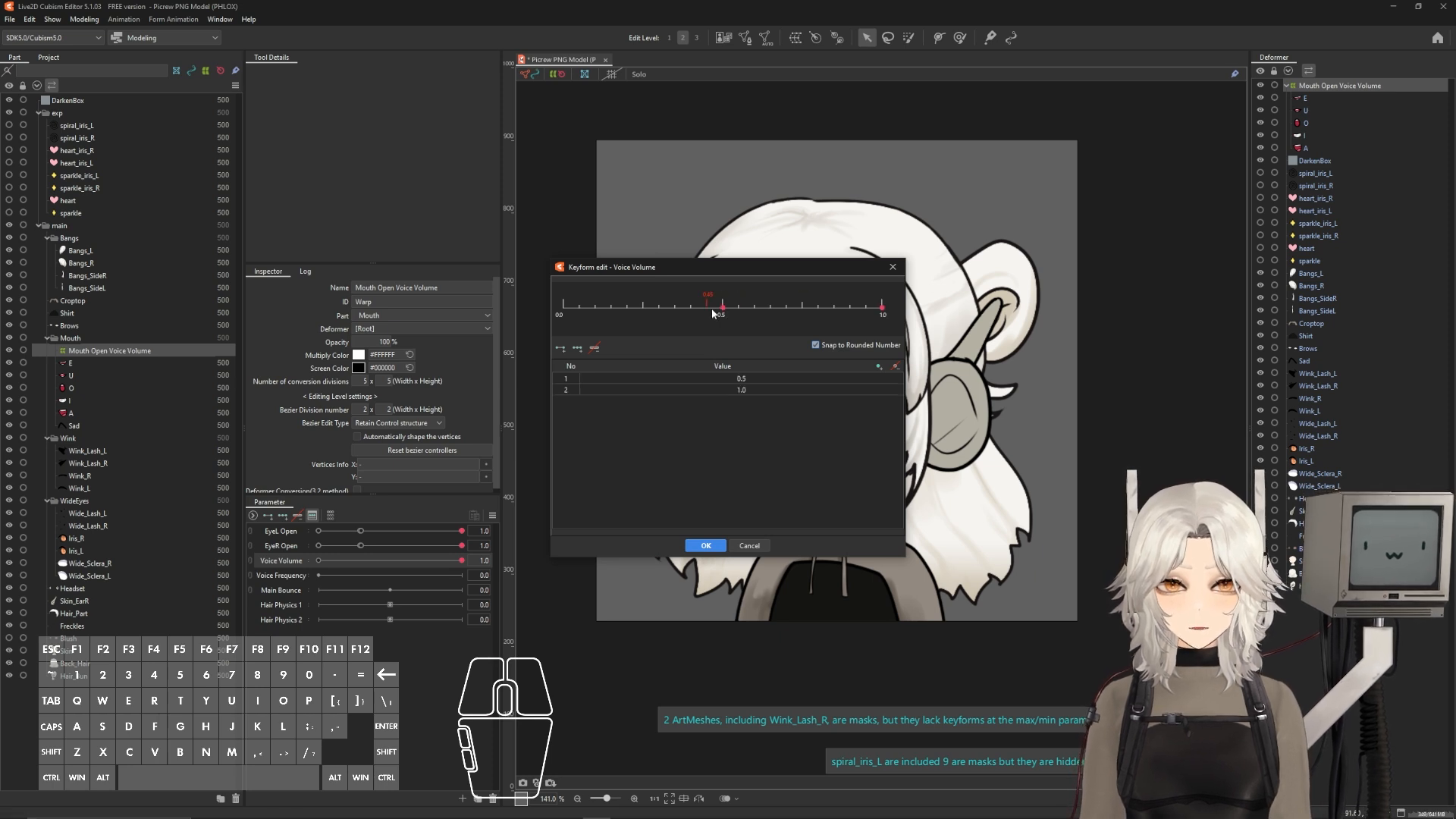
{"action": "left_click", "coordinate": [713, 313]}
{"action": "double_click", "coordinate": [740, 379]}
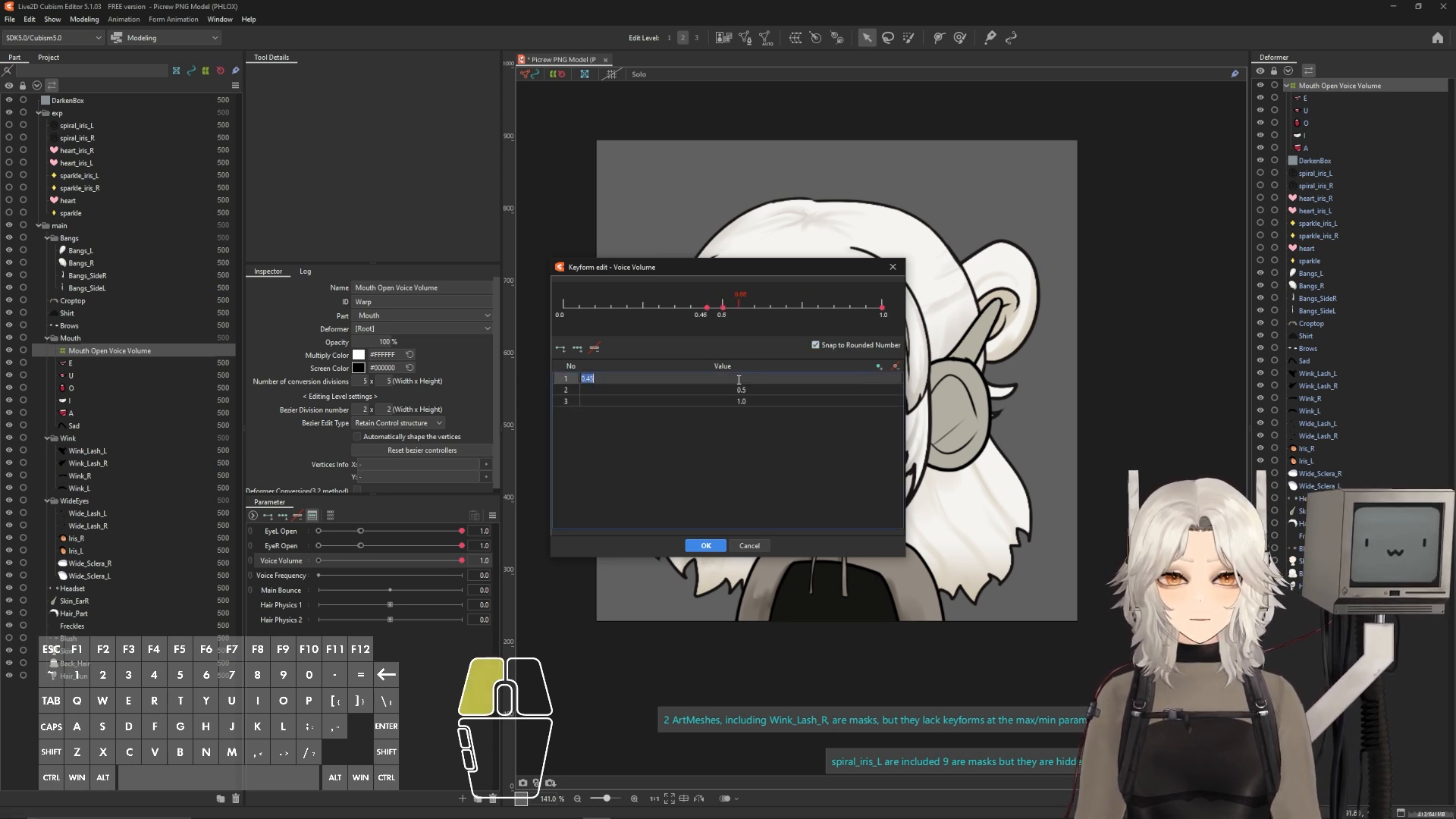
{"action": "key", "text": "BackSpace"}
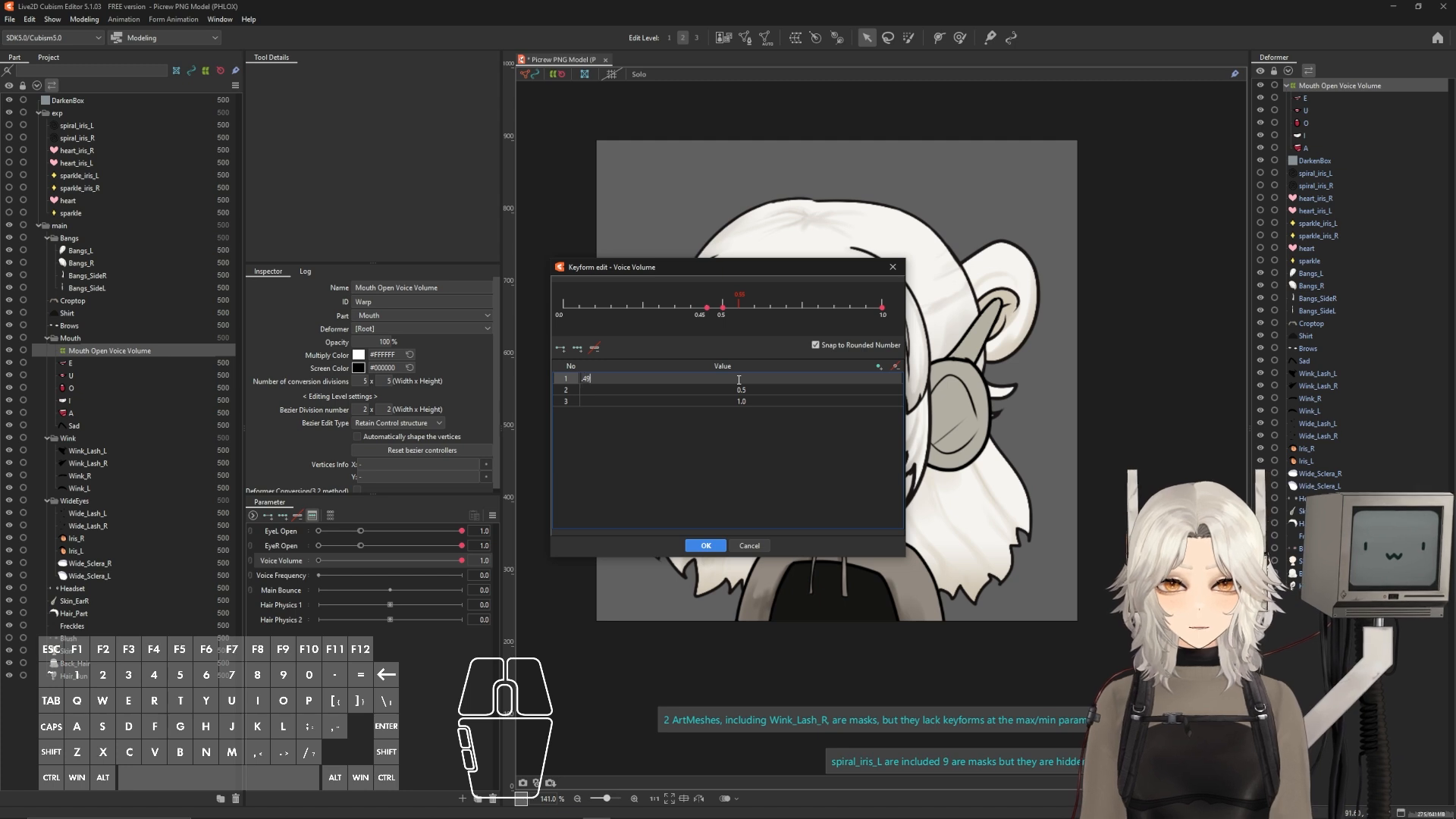
{"action": "key", "text": "Return"}
{"action": "left_click", "coordinate": [705, 546]}
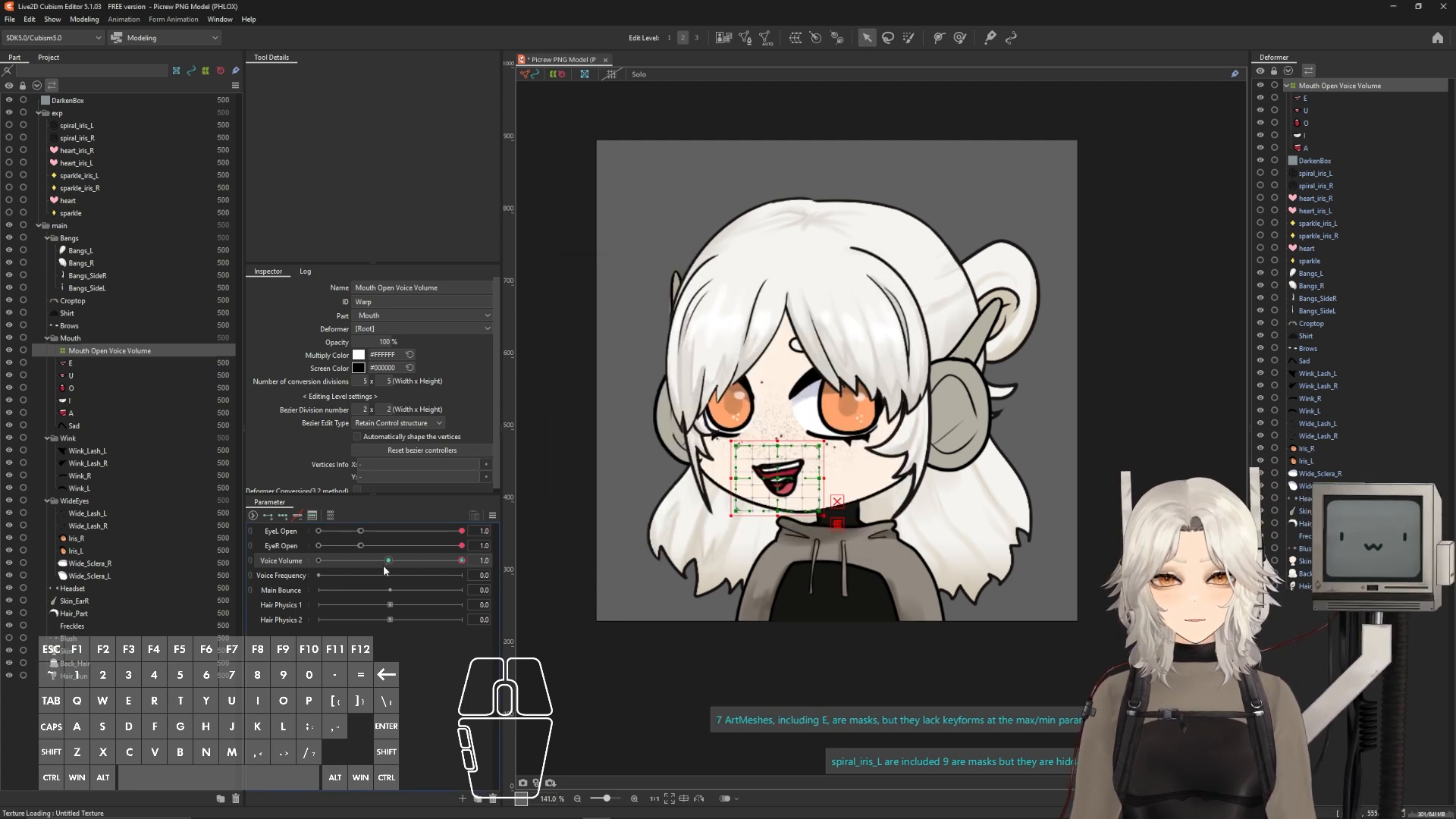
- Set the Mouth Open Voice Volume deformer's opacity to 0% at the keyform just below 0.5 and test the Voice Volume range
{"action": "left_click", "coordinate": [387, 560]}
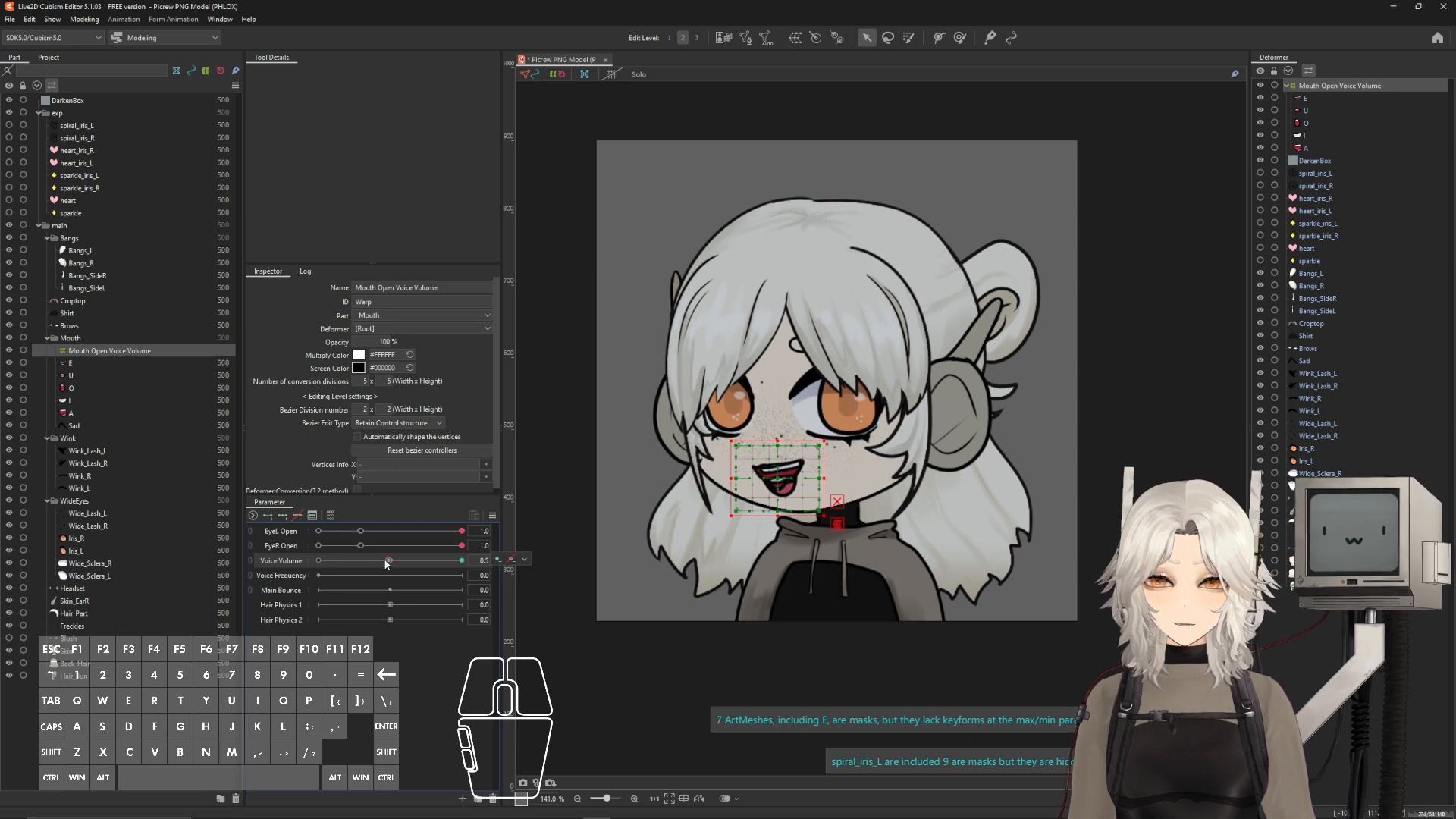
{"action": "left_click_drag", "start_coordinate": [383, 342], "coordinate": [357, 342]}
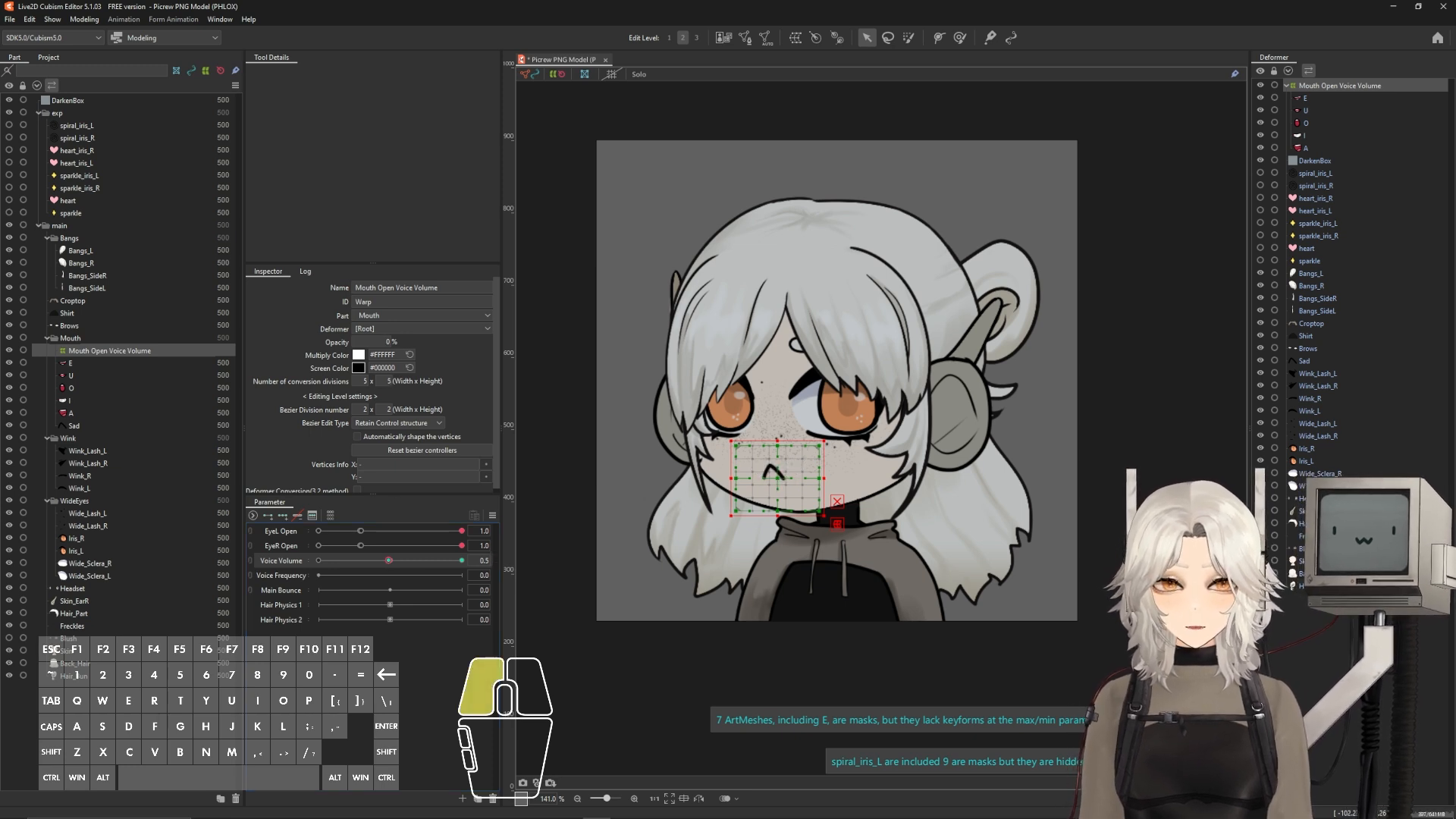
{"action": "left_click_drag", "start_coordinate": [388, 560], "coordinate": [389, 562]}
{"action": "left_click", "coordinate": [318, 561]}
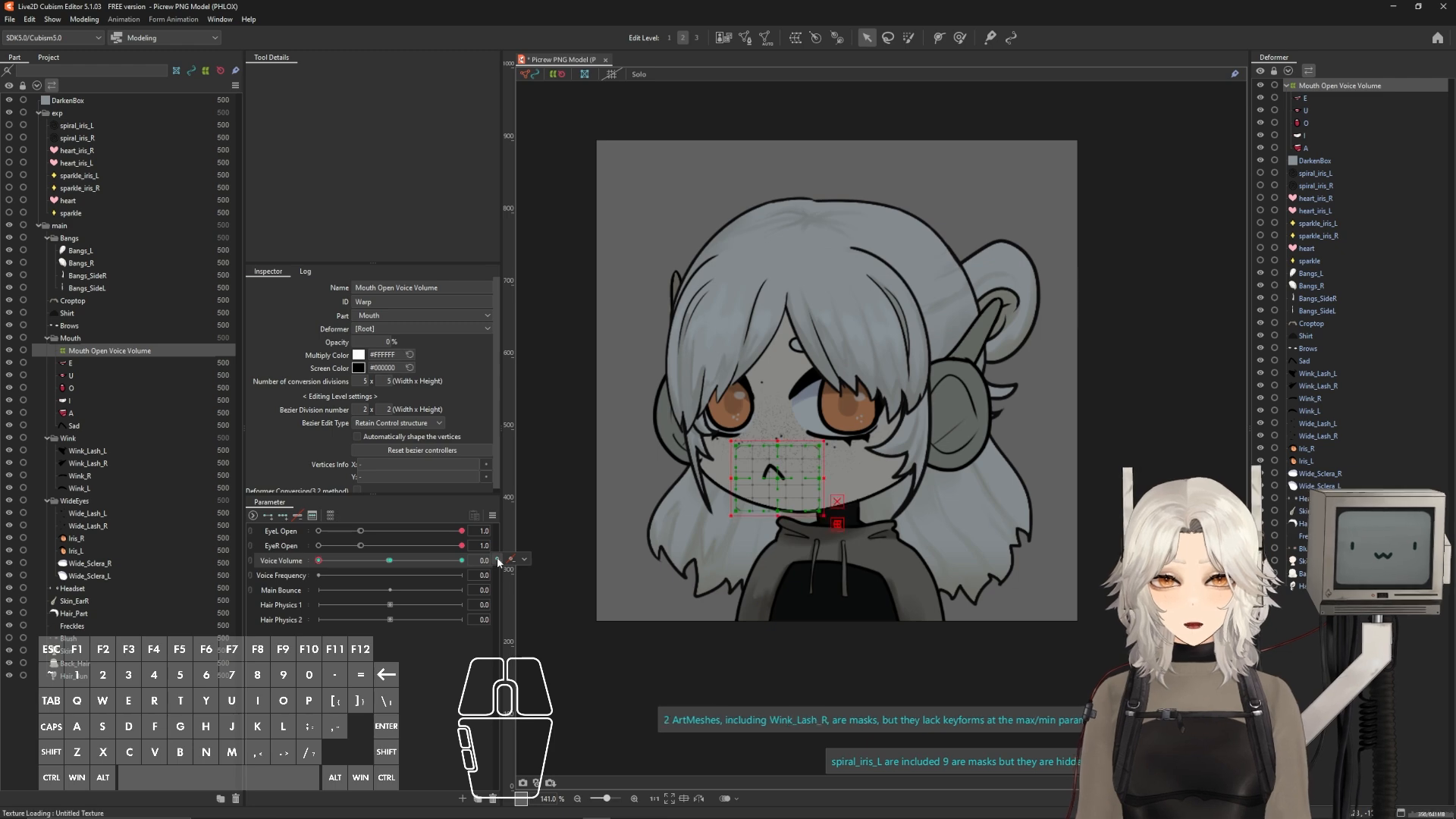
{"action": "left_click", "coordinate": [468, 564]}
{"action": "left_click_drag", "start_coordinate": [467, 564], "coordinate": [318, 562]}
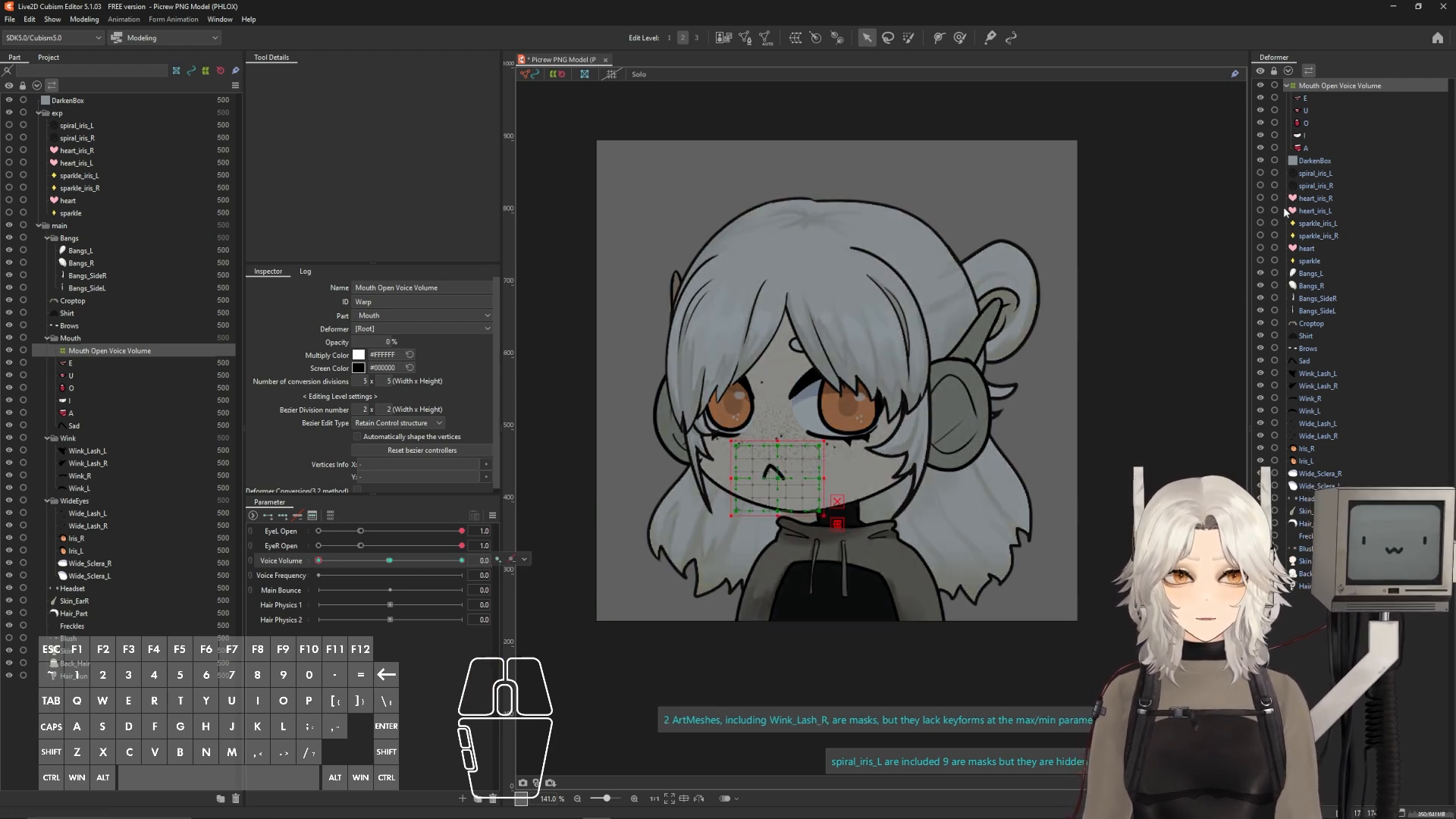
- Add Voice Volume keyforms to the Sad mouth mesh at 0.0, just below 0.5, and 0.5
{"action": "left_click", "coordinate": [1305, 361]}
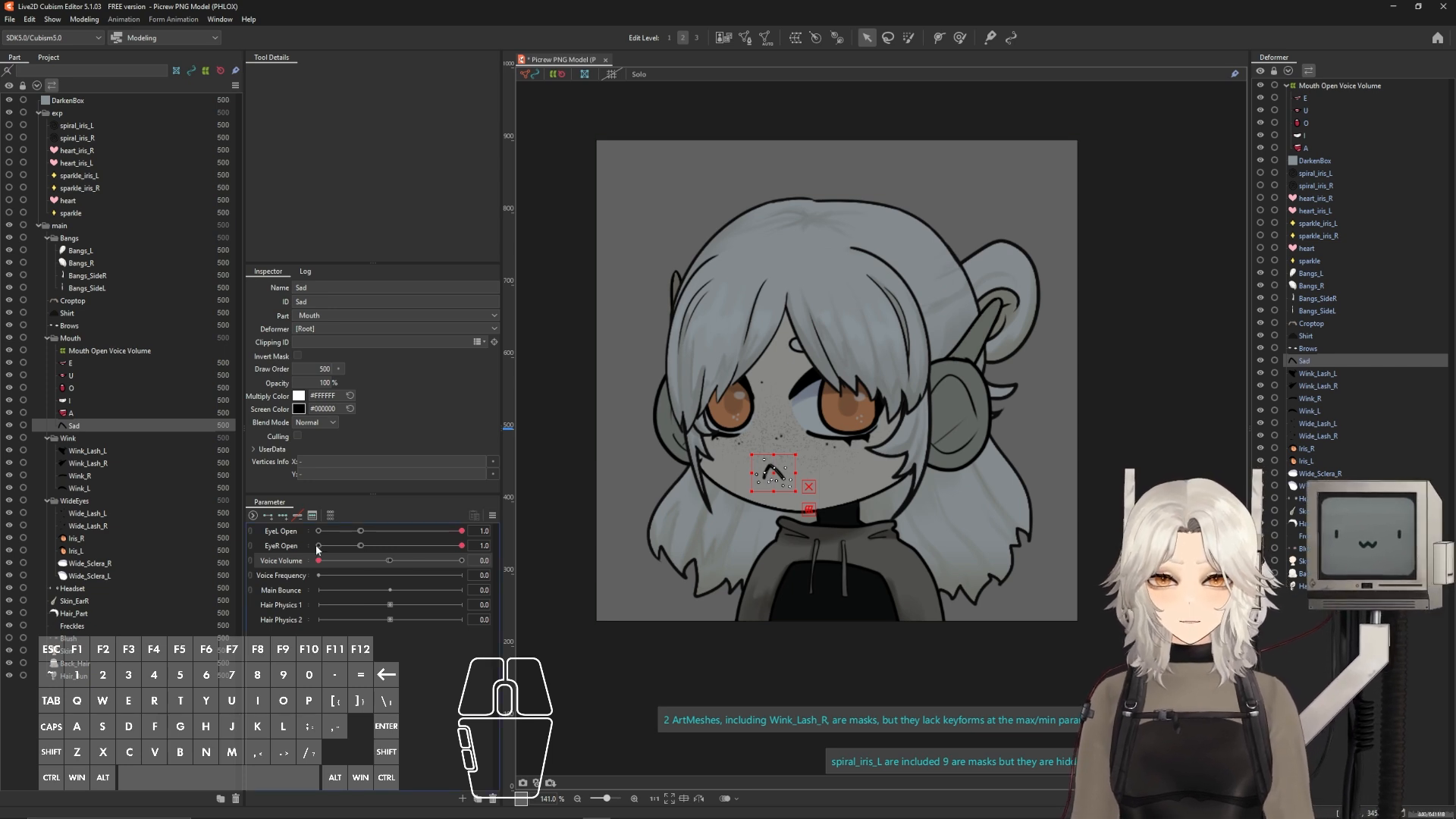
{"action": "left_click", "coordinate": [311, 516]}
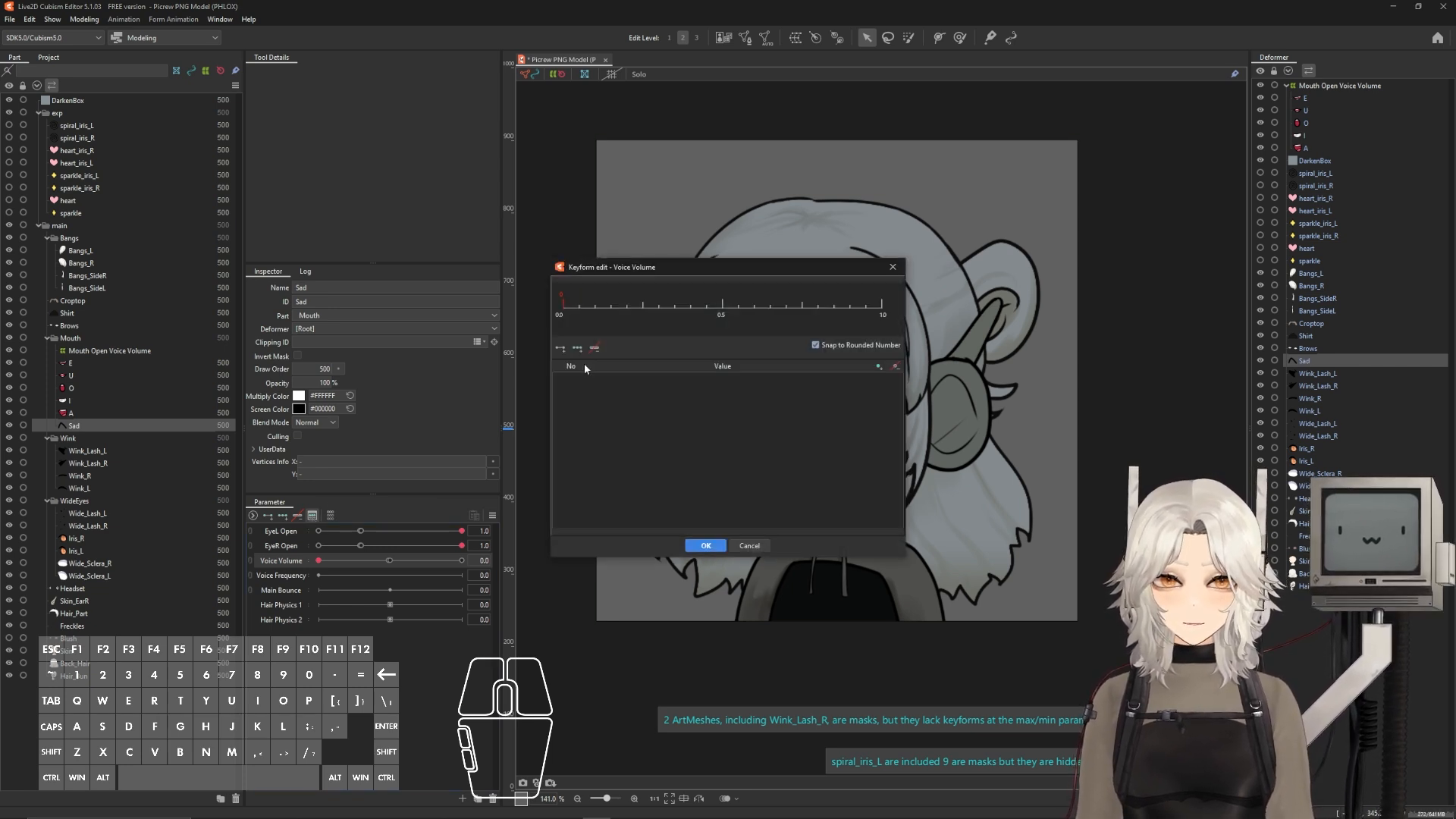
{"action": "left_click", "coordinate": [564, 307]}
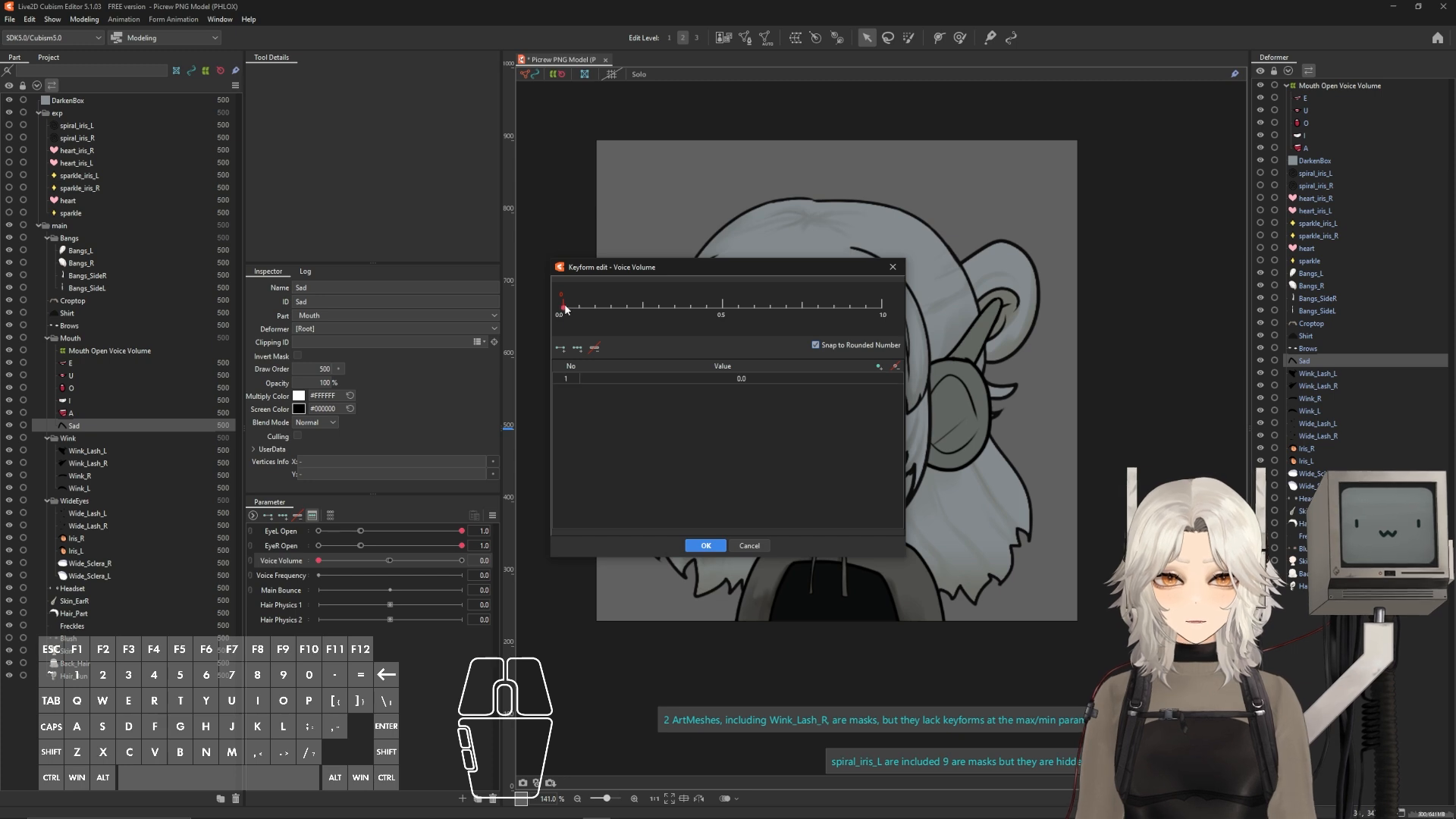
{"action": "left_click", "coordinate": [706, 307]}
{"action": "left_click", "coordinate": [722, 306]}
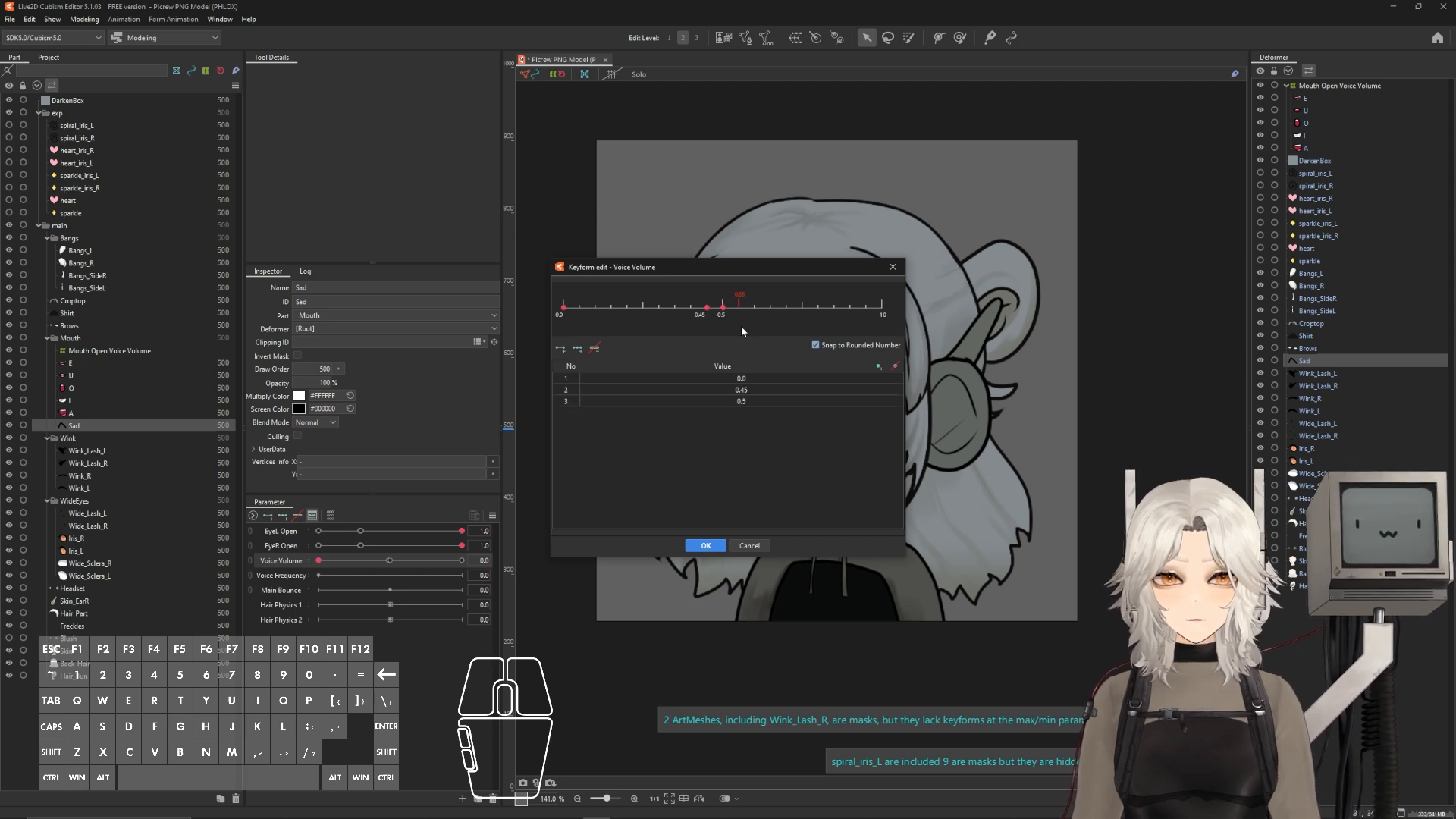
{"action": "double_click", "coordinate": [743, 390]}
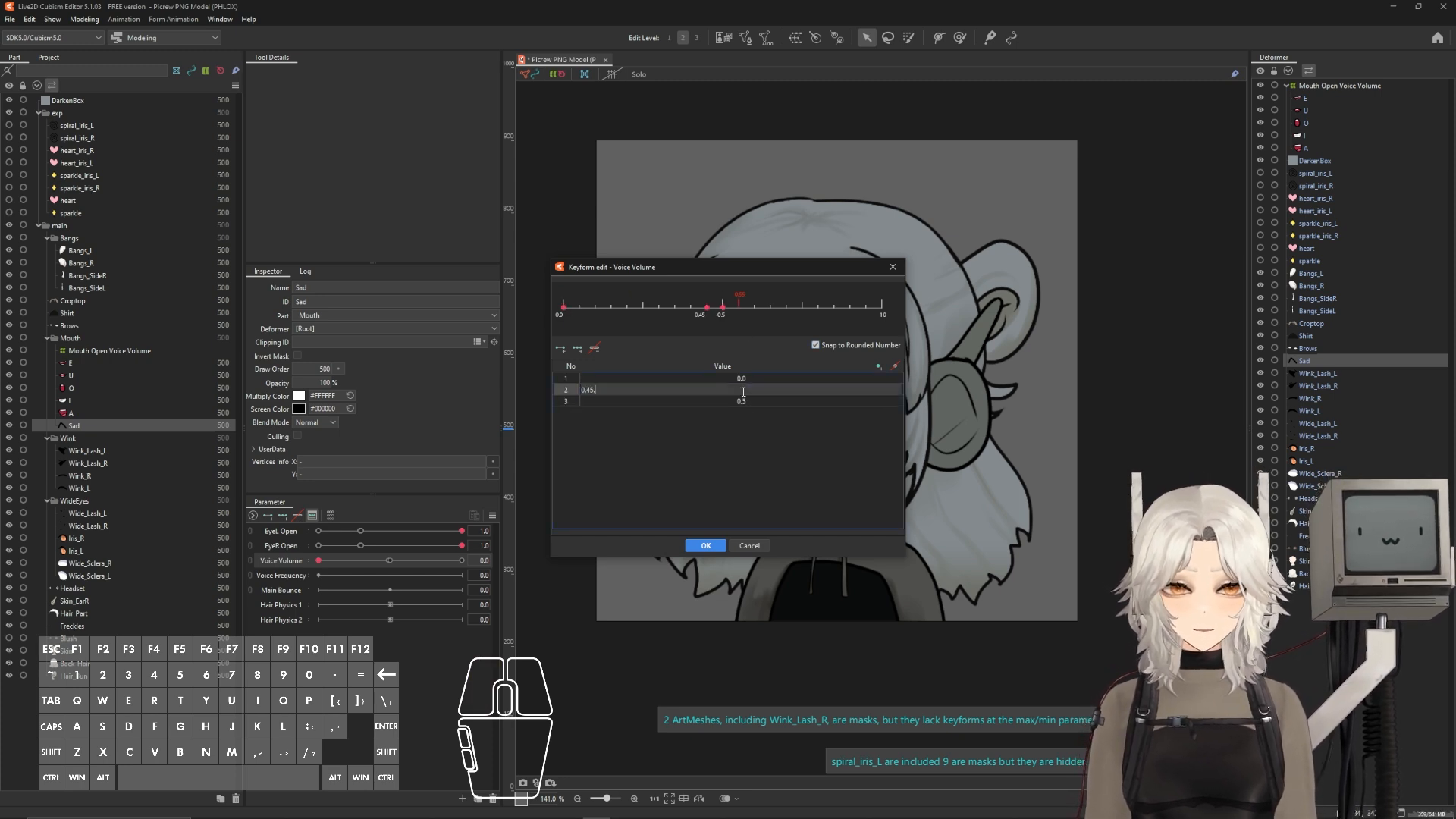
{"action": "key", "text": "BackSpace"}
{"action": "key", "text": "BackSpace"}
{"action": "key", "text": "BackSpace"}
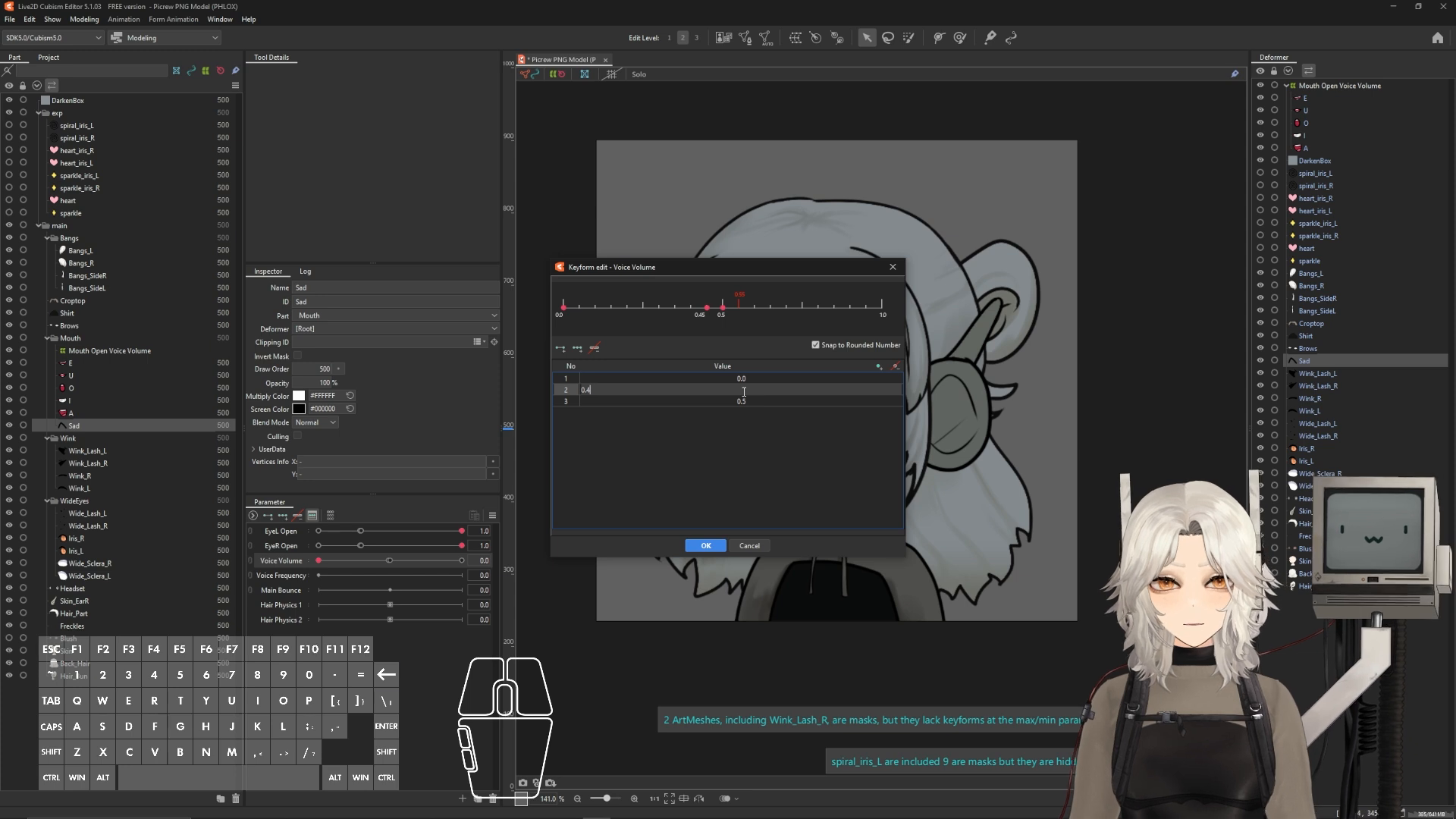
{"action": "key", "text": "Return"}
{"action": "left_click", "coordinate": [710, 544]}
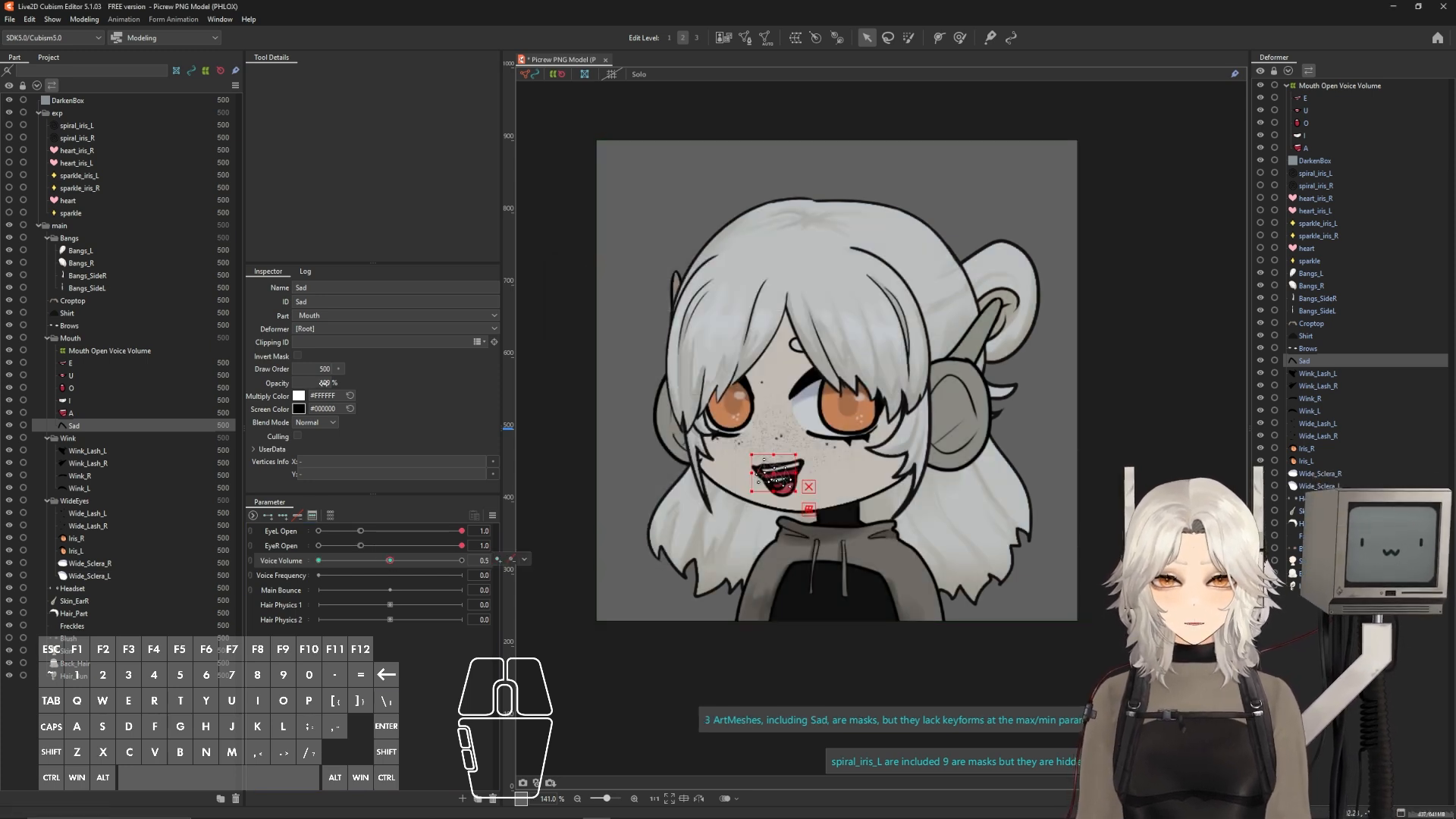
- Set the Sad mouth's opacity to 0% at the 0.5 Voice Volume keyform and raise Voice Volume to 1.0
{"action": "left_click_drag", "start_coordinate": [323, 383], "coordinate": [256, 383]}
{"action": "left_click_drag", "start_coordinate": [401, 563], "coordinate": [489, 563]}
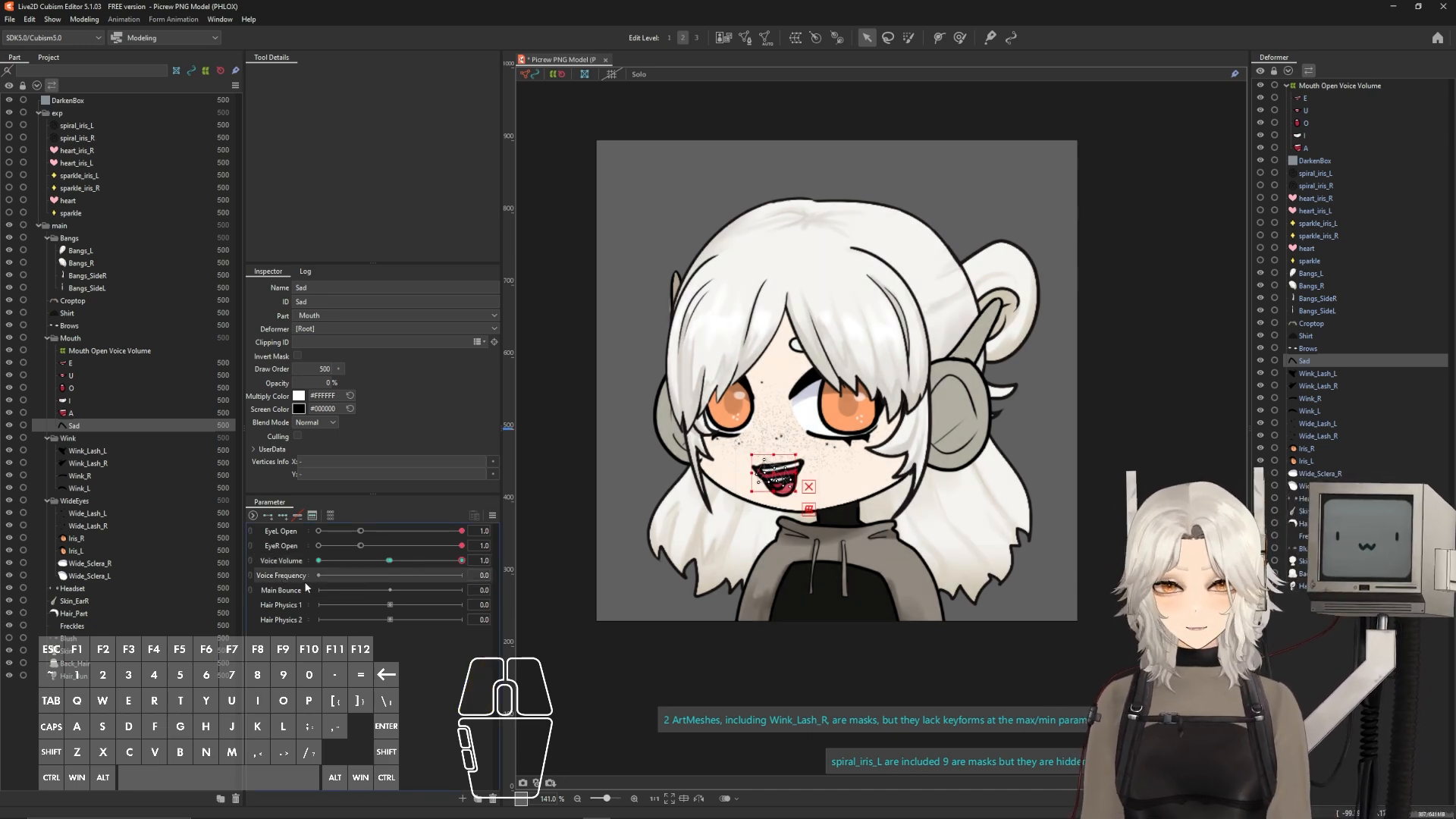
{"action": "left_click_drag", "start_coordinate": [320, 576], "coordinate": [304, 575]}
- Hide mouth shapes E, U, O and I, select A, and sweep Voice Frequency between 0.0 and 1.0
{"action": "left_click", "coordinate": [1315, 138]}
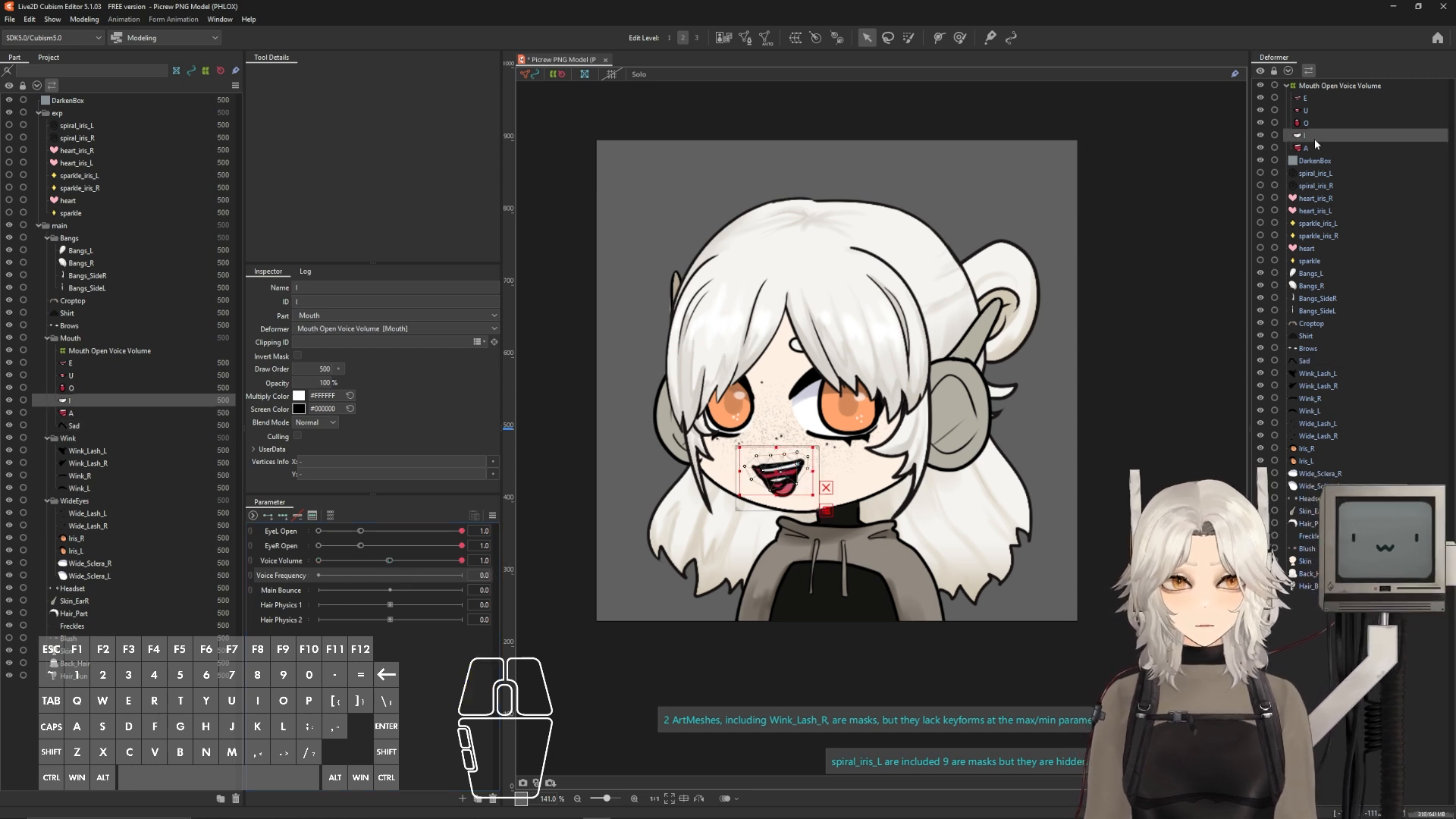
{"action": "left_click", "coordinate": [1305, 149]}
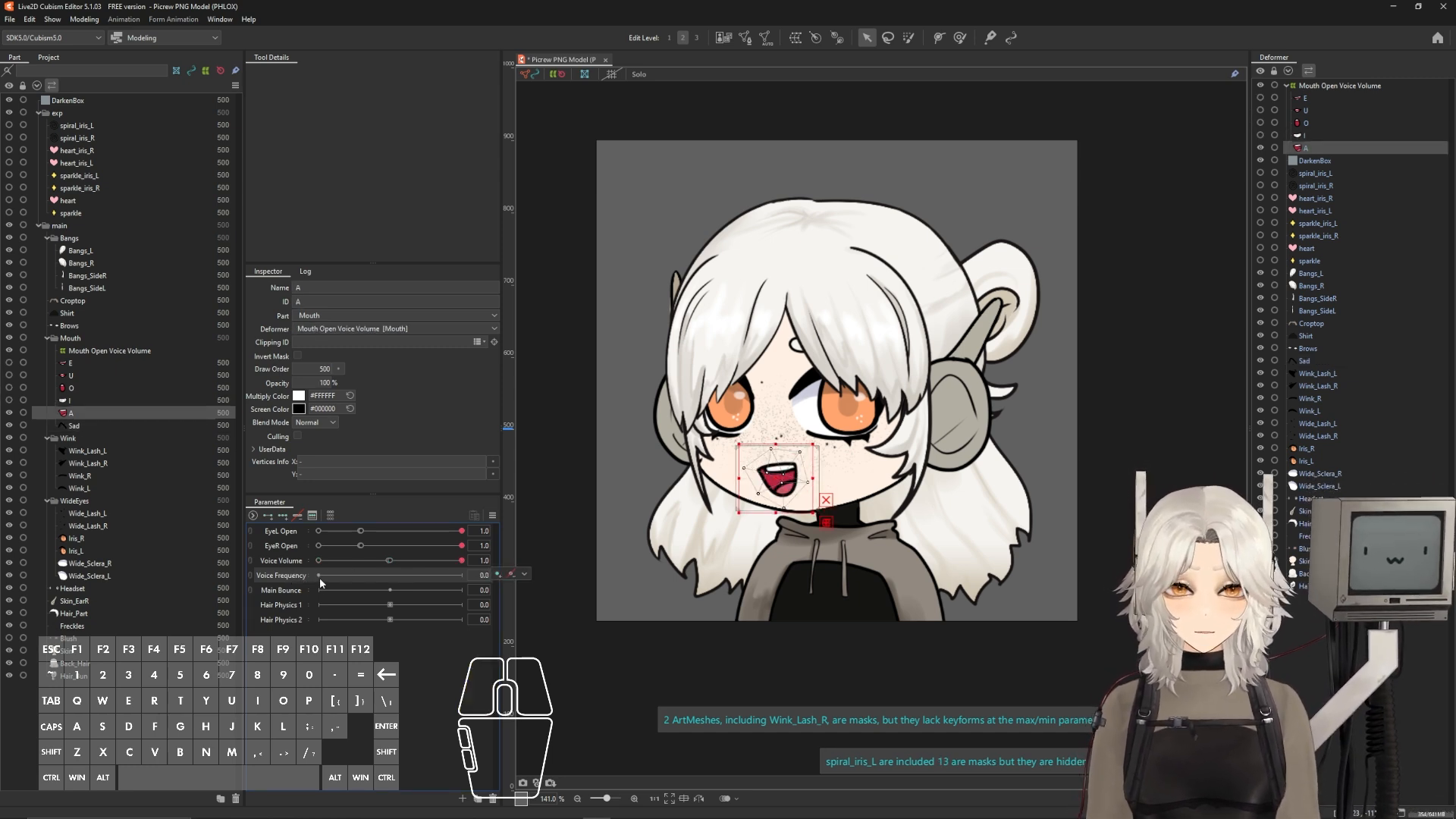
{"action": "left_click_drag", "start_coordinate": [319, 580], "coordinate": [464, 576]}
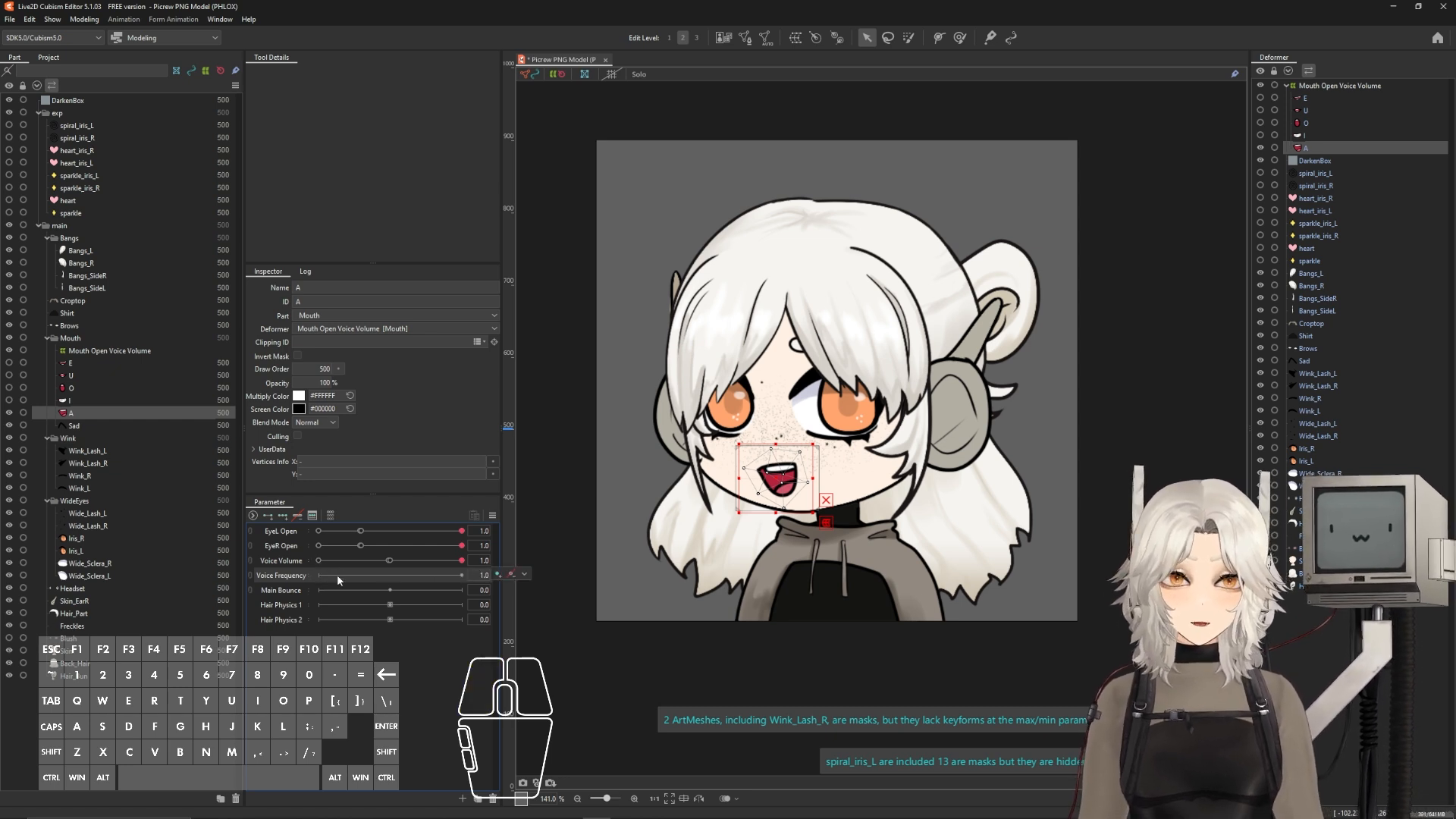
{"action": "mouse_move", "coordinate": [320, 575]}
{"action": "left_mouse_down"}
{"action": "mouse_move", "coordinate": [352, 572]}
{"action": "mouse_move", "coordinate": [318, 575]}
{"action": "left_mouse_up"}
{"action": "left_click", "coordinate": [1308, 150]}
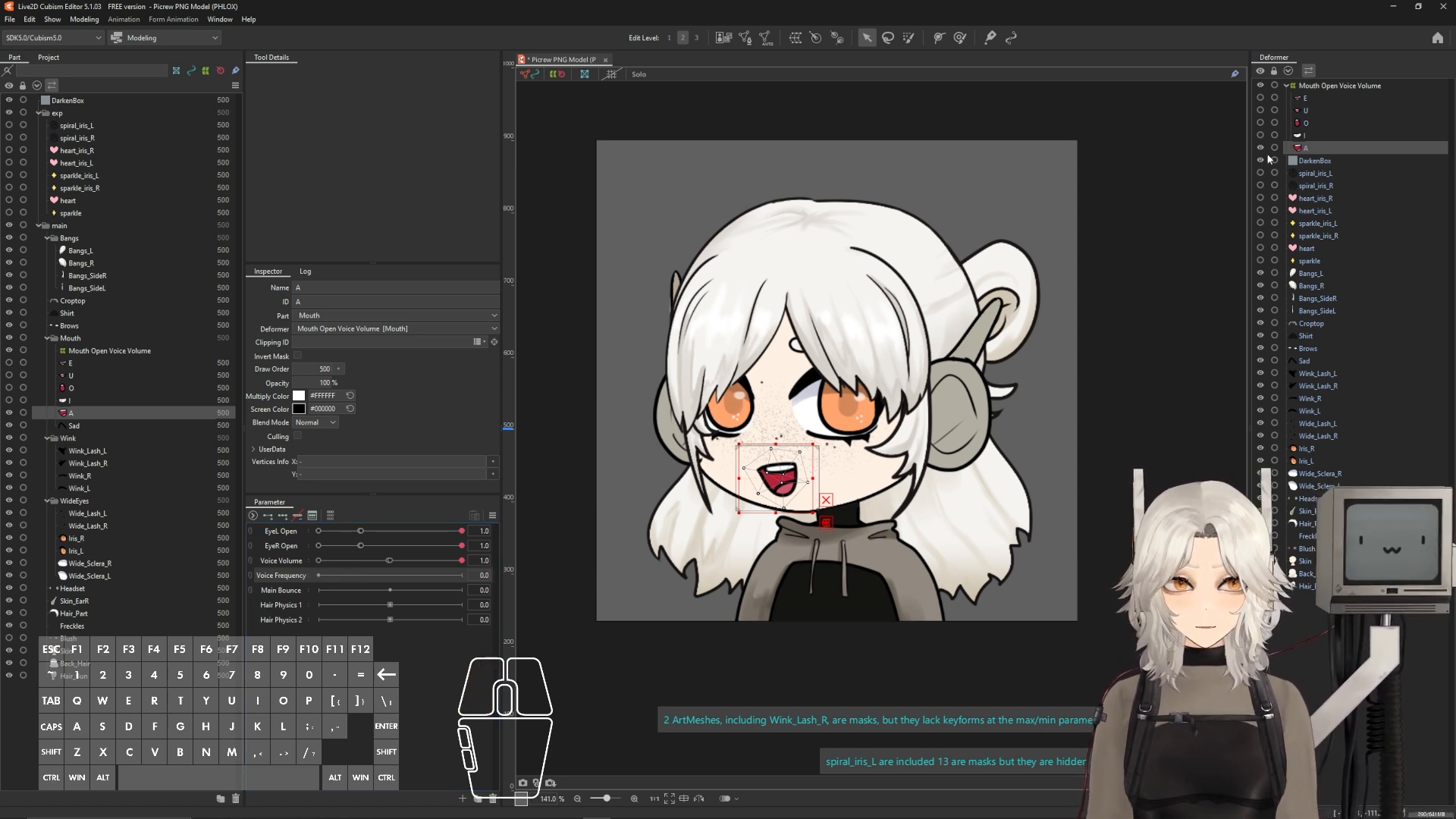
- Add Voice Frequency keyforms at 0.0, 0.19 and 0.2 to mouth shape A
{"action": "left_click", "coordinate": [282, 578]}
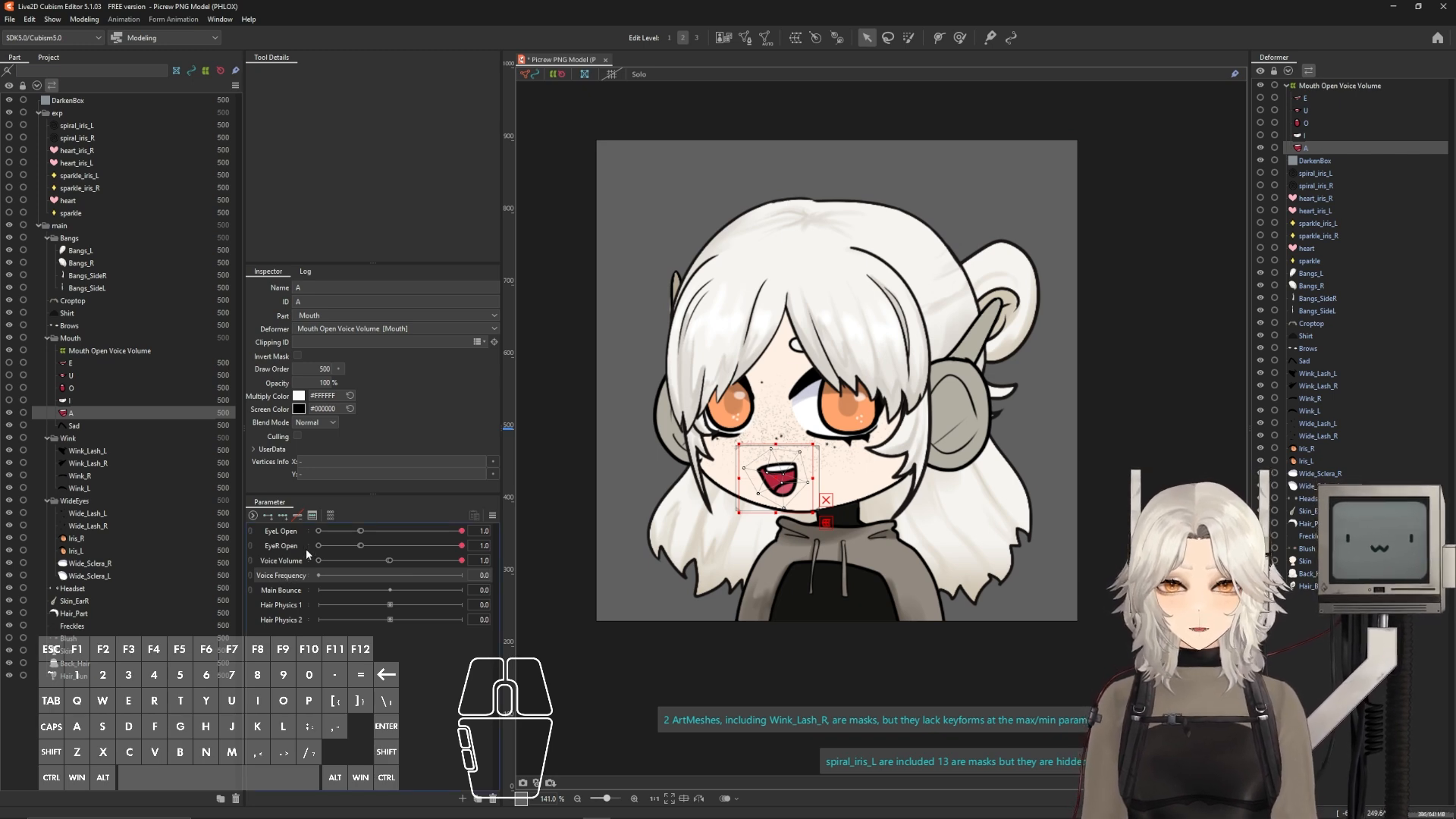
{"action": "left_click", "coordinate": [312, 515]}
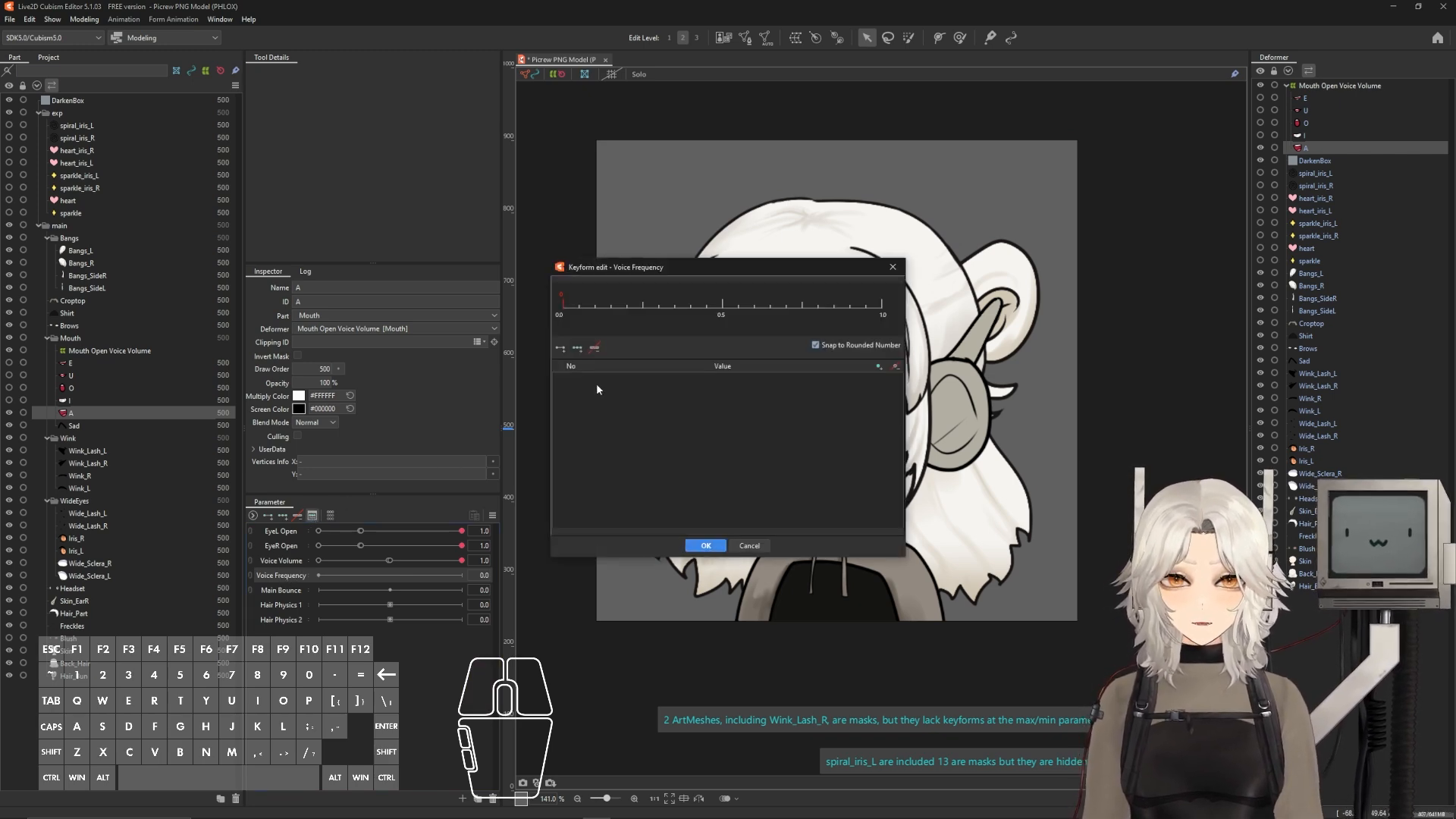
{"action": "left_click", "coordinate": [564, 307]}
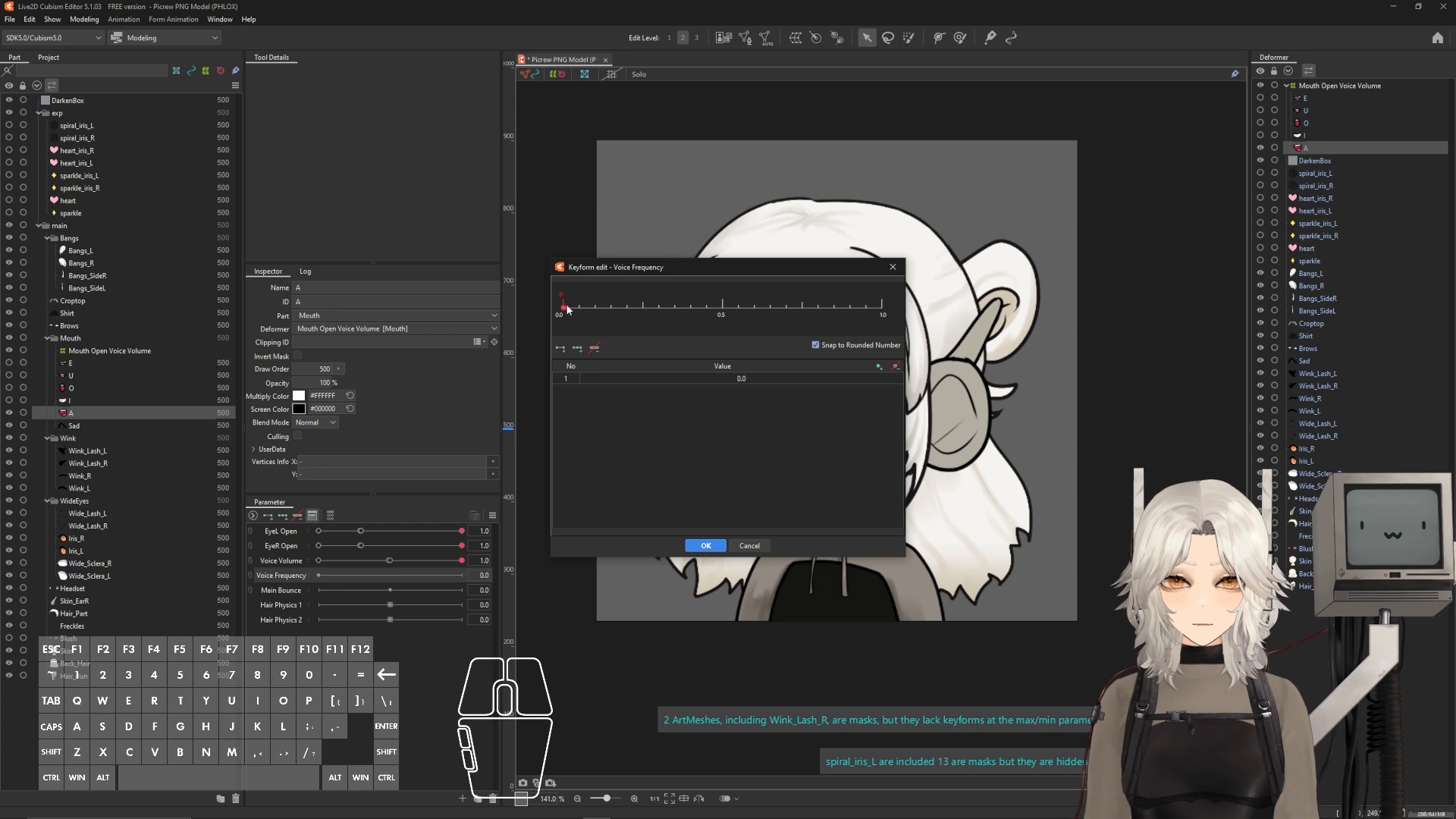
{"action": "left_click", "coordinate": [612, 307]}
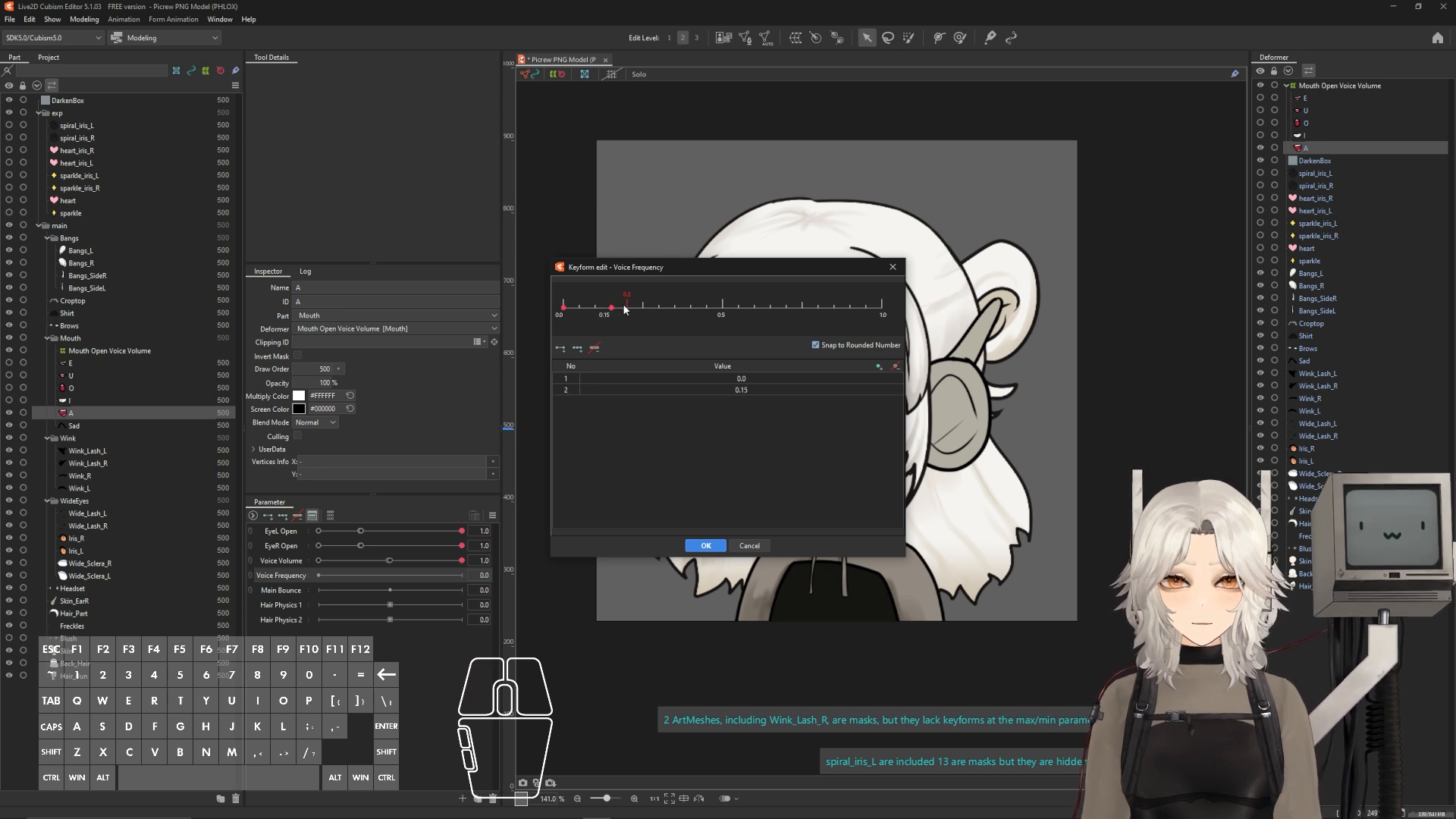
{"action": "left_click", "coordinate": [627, 307]}
{"action": "double_click", "coordinate": [743, 391]}
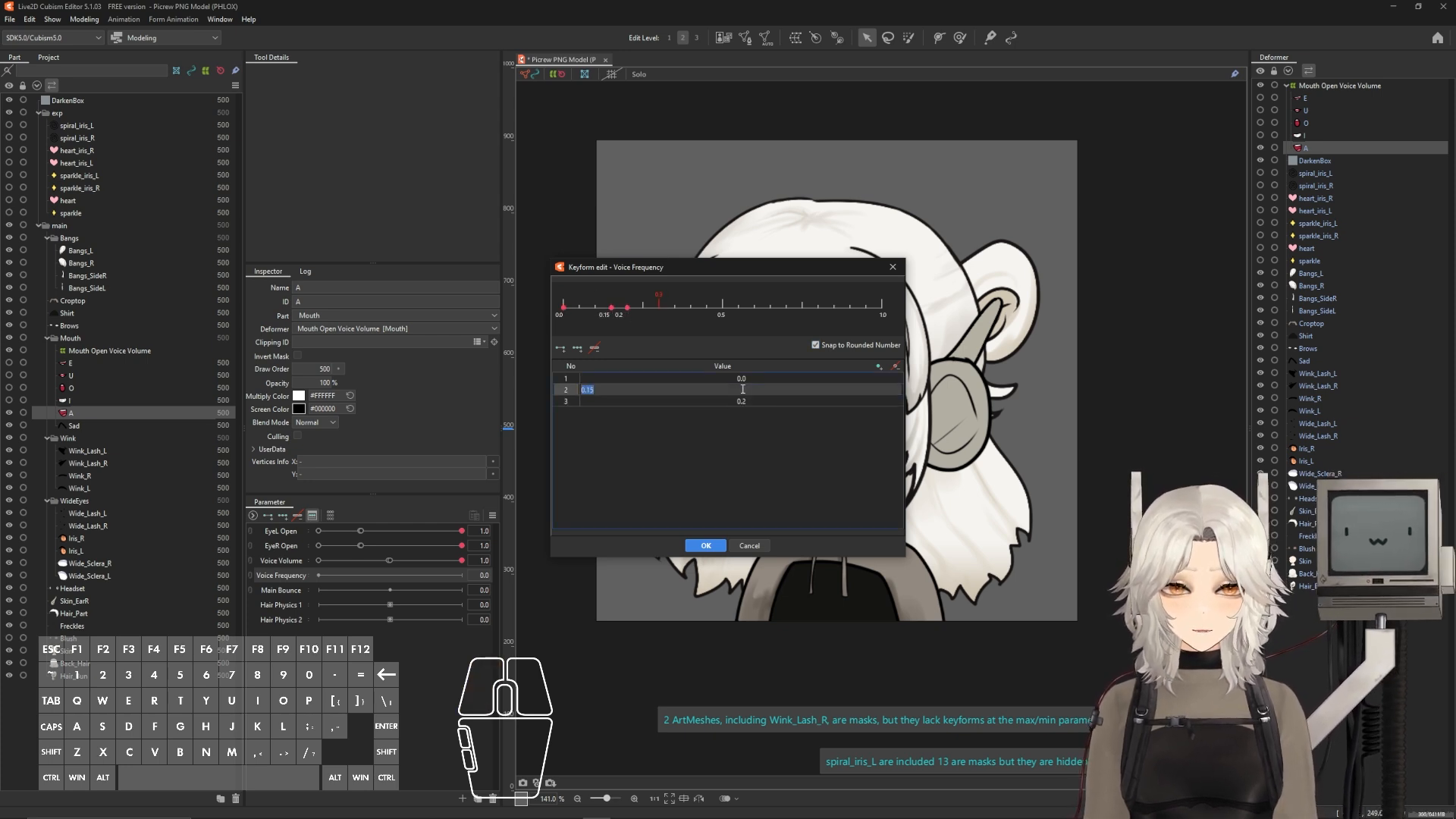
{"action": "type", "text": ".19"}
{"action": "key", "text": "Return"}
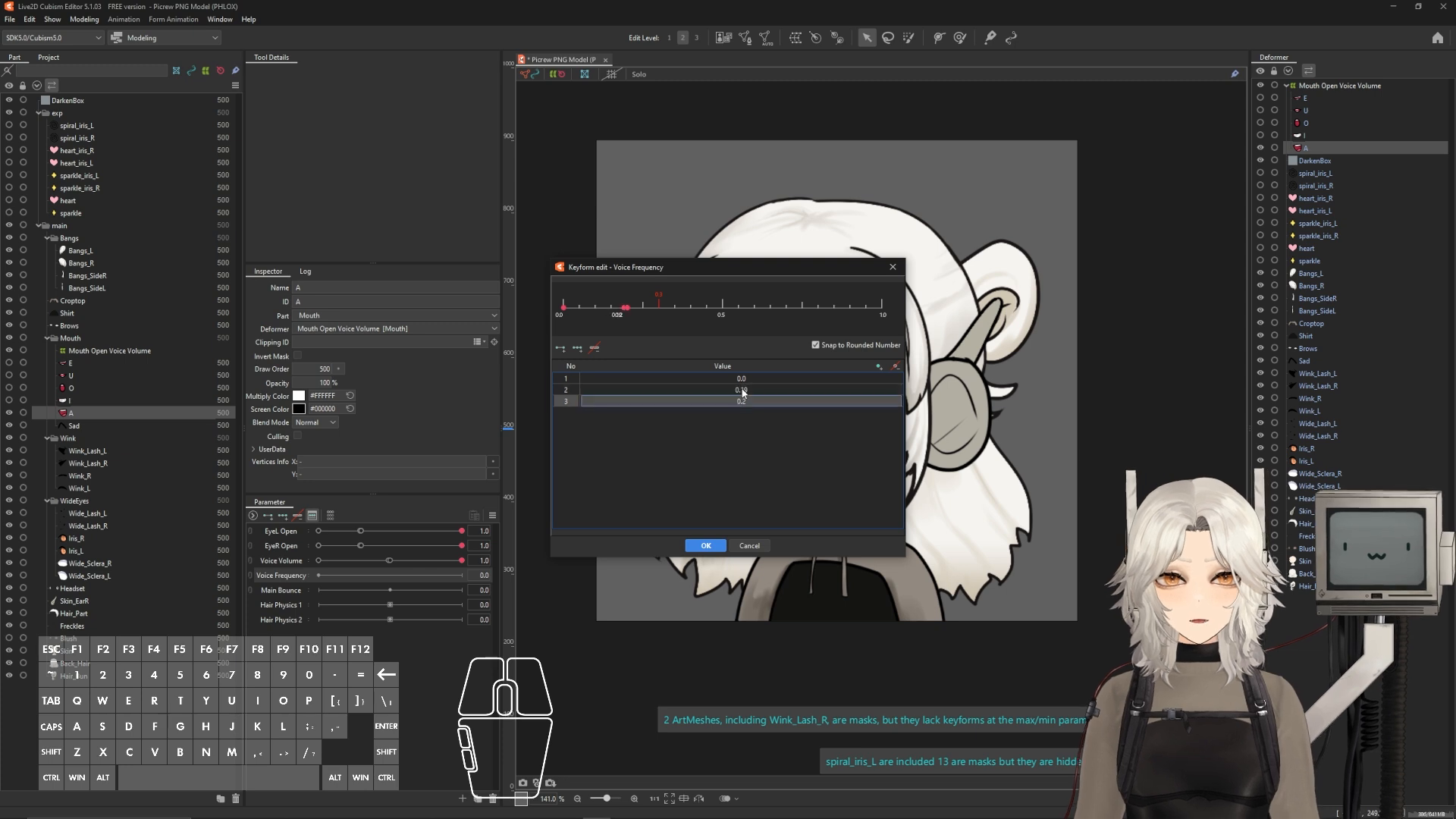
{"action": "left_click", "coordinate": [705, 545]}
- Confirm the keyforms and set mouth shape A's opacity to 0% at the 0.2 Voice Frequency keyform
{"action": "left_click", "coordinate": [341, 578]}
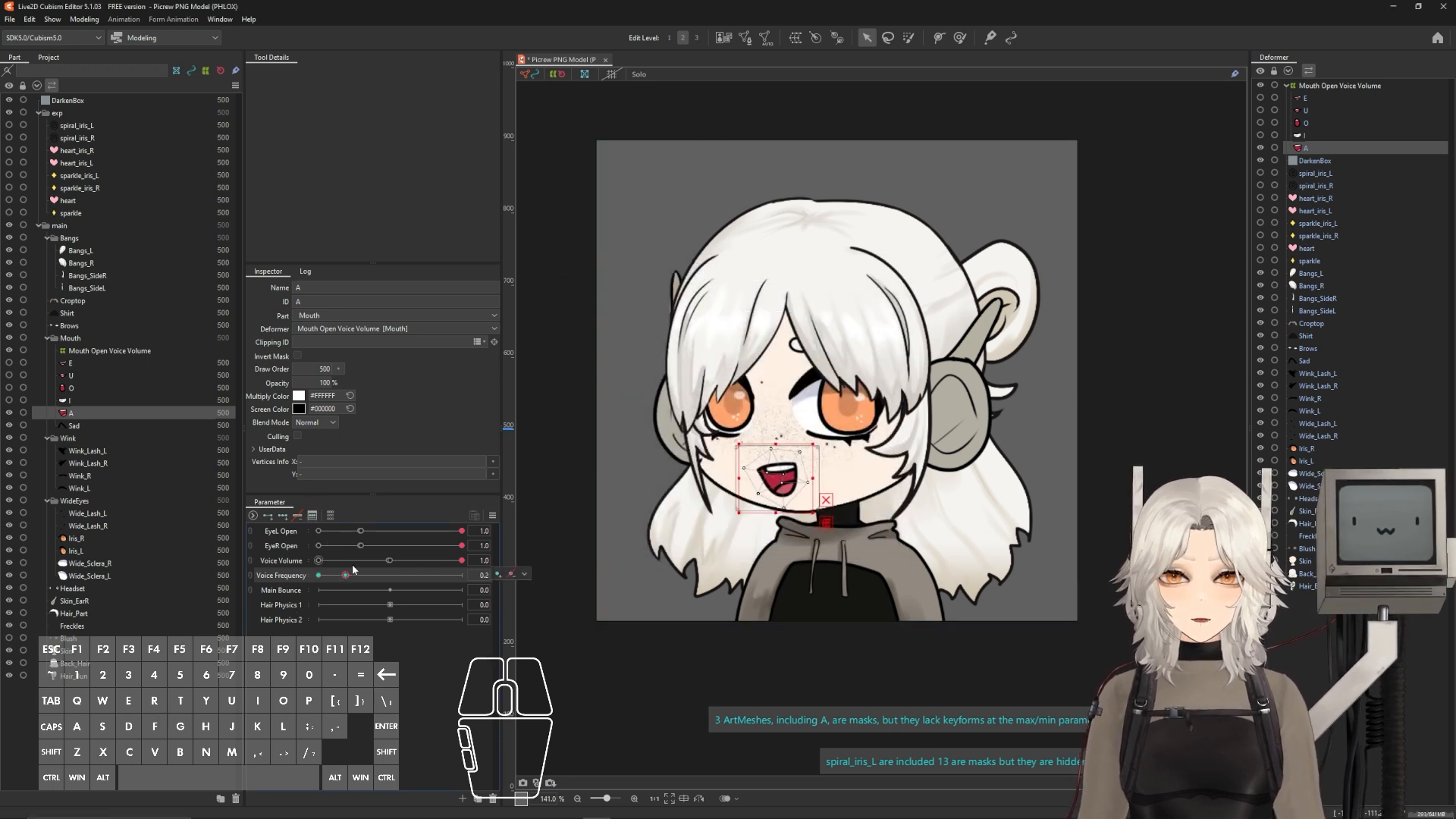
{"action": "right_click", "coordinate": [347, 577]}
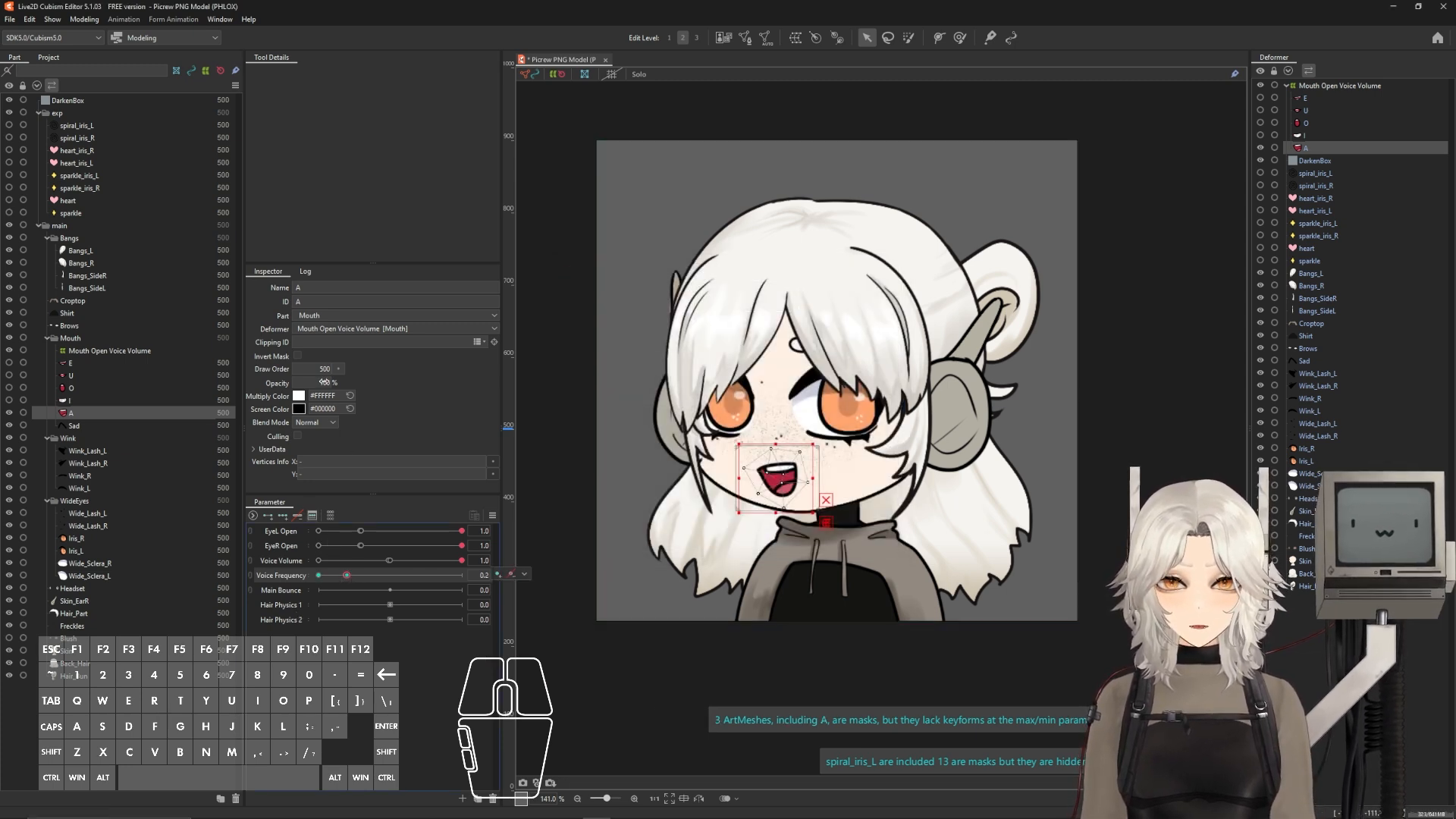
{"action": "left_click_drag", "start_coordinate": [324, 383], "coordinate": [299, 382]}
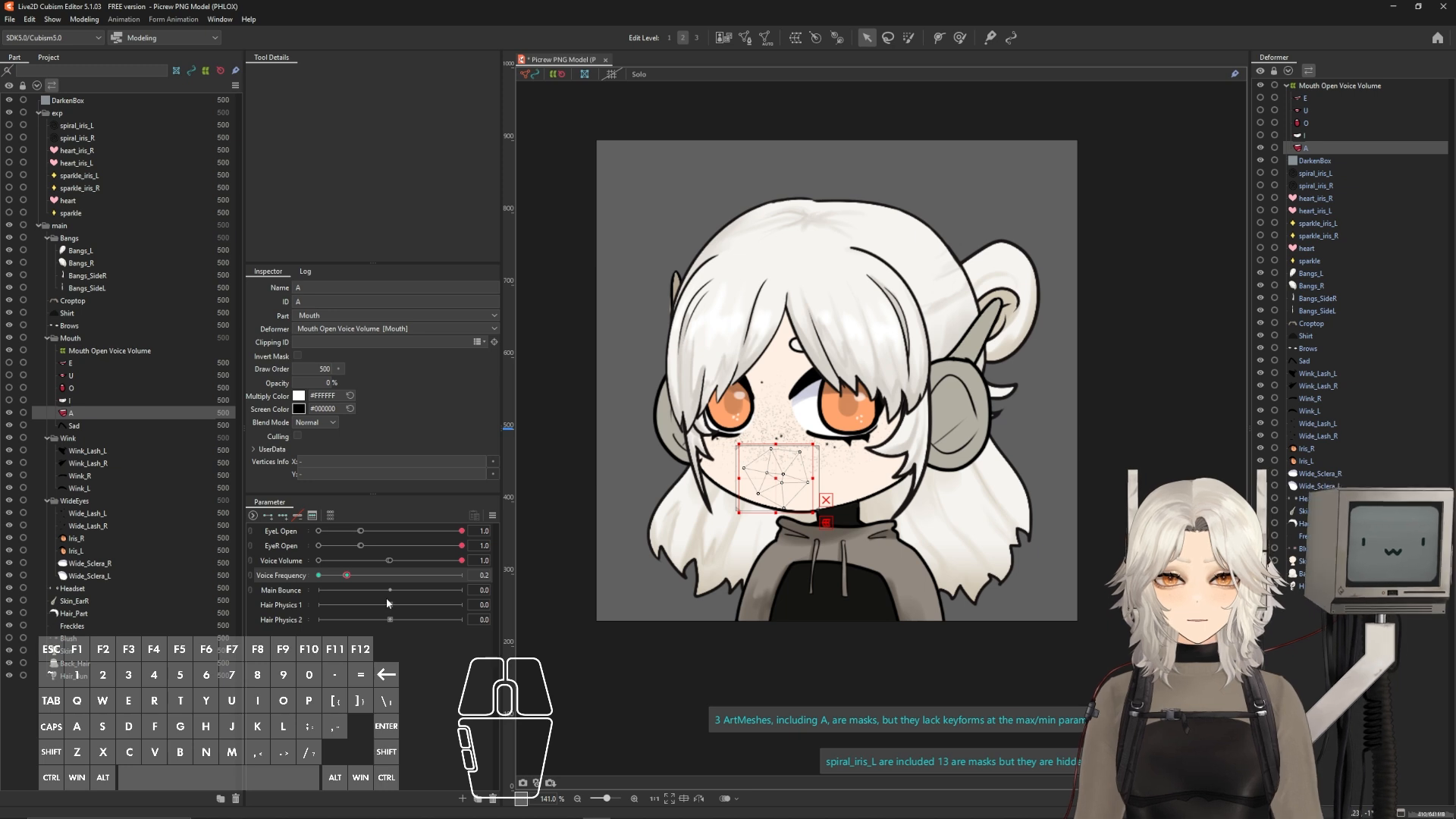
- Show mouth shape I and add Voice Frequency keyforms to it at 0.15, 0.2, 0.35 and 0.4
{"action": "left_click", "coordinate": [1261, 137]}
{"action": "left_click", "coordinate": [1304, 136]}
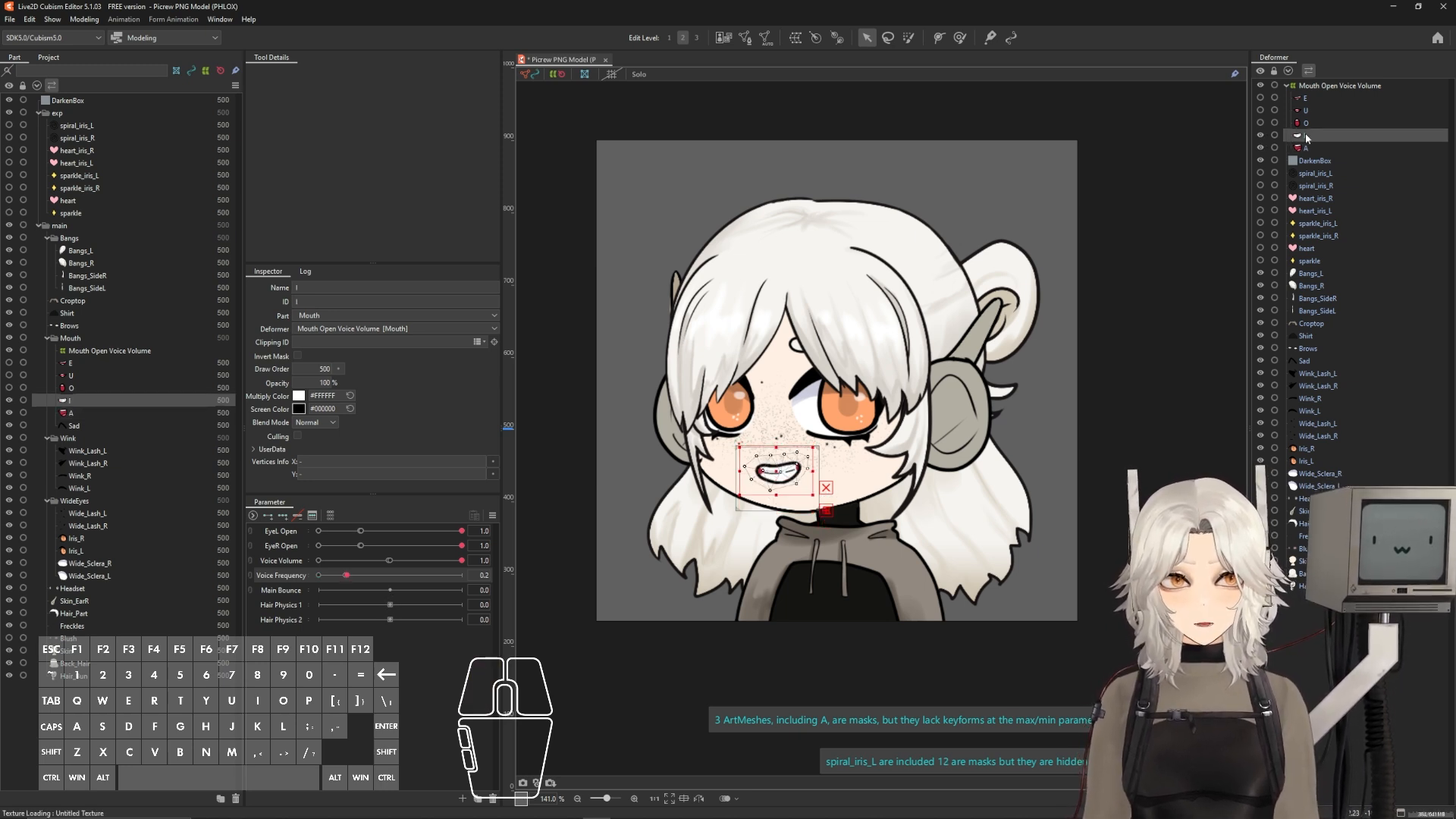
{"action": "left_click", "coordinate": [290, 577]}
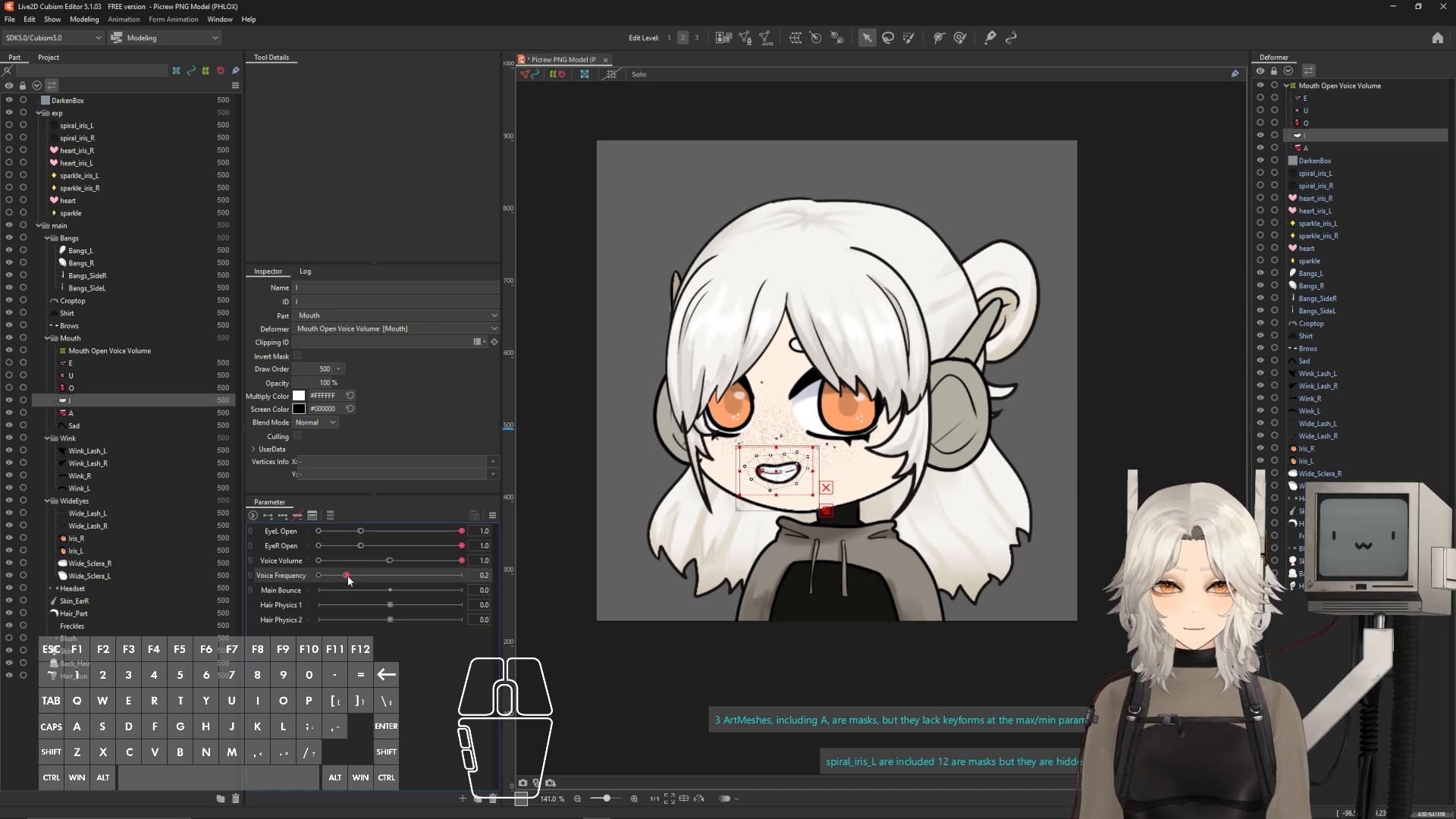
{"action": "left_click", "coordinate": [312, 517]}
{"action": "left_click", "coordinate": [625, 307]}
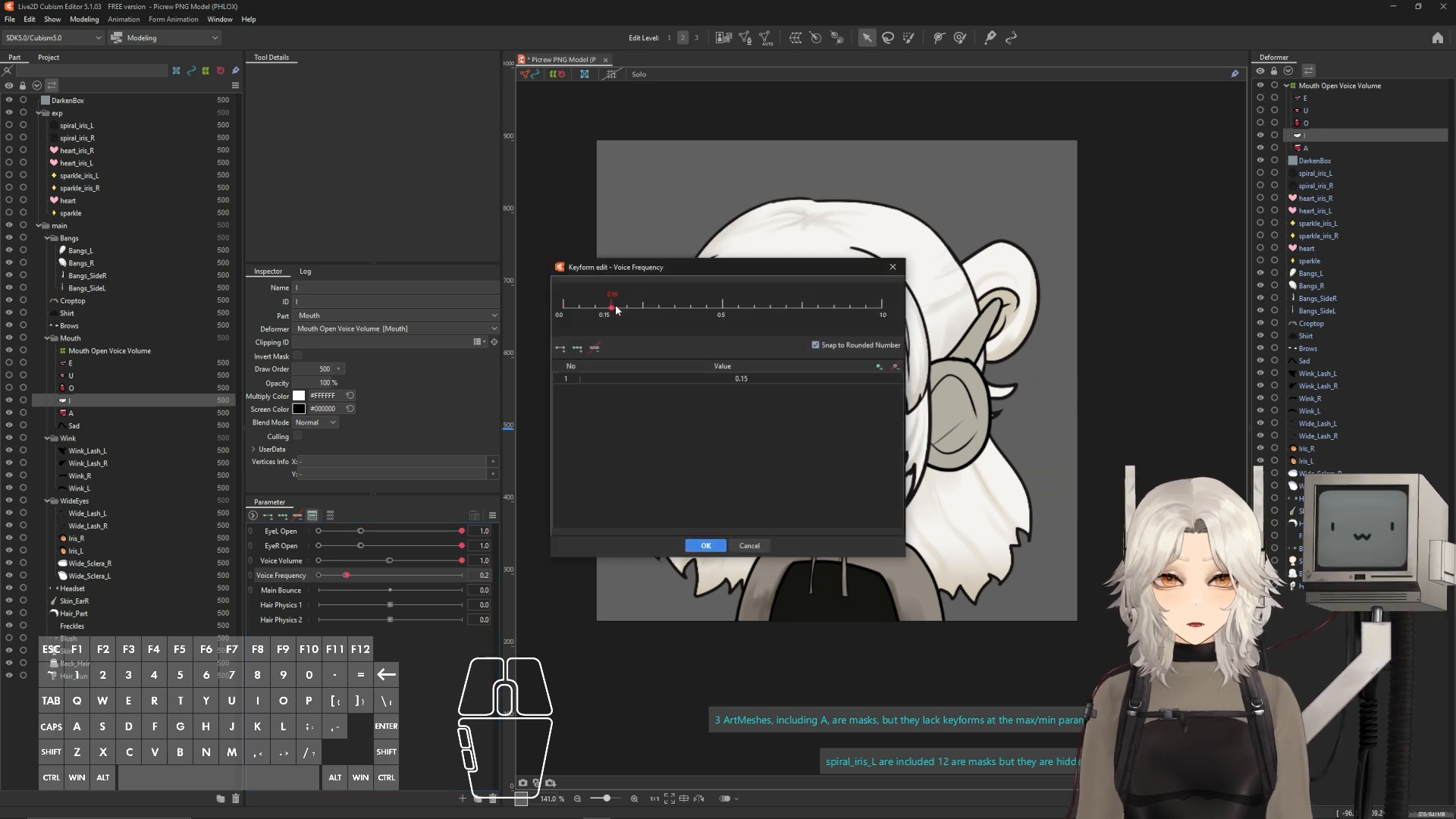
{"action": "left_click", "coordinate": [627, 308]}
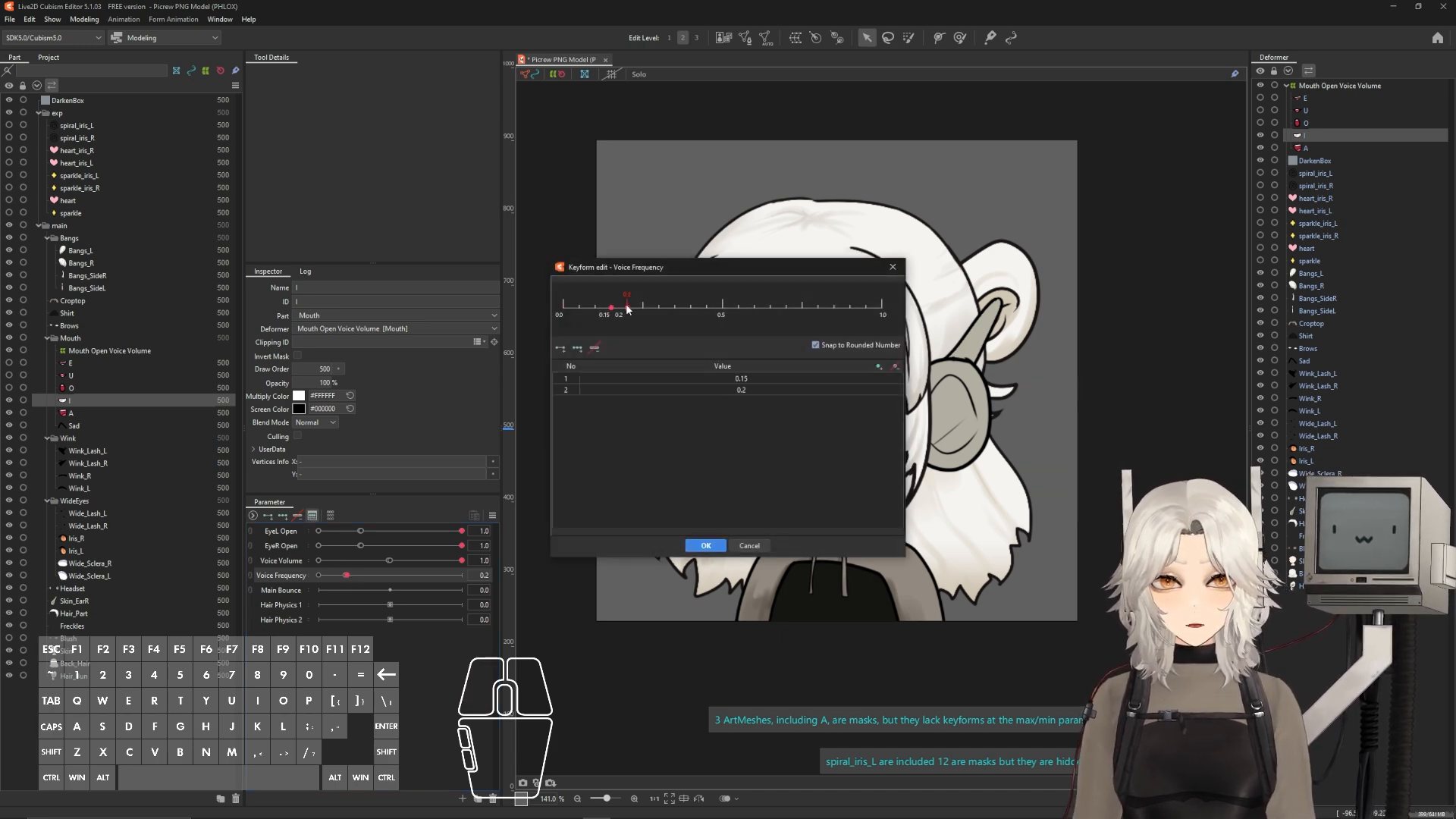
{"action": "left_click", "coordinate": [673, 308]}
{"action": "left_click", "coordinate": [689, 308]}
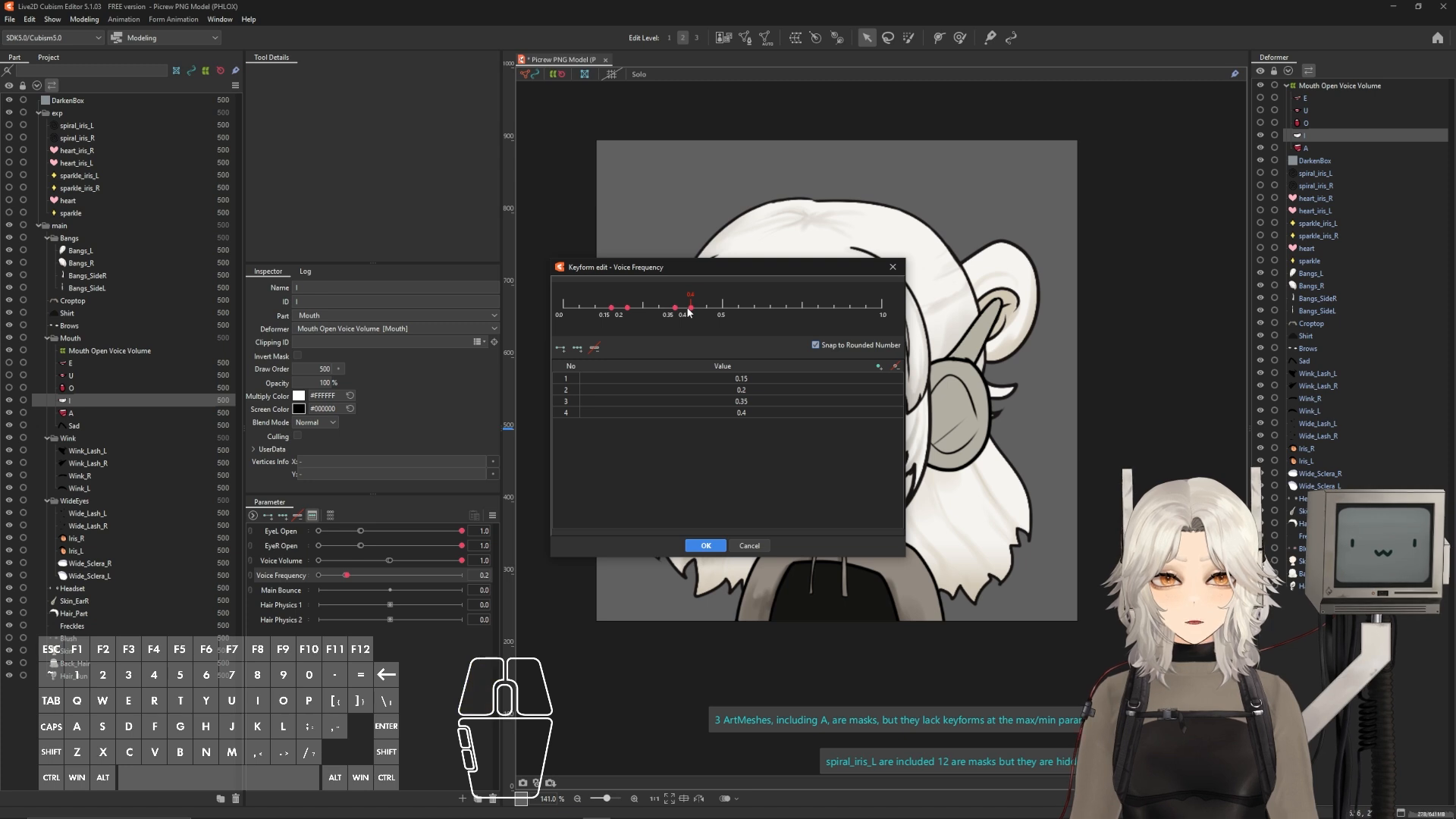
- Change mouth shape I's first and third Voice Frequency keyforms to 0.19 and 0.39 and apply the keyforms
{"action": "double_click", "coordinate": [741, 378]}
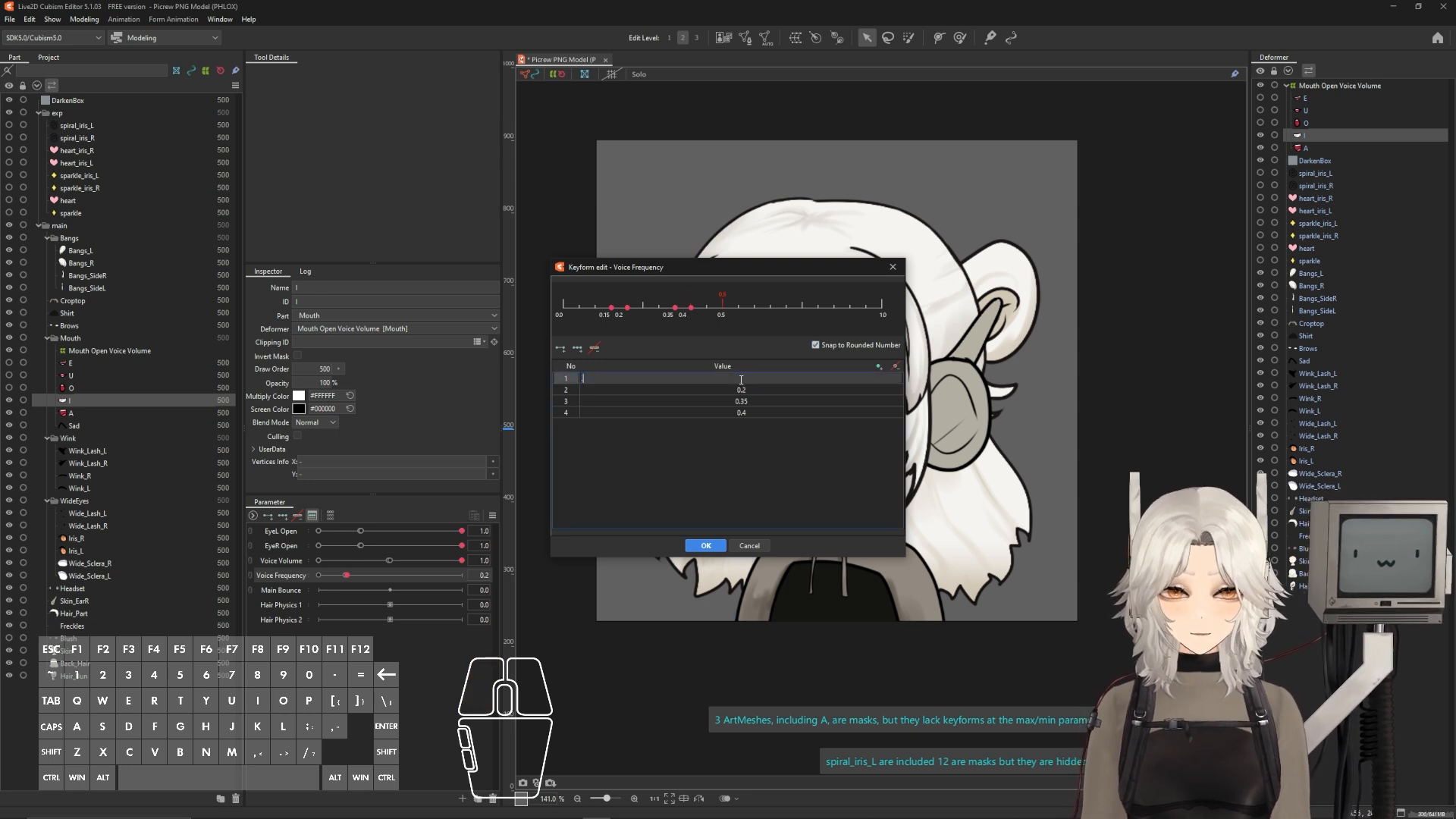
{"action": "type", "text": ".19"}
{"action": "key", "text": "Return"}
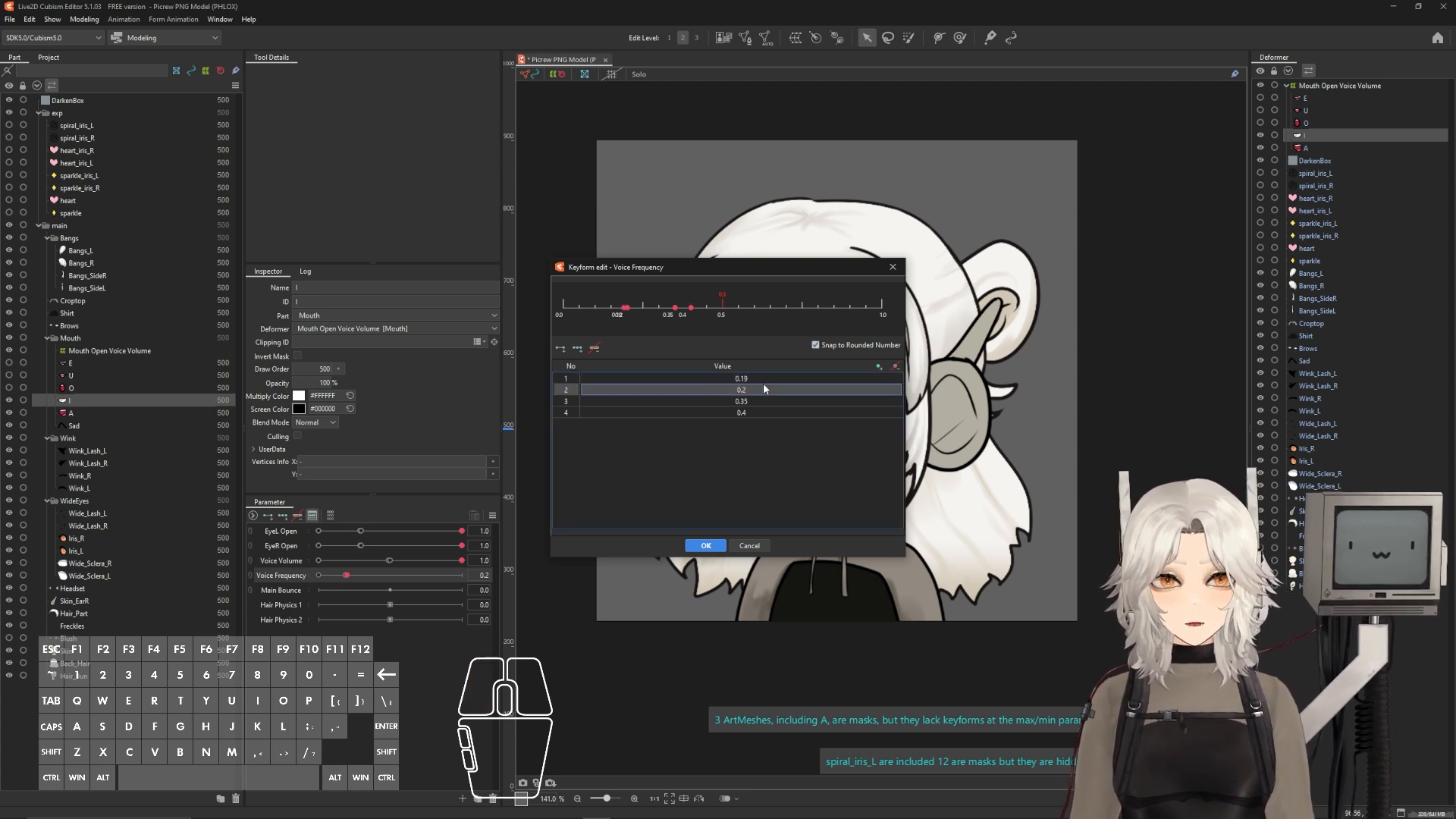
{"action": "double_click", "coordinate": [748, 401]}
{"action": "key", "text": "BackSpace"}
{"action": "type", "text": ".3"}
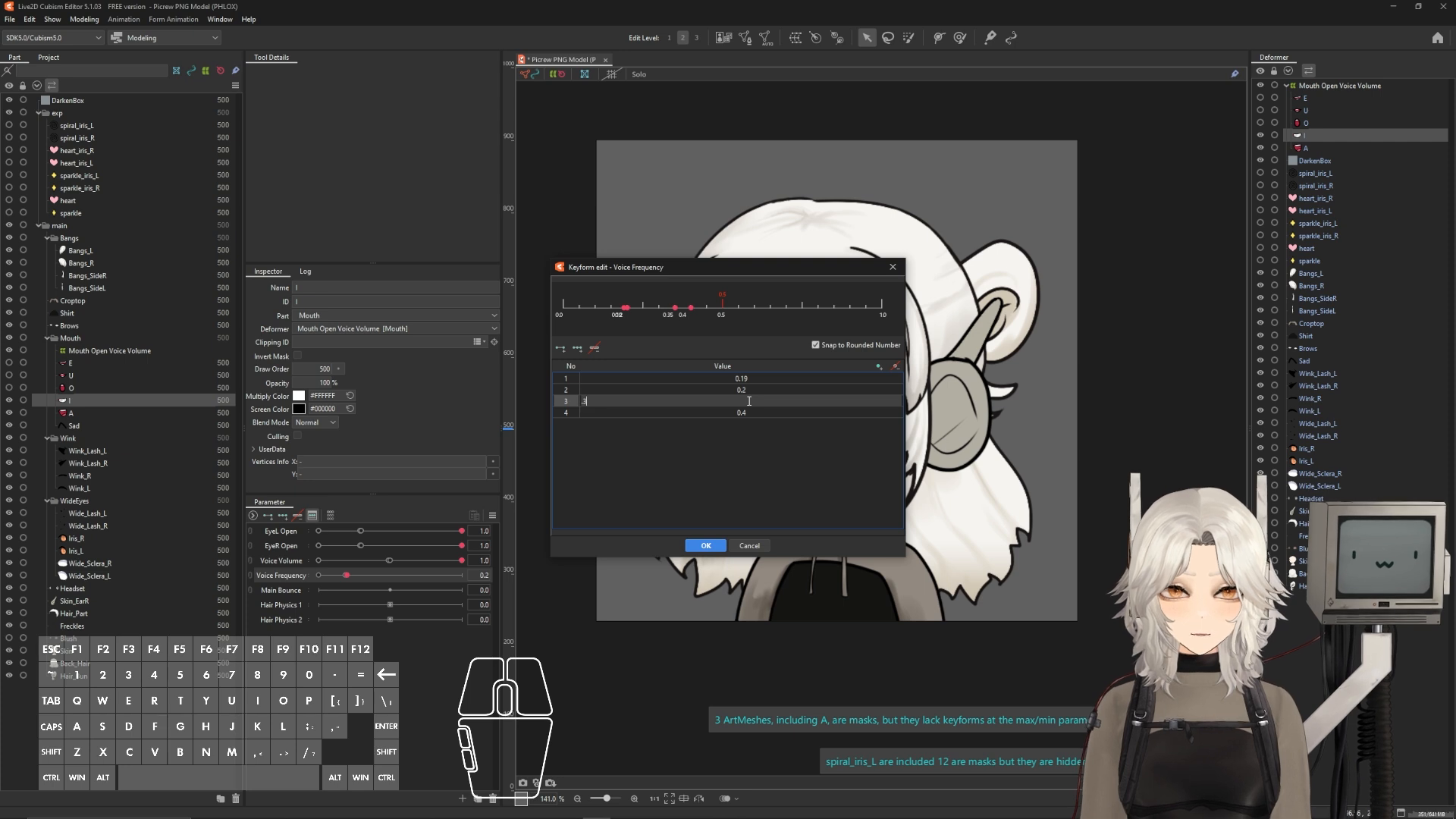
{"action": "type", "text": "9"}
{"action": "key", "text": "Return"}
{"action": "left_click", "coordinate": [704, 544]}
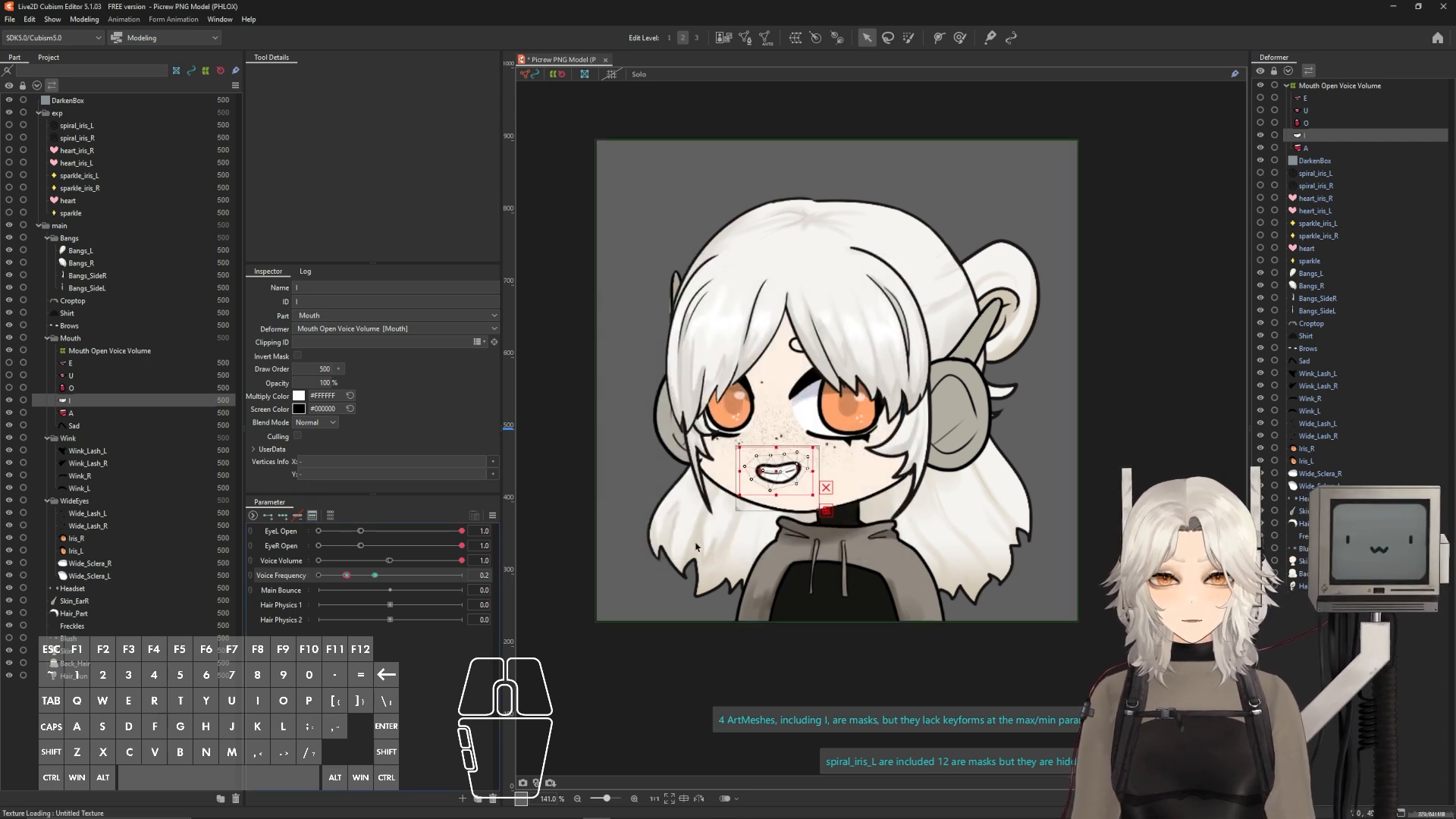
- Set mouth shape I's opacity to 0% at the 0.19 and 0.4 Voice Frequency keyforms
{"action": "left_click", "coordinate": [346, 576]}
{"action": "left_click_drag", "start_coordinate": [347, 576], "coordinate": [345, 575]}
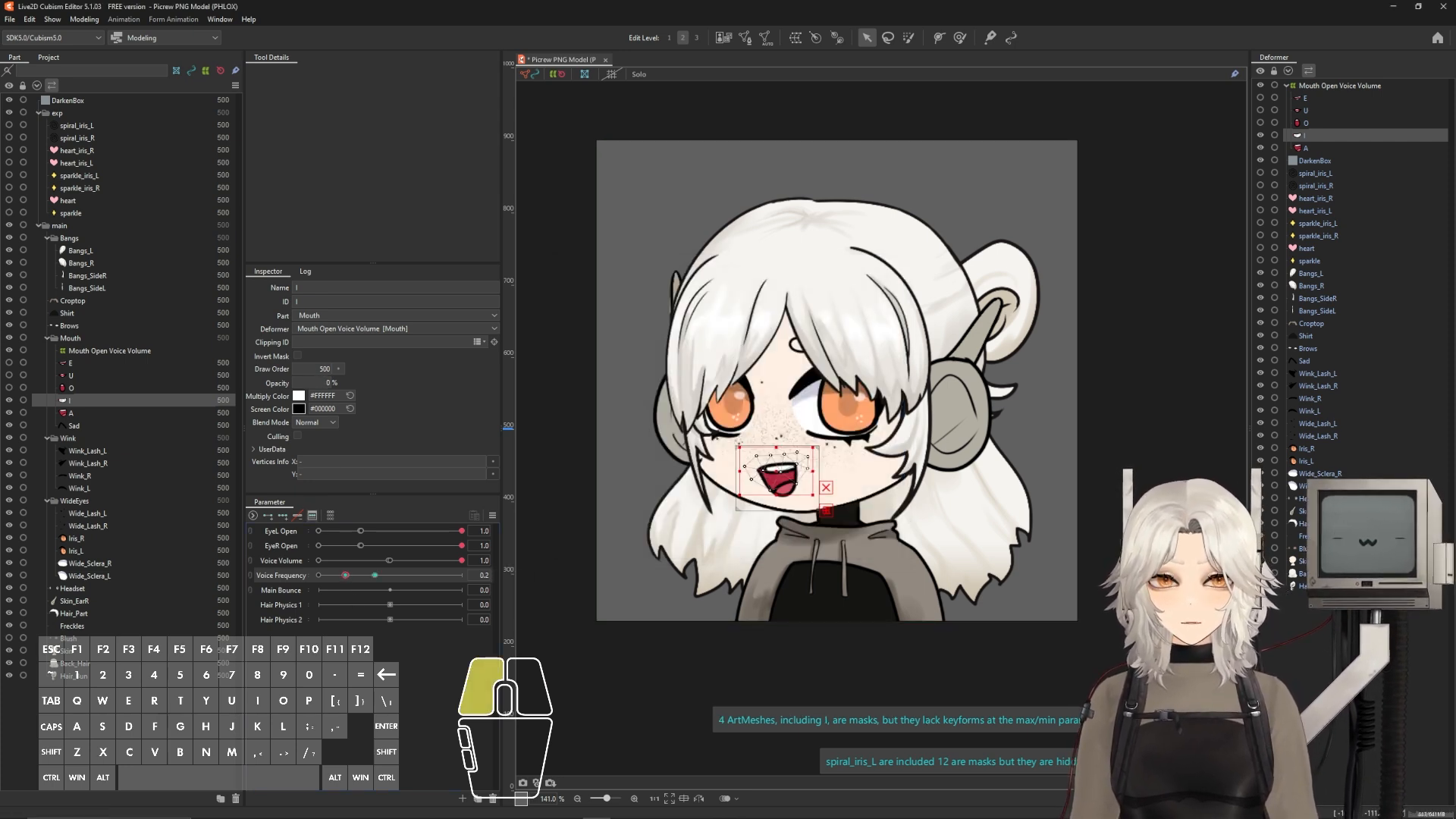
{"action": "right_click", "coordinate": [347, 576]}
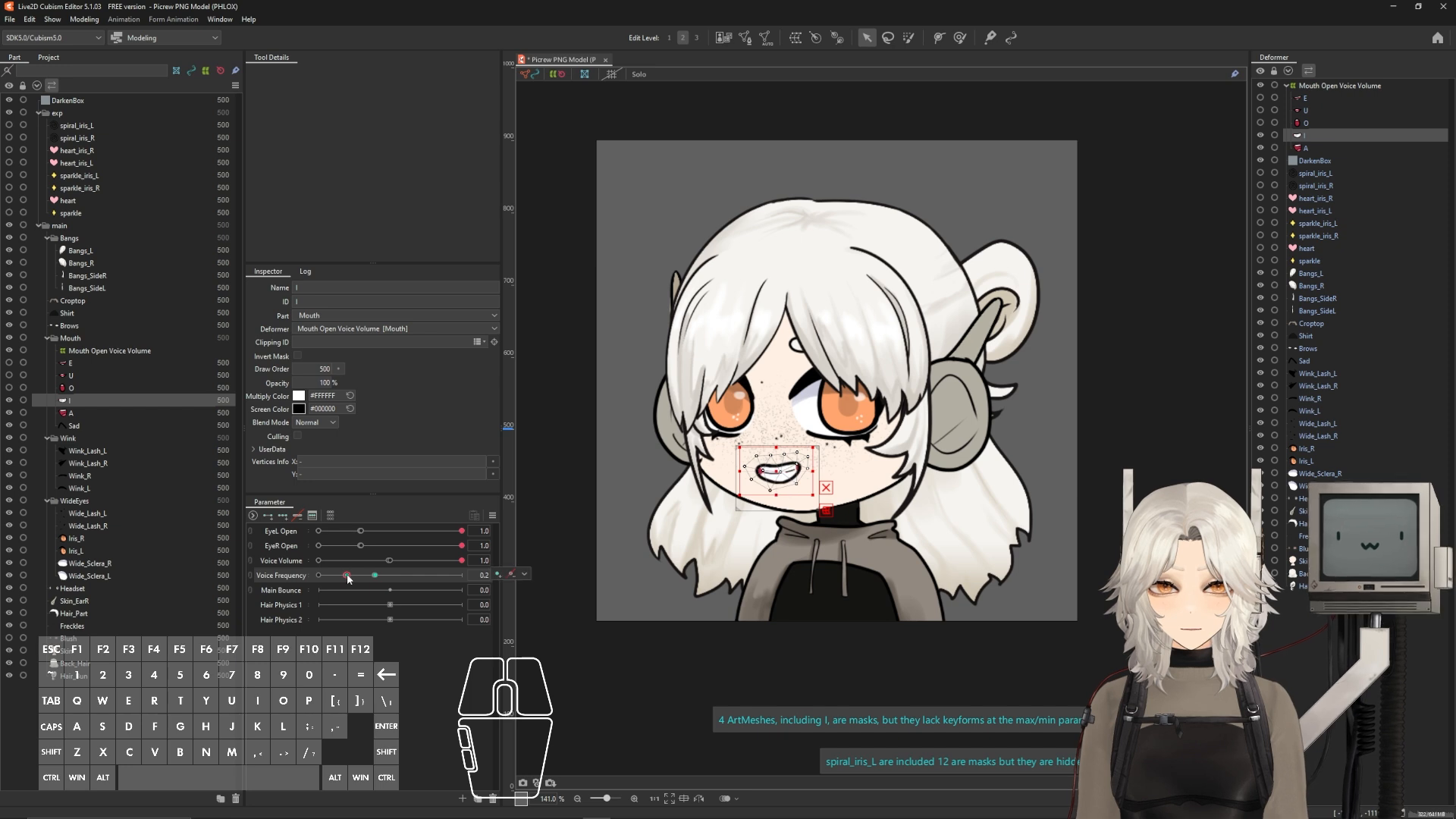
{"action": "left_click_drag", "start_coordinate": [348, 579], "coordinate": [373, 580]}
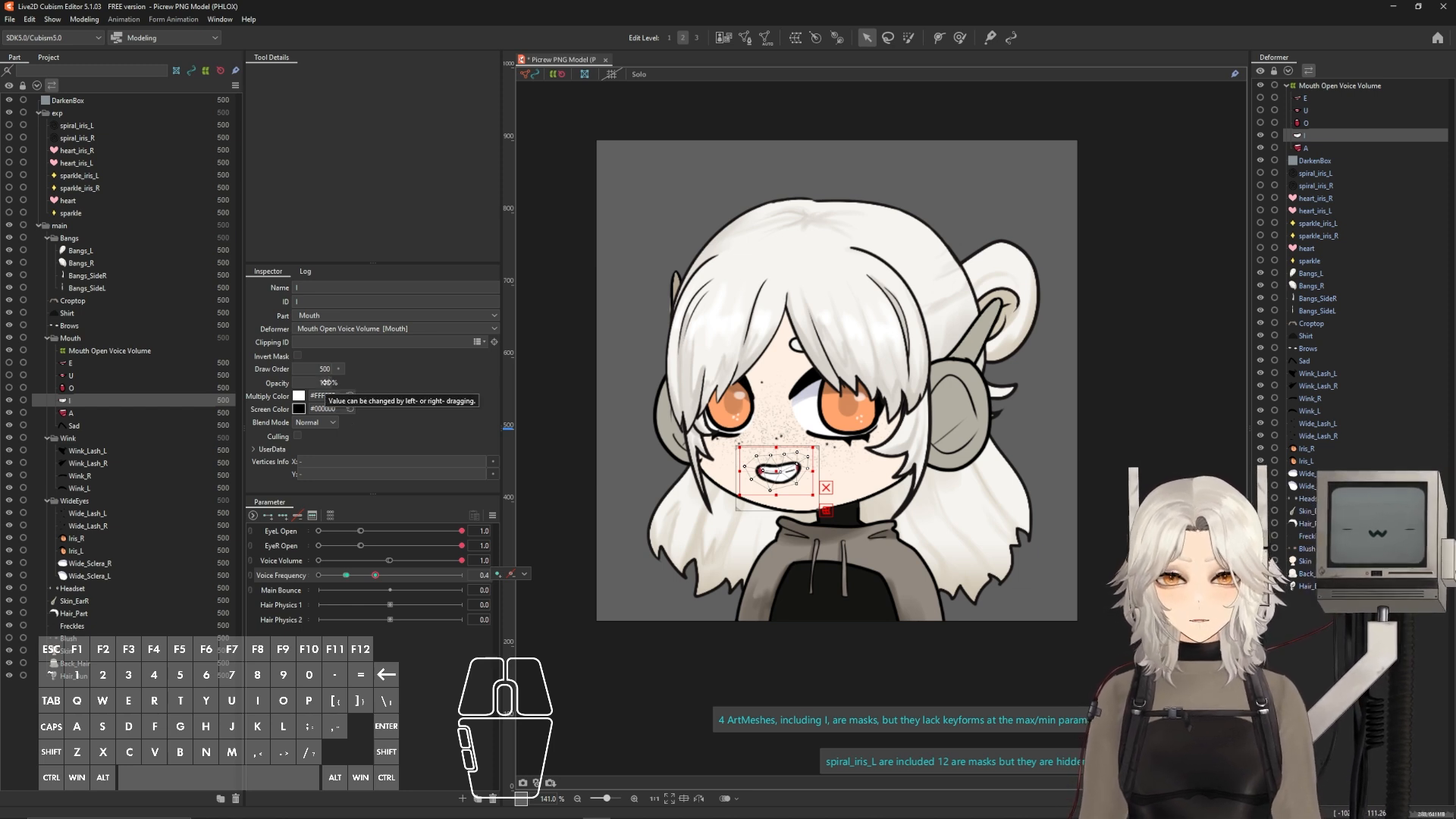
{"action": "mouse_move", "coordinate": [326, 383]}
{"action": "left_mouse_down"}
{"action": "mouse_move", "coordinate": [292, 383]}
{"action": "mouse_move", "coordinate": [323, 386]}
{"action": "left_mouse_up"}
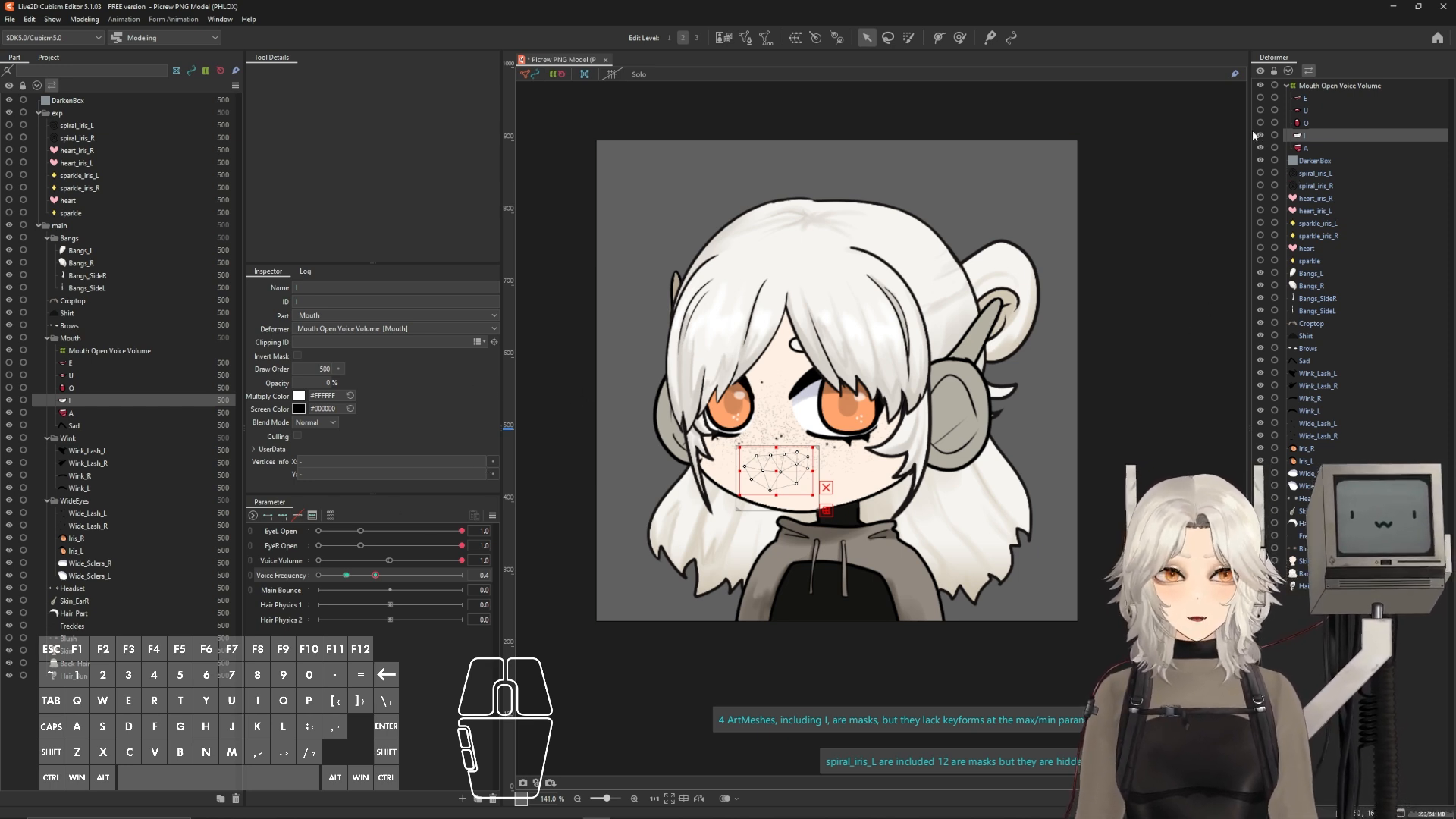
- Show mouth shape O and add Voice Frequency keyforms to it at 0.35, 0.4, 0.55 and 0.6
{"action": "left_click", "coordinate": [1322, 122]}
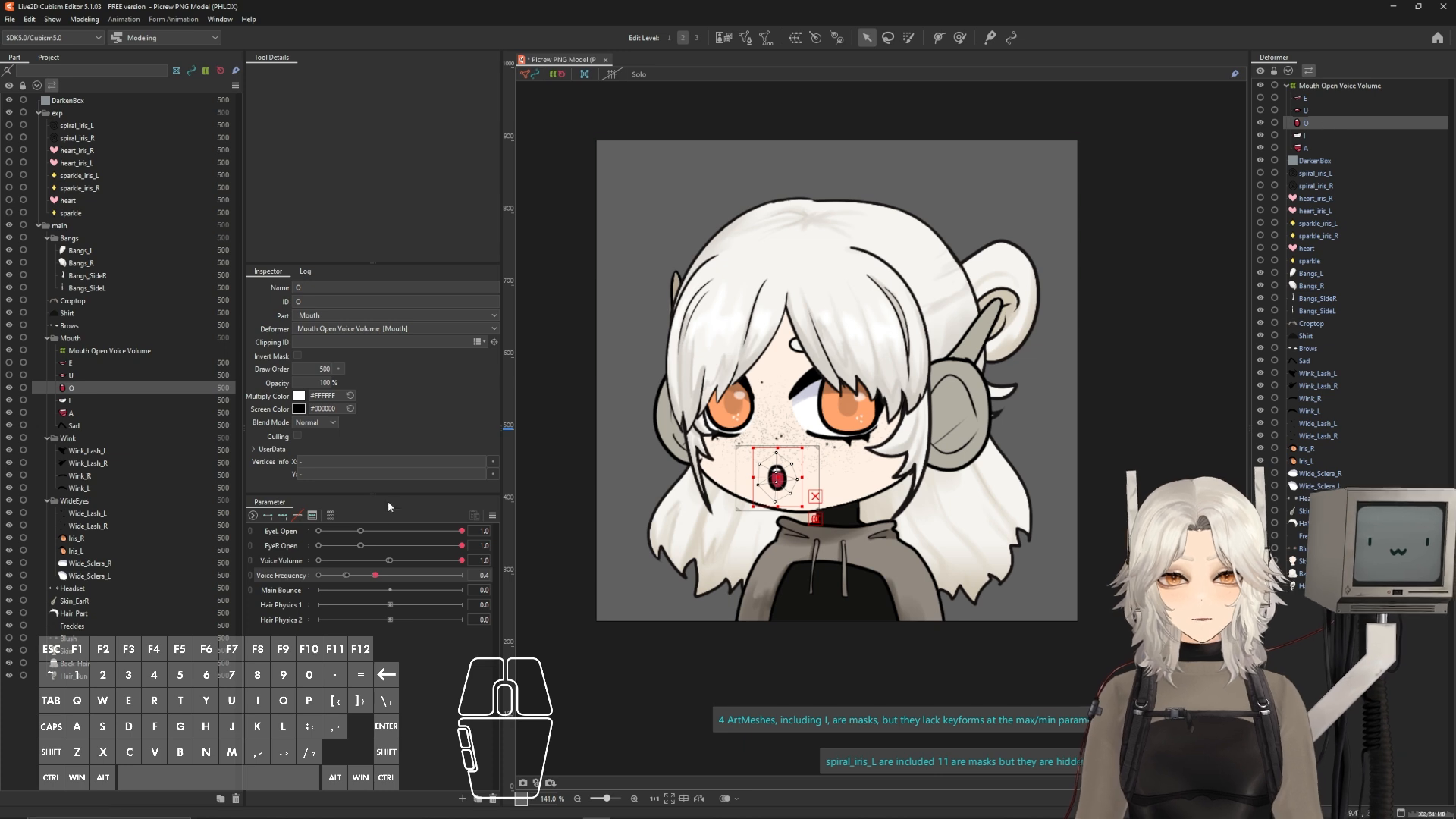
{"action": "left_click", "coordinate": [311, 516]}
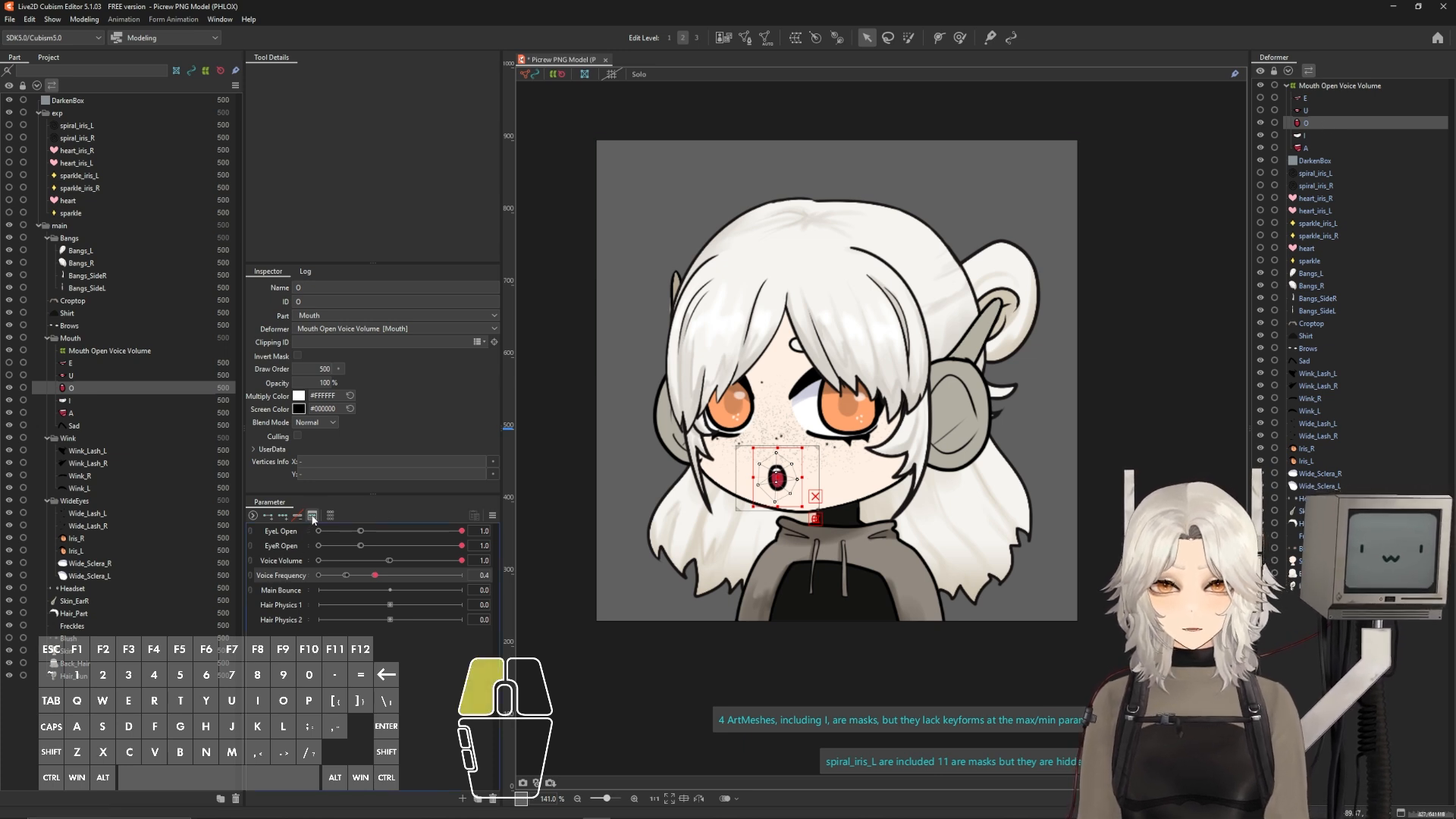
{"action": "left_click", "coordinate": [673, 310]}
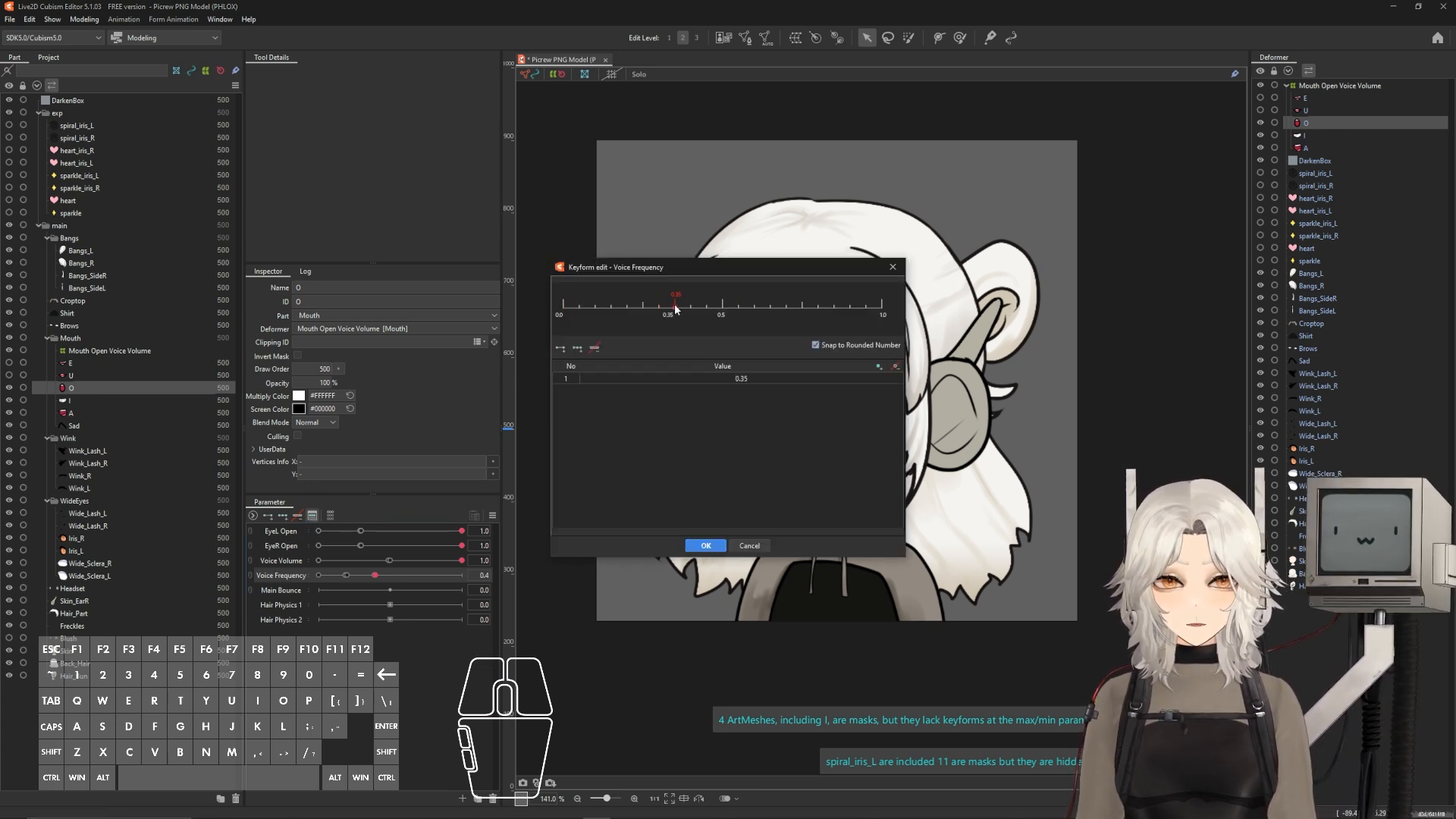
{"action": "left_click", "coordinate": [690, 309]}
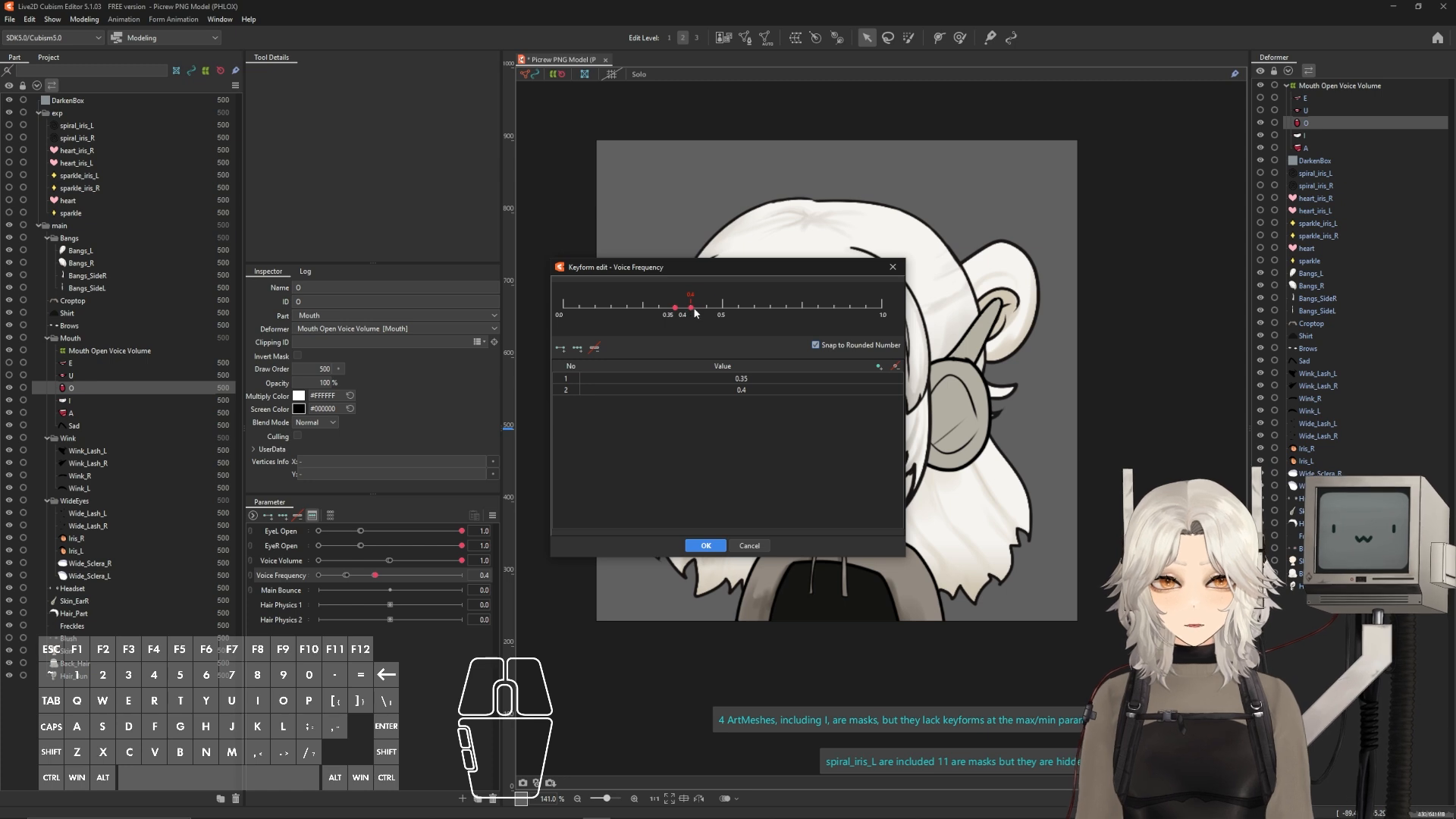
{"action": "left_click", "coordinate": [740, 308]}
{"action": "left_click", "coordinate": [755, 309]}
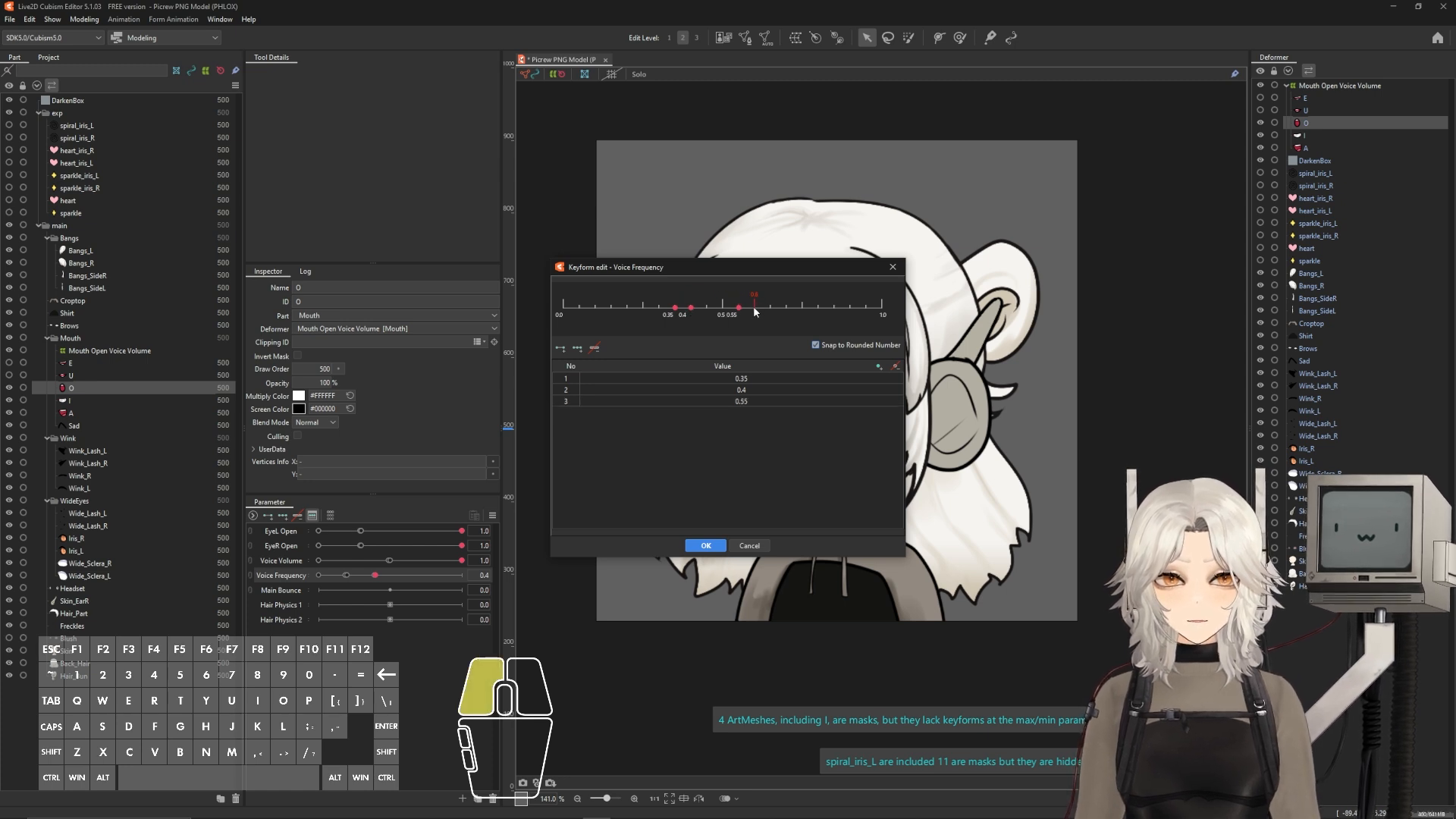
- Change mouth shape O's first and third Voice Frequency keyforms to 0.39 and 0.59 and apply the keyforms
{"action": "double_click", "coordinate": [741, 380]}
{"action": "type", "text": "0.39"}
{"action": "key", "text": "Return"}
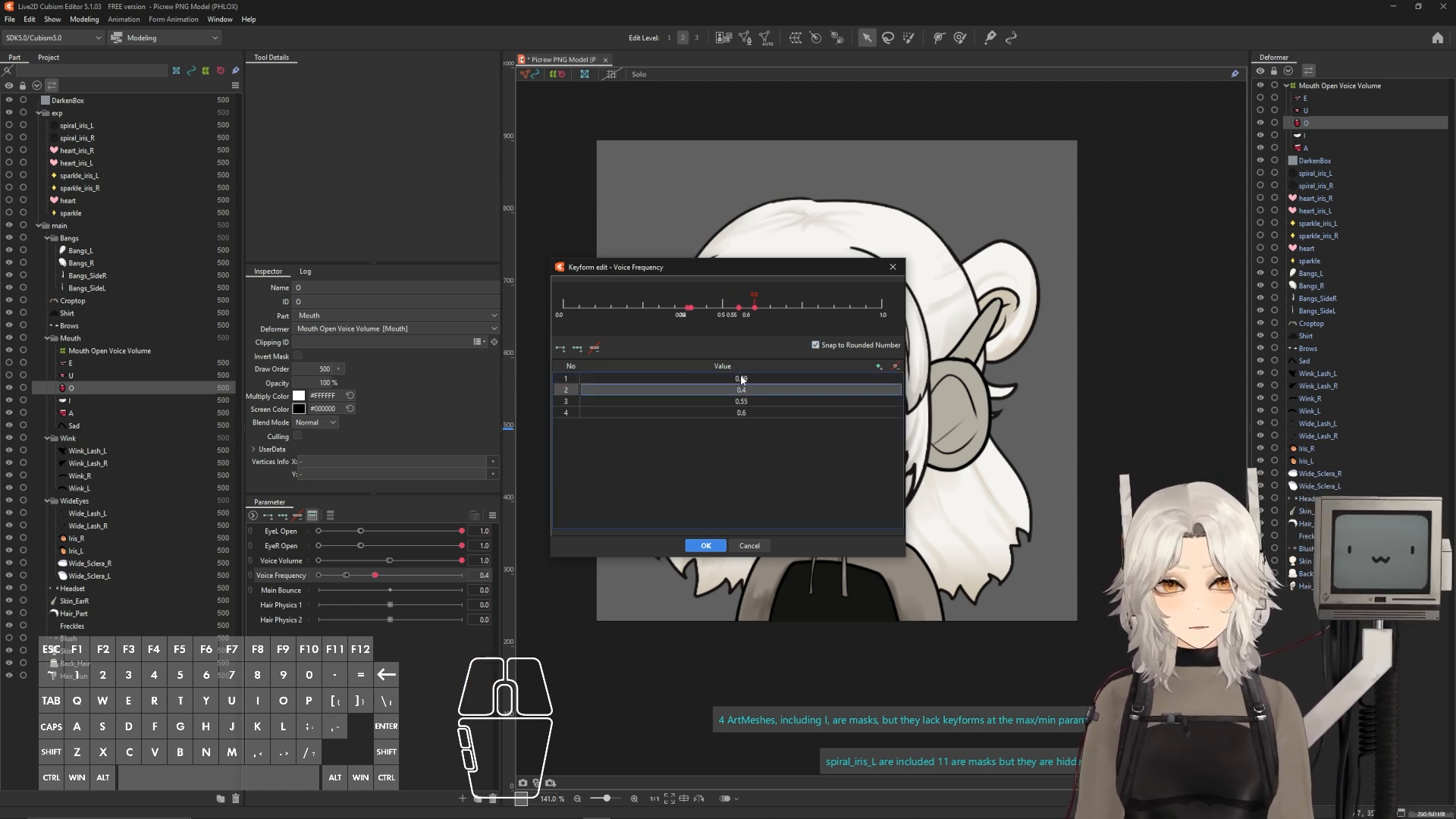
{"action": "double_click", "coordinate": [750, 401]}
{"action": "type", "text": "0.59"}
{"action": "key", "text": "Return"}
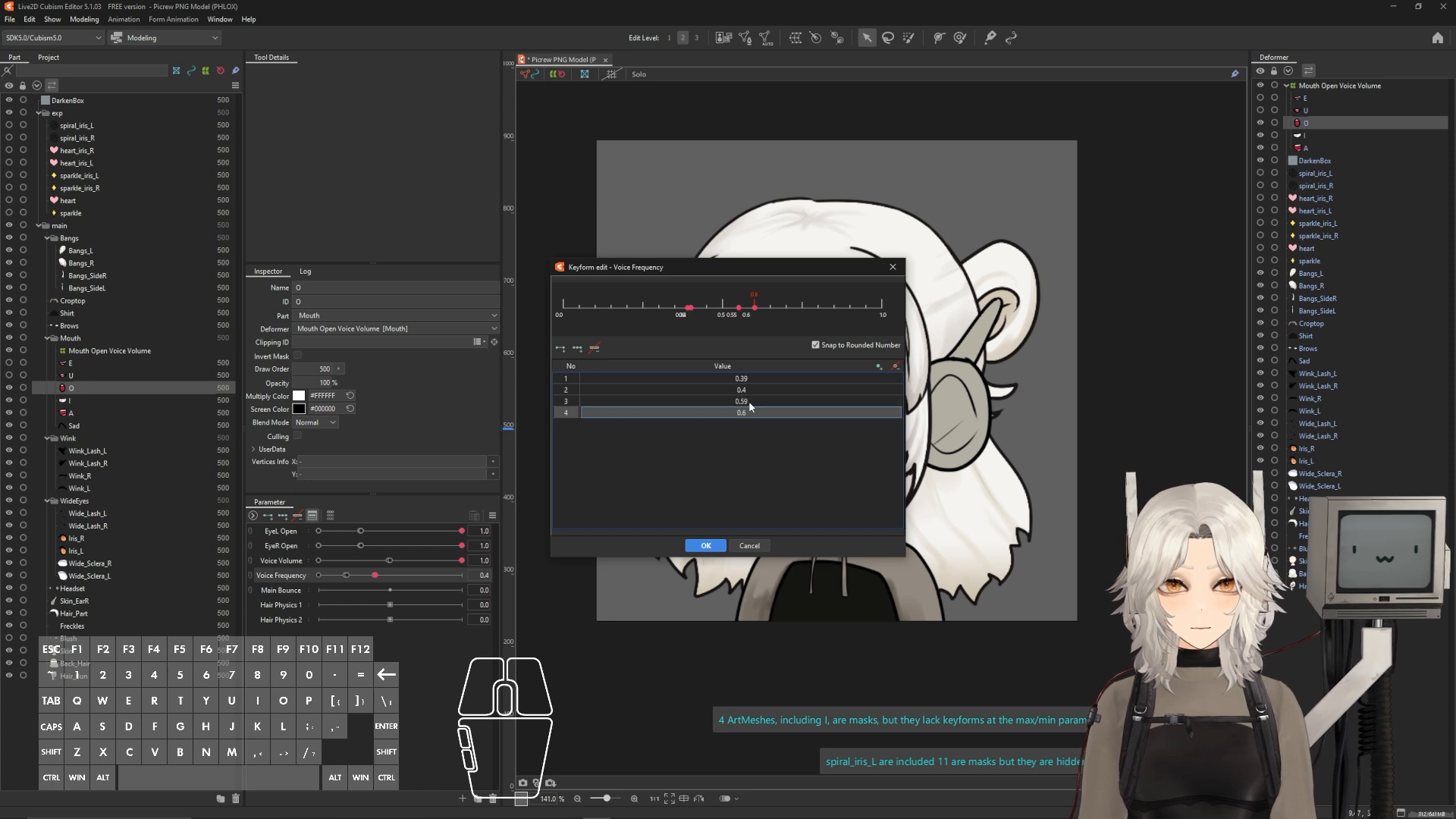
{"action": "left_click", "coordinate": [697, 546]}
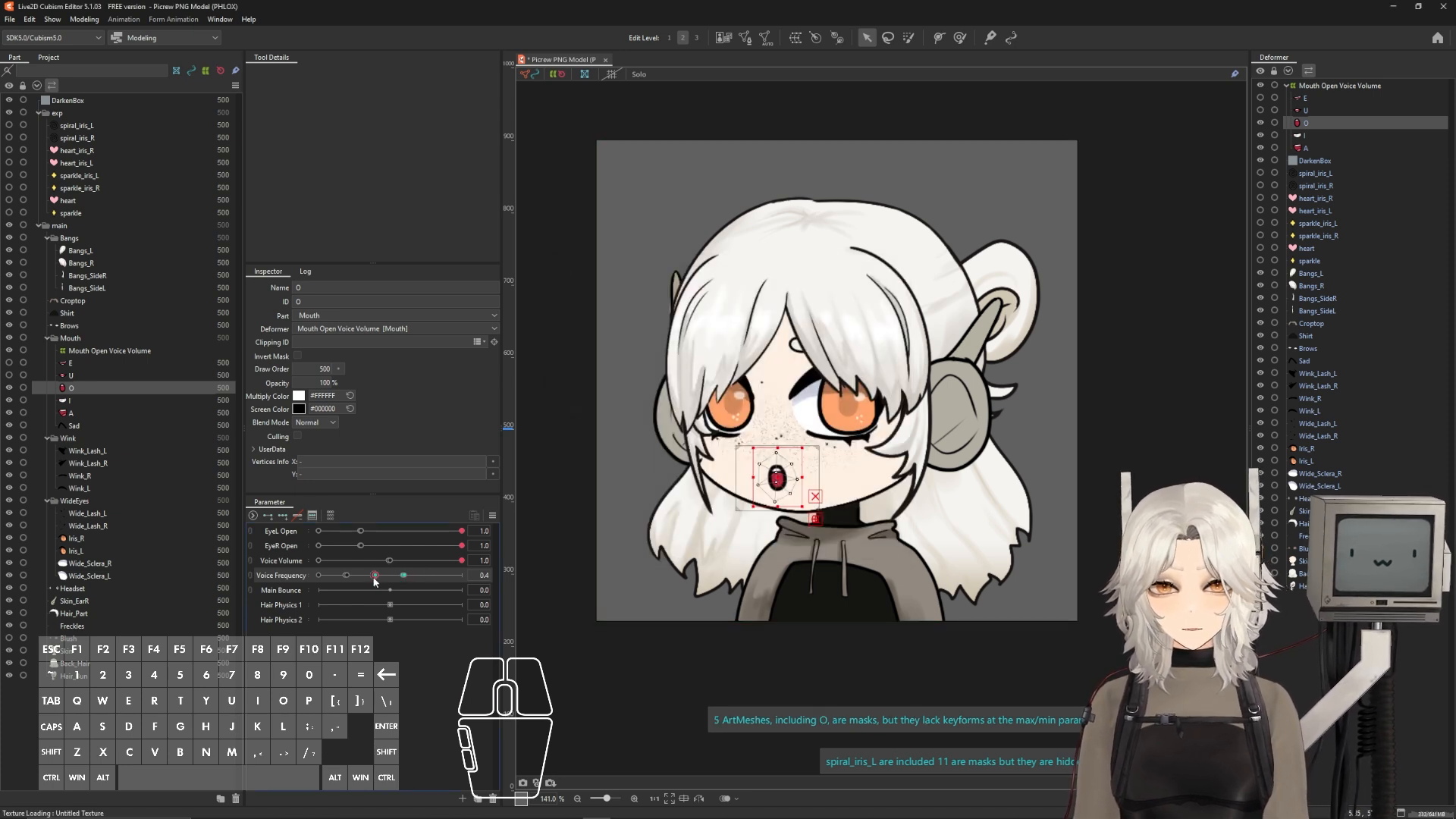
- Set mouth shape O's opacity to 0% at the 0.39 and 0.6 Voice Frequency keyforms
{"action": "right_click", "coordinate": [374, 577]}
{"action": "left_click_drag", "start_coordinate": [327, 386], "coordinate": [247, 387]}
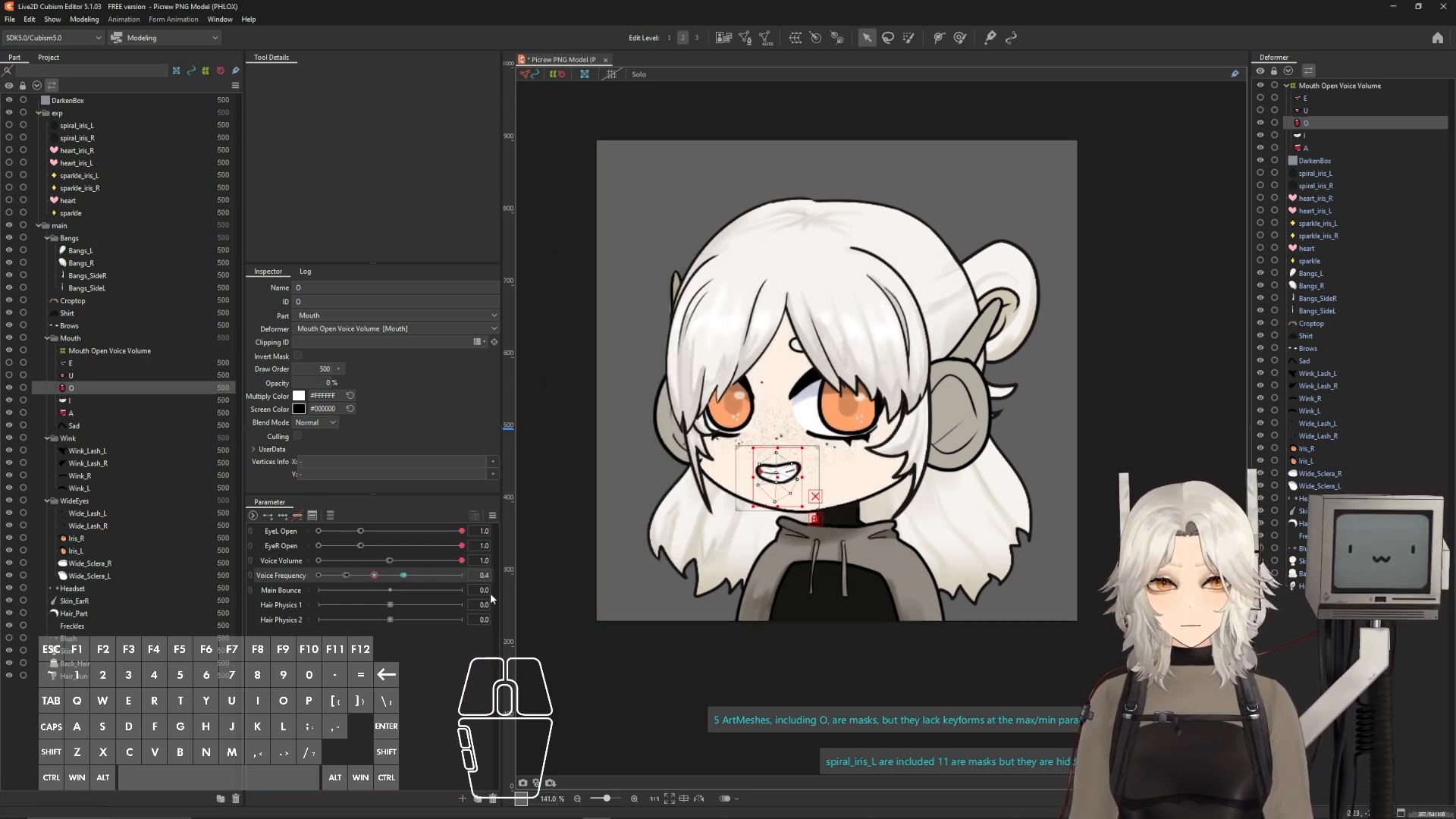
{"action": "right_click", "coordinate": [376, 577]}
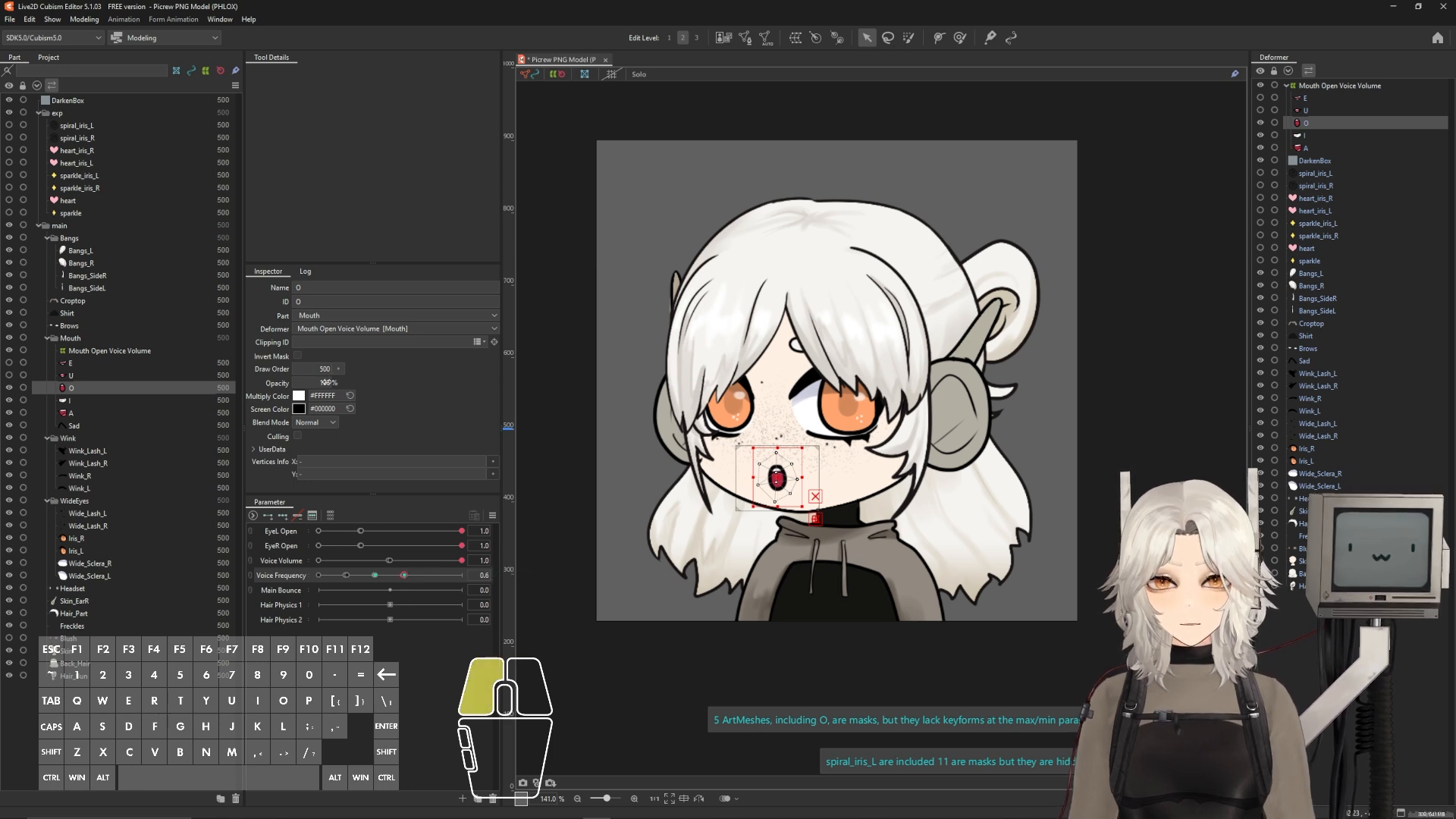
- Show mouth shape U and add Voice Frequency keyforms to it at 0.55, 0.6, 0.75 and 0.8
{"action": "left_click", "coordinate": [1265, 112]}
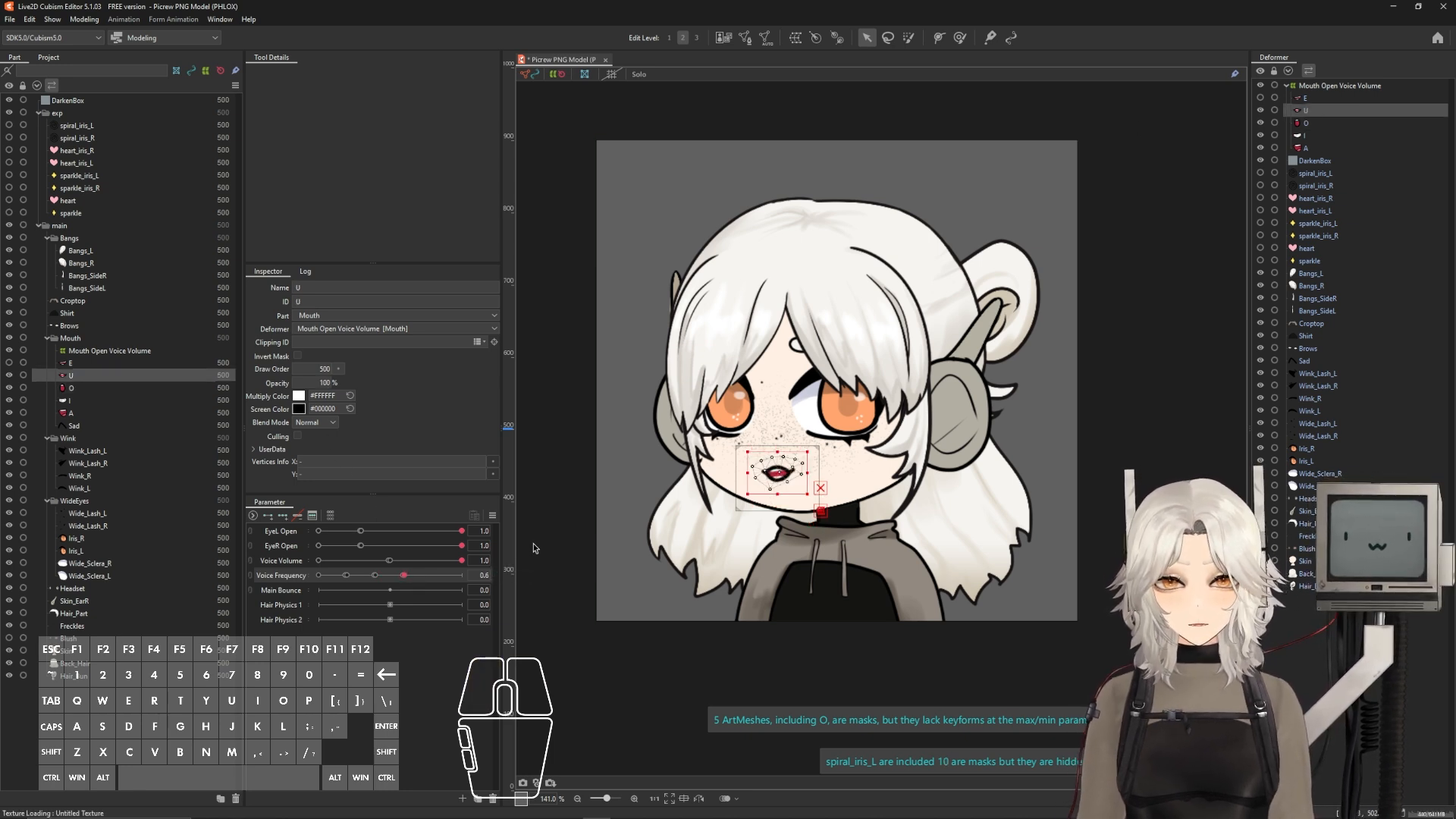
{"action": "left_click", "coordinate": [311, 516]}
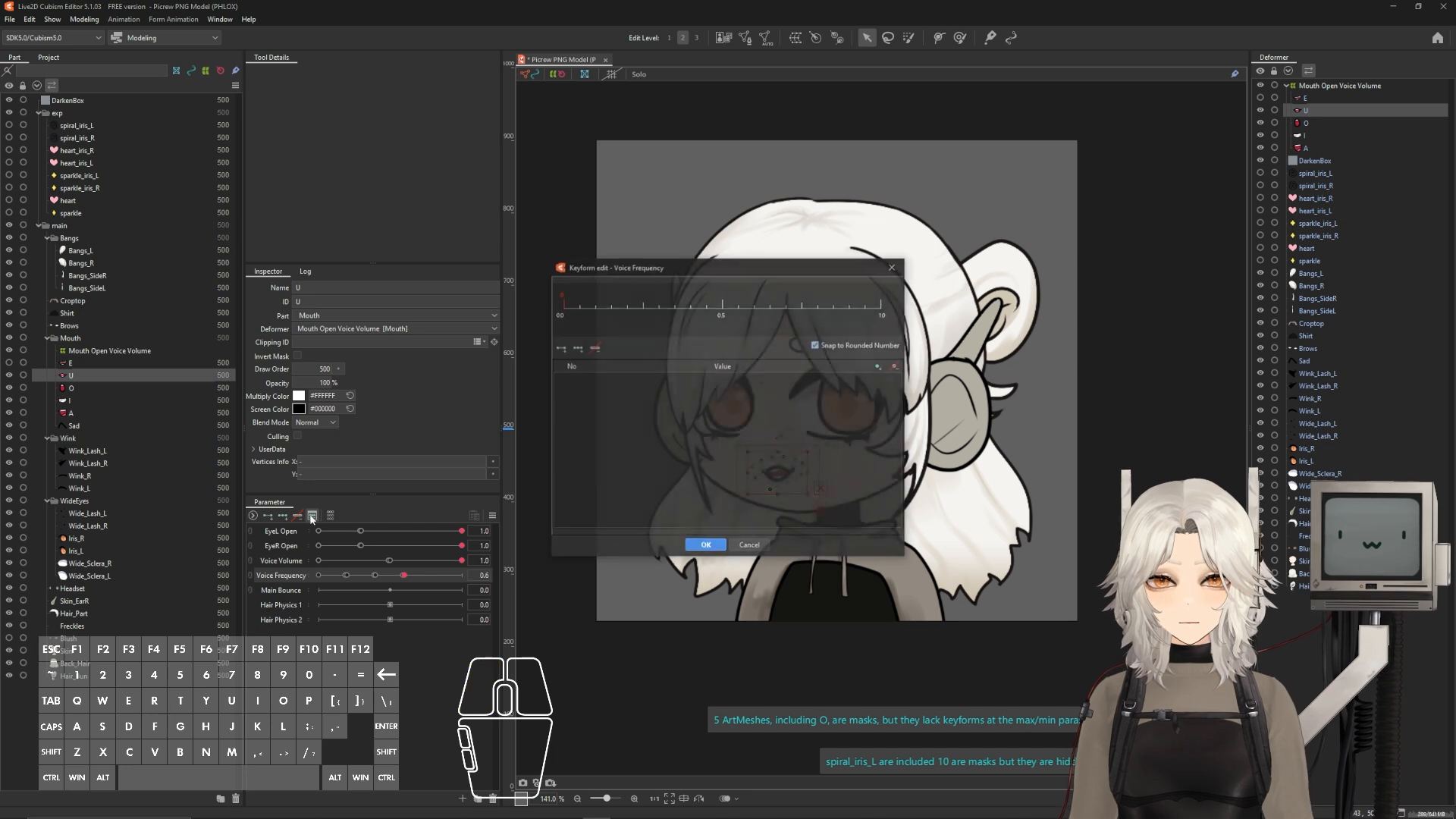
{"action": "left_click", "coordinate": [740, 307]}
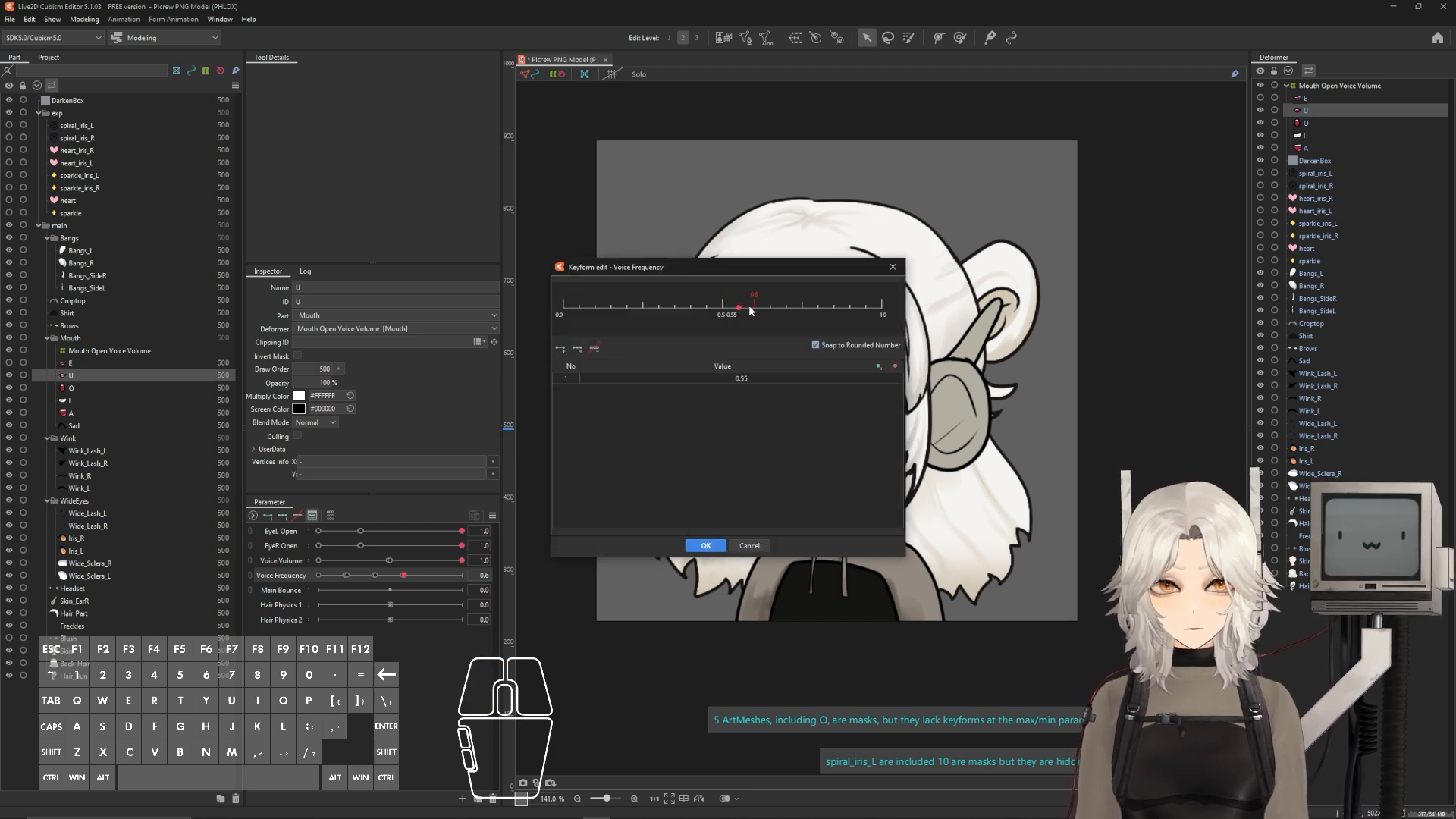
{"action": "left_click", "coordinate": [755, 308]}
{"action": "left_click", "coordinate": [803, 307]}
{"action": "left_click", "coordinate": [818, 307]}
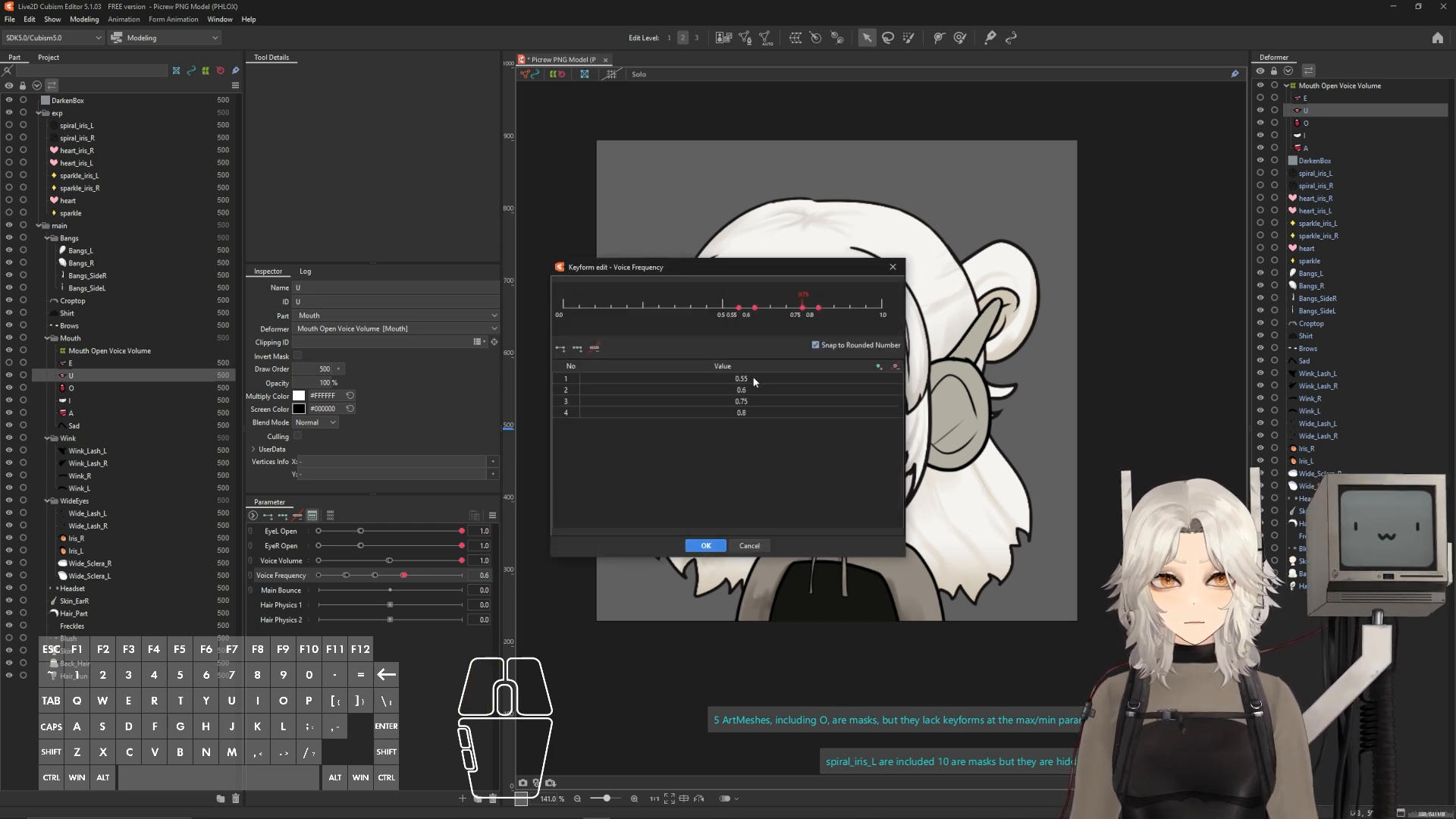
- Change mouth shape U's first and third Voice Frequency keyforms to 0.59 and 0.79 and apply the keyforms
{"action": "double_click", "coordinate": [743, 379]}
{"action": "type", "text": "0.59"}
{"action": "key", "text": "Return"}
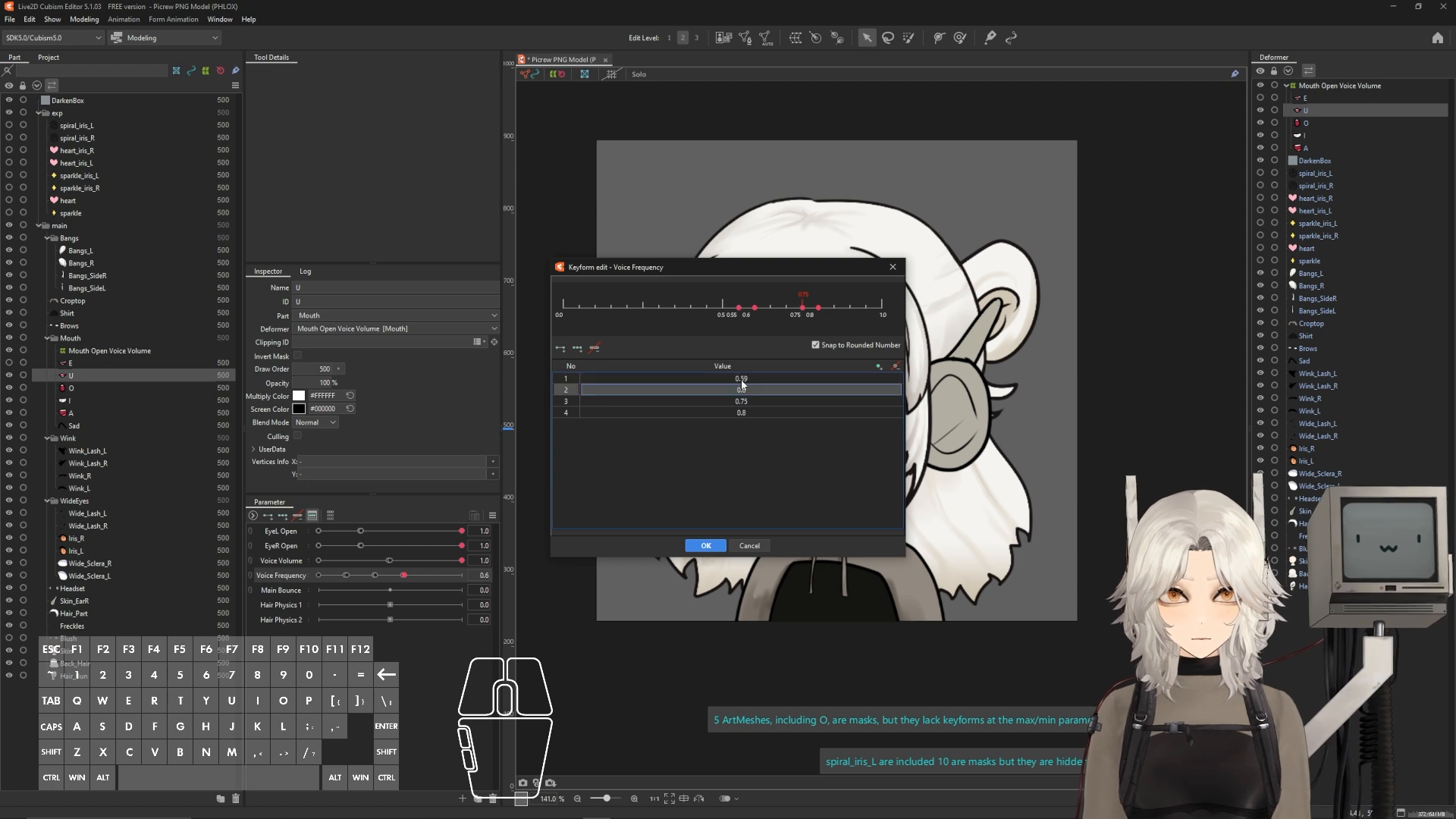
{"action": "double_click", "coordinate": [740, 402]}
{"action": "type", "text": "0.79"}
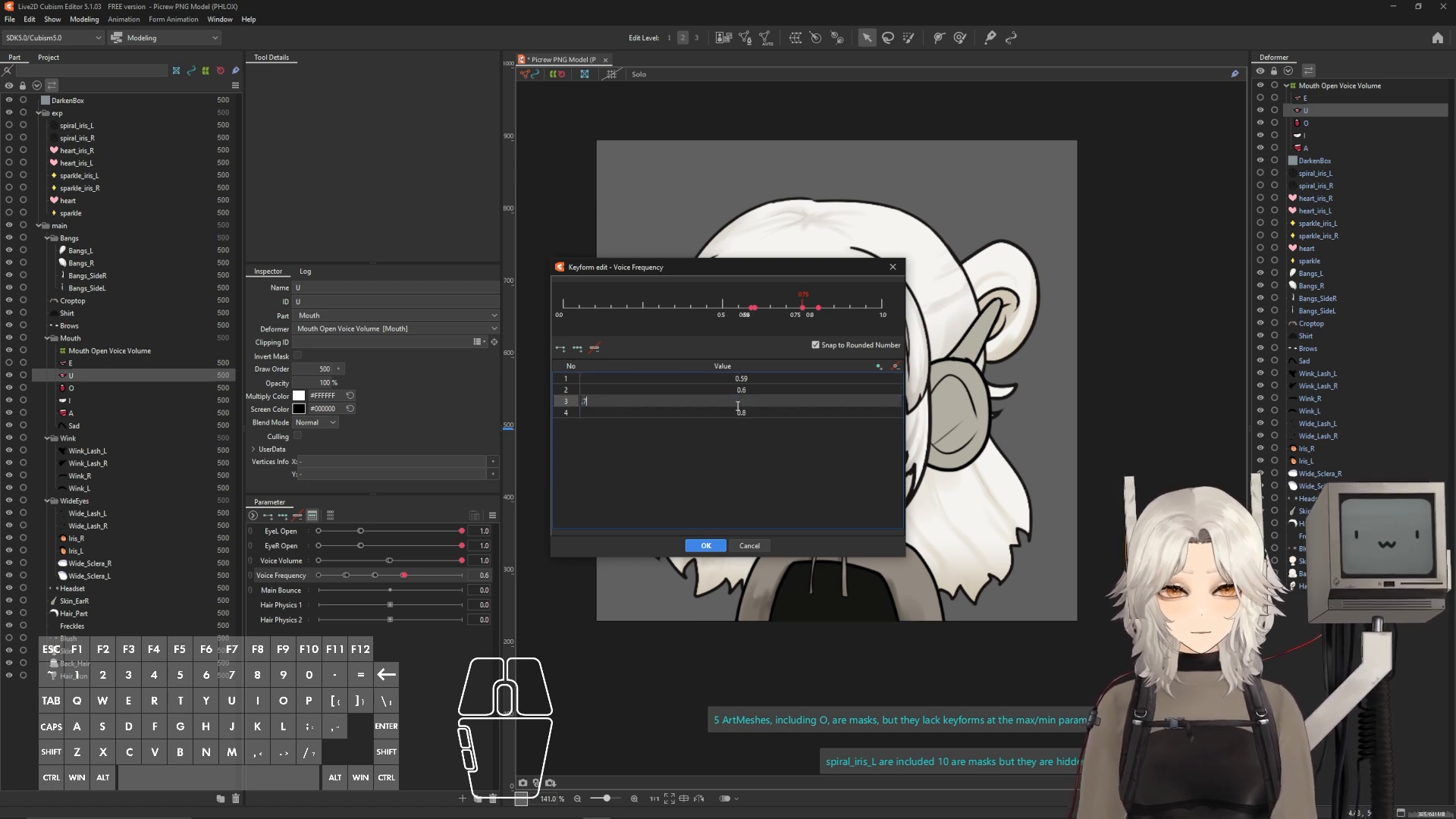
{"action": "left_click", "coordinate": [739, 410]}
{"action": "left_click", "coordinate": [705, 545]}
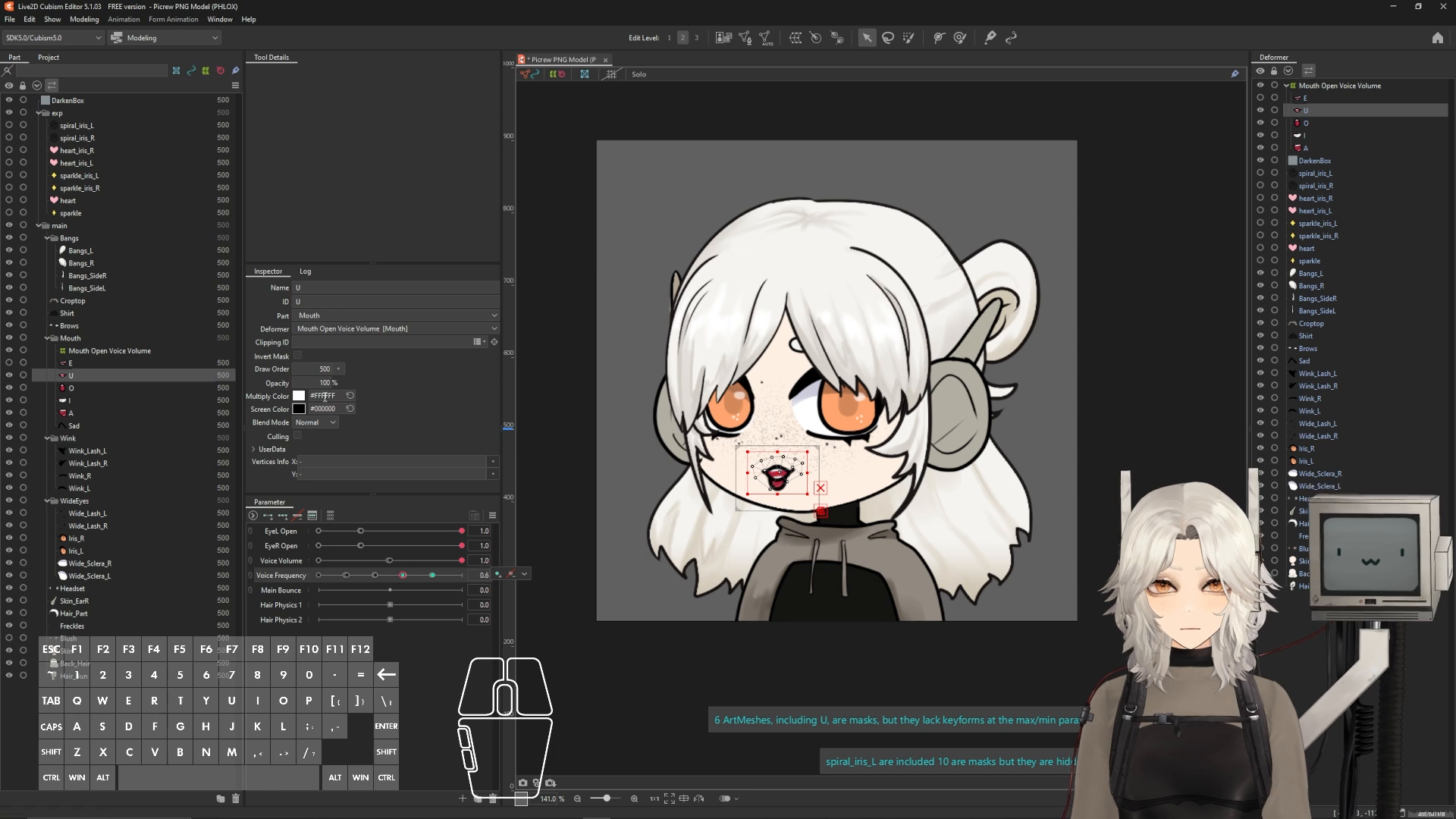
- Set mouth shape U's opacity to 0% at the 0.59 and 0.8 Voice Frequency keyforms
{"action": "left_click", "coordinate": [404, 576]}
{"action": "left_click", "coordinate": [432, 576]}
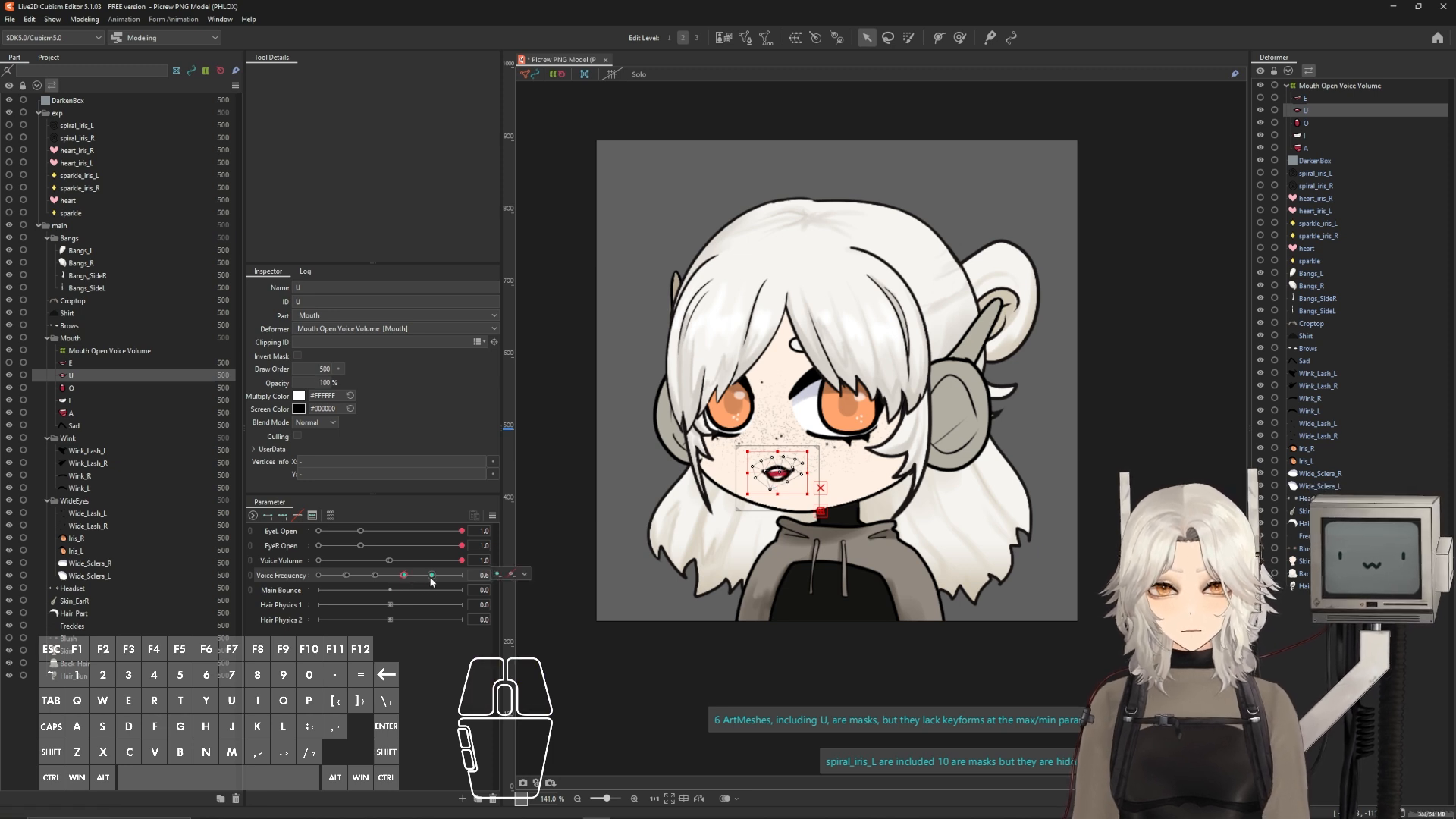
{"action": "left_click", "coordinate": [431, 576]}
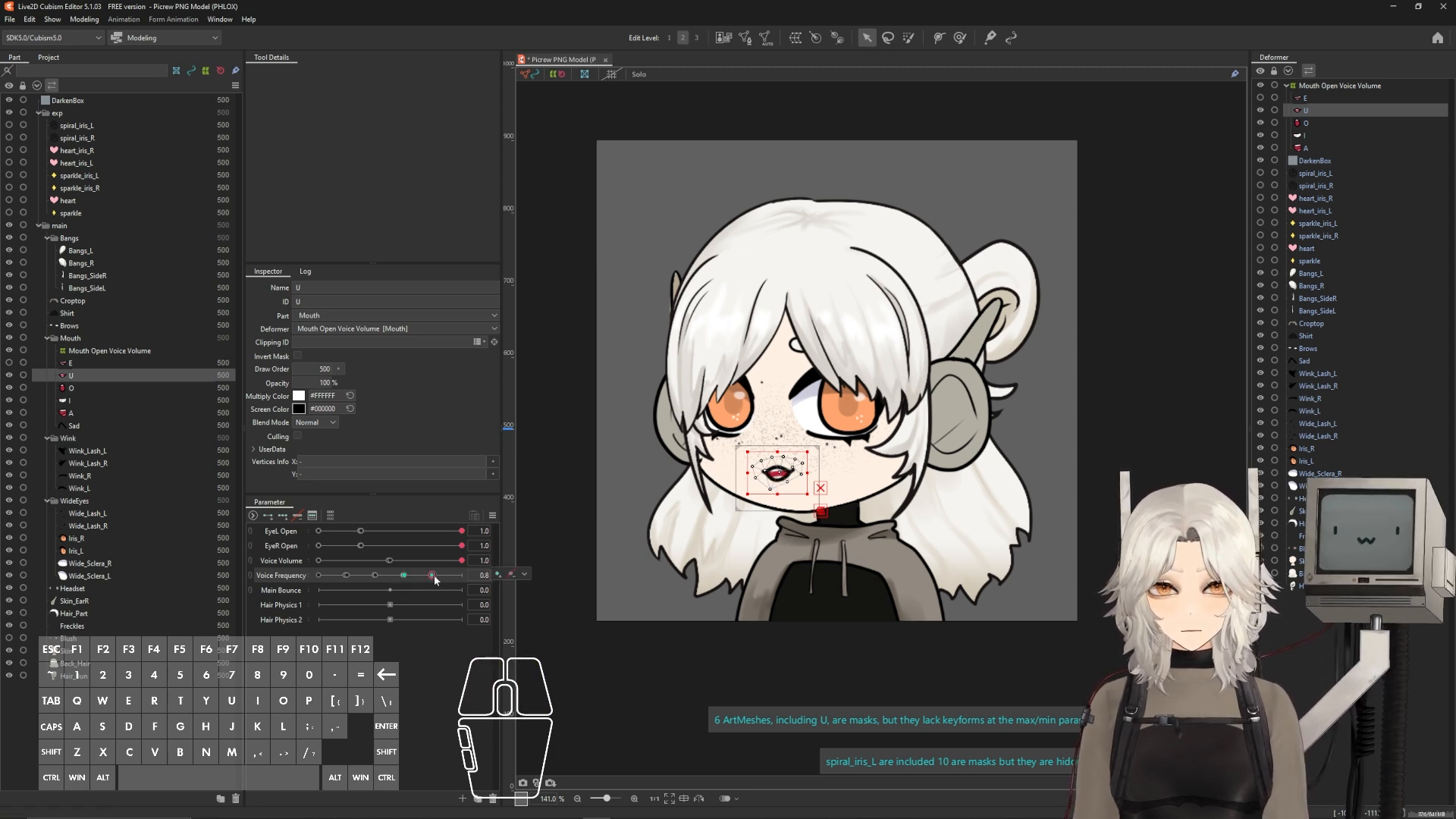
{"action": "left_click_drag", "start_coordinate": [312, 383], "coordinate": [295, 383]}
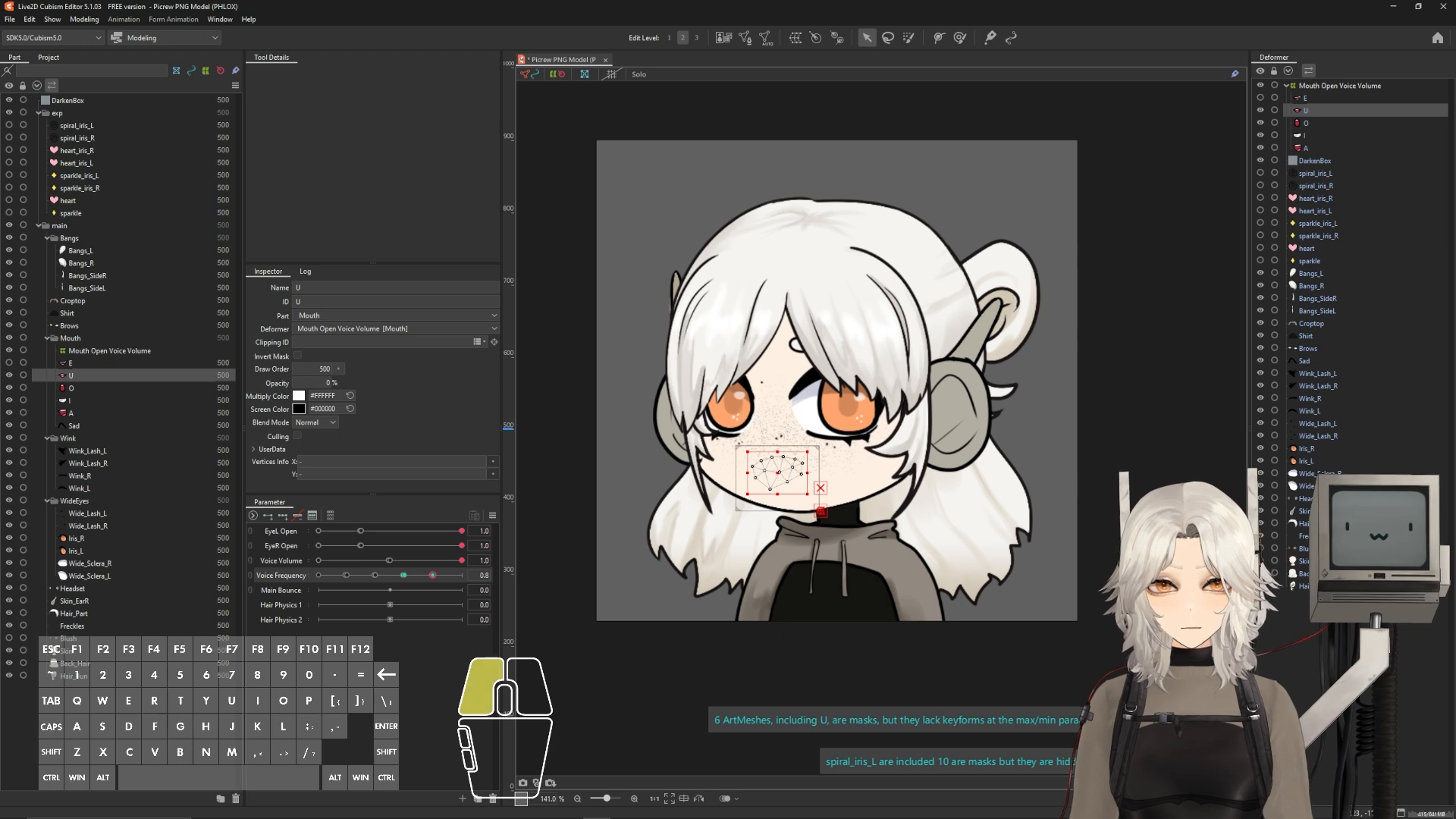
- Show mouth shape E and add Voice Frequency keyforms to it at 0.75, 0.8 and 1.0
{"action": "left_click", "coordinate": [1260, 98]}
{"action": "left_click", "coordinate": [1308, 100]}
{"action": "left_click", "coordinate": [312, 517]}
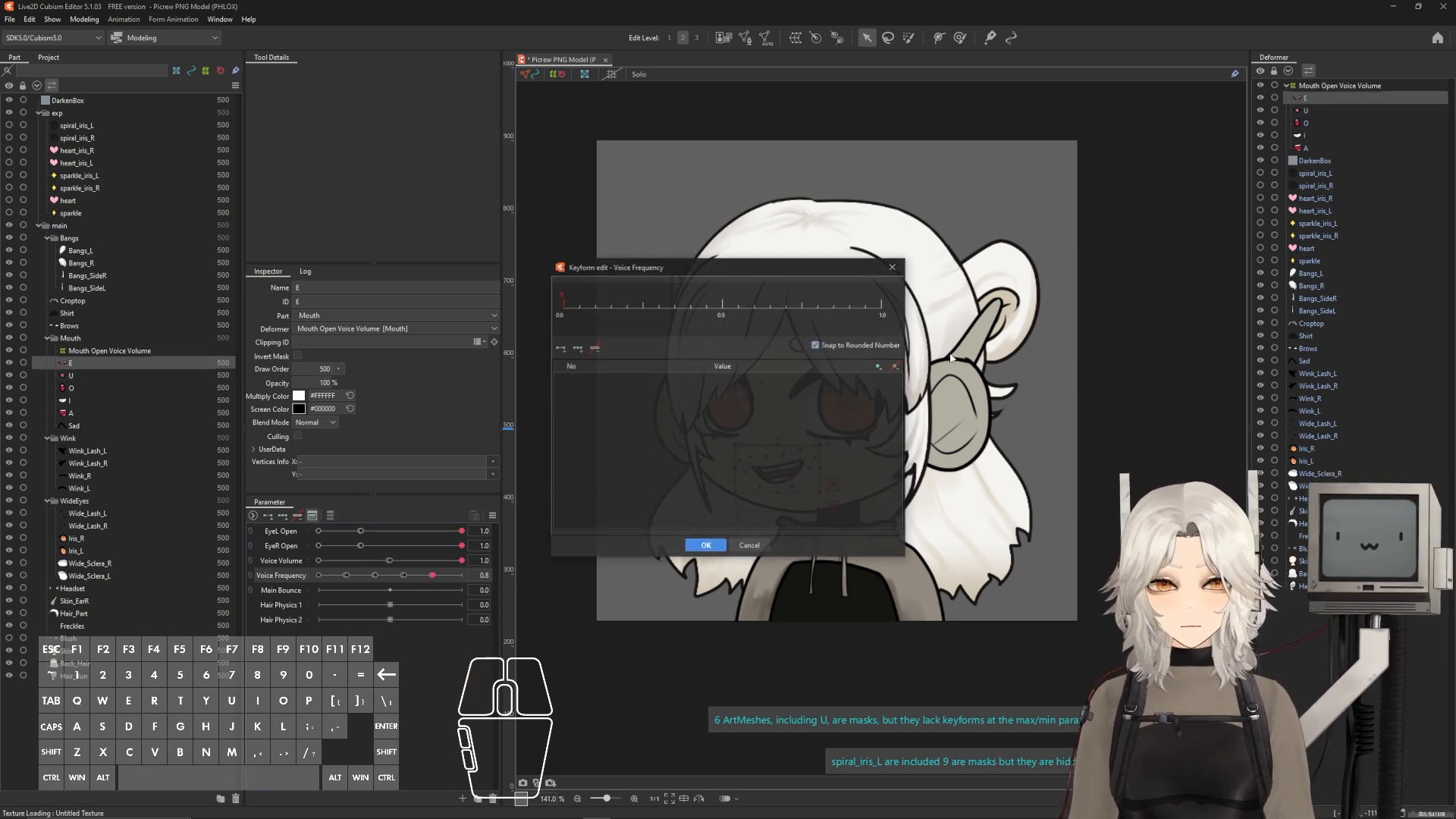
{"action": "left_click", "coordinate": [810, 314]}
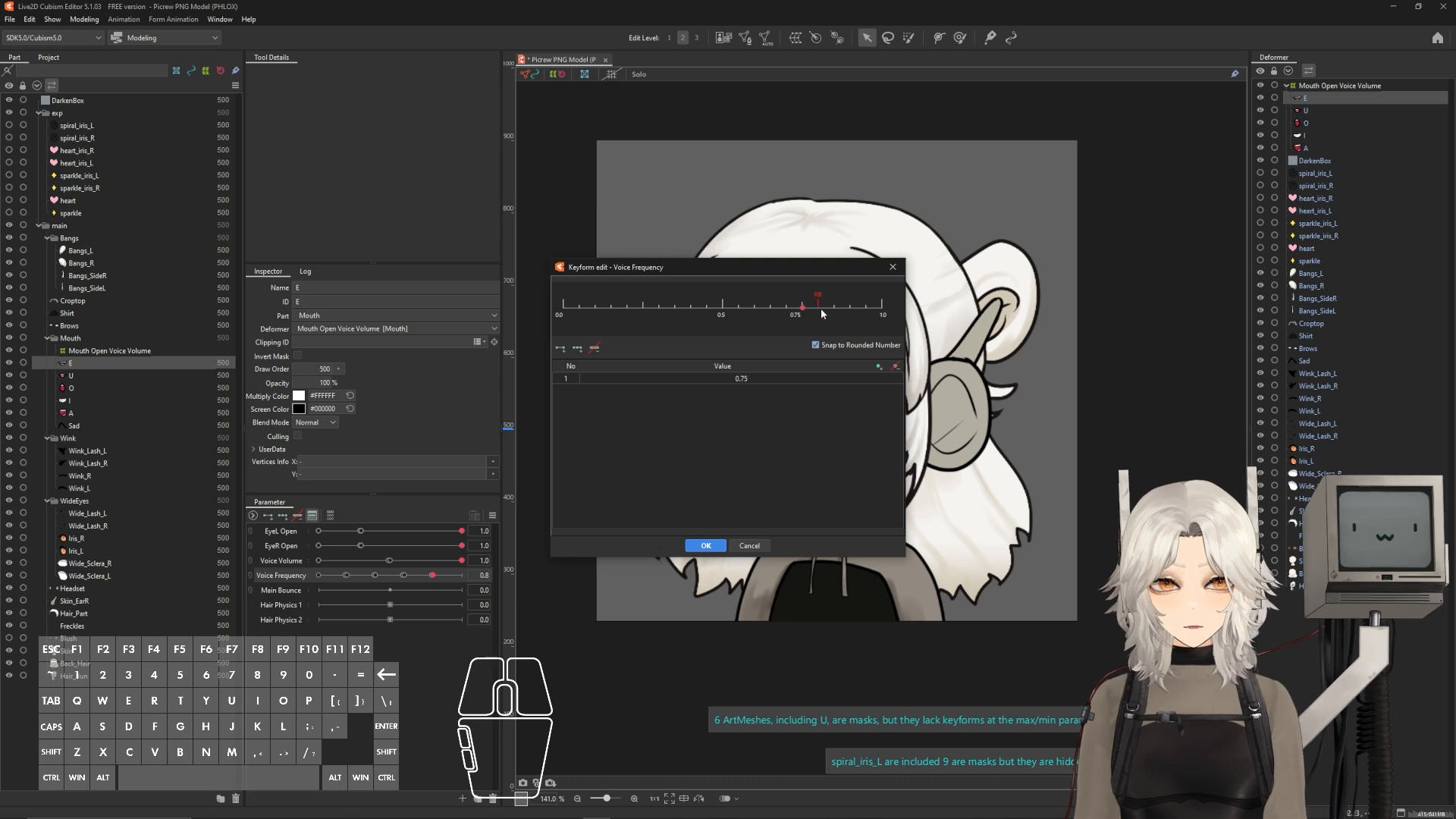
{"action": "left_click", "coordinate": [819, 313]}
{"action": "left_click", "coordinate": [882, 312]}
- Change mouth shape E's first Voice Frequency keyform to 0.79 and apply the keyforms
{"action": "double_click", "coordinate": [755, 377]}
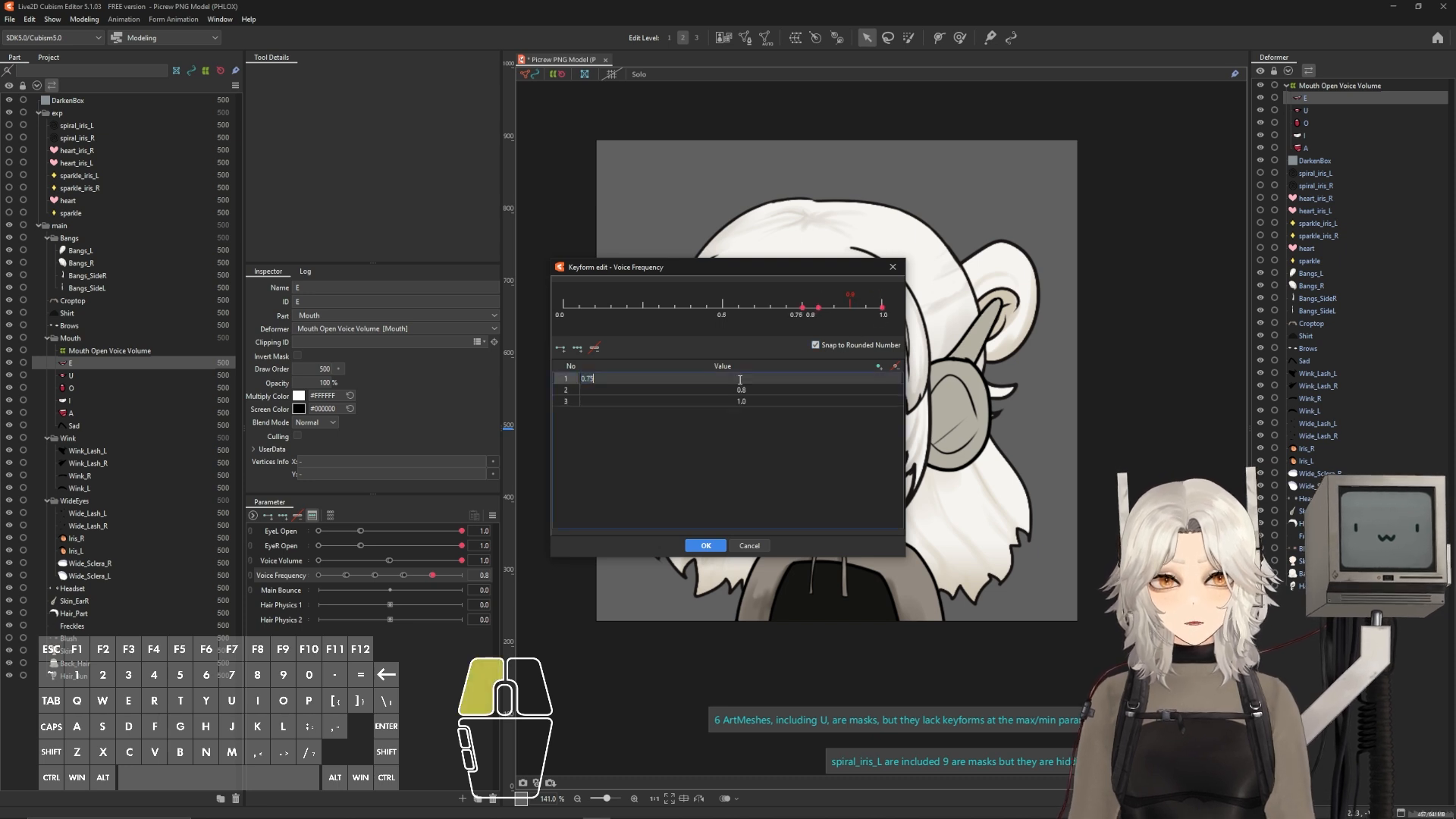
{"action": "key", "text": "BackSpace"}
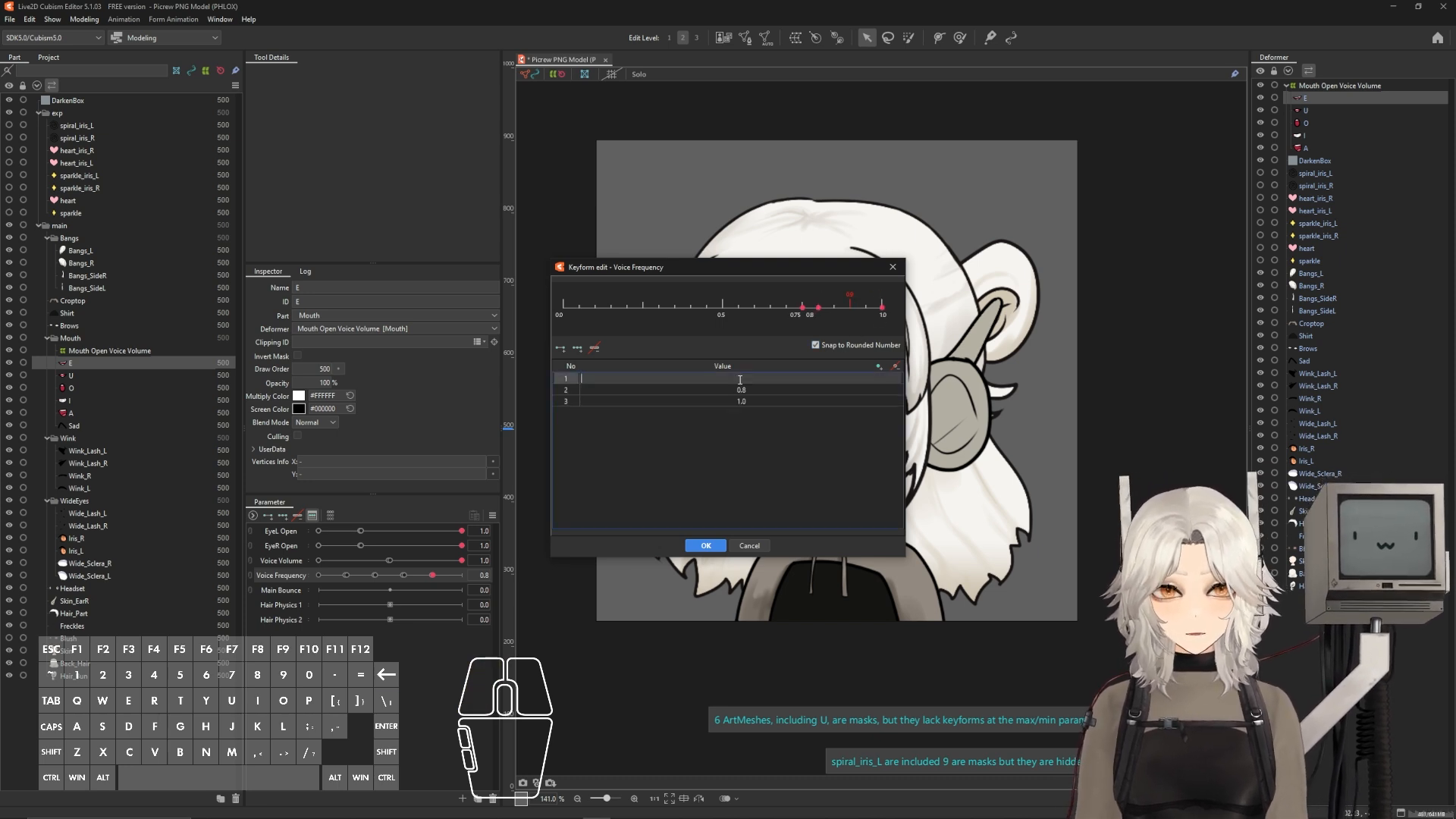
{"action": "type", "text": ".79"}
{"action": "key", "text": "Return"}
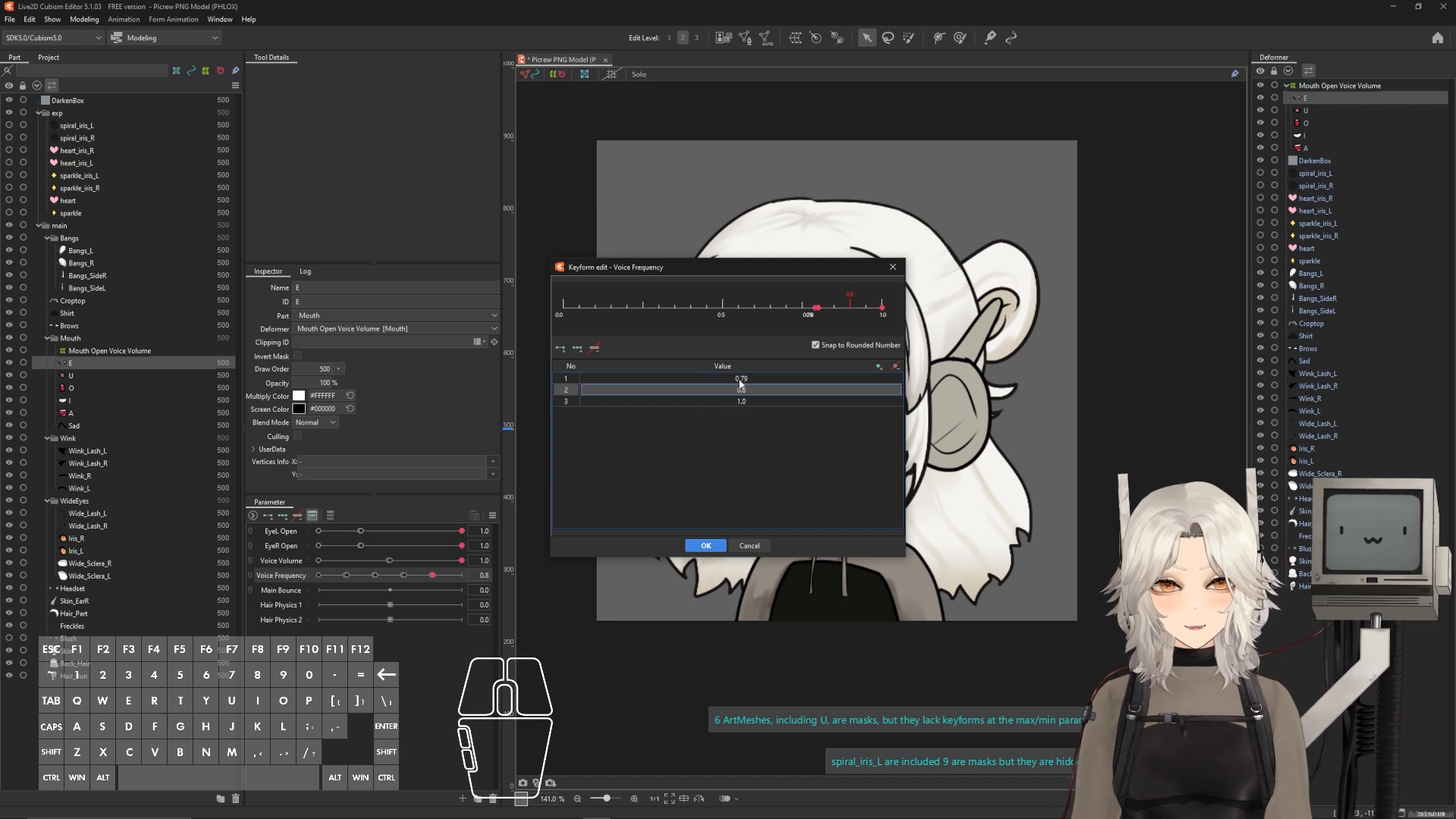
{"action": "left_click", "coordinate": [705, 546]}
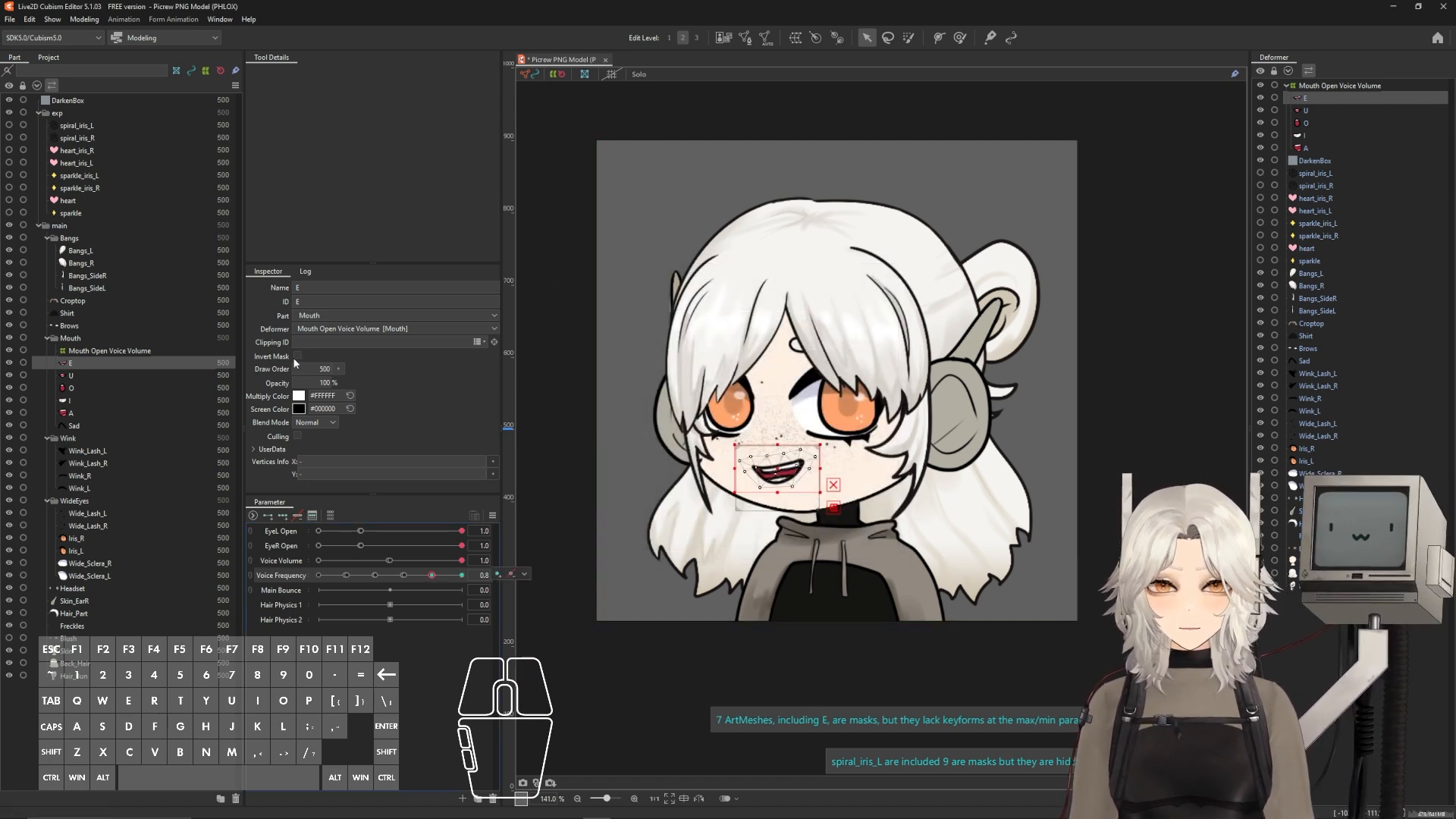
- Set mouth shape E's opacity to 0% at the 0.79 Voice Frequency keyform and preview the shape up to 1.0
{"action": "left_click_drag", "start_coordinate": [320, 383], "coordinate": [243, 386]}
{"action": "left_click_drag", "start_coordinate": [432, 574], "coordinate": [492, 588]}
{"action": "right_click", "coordinate": [432, 579]}
{"action": "right_click", "coordinate": [436, 584]}
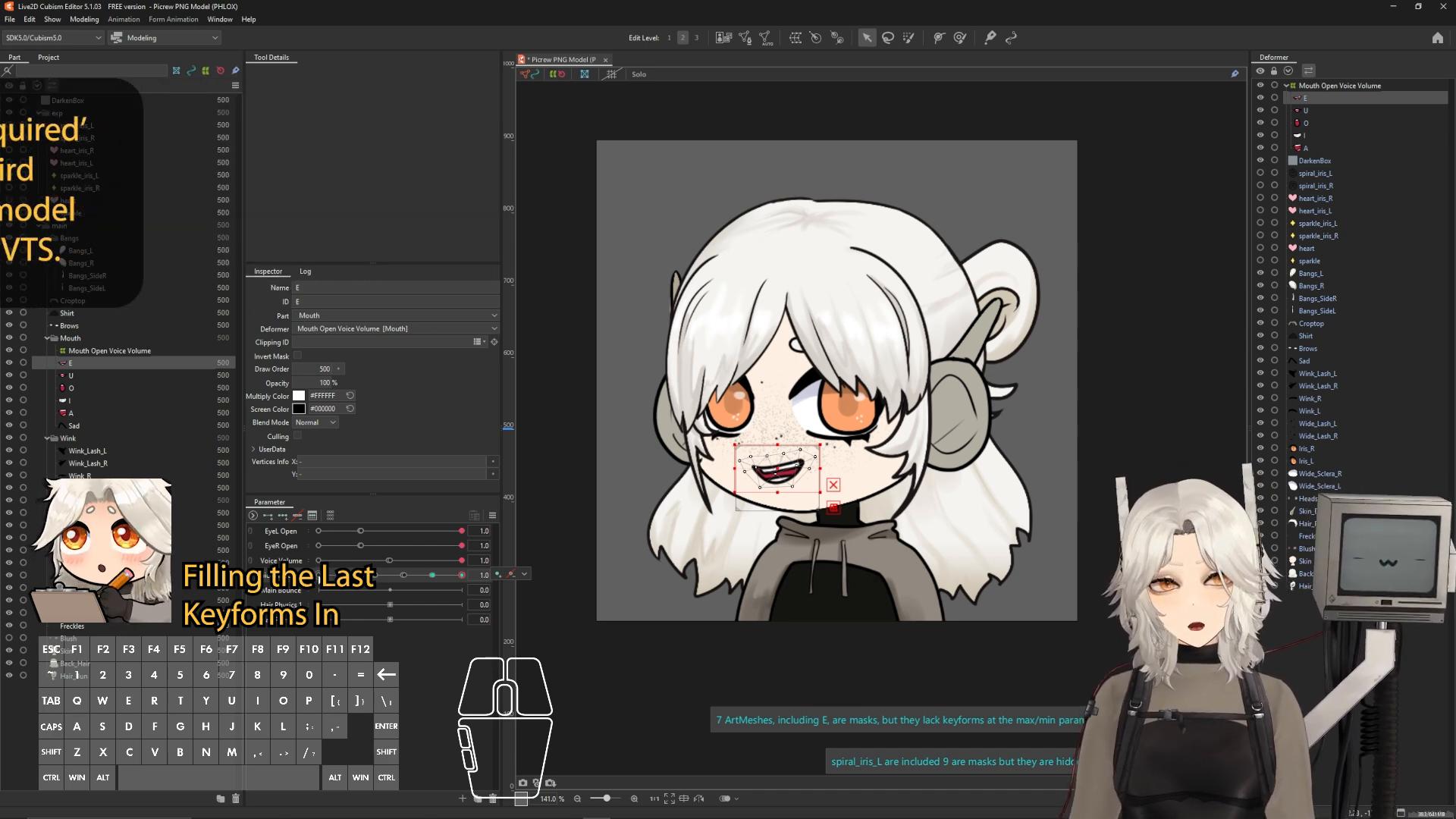
- Examine how the mouth shapes change at Voice Frequency 0.0 and around the closely spaced keyforms near 0.8
{"action": "right_click", "coordinate": [316, 578]}
{"action": "mouse_move", "coordinate": [316, 578]}
{"action": "left_mouse_down"}
{"action": "mouse_move", "coordinate": [462, 578]}
{"action": "mouse_move", "coordinate": [314, 581]}
{"action": "left_mouse_up"}
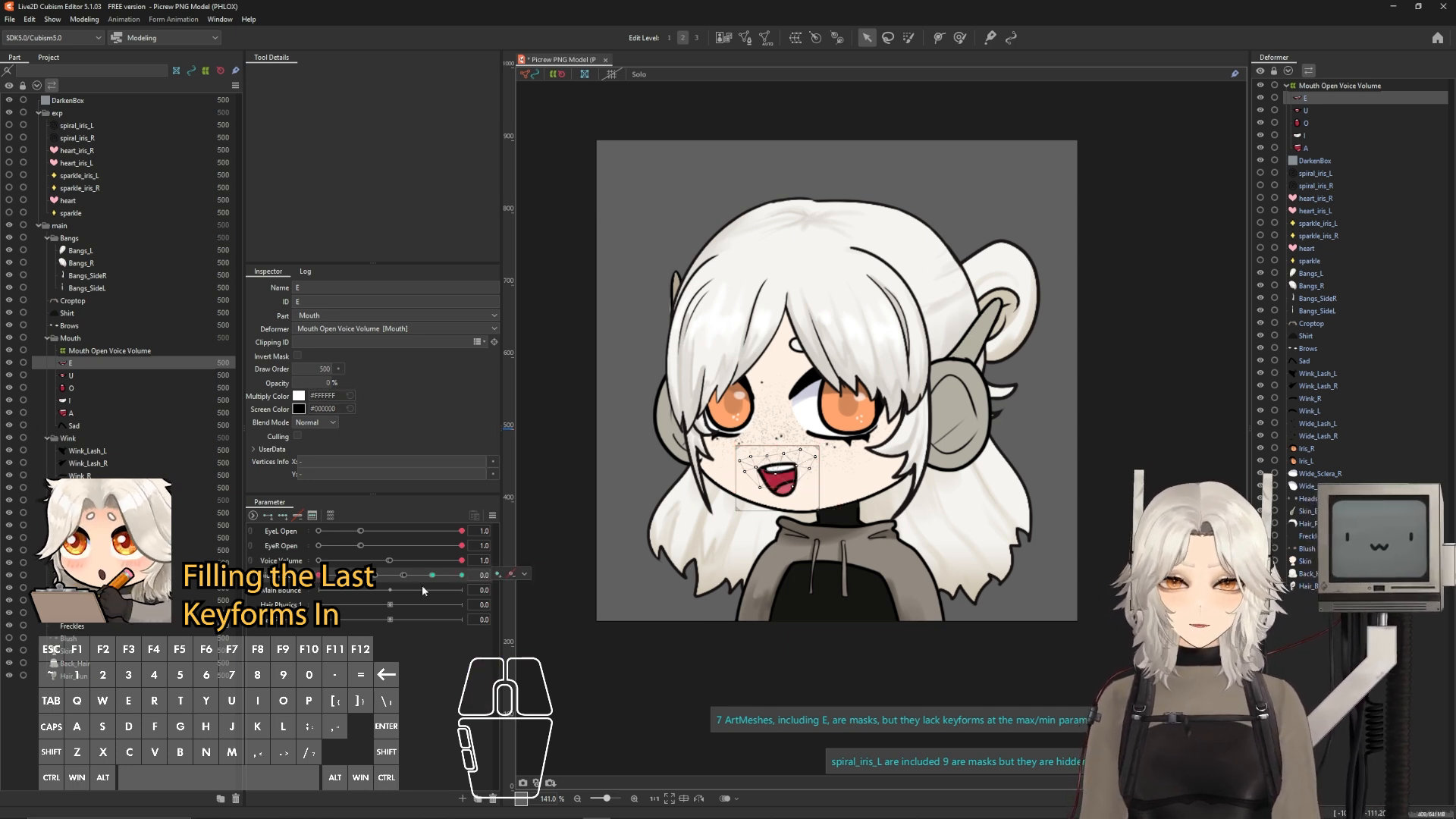
{"action": "left_click", "coordinate": [432, 575]}
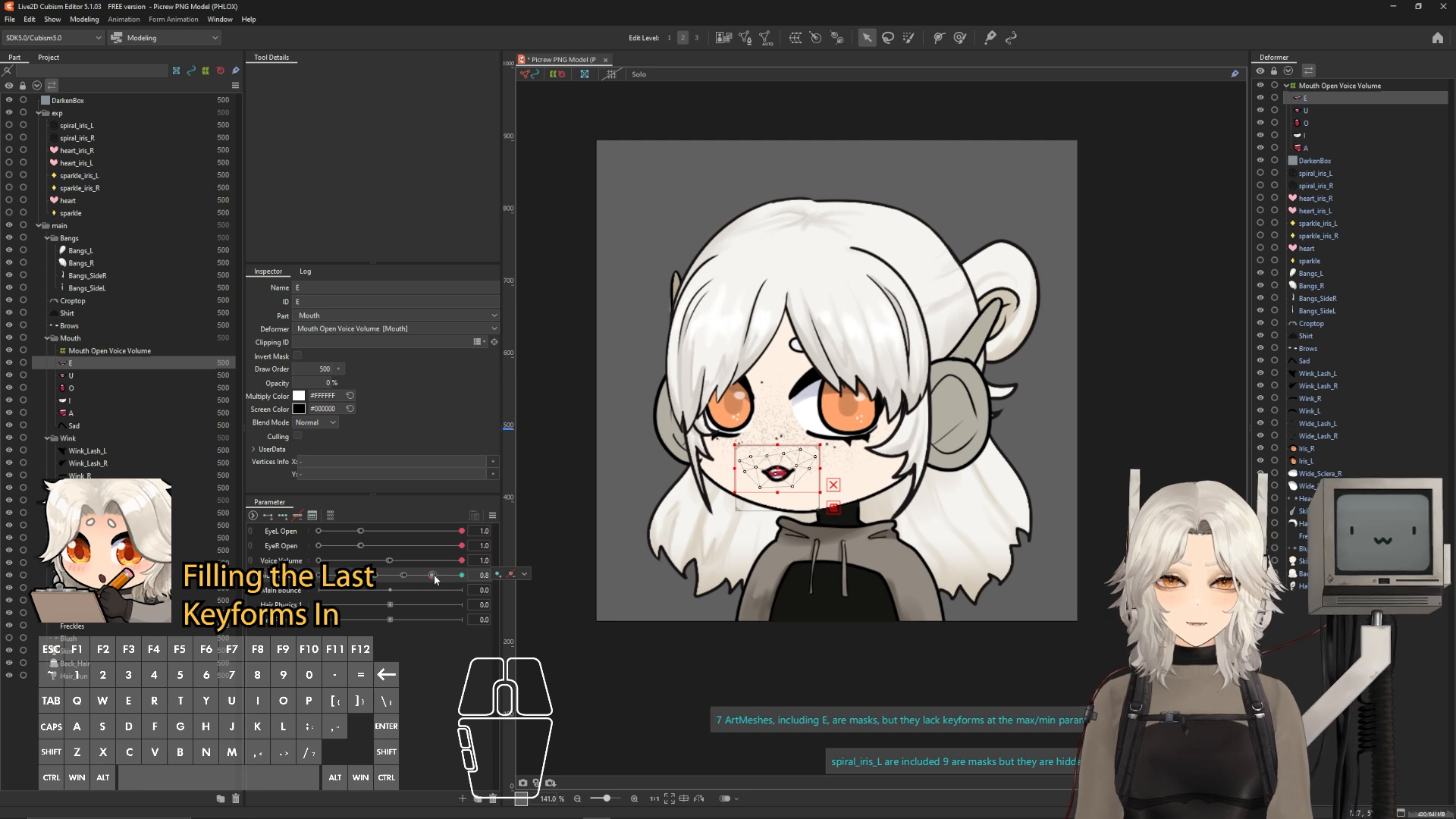
{"action": "left_click", "coordinate": [430, 578]}
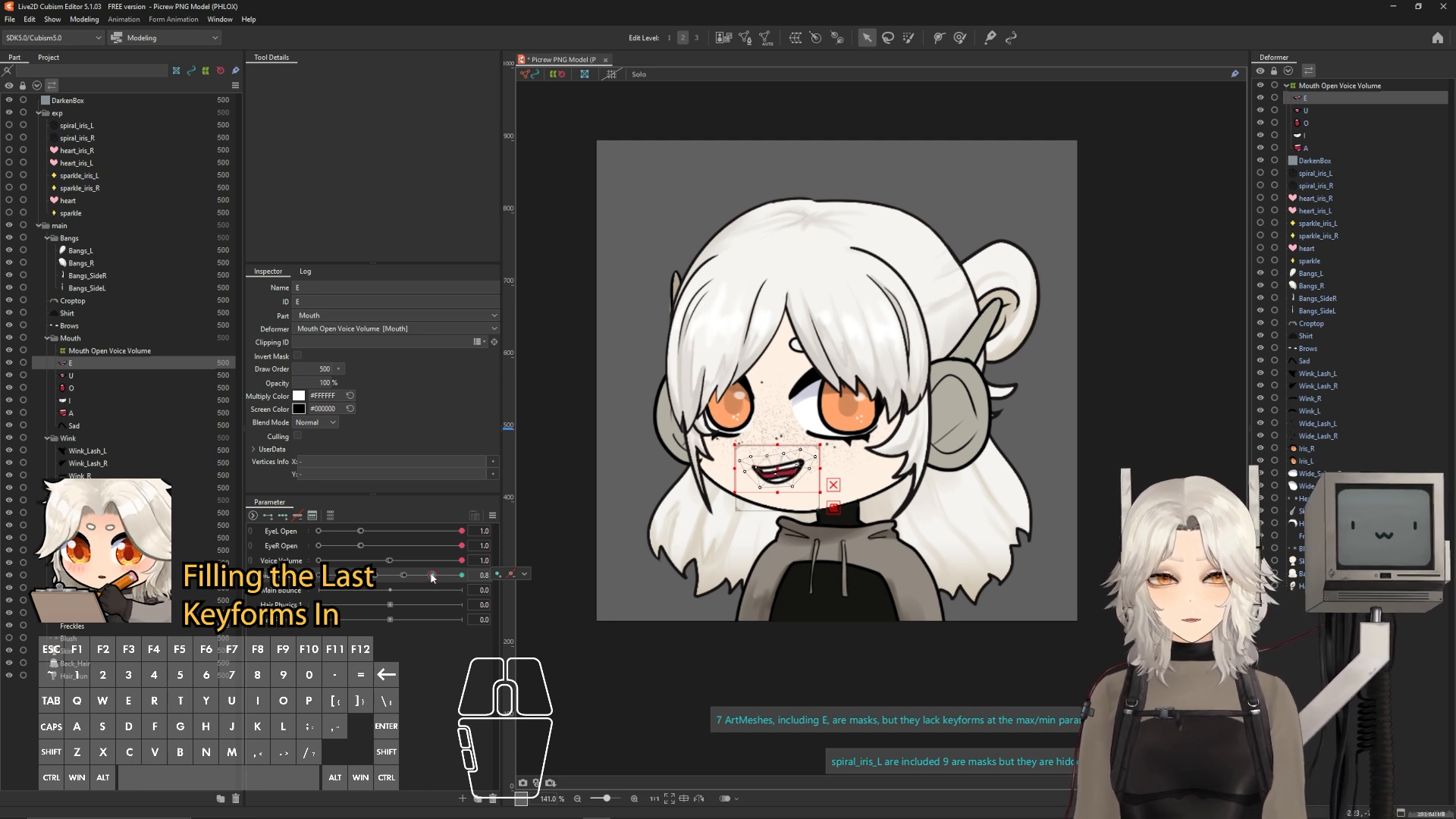
{"action": "left_click", "coordinate": [432, 576]}
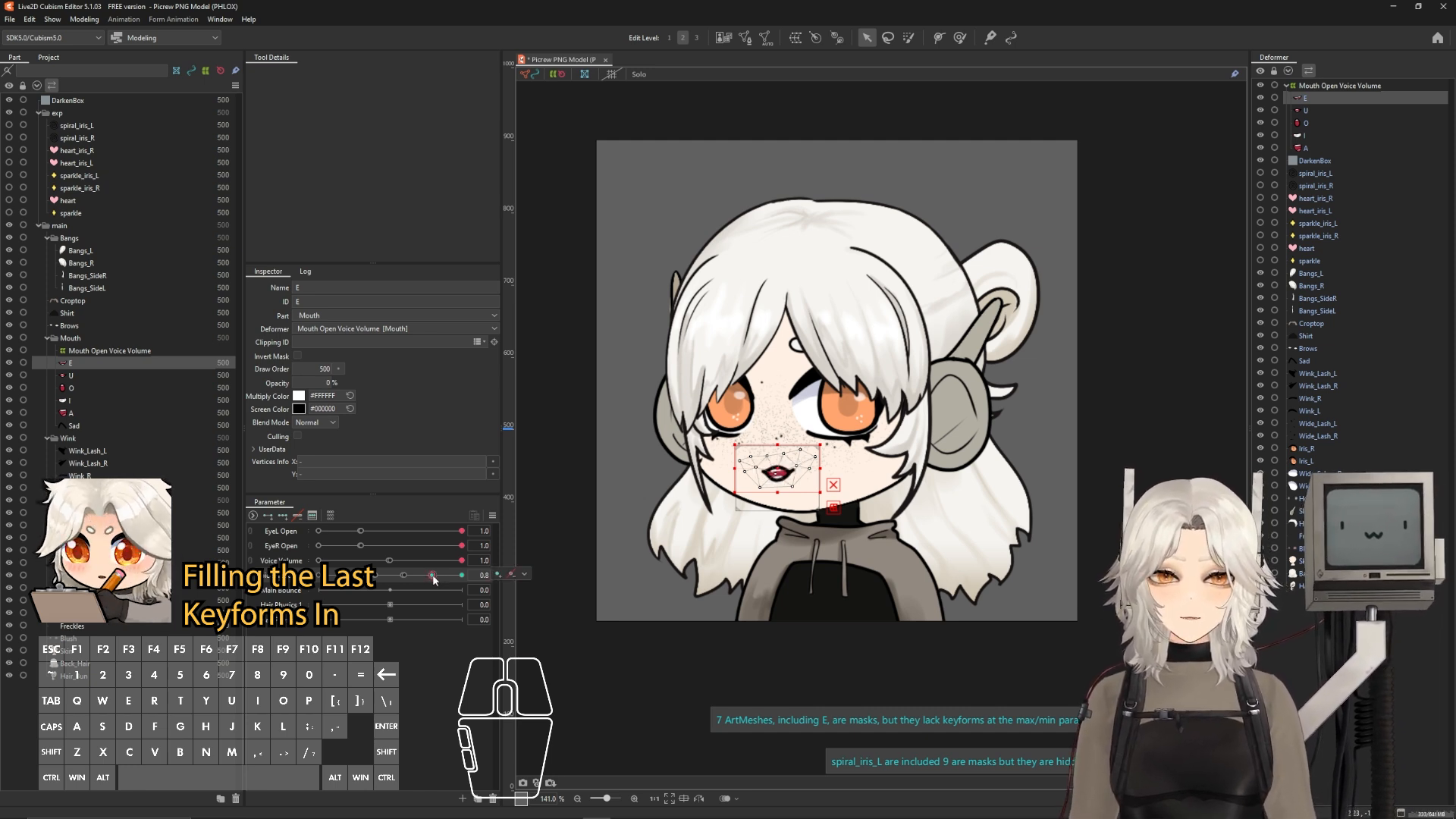
{"action": "left_click", "coordinate": [432, 575]}
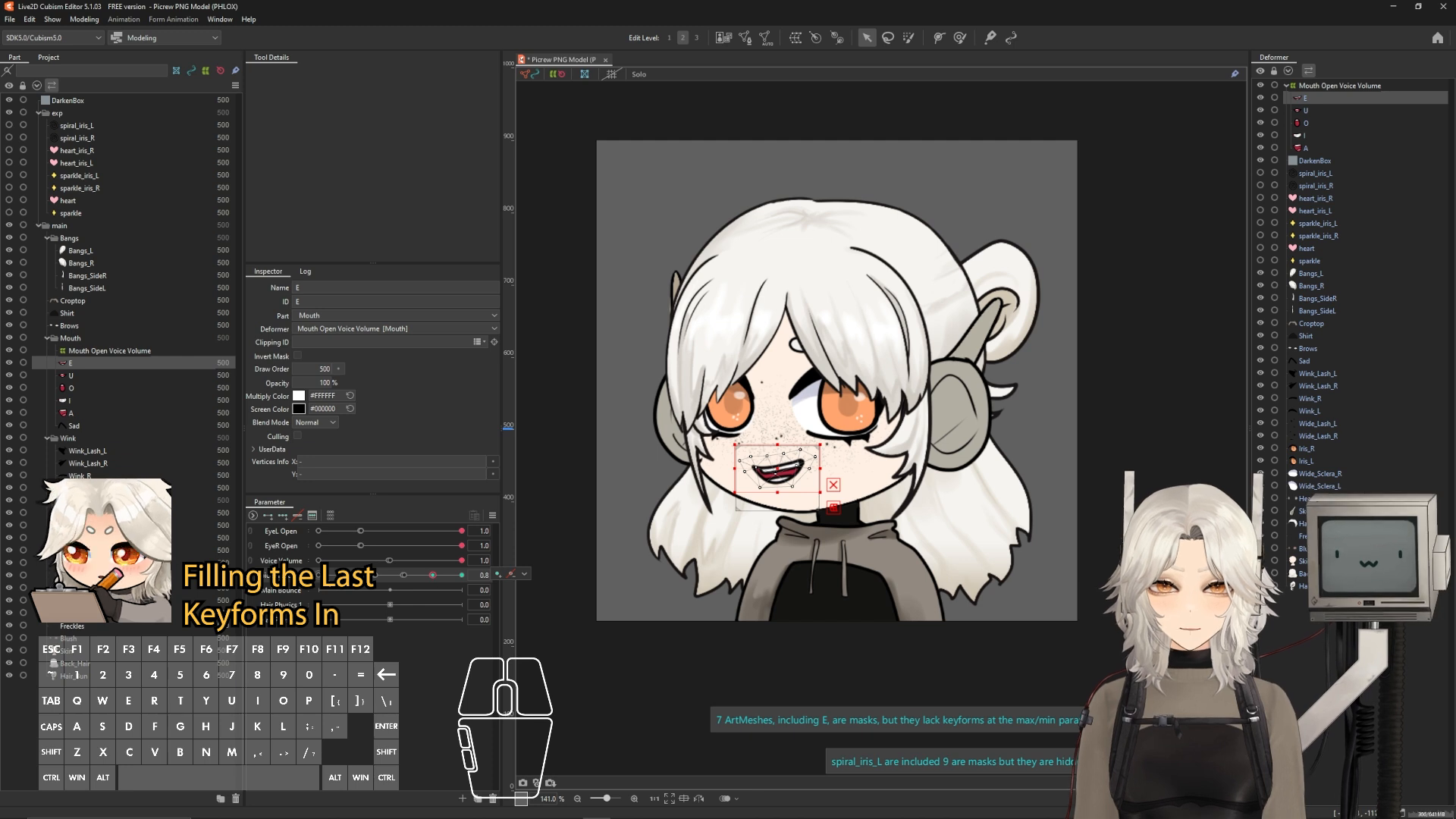
{"action": "left_click", "coordinate": [432, 576]}
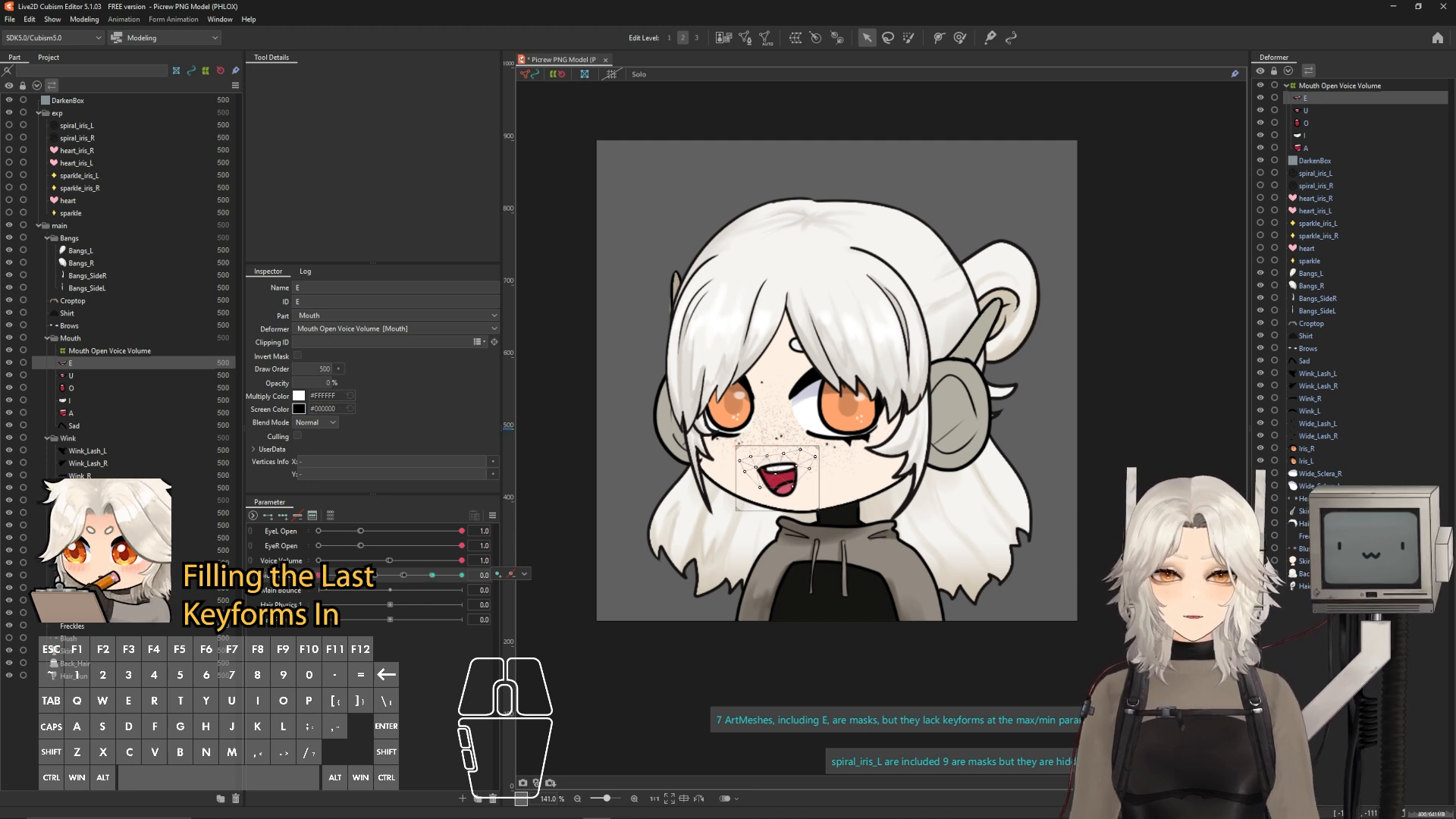
{"action": "right_click", "coordinate": [429, 577]}
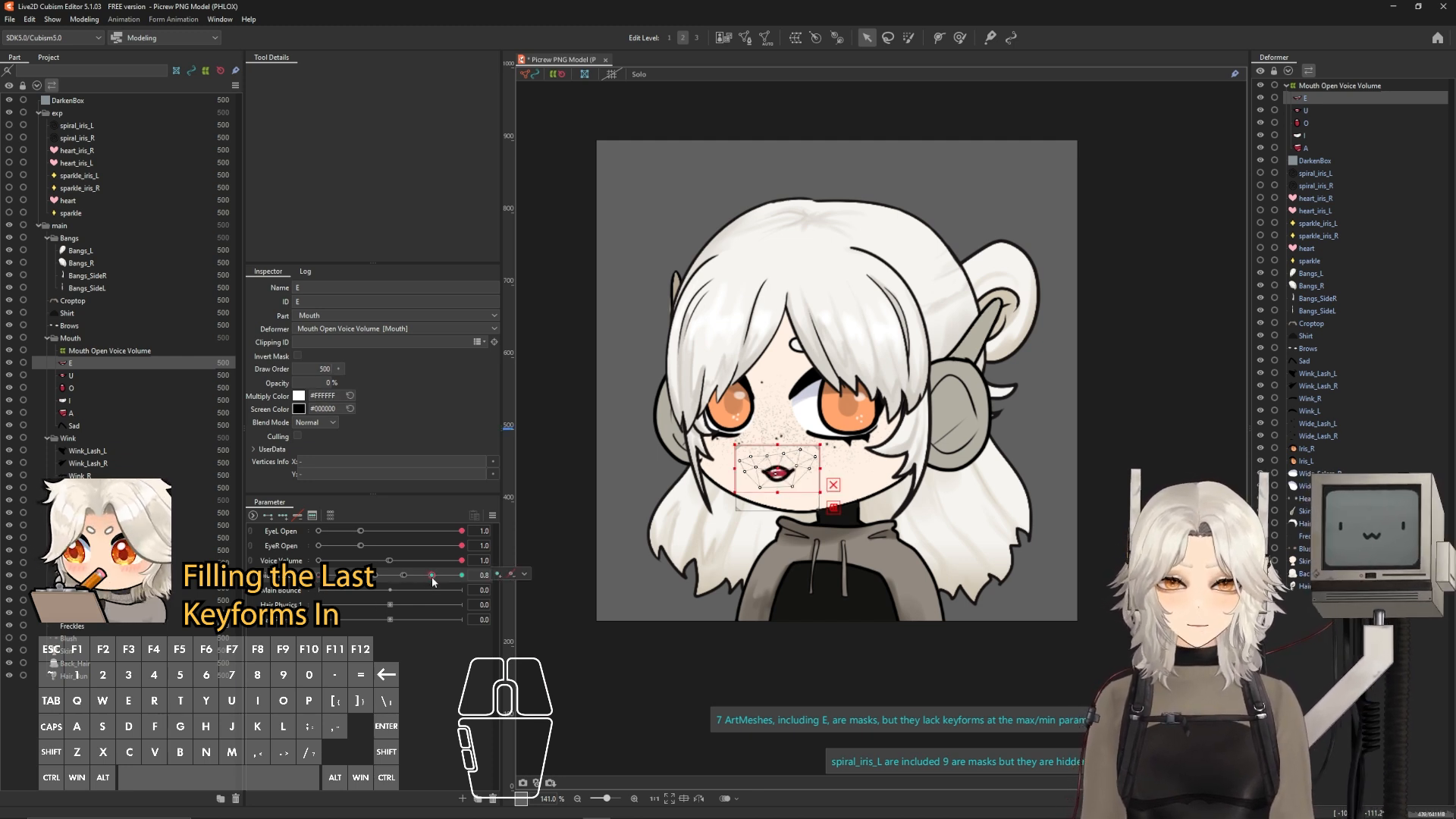
{"action": "right_click", "coordinate": [432, 577]}
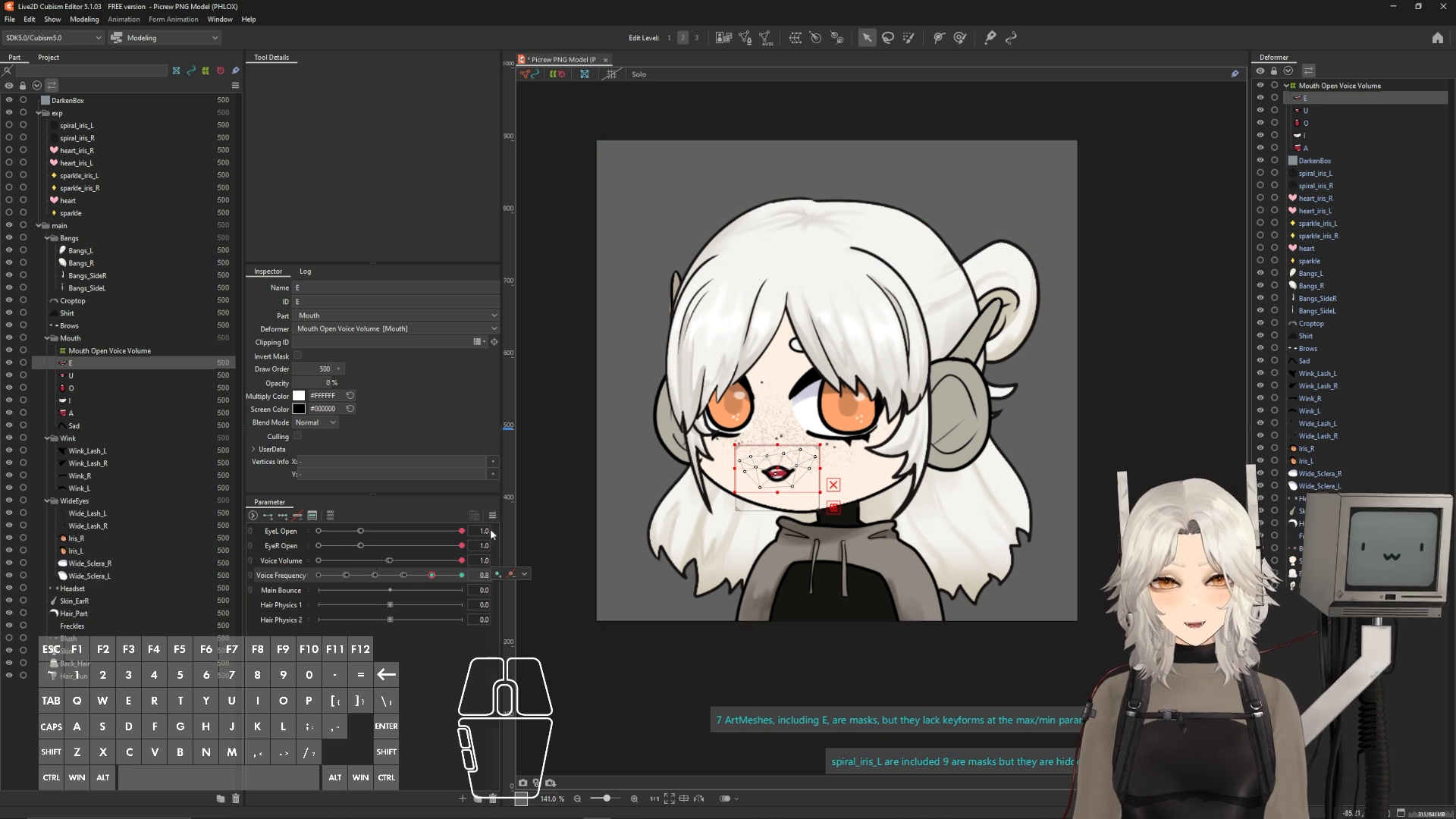
- Add a Voice Frequency keyform at 0.0 to mouth shape E
{"action": "left_click", "coordinate": [319, 576]}
{"action": "left_click", "coordinate": [497, 575]}
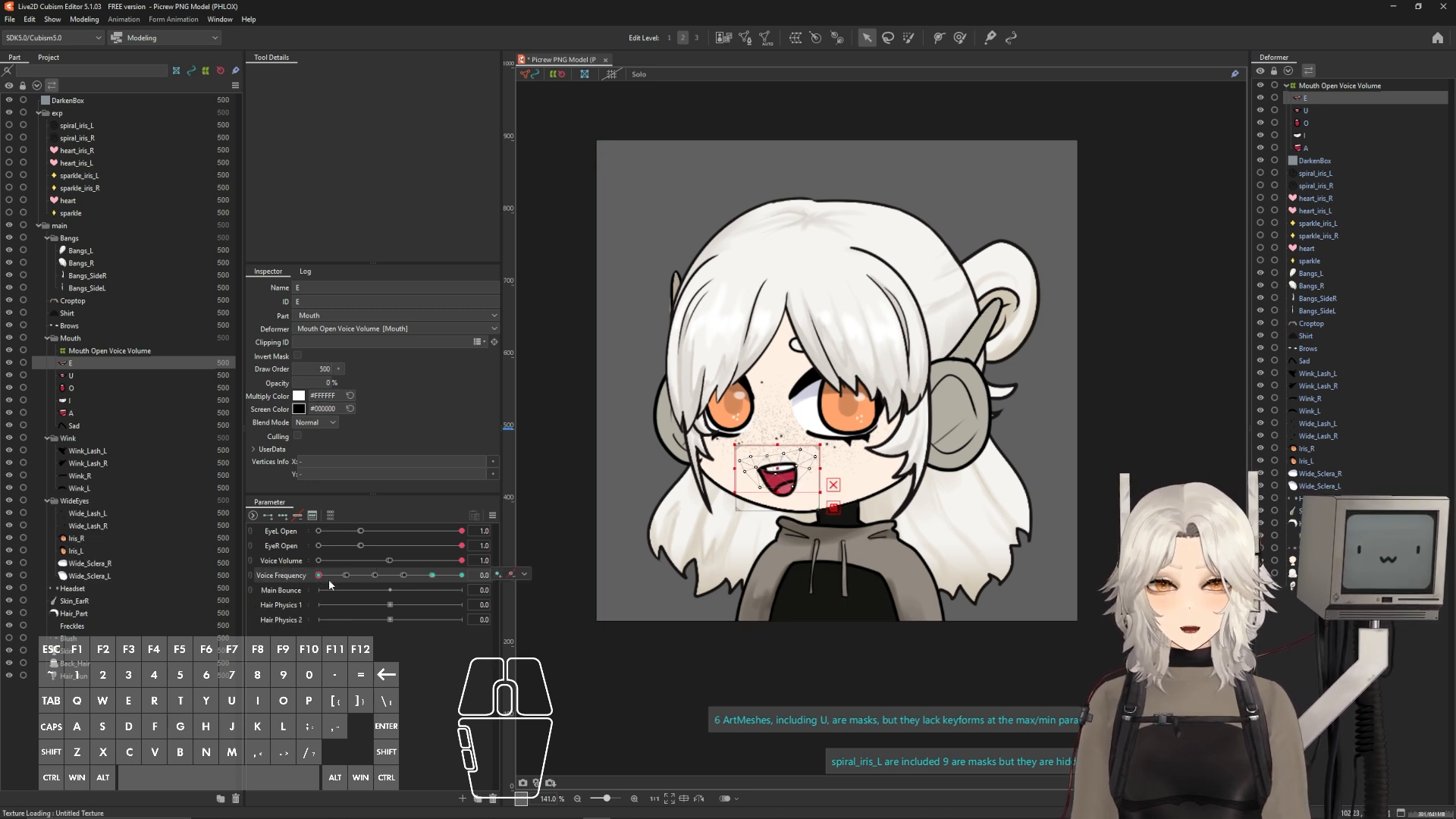
{"action": "left_click", "coordinate": [429, 577]}
{"action": "right_click", "coordinate": [429, 578]}
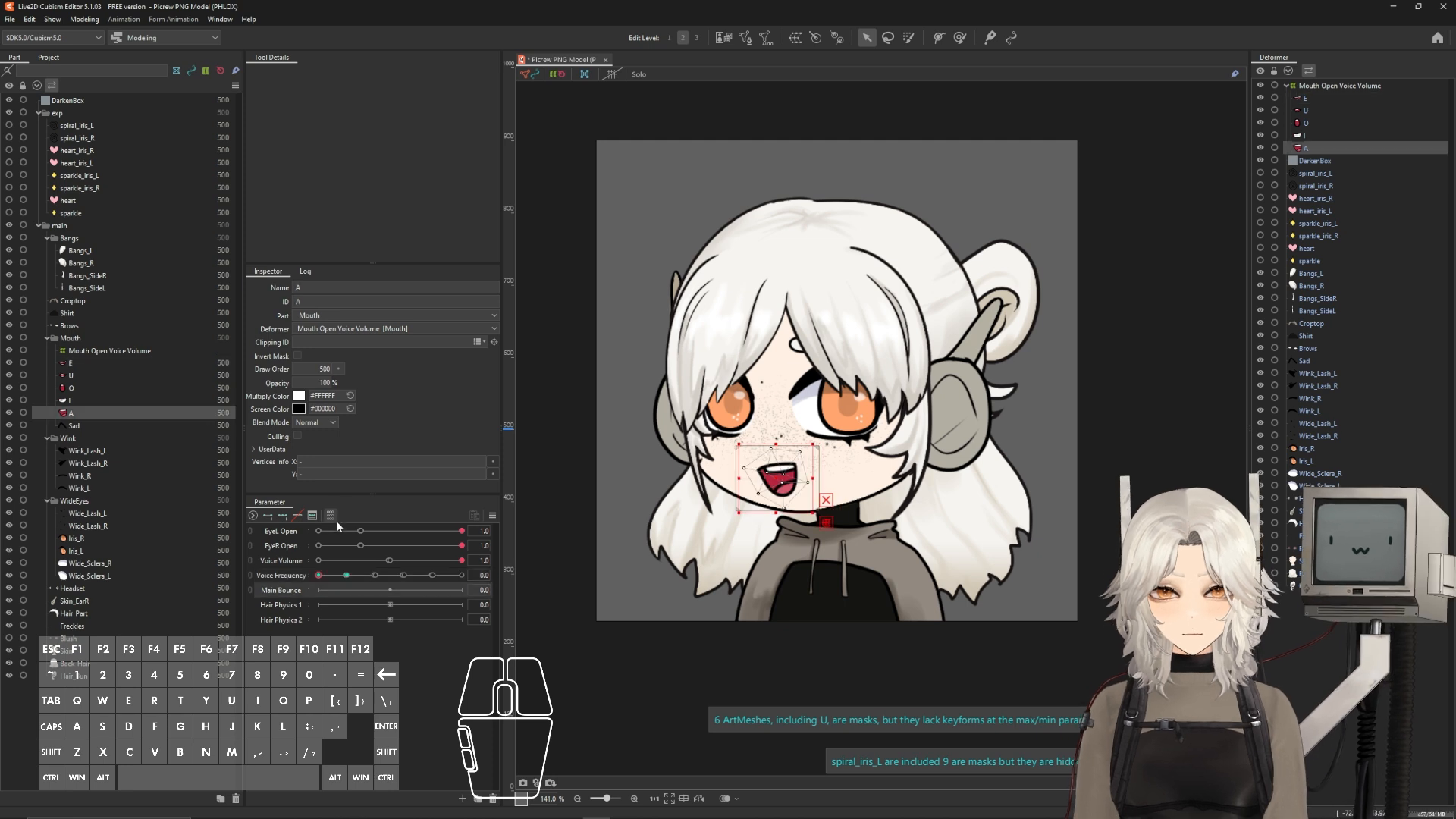
- Add a Voice Frequency keyform at 1.0 to mouth shape A and keyforms at 1.0 and 0.0 to mouth shape I
{"action": "left_click", "coordinate": [461, 576]}
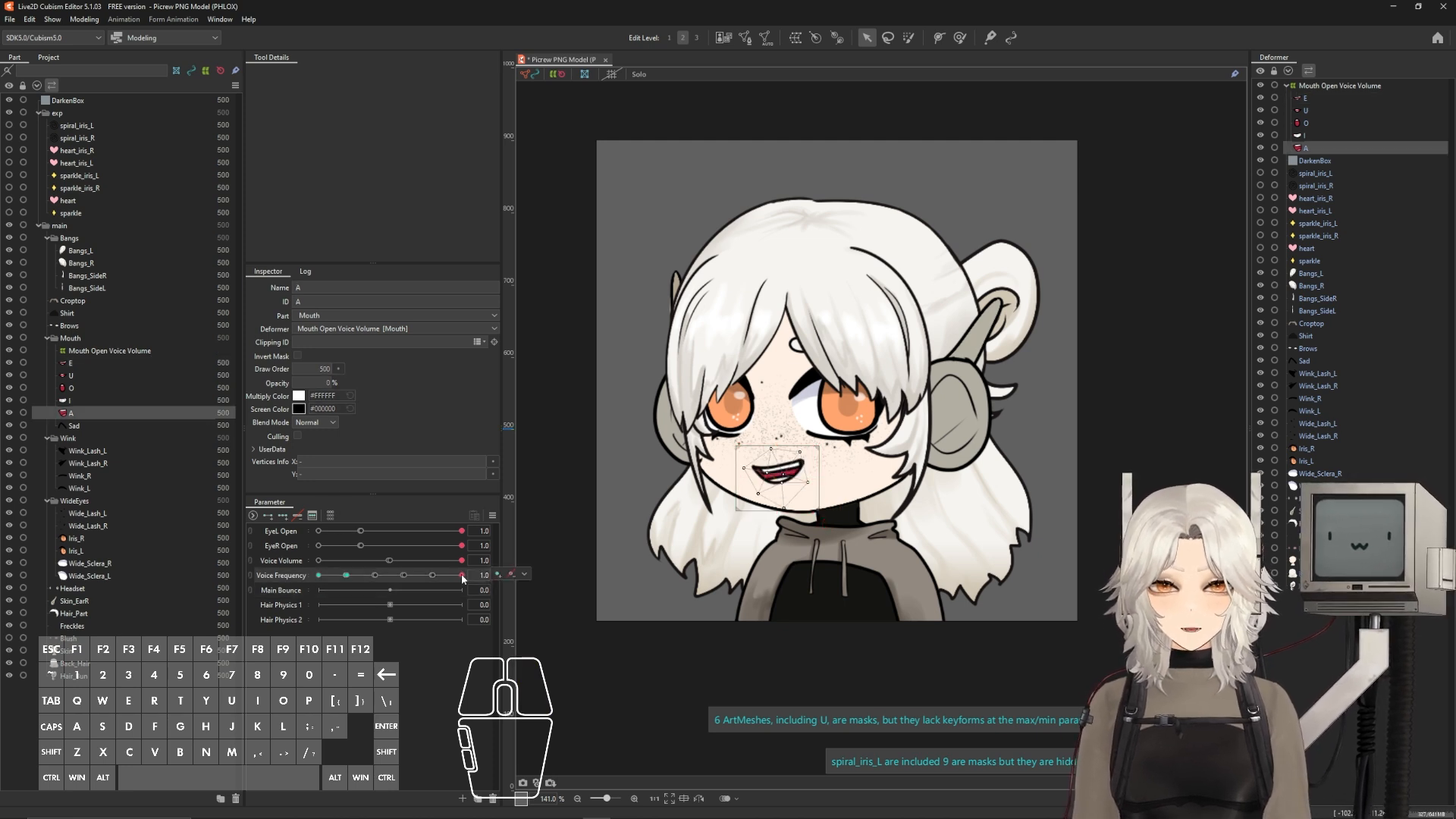
{"action": "left_click", "coordinate": [499, 575]}
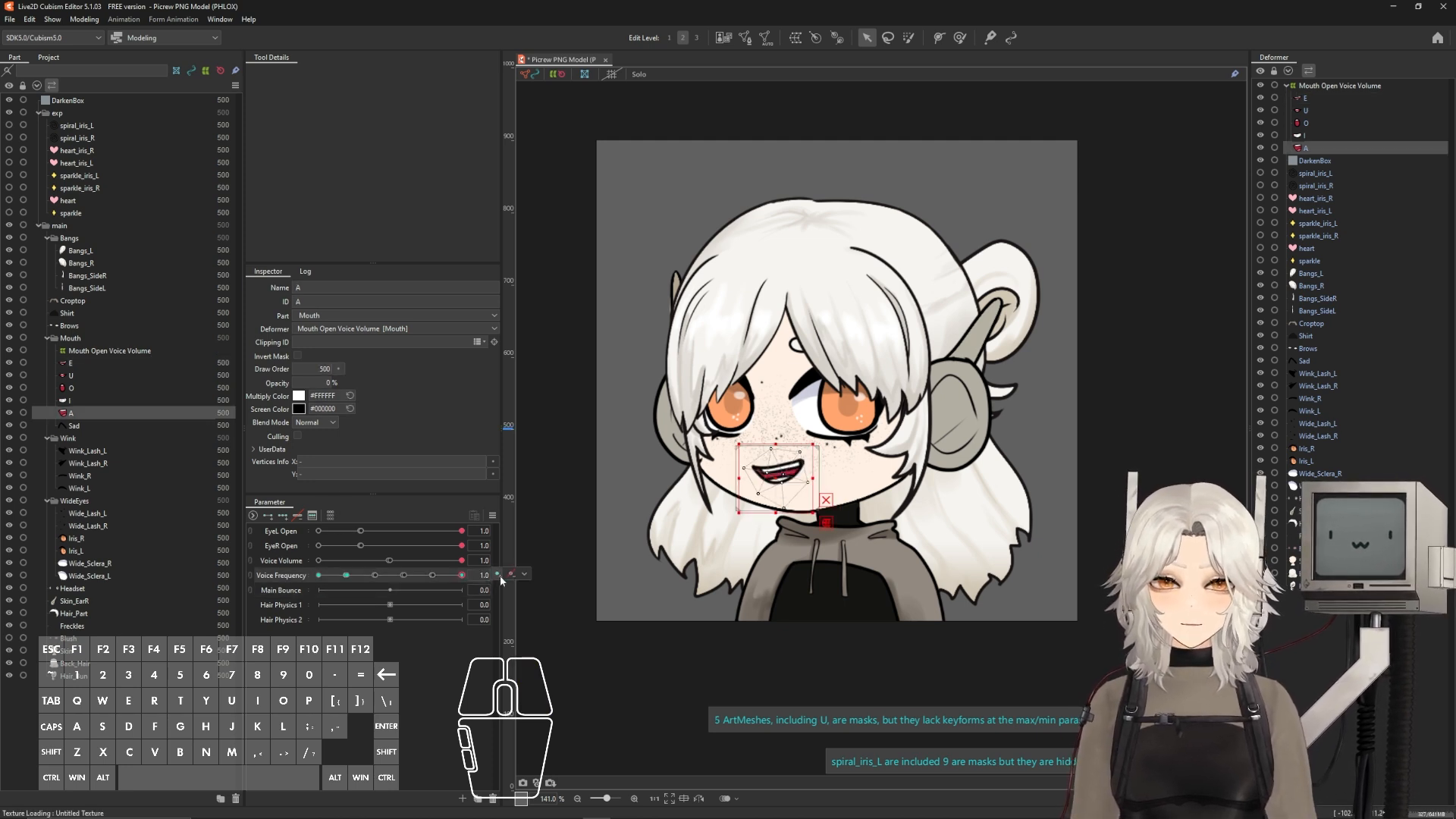
{"action": "left_click", "coordinate": [1307, 137]}
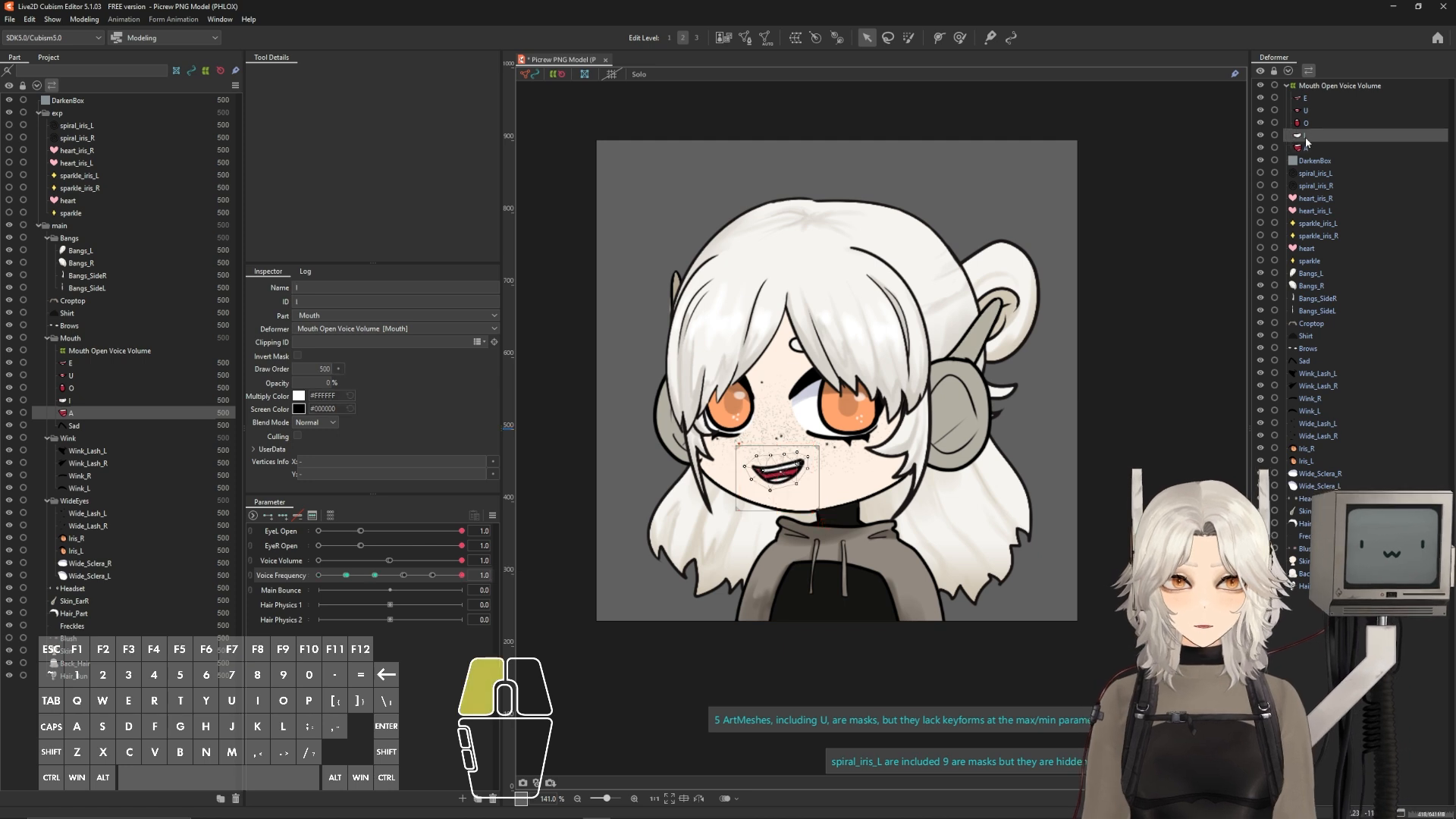
{"action": "left_click", "coordinate": [505, 576]}
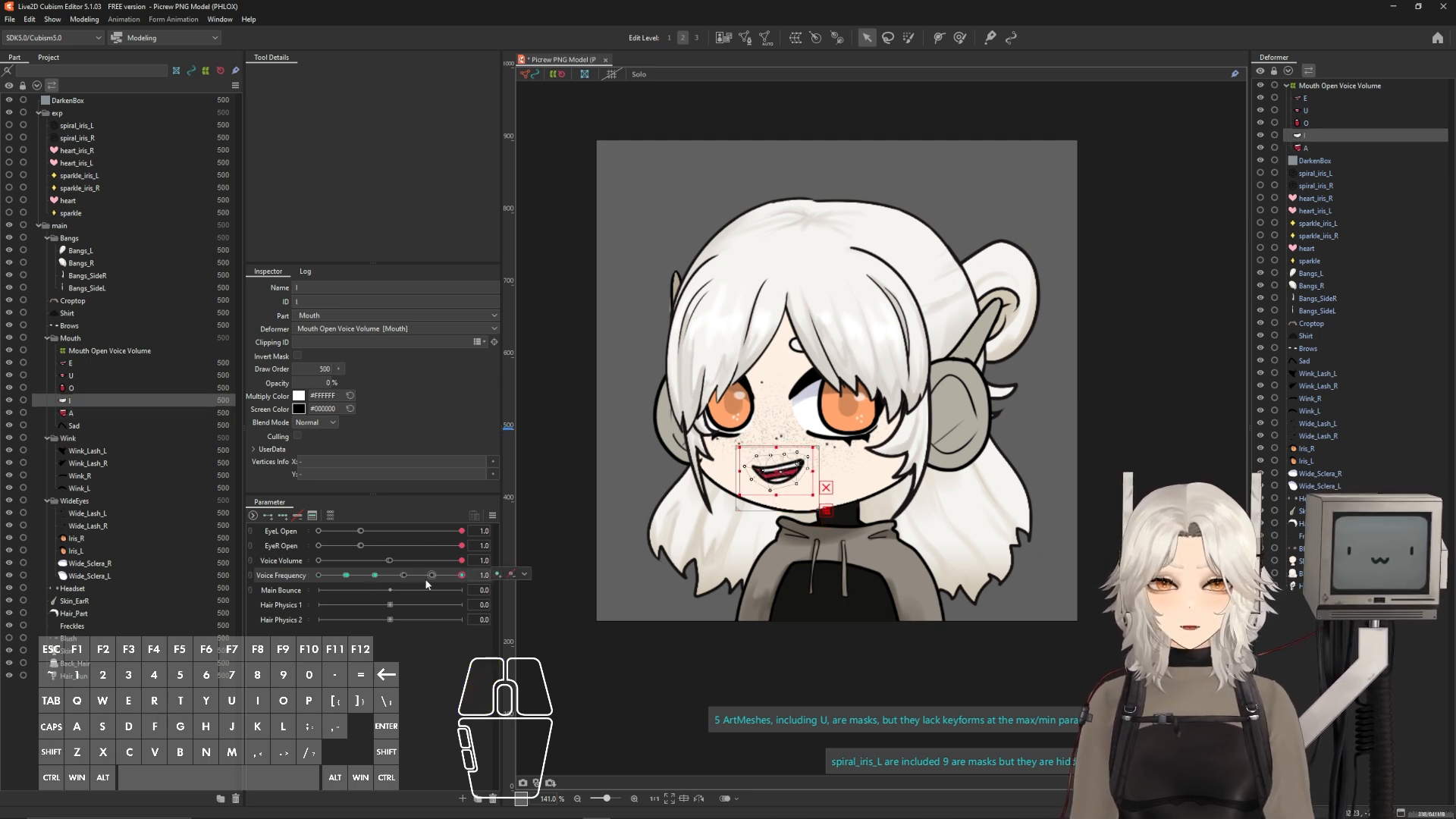
{"action": "left_click", "coordinate": [318, 576]}
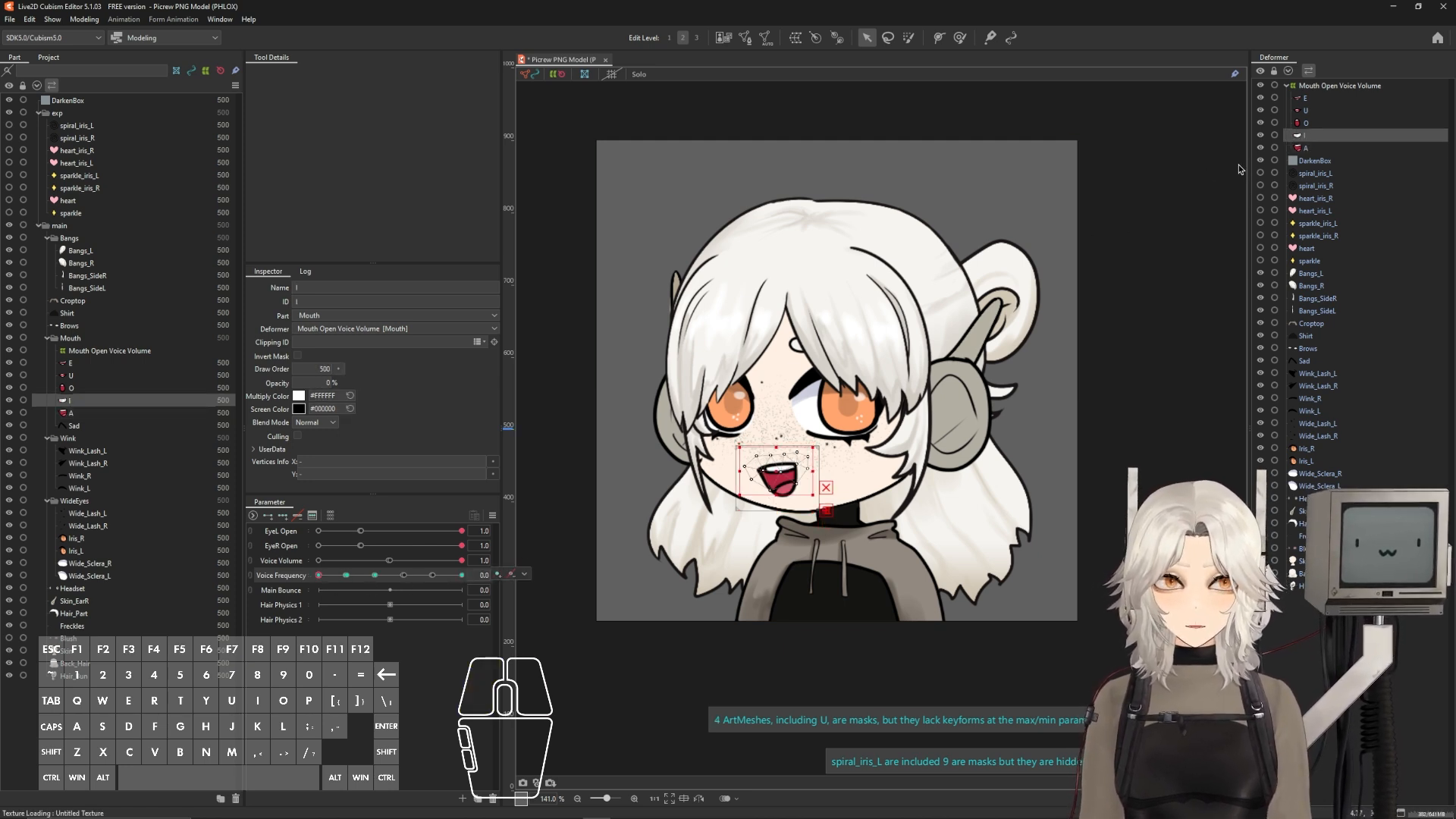
- Add Voice Frequency keyforms at 0.0 and 1.0 to mouth shapes O and U
{"action": "left_click", "coordinate": [1312, 124]}
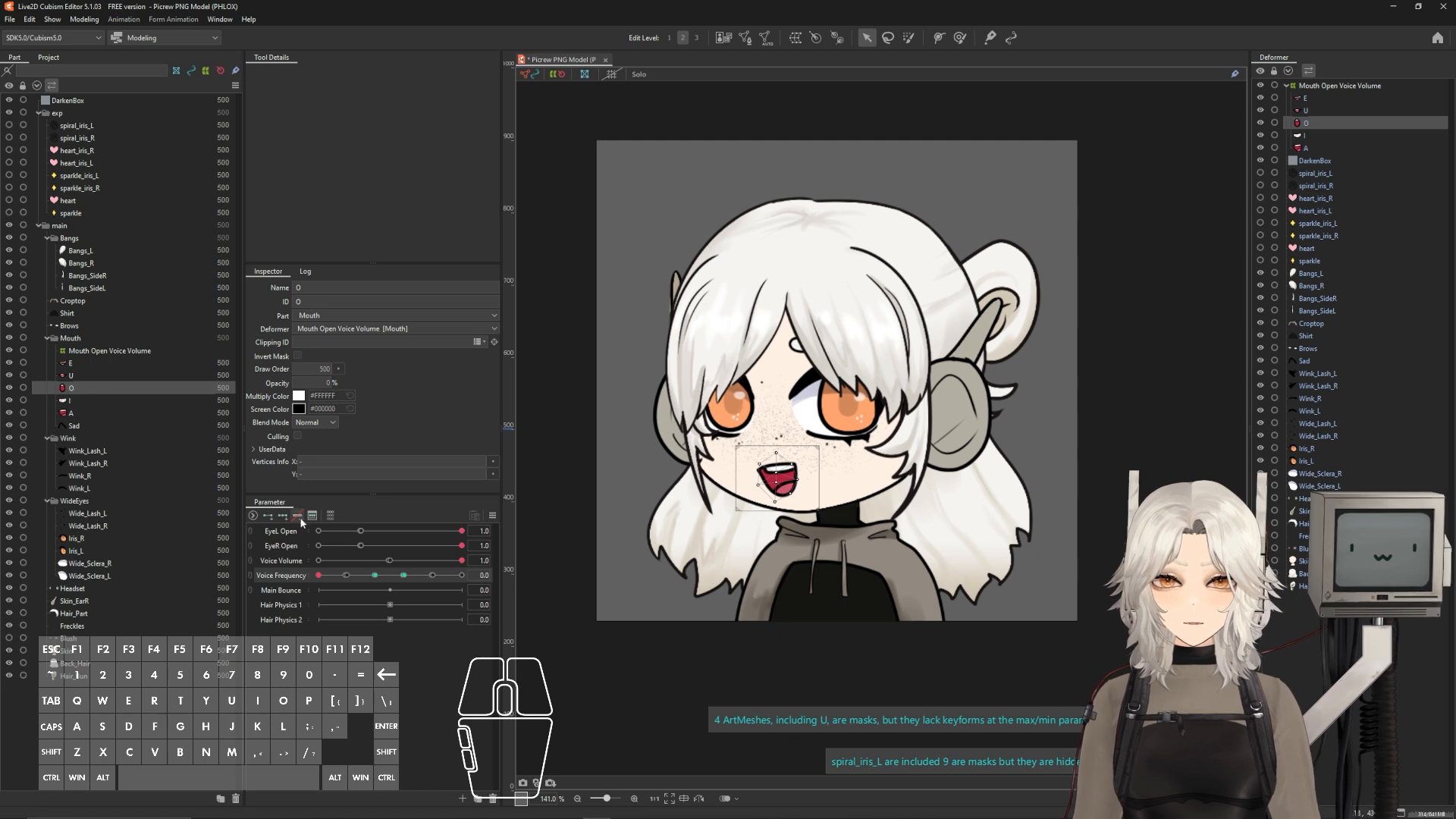
{"action": "left_click", "coordinate": [463, 576]}
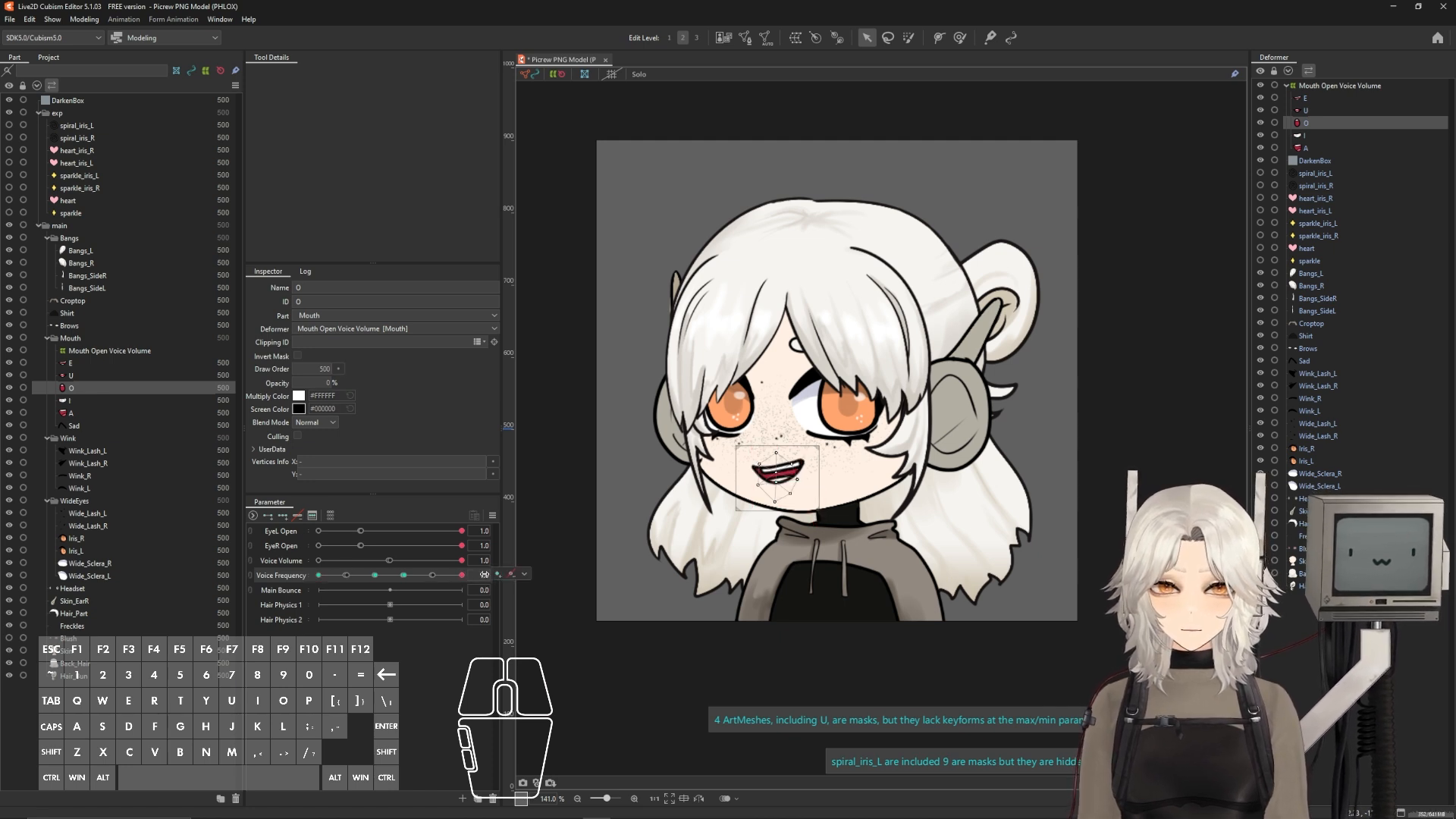
{"action": "left_click", "coordinate": [501, 574]}
{"action": "left_click", "coordinate": [1301, 111]}
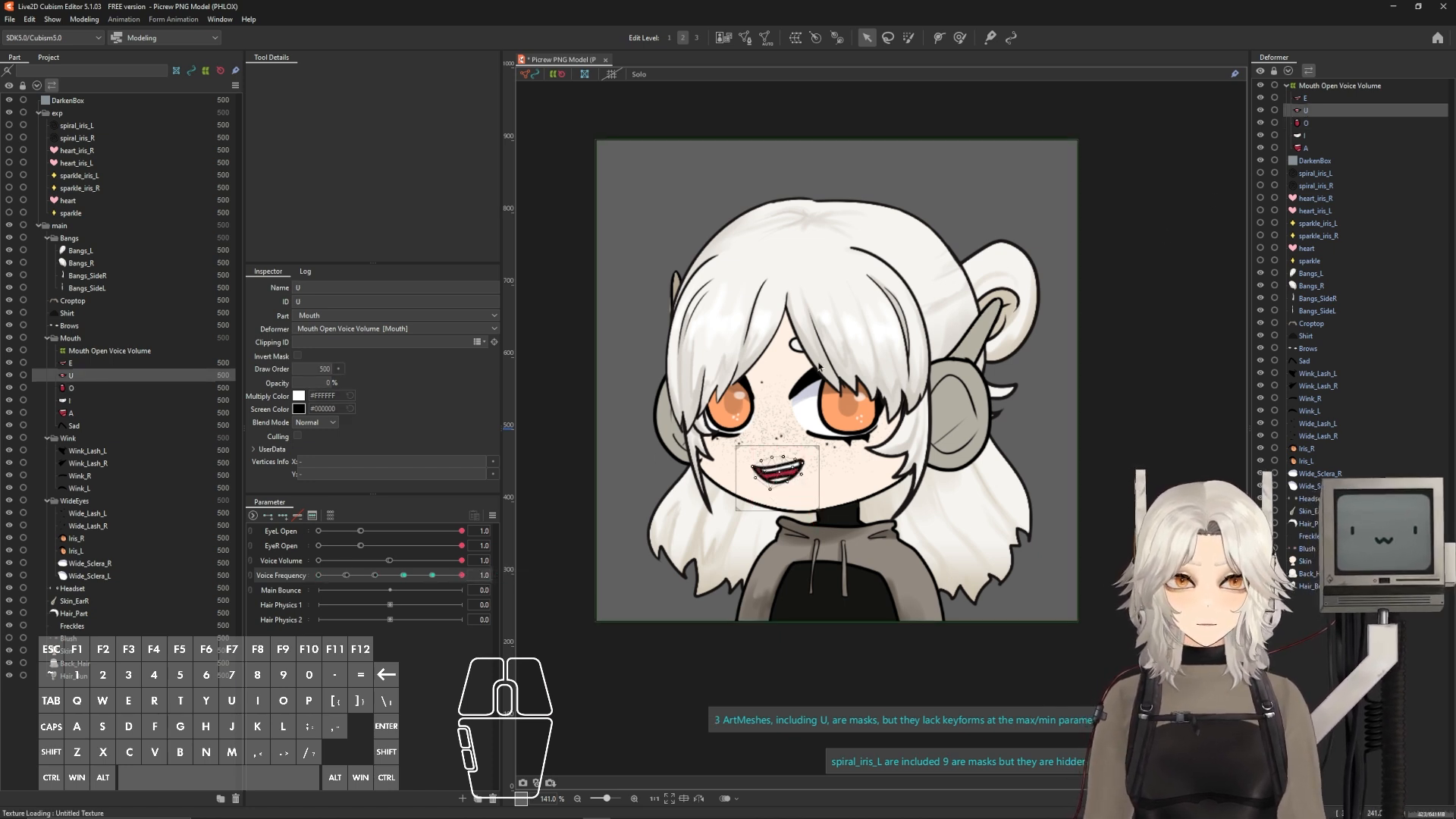
{"action": "right_click", "coordinate": [461, 577]}
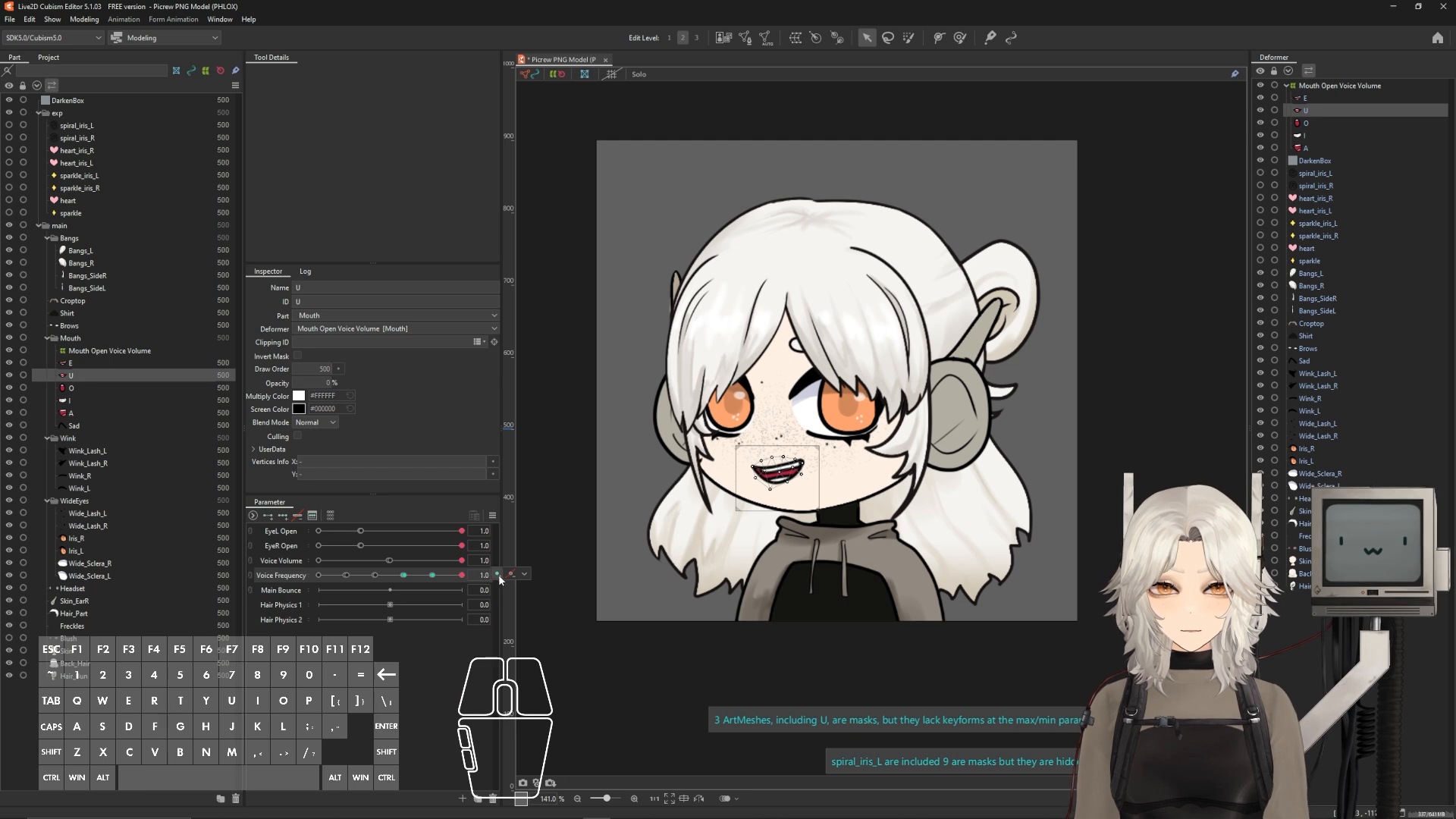
{"action": "left_click", "coordinate": [498, 576]}
{"action": "right_click", "coordinate": [318, 576]}
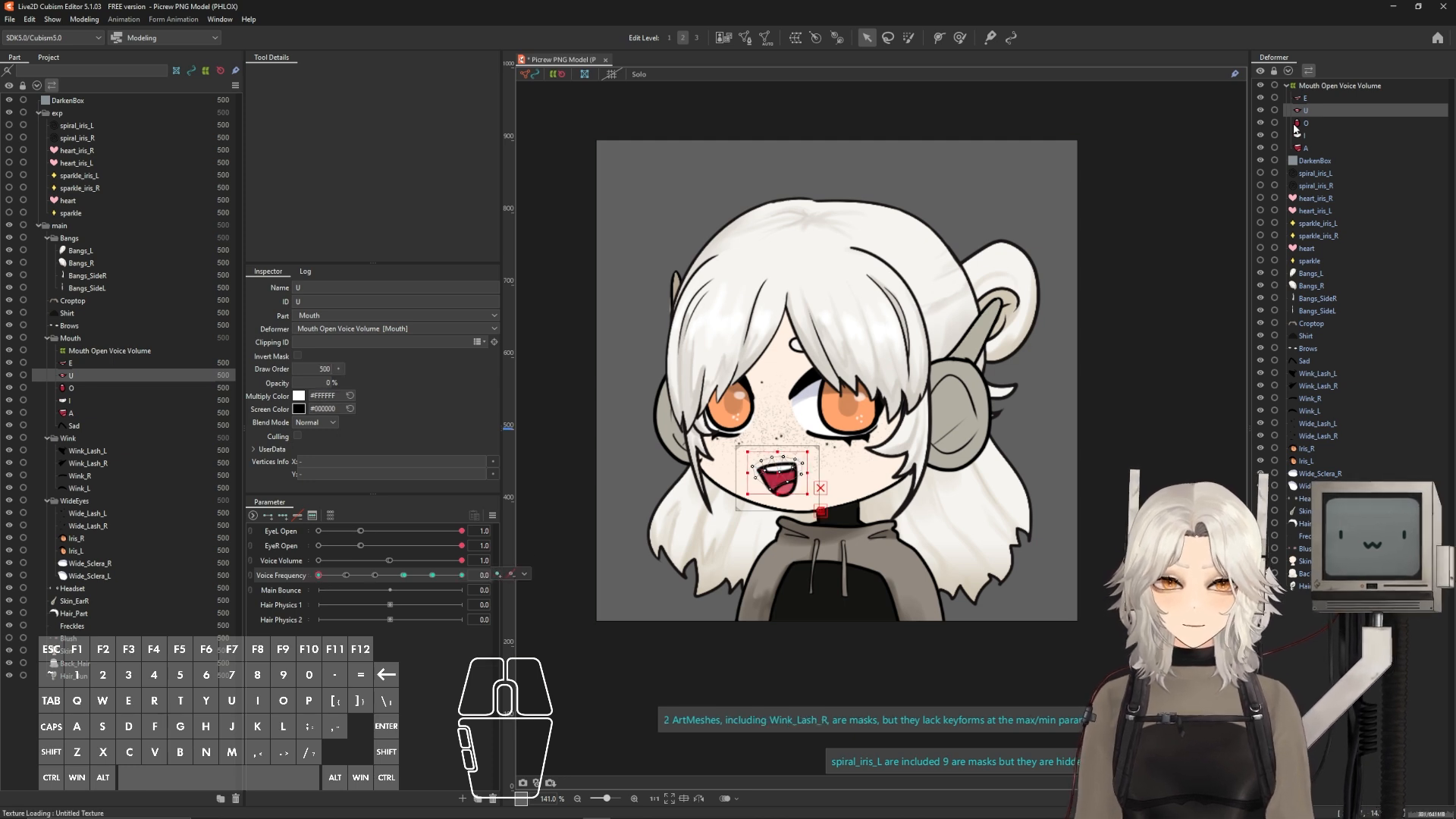
- Check mouth shapes A, I, O, U and E one by one for Voice Frequency keyforms at both ends of the range
{"action": "left_click", "coordinate": [1312, 100]}
{"action": "right_click", "coordinate": [319, 577]}
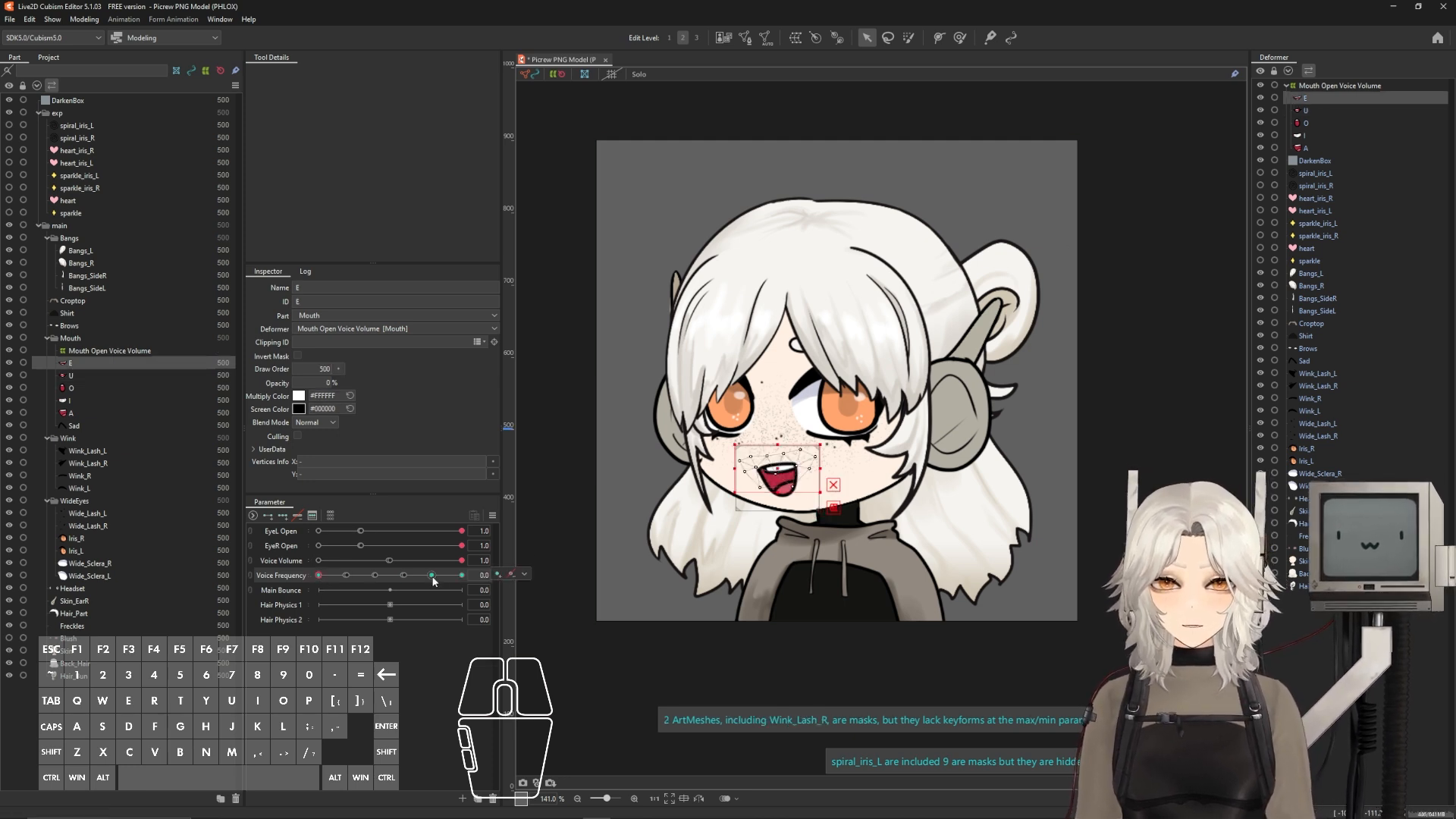
{"action": "left_click_drag", "start_coordinate": [319, 576], "coordinate": [461, 576]}
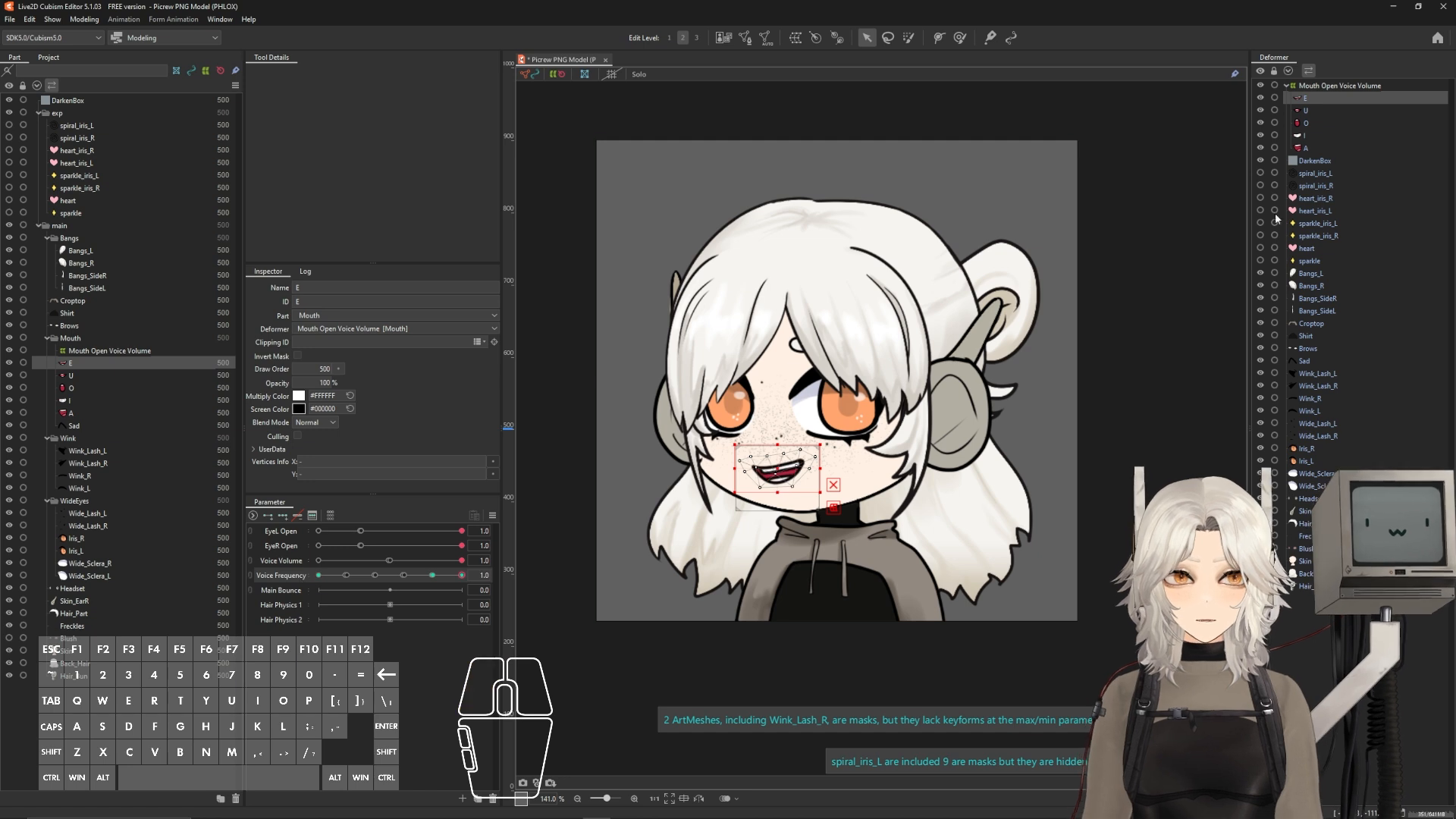
{"action": "left_click", "coordinate": [1303, 148]}
{"action": "left_click", "coordinate": [1306, 136]}
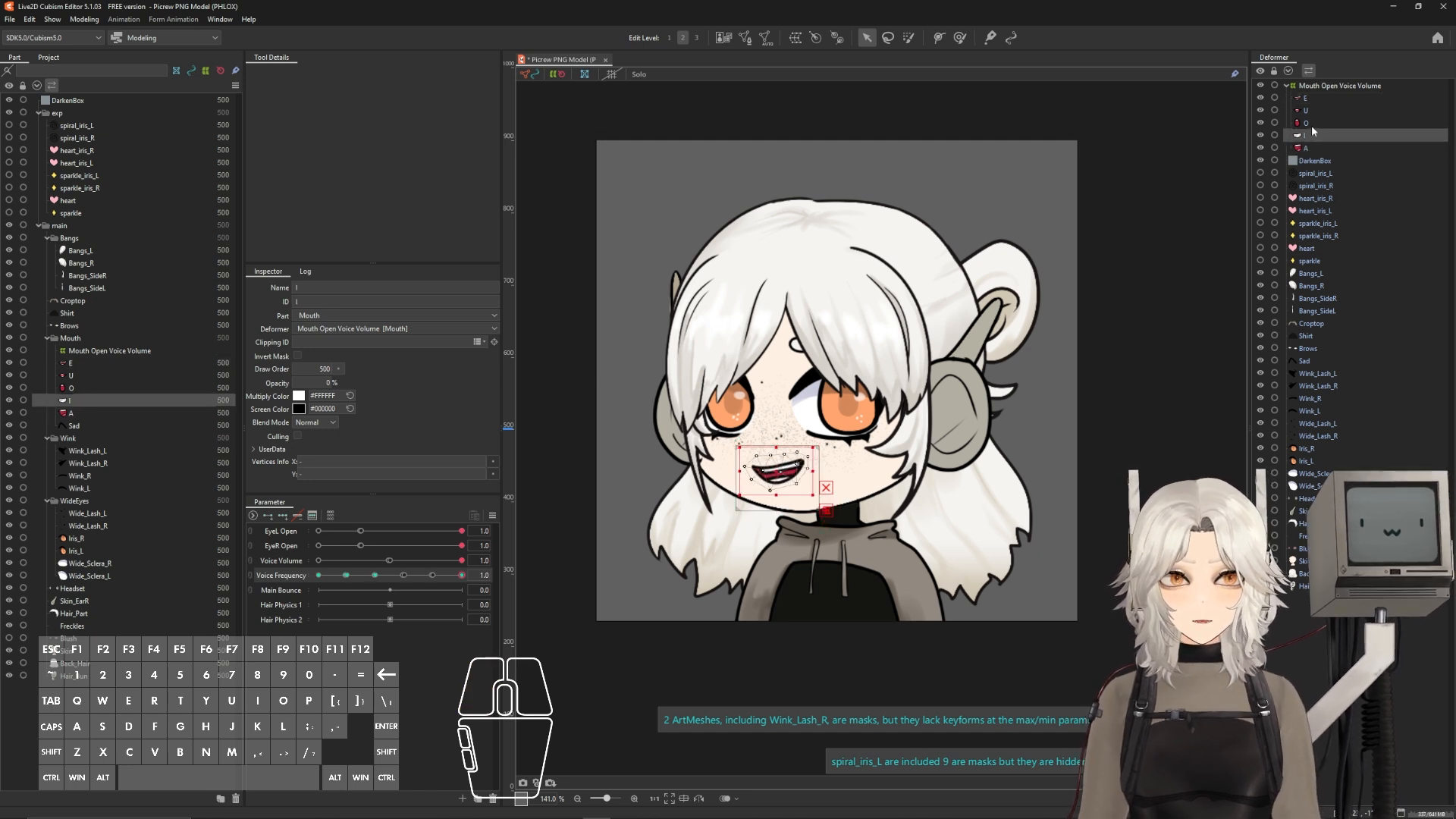
{"action": "left_click", "coordinate": [1314, 126]}
{"action": "left_click", "coordinate": [1307, 110]}
{"action": "left_click", "coordinate": [1306, 97]}
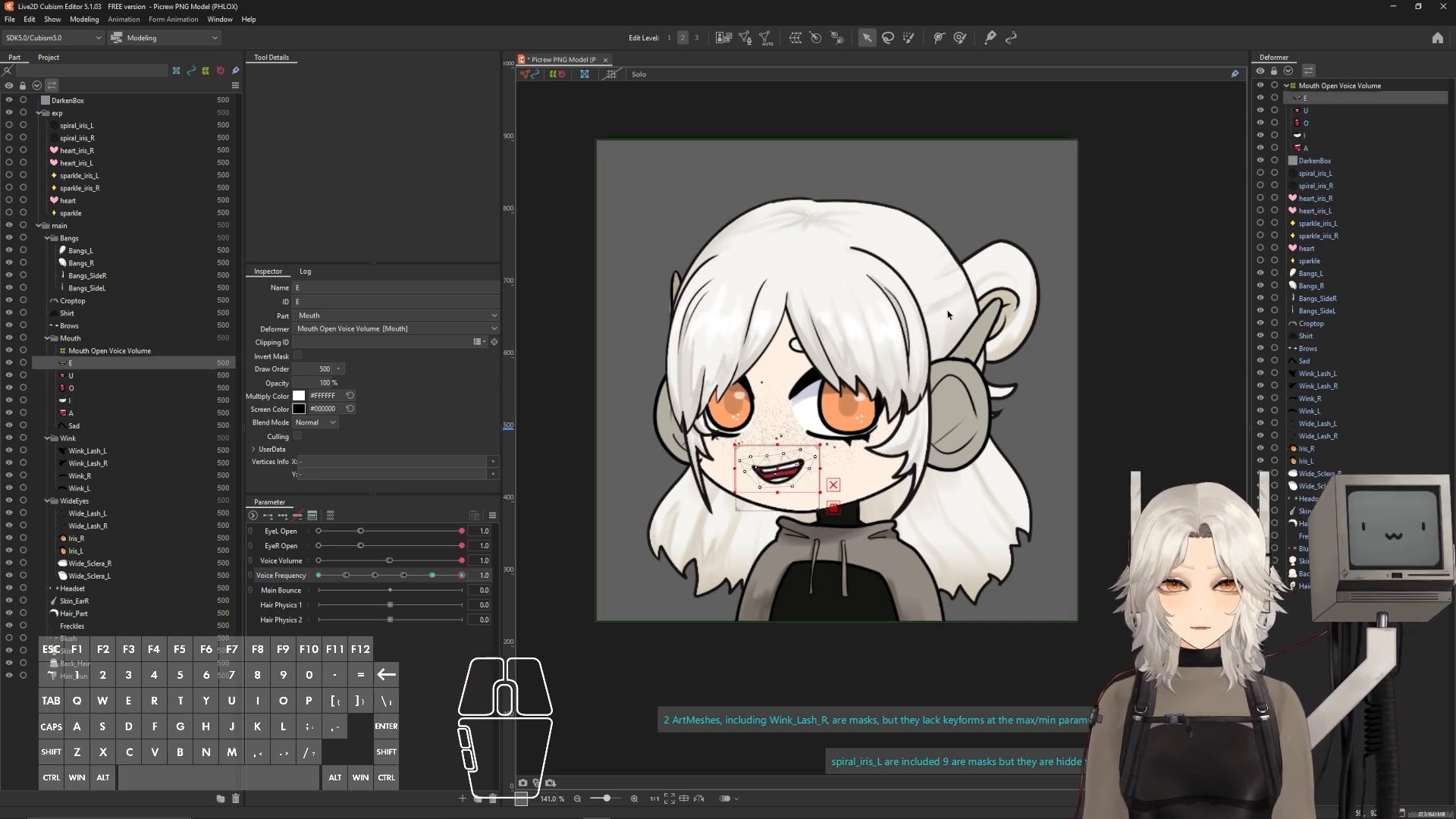